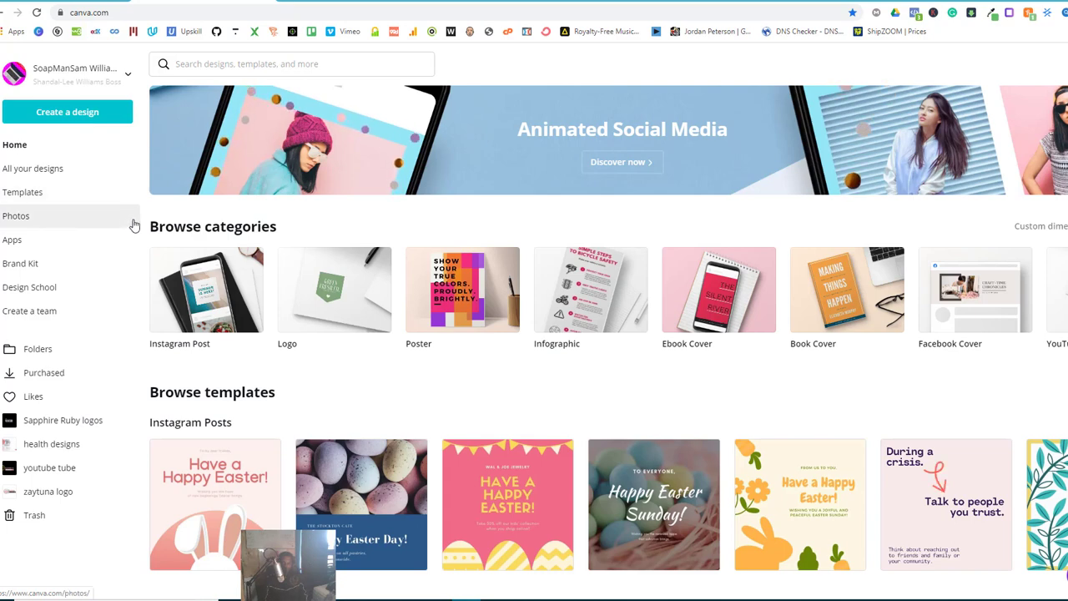
Step: Create a new blank Instagram Post design
{"action": "left_click", "coordinate": [78, 117]}
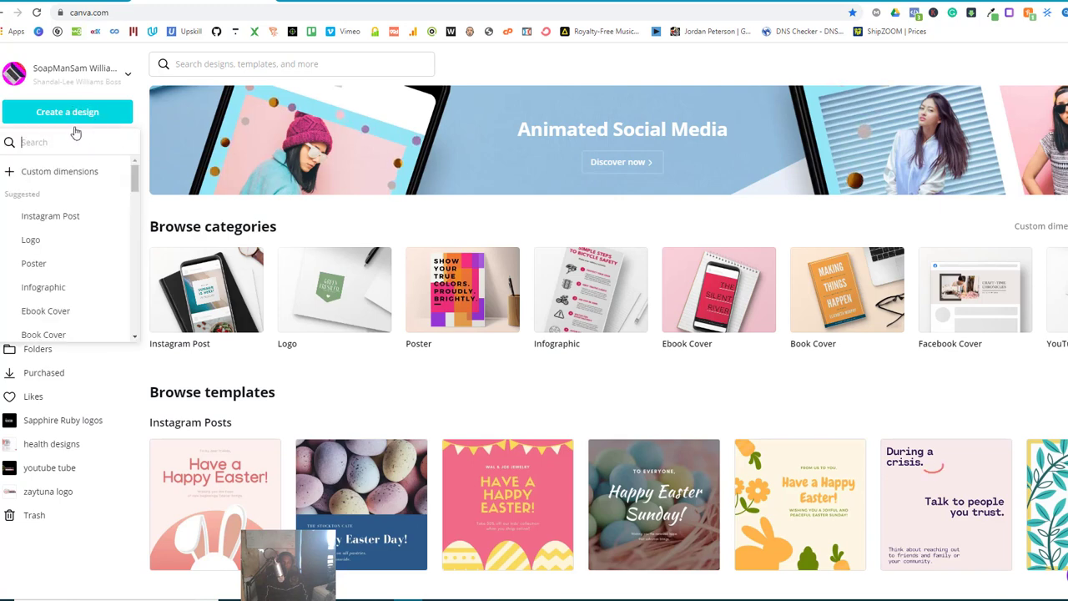
{"action": "left_click", "coordinate": [66, 224]}
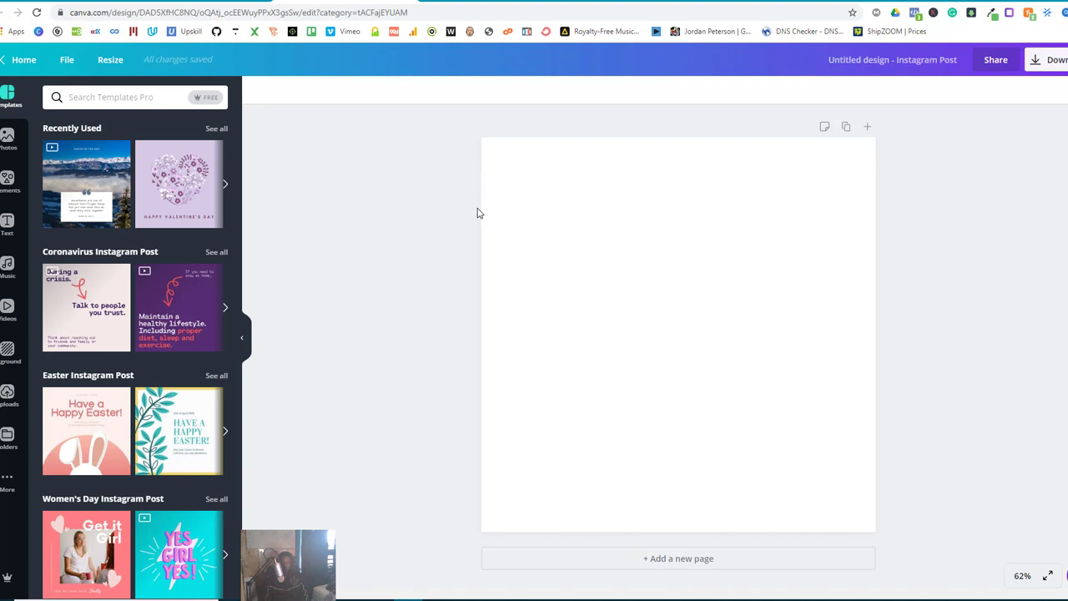
Step: Browse the full Shapes collection in Elements and add the sharp-cornered square outline to the page
{"action": "left_click", "coordinate": [20, 192]}
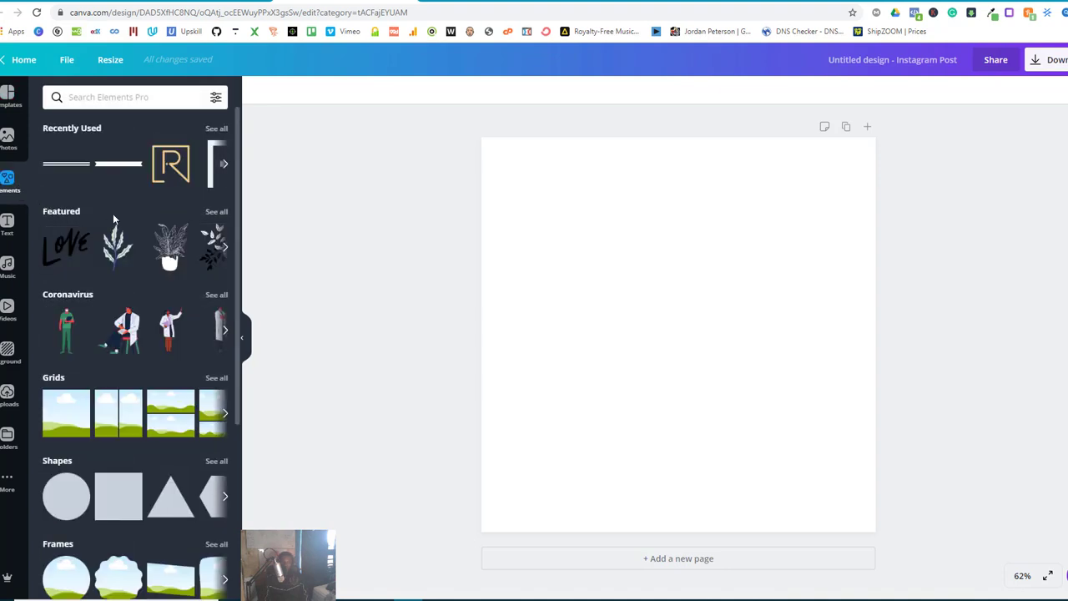
{"action": "scroll", "coordinate": [221, 344], "scroll_direction": "down", "scroll_amount": 3}
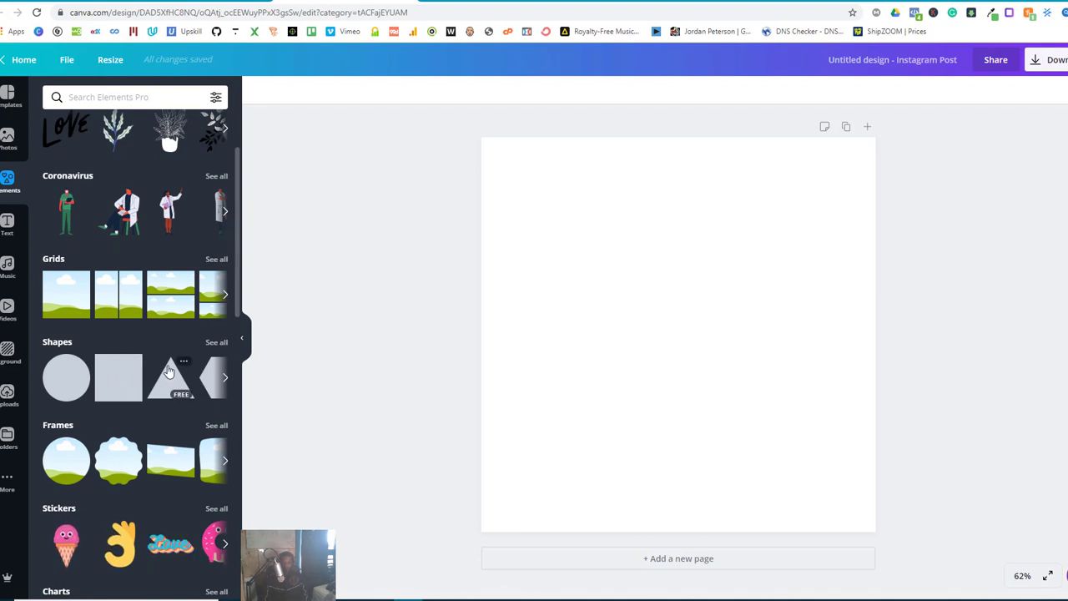
{"action": "scroll", "coordinate": [171, 367], "scroll_direction": "down", "scroll_amount": 1}
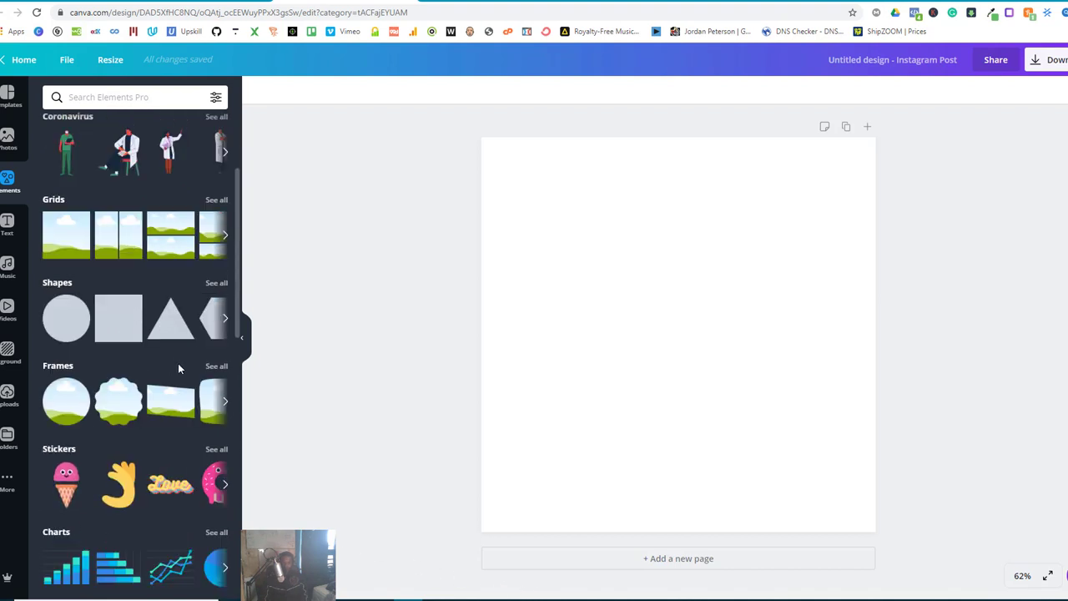
{"action": "left_click", "coordinate": [216, 284]}
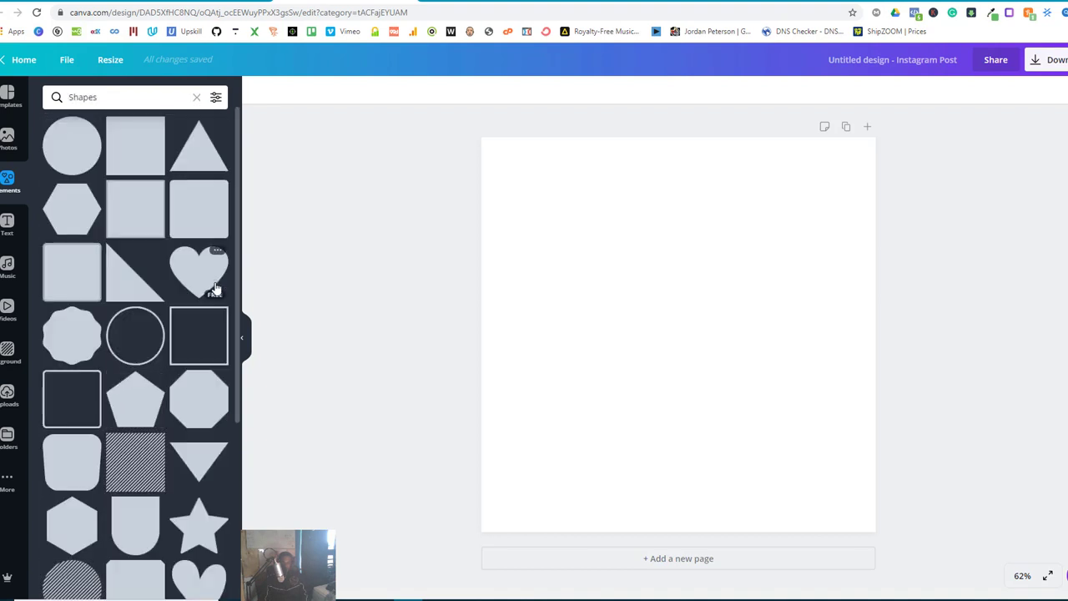
{"action": "left_click", "coordinate": [202, 328]}
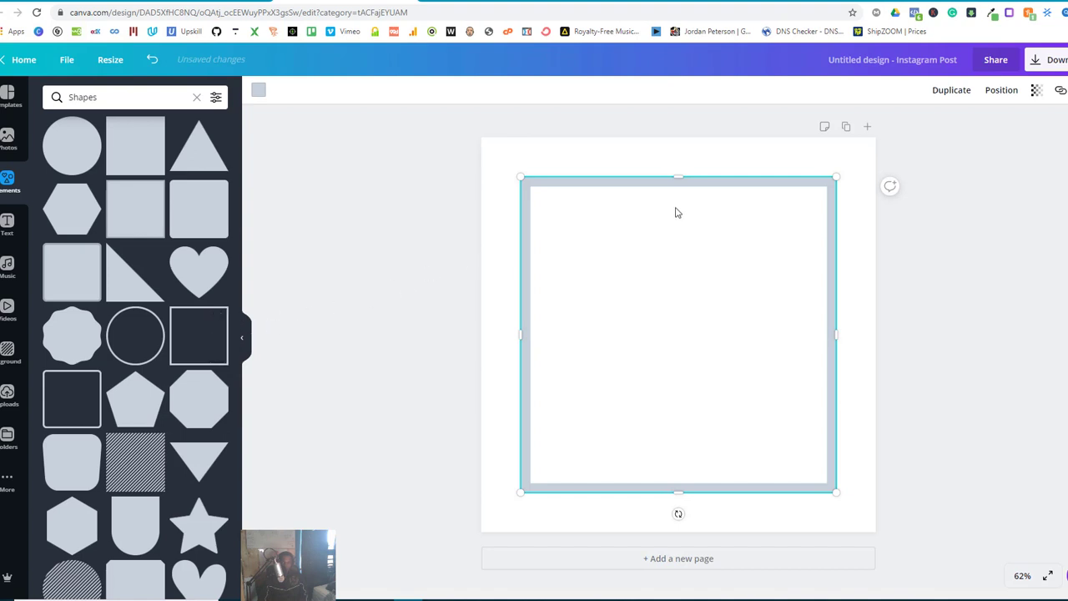
Step: Reduce the square outline's height from both its upper and lower edges to make a wide, shallow rectangle frame
{"action": "left_click_drag", "start_coordinate": [678, 177], "coordinate": [665, 270]}
{"action": "left_click_drag", "start_coordinate": [677, 489], "coordinate": [680, 373]}
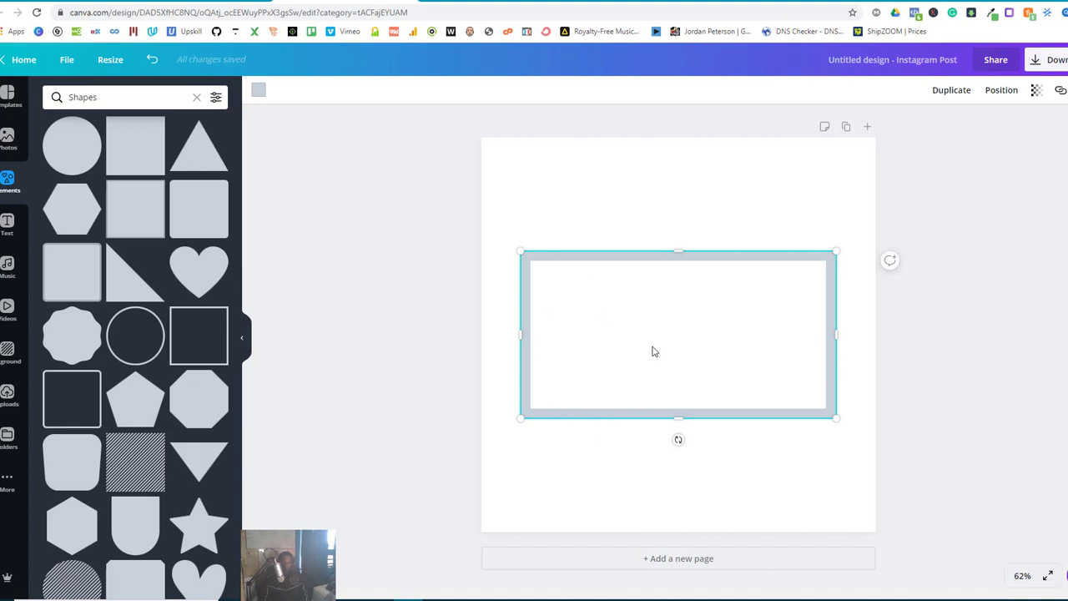
{"action": "left_click_drag", "start_coordinate": [680, 415], "coordinate": [679, 341]}
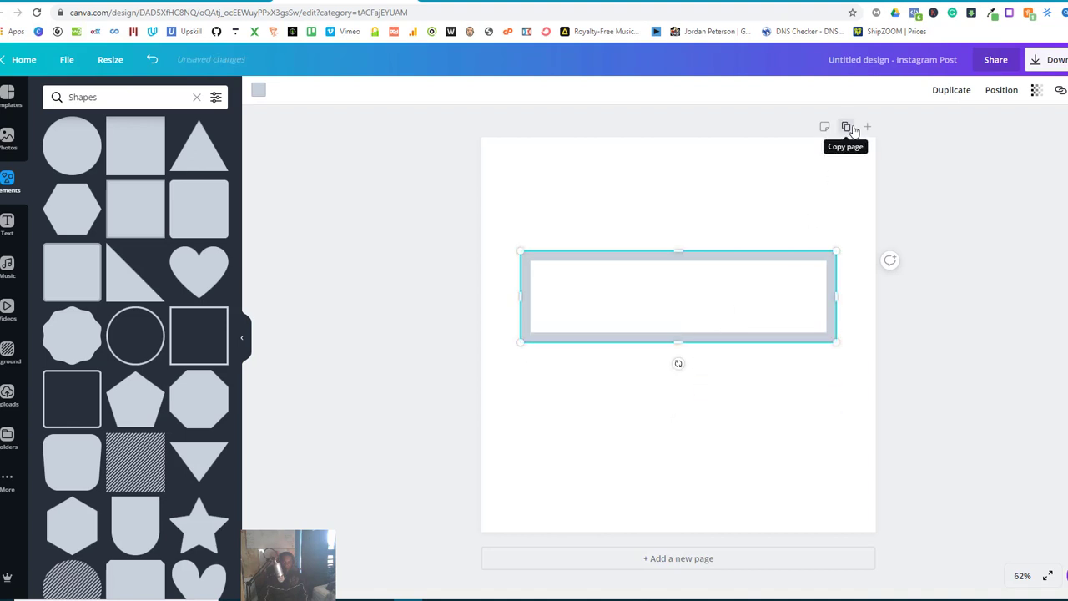
Step: Try overlapping the rectangle frame with a rotated duplicate narrowed to a width of about 487, and delete that copy
{"action": "left_click", "coordinate": [946, 98]}
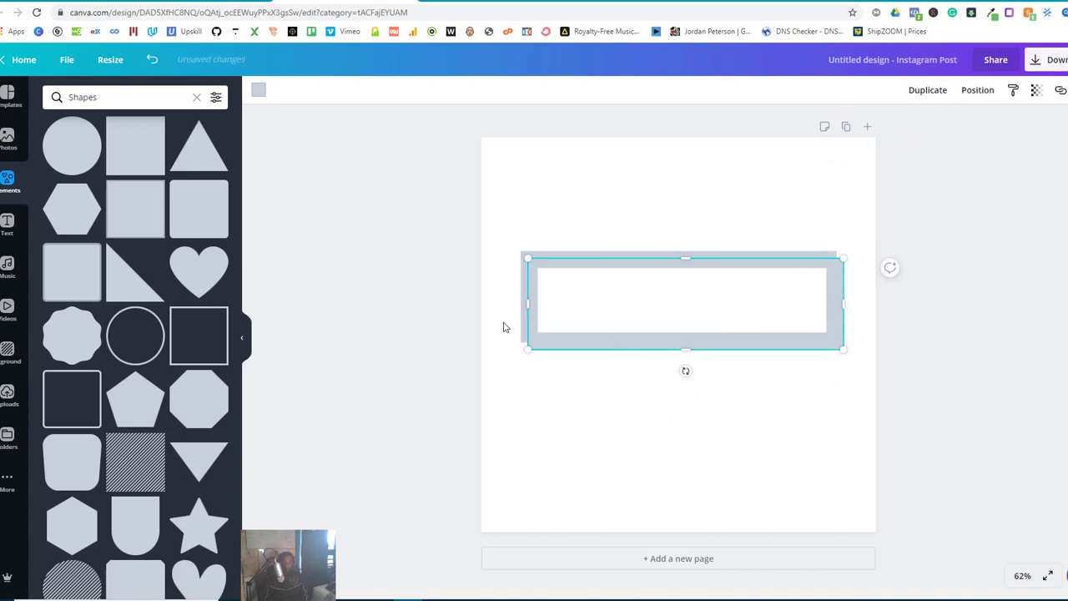
{"action": "left_click_drag", "start_coordinate": [528, 305], "coordinate": [668, 309]}
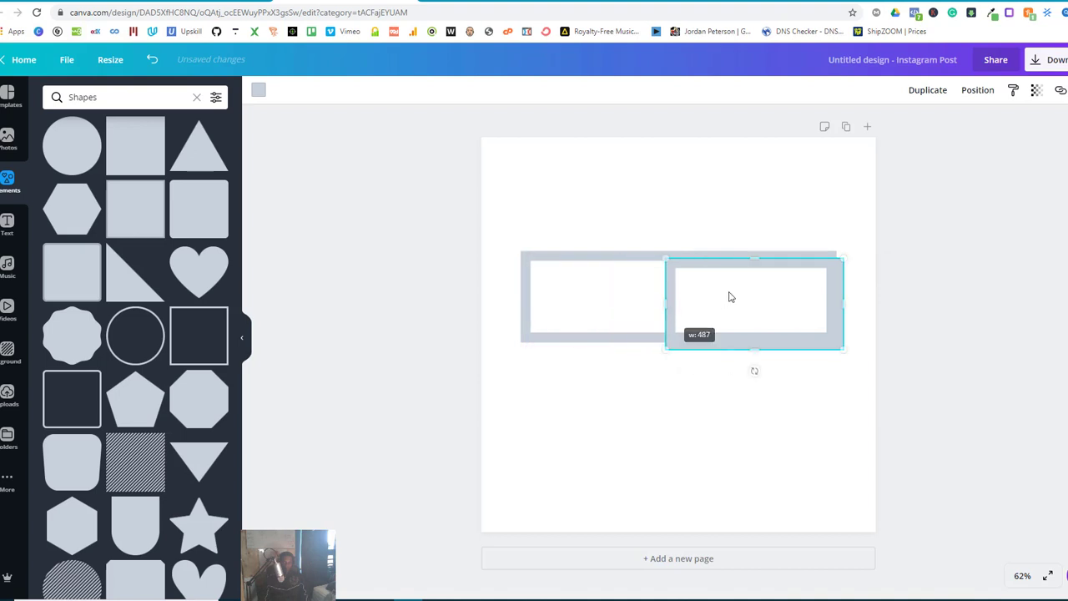
{"action": "left_click_drag", "start_coordinate": [728, 293], "coordinate": [704, 244]}
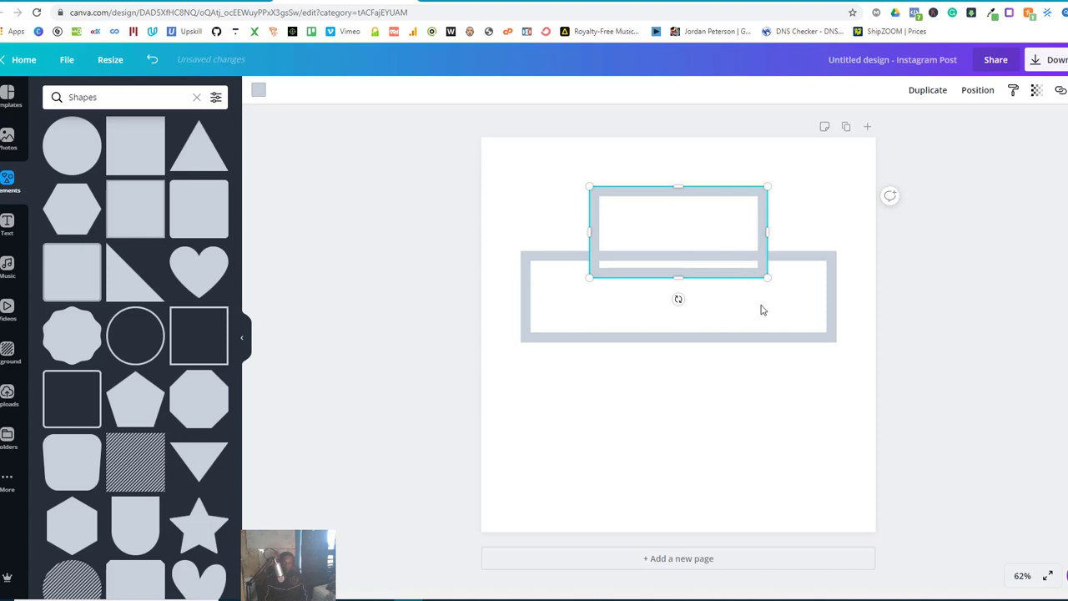
{"action": "left_click_drag", "start_coordinate": [670, 243], "coordinate": [677, 352]}
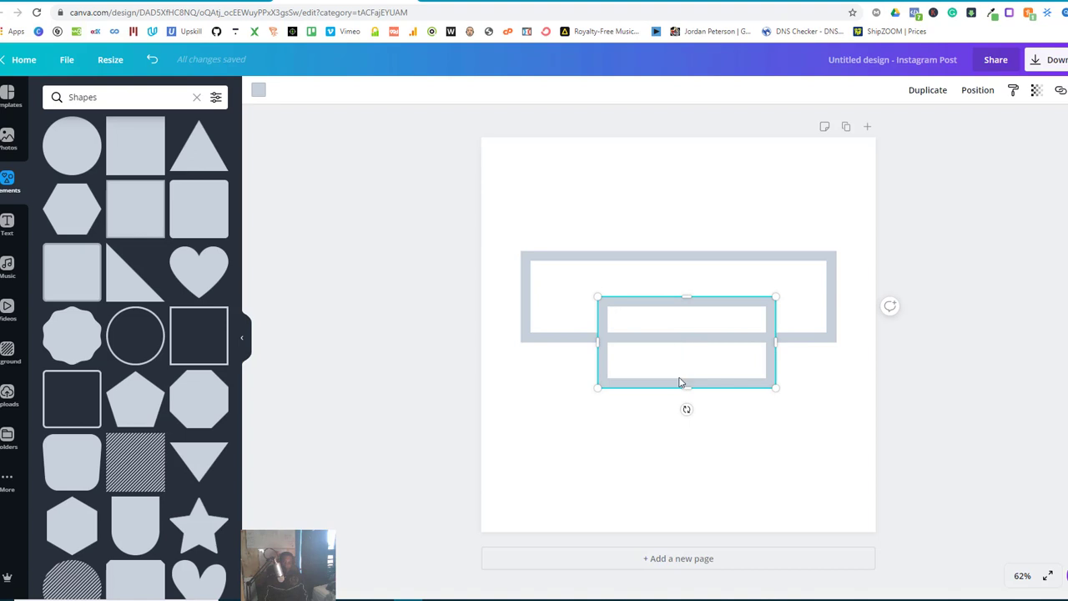
{"action": "left_click_drag", "start_coordinate": [688, 410], "coordinate": [631, 313]}
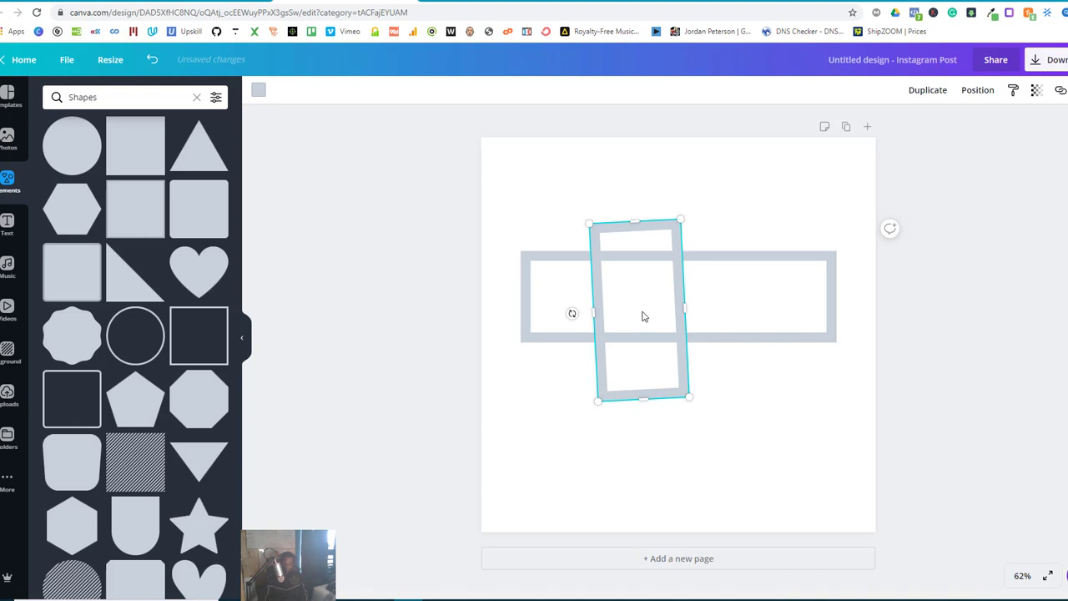
{"action": "key", "text": "Delete"}
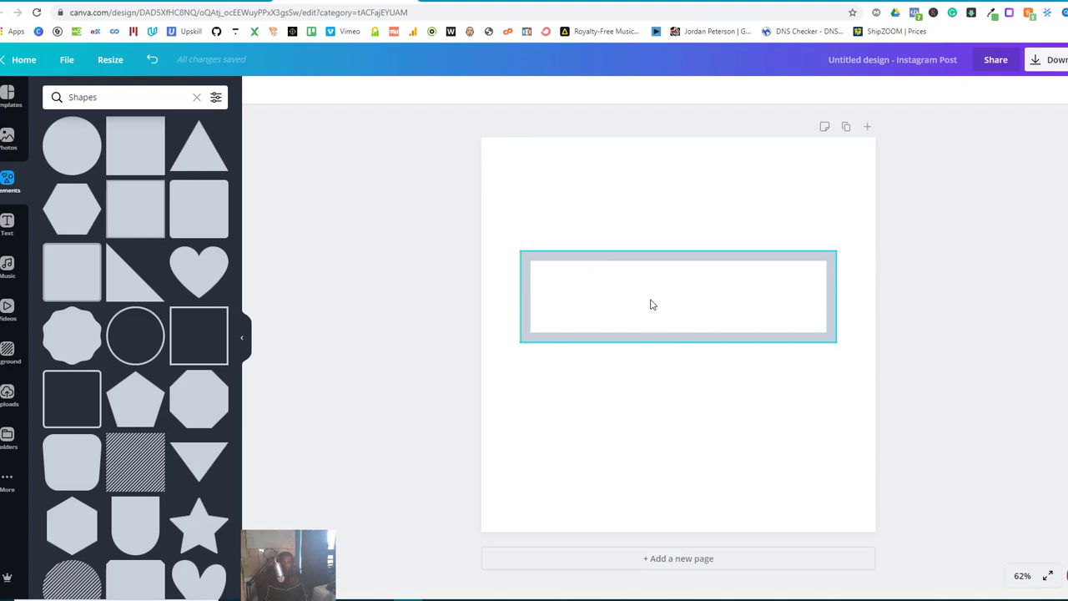
Step: Move the wide rectangle frame down to near the page's vertical centre
{"action": "left_click_drag", "start_coordinate": [653, 304], "coordinate": [650, 322]}
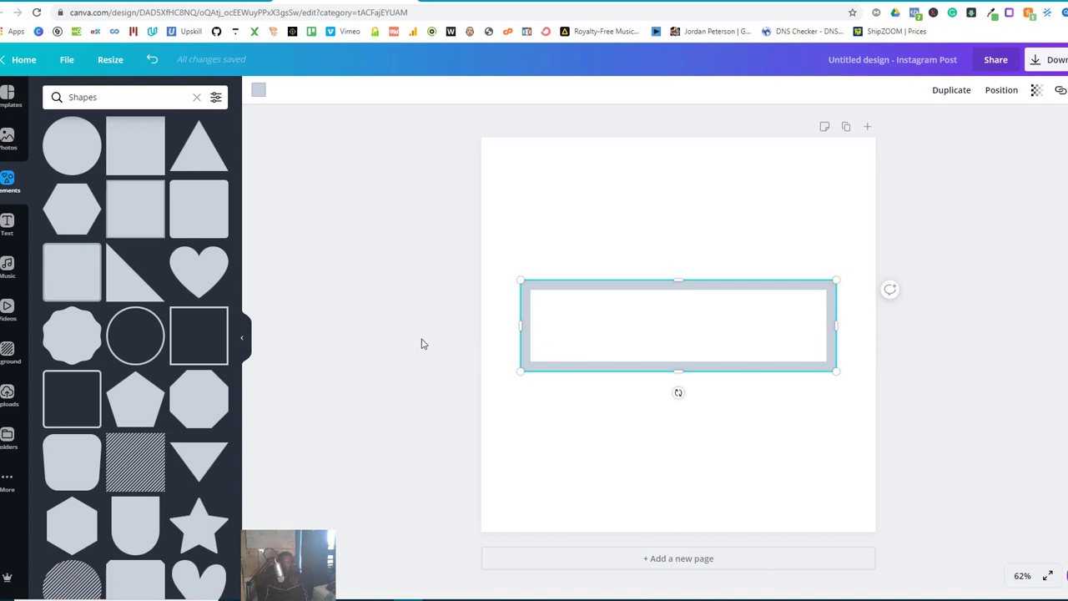
Step: Add a circle outline over the rectangle frame and centre a smaller duplicate of the circle inside it
{"action": "left_click", "coordinate": [150, 342]}
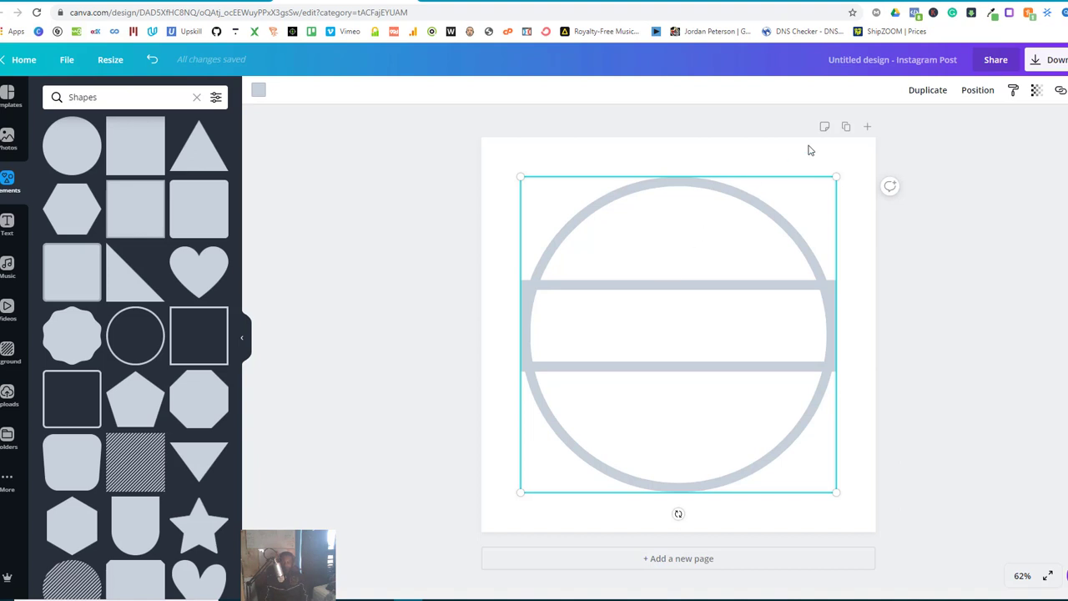
{"action": "left_click", "coordinate": [946, 93]}
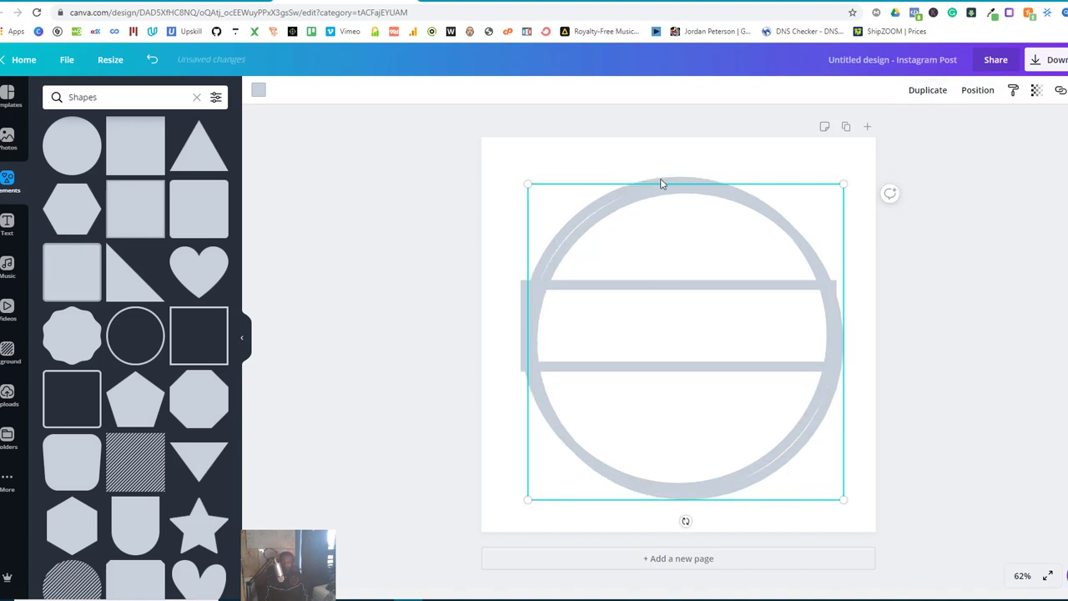
{"action": "left_click_drag", "start_coordinate": [528, 184], "coordinate": [601, 226]}
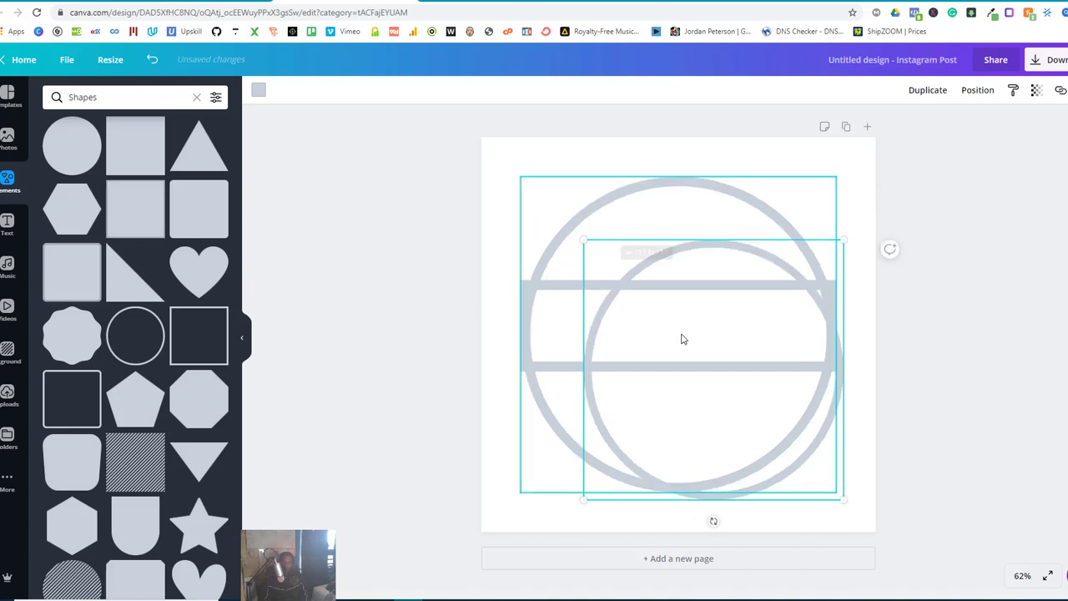
{"action": "left_click_drag", "start_coordinate": [682, 269], "coordinate": [649, 296]}
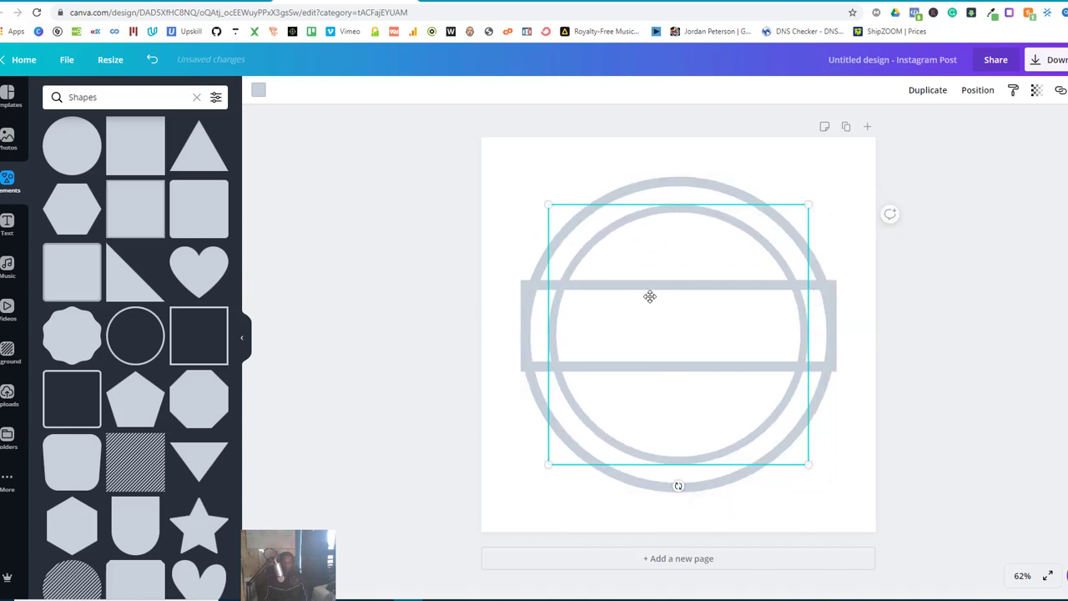
Step: Enlarge the outer circle outline slightly and re-centre it around the inner circle
{"action": "left_click", "coordinate": [824, 289]}
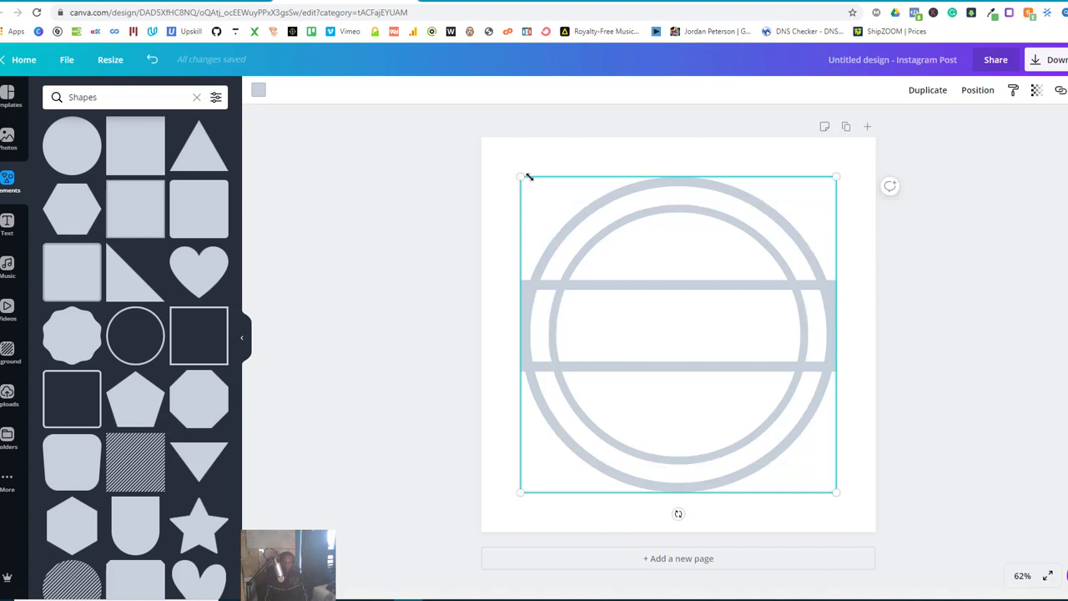
{"action": "left_click_drag", "start_coordinate": [528, 177], "coordinate": [511, 169]}
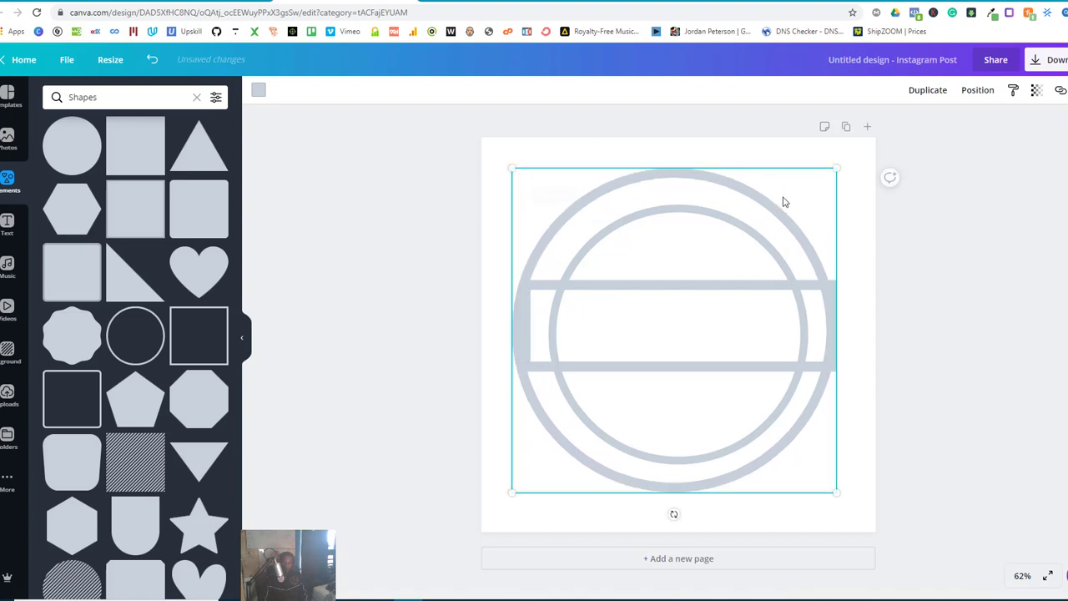
{"action": "left_click_drag", "start_coordinate": [840, 165], "coordinate": [848, 161]}
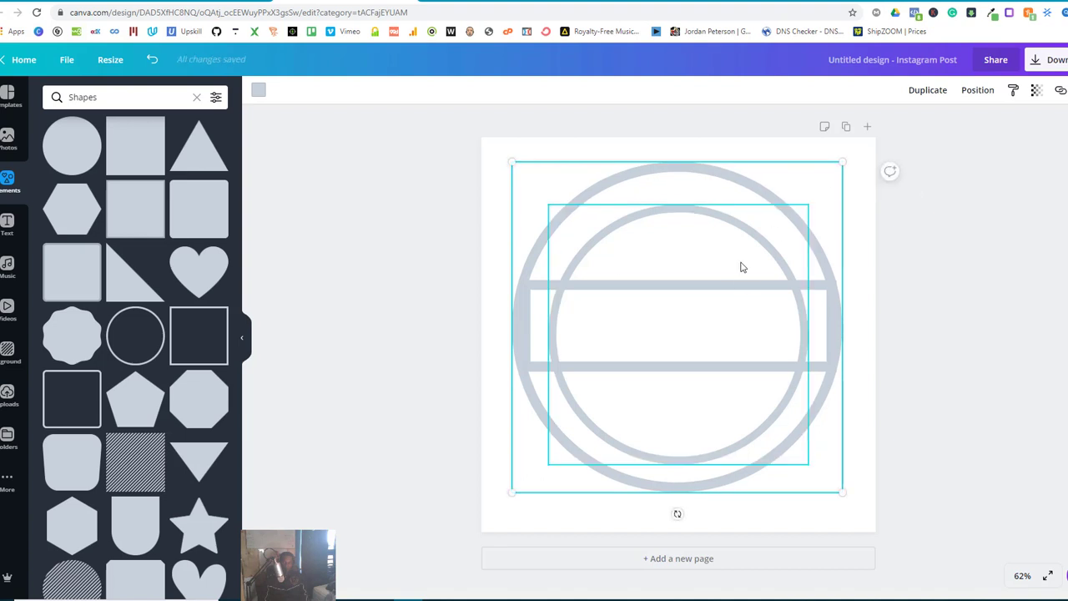
{"action": "left_click", "coordinate": [680, 296]}
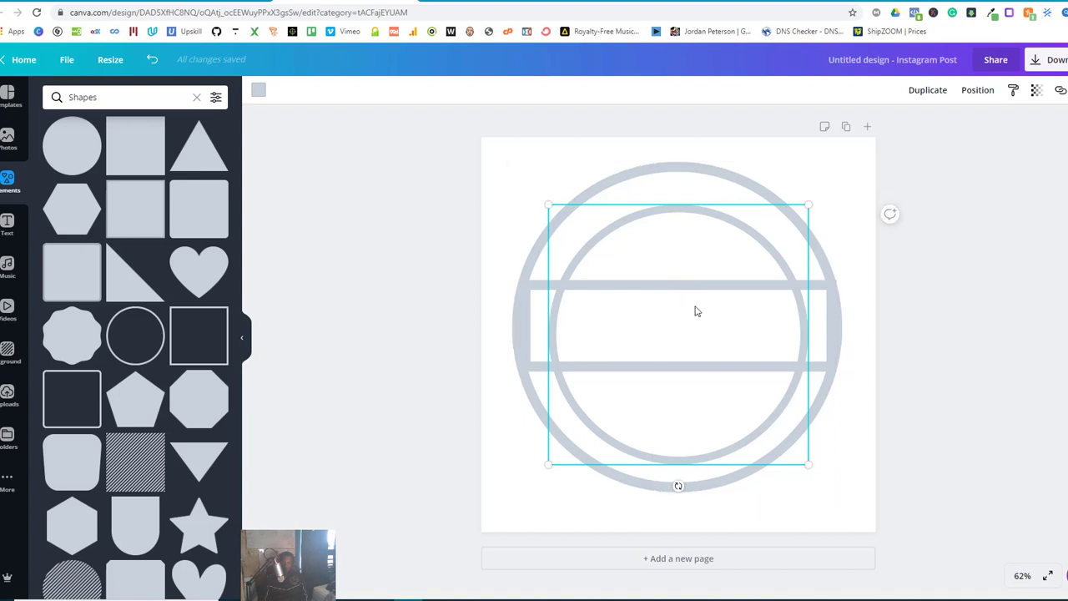
{"action": "left_click", "coordinate": [697, 170]}
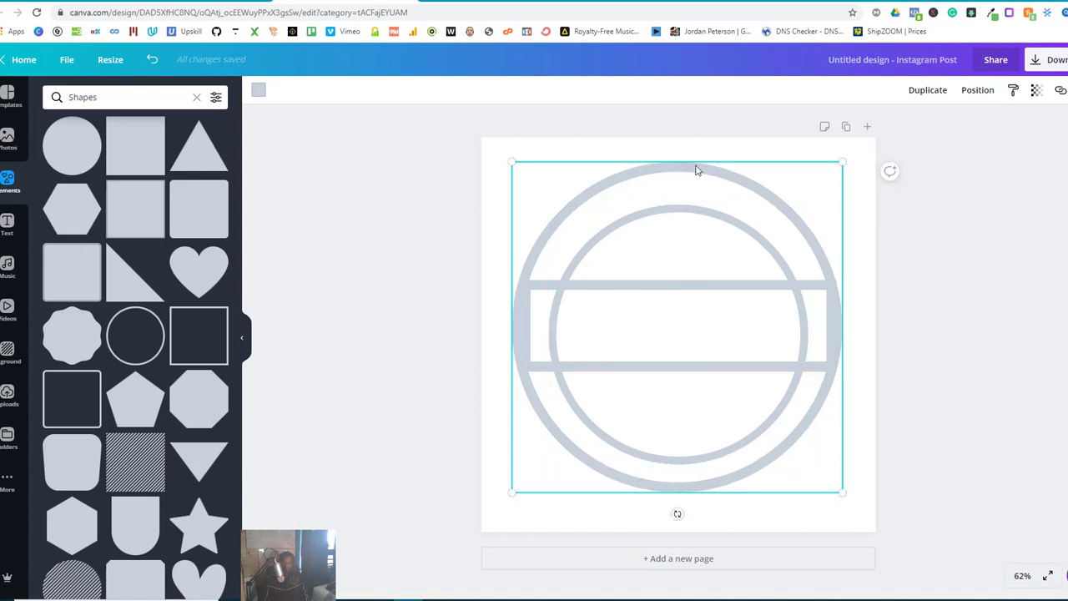
{"action": "left_click_drag", "start_coordinate": [697, 172], "coordinate": [696, 174]}
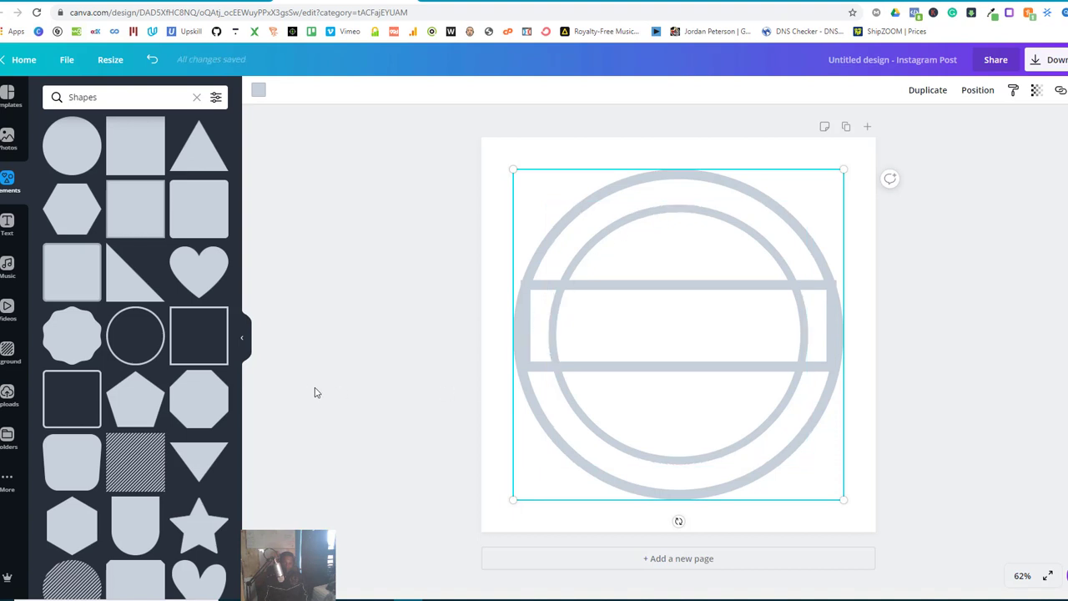
Step: Delete both the inner and the outer circle outlines from the page
{"action": "scroll", "coordinate": [142, 422], "scroll_direction": "down", "scroll_amount": 4}
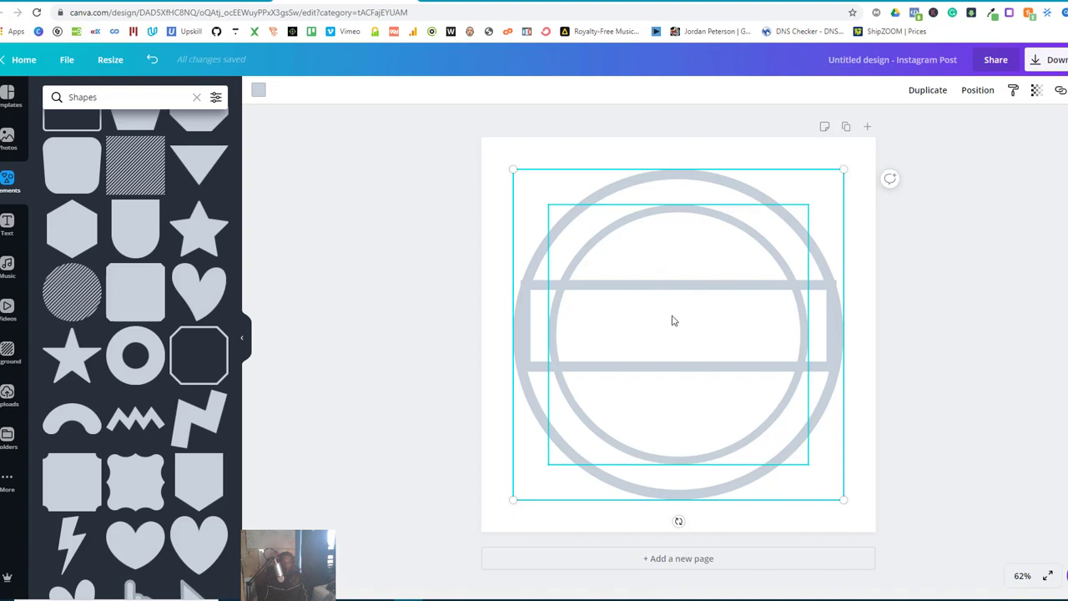
{"action": "left_click", "coordinate": [704, 224]}
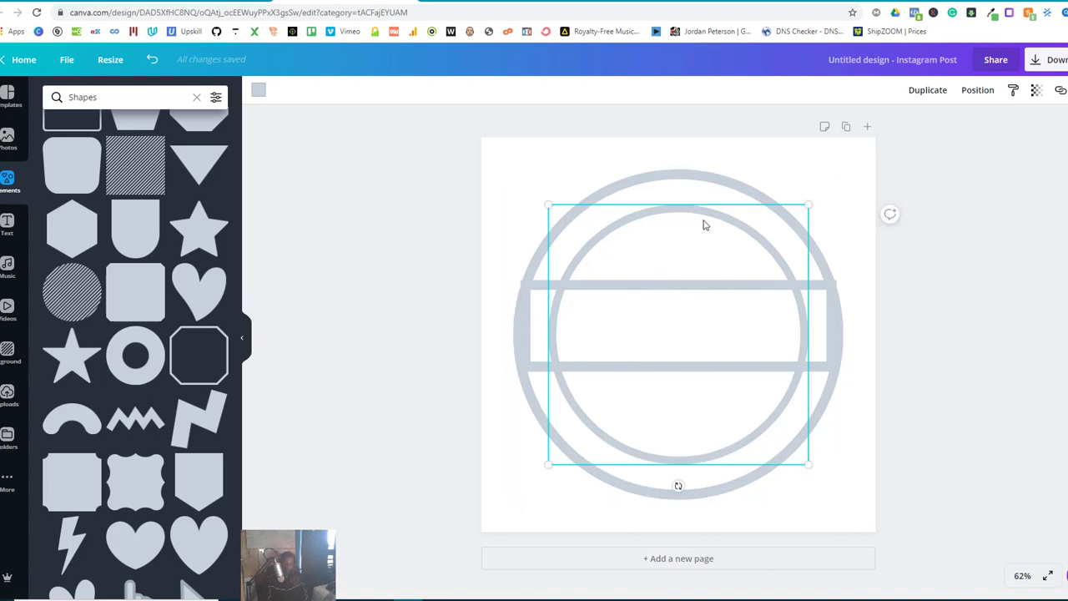
{"action": "key", "text": "Delete"}
{"action": "left_click", "coordinate": [703, 225]}
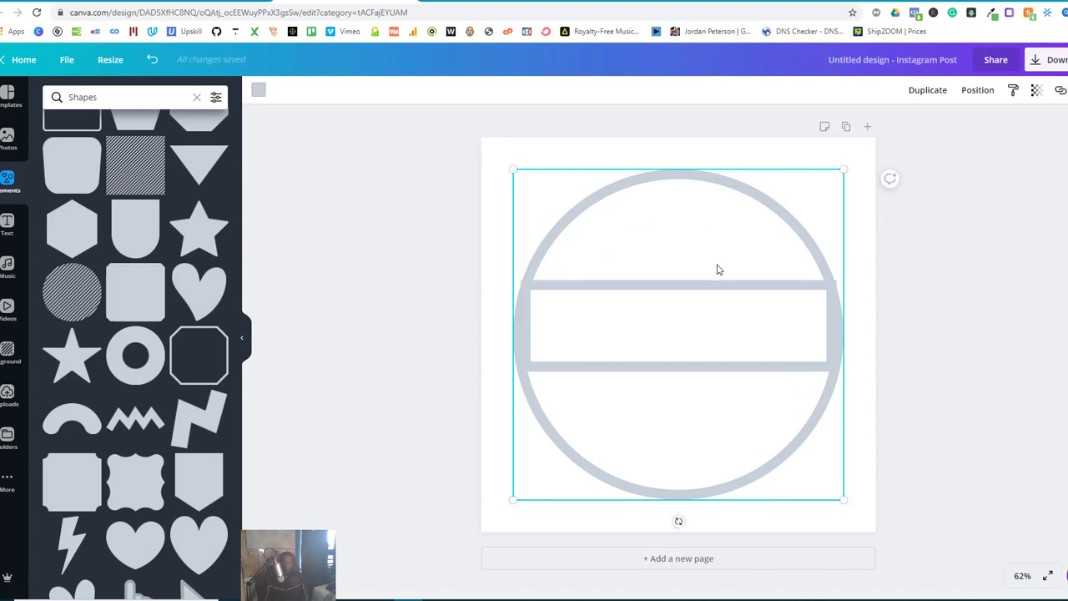
{"action": "key", "text": "Delete"}
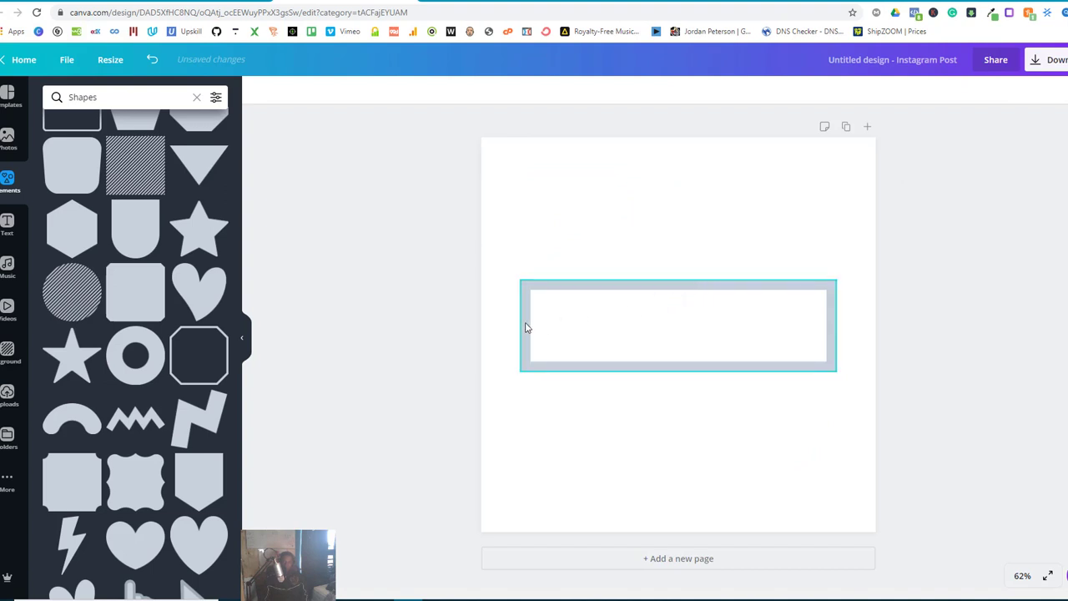
Step: Add the cut-corner square outline and scale it to about 466 × 466, overlapping the middle and upper part of the rectangle frame
{"action": "left_click", "coordinate": [216, 362]}
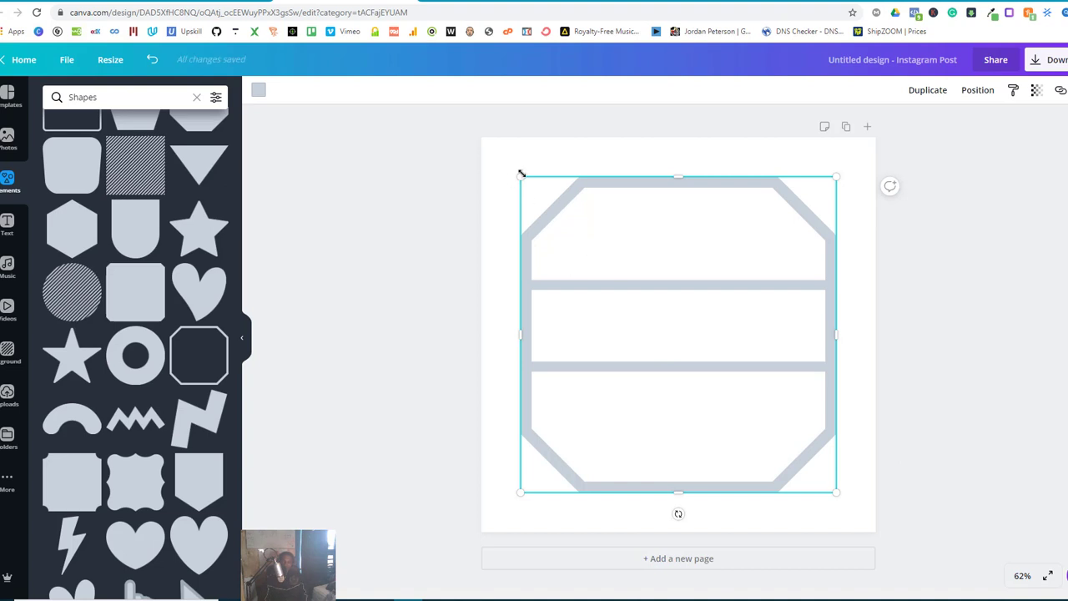
{"action": "left_click_drag", "start_coordinate": [521, 177], "coordinate": [610, 255]}
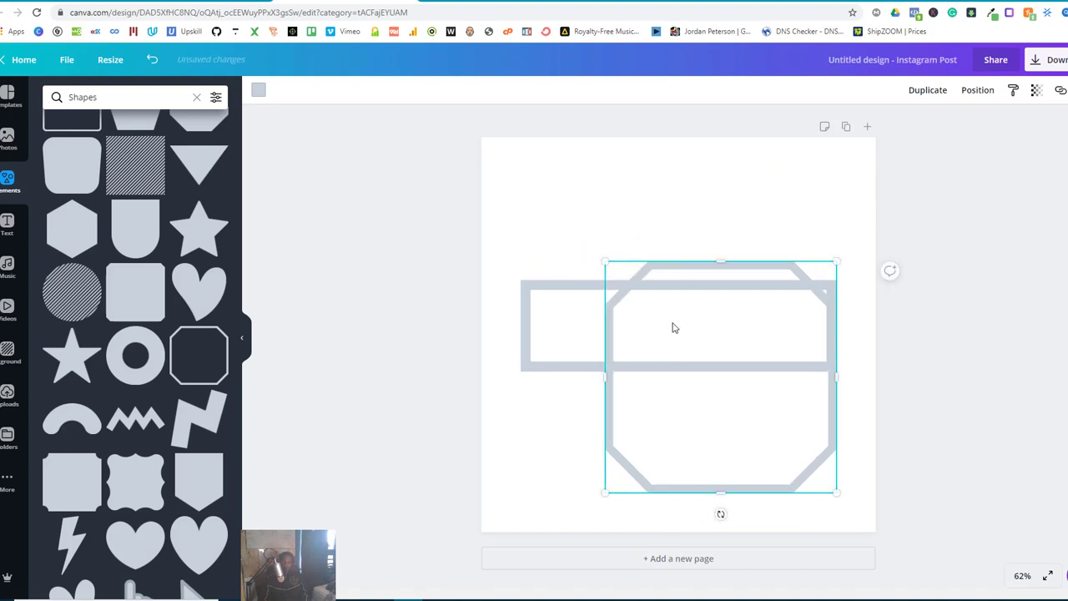
{"action": "left_click_drag", "start_coordinate": [632, 306], "coordinate": [598, 236]}
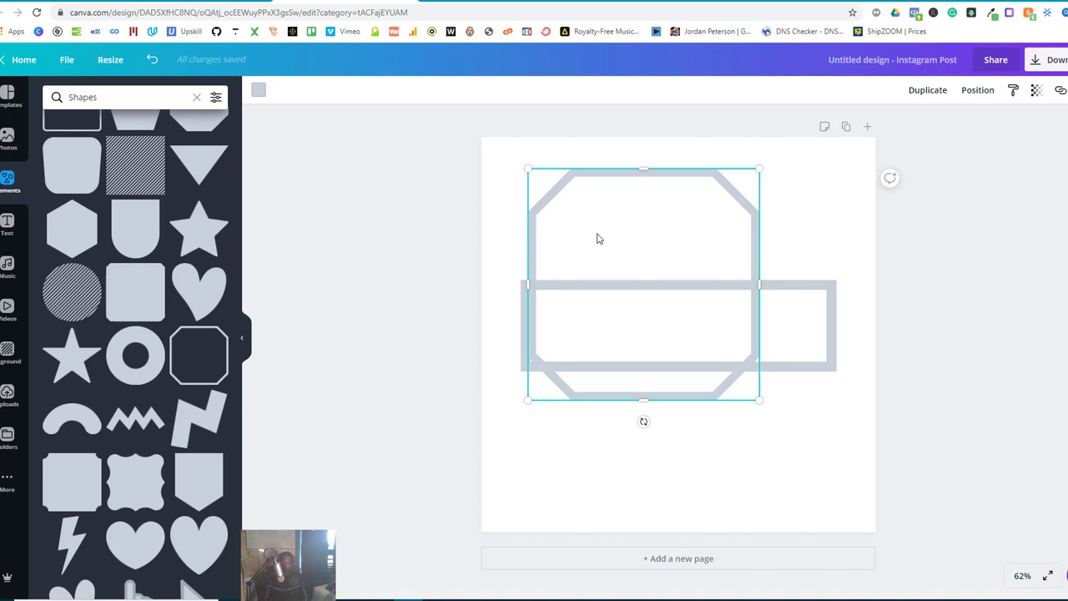
{"action": "left_click_drag", "start_coordinate": [603, 236], "coordinate": [593, 260]}
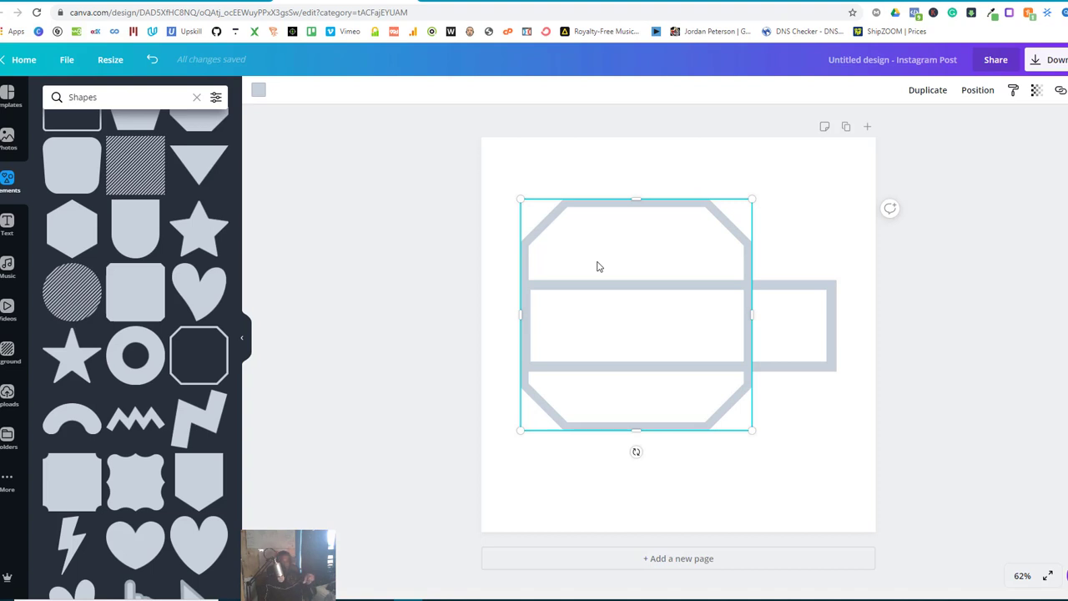
{"action": "left_click_drag", "start_coordinate": [597, 267], "coordinate": [580, 210]}
{"action": "left_click_drag", "start_coordinate": [504, 149], "coordinate": [565, 209]}
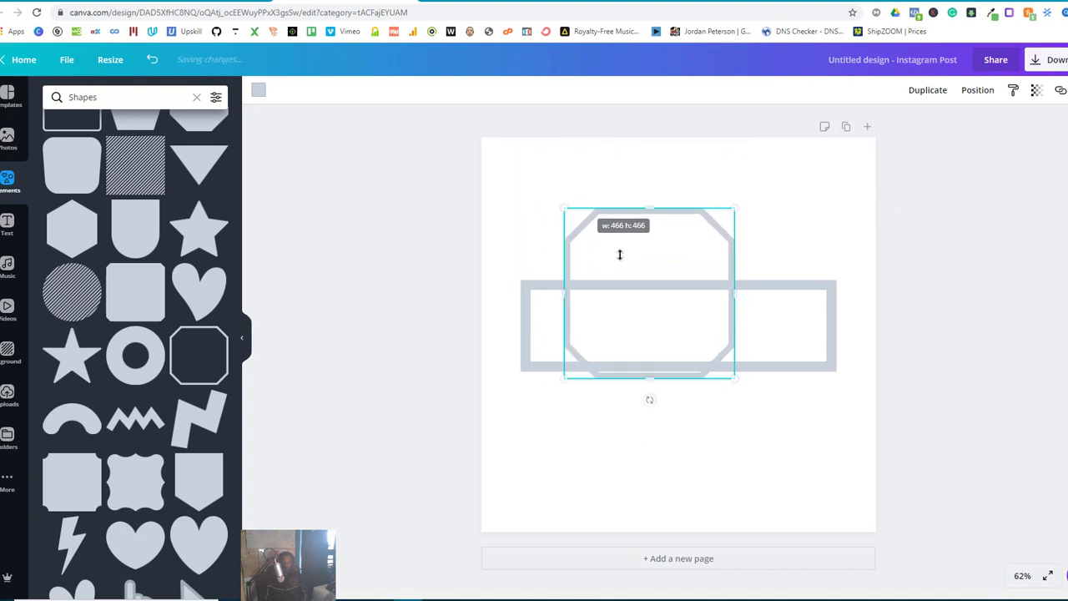
Step: Scale the cut-corner square outline down and place it over the left end of the rectangle frame, with their bottom edges aligned
{"action": "left_click_drag", "start_coordinate": [622, 253], "coordinate": [585, 265]}
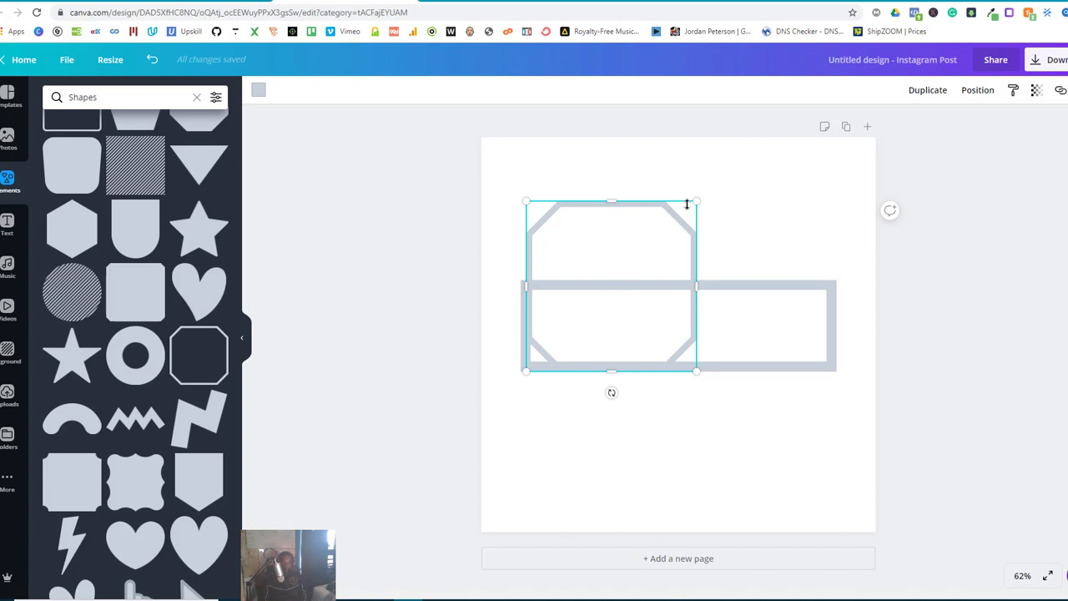
{"action": "left_click_drag", "start_coordinate": [672, 217], "coordinate": [641, 235]}
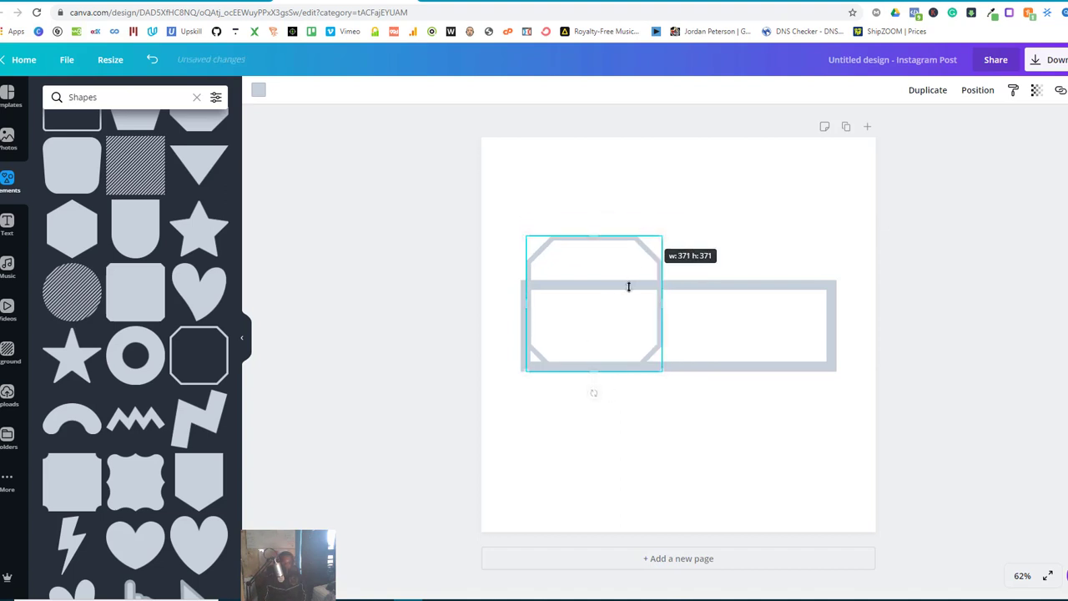
{"action": "left_click_drag", "start_coordinate": [623, 303], "coordinate": [615, 295]}
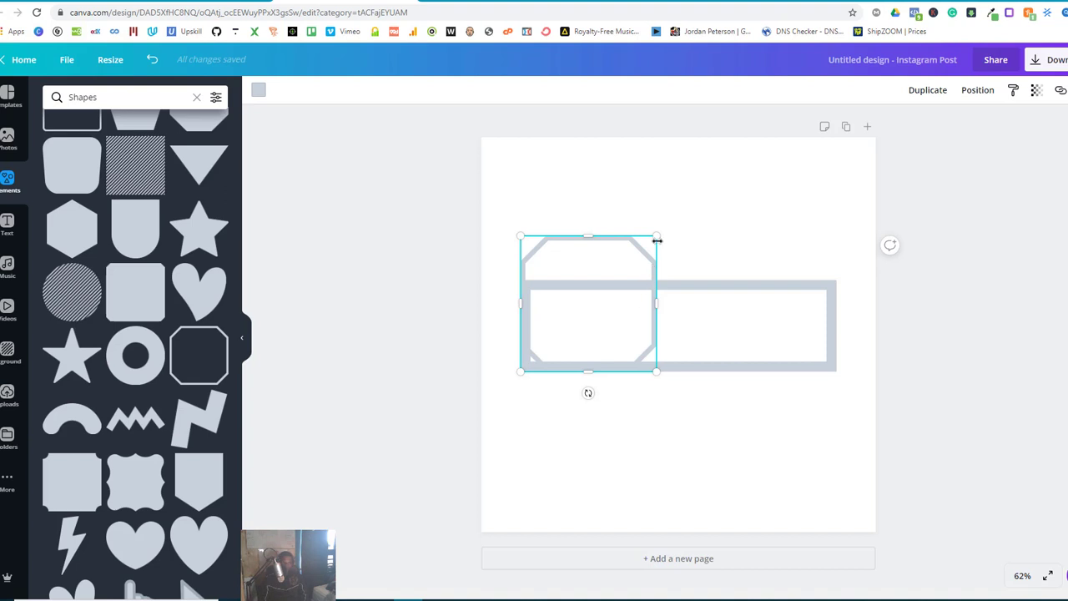
{"action": "left_click_drag", "start_coordinate": [656, 236], "coordinate": [665, 221]}
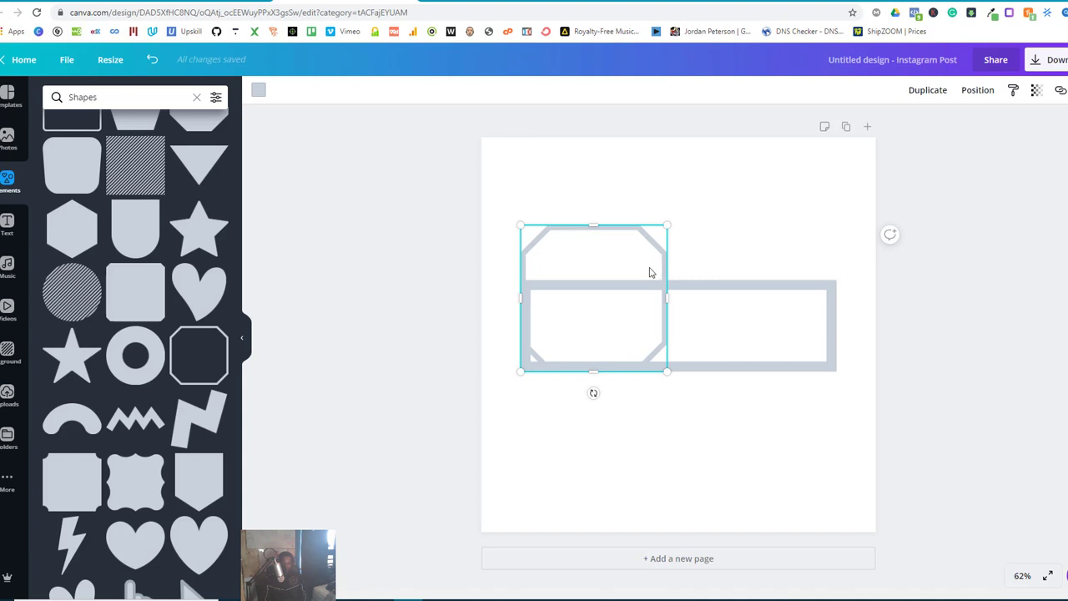
{"action": "left_click", "coordinate": [668, 197]}
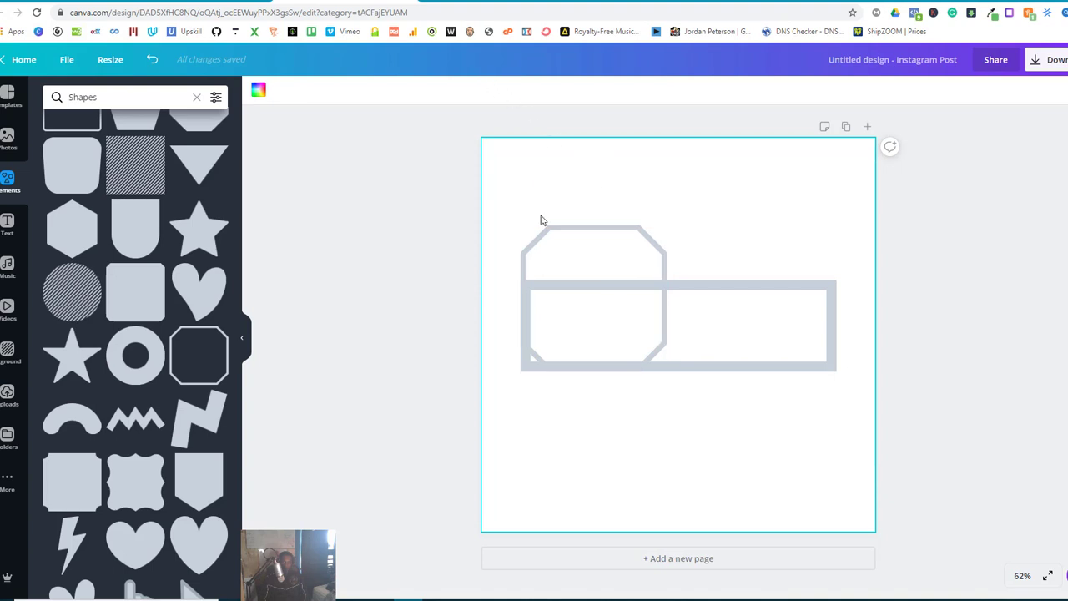
{"action": "left_click", "coordinate": [608, 260]}
{"action": "left_click_drag", "start_coordinate": [632, 242], "coordinate": [611, 253]}
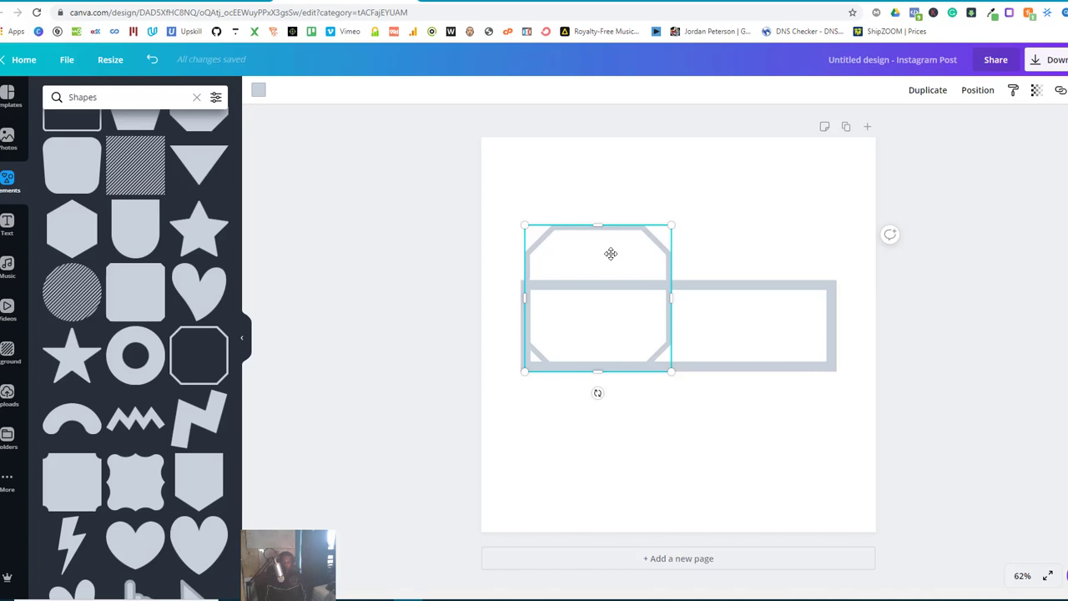
Step: Switch to a new browser tab and search the web for "name logos"
{"action": "left_click", "coordinate": [433, 2]}
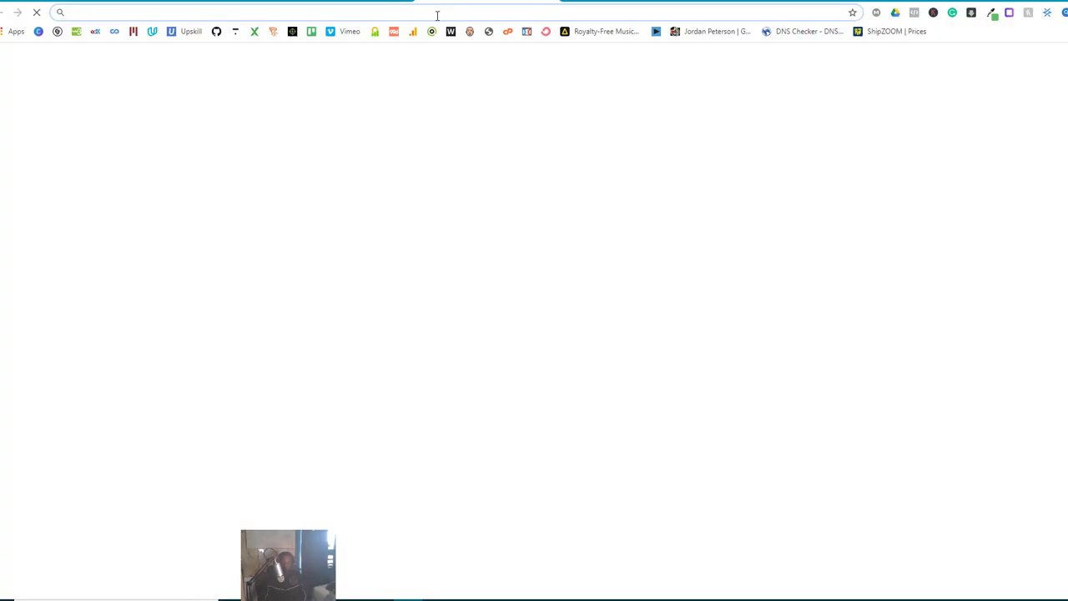
{"action": "type", "text": "nae"}
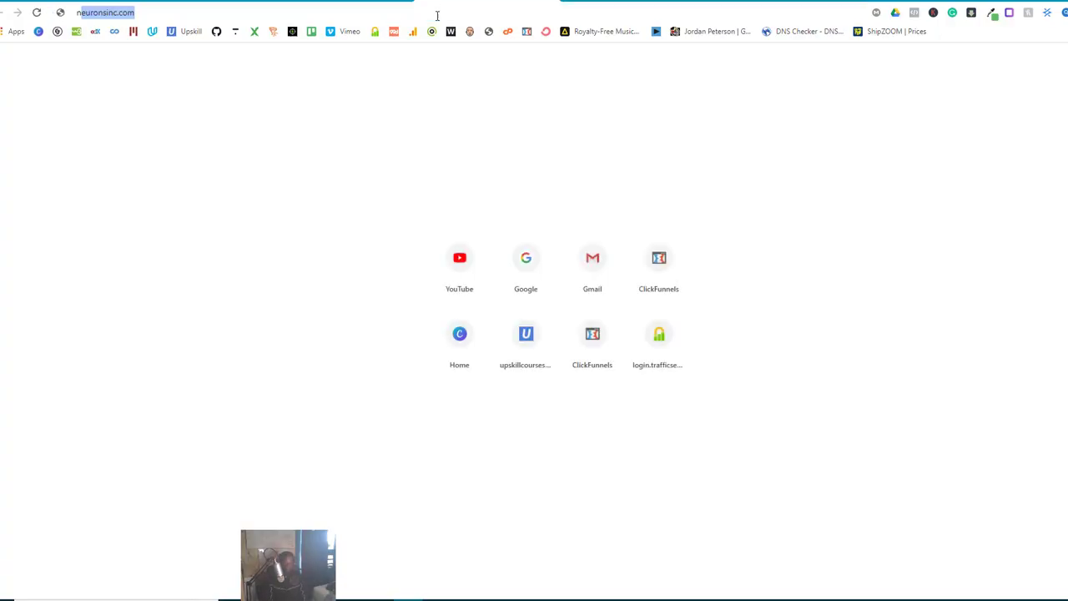
{"action": "key", "text": "BackSpace"}
{"action": "key", "text": "BackSpace"}
{"action": "key", "text": "BackSpace"}
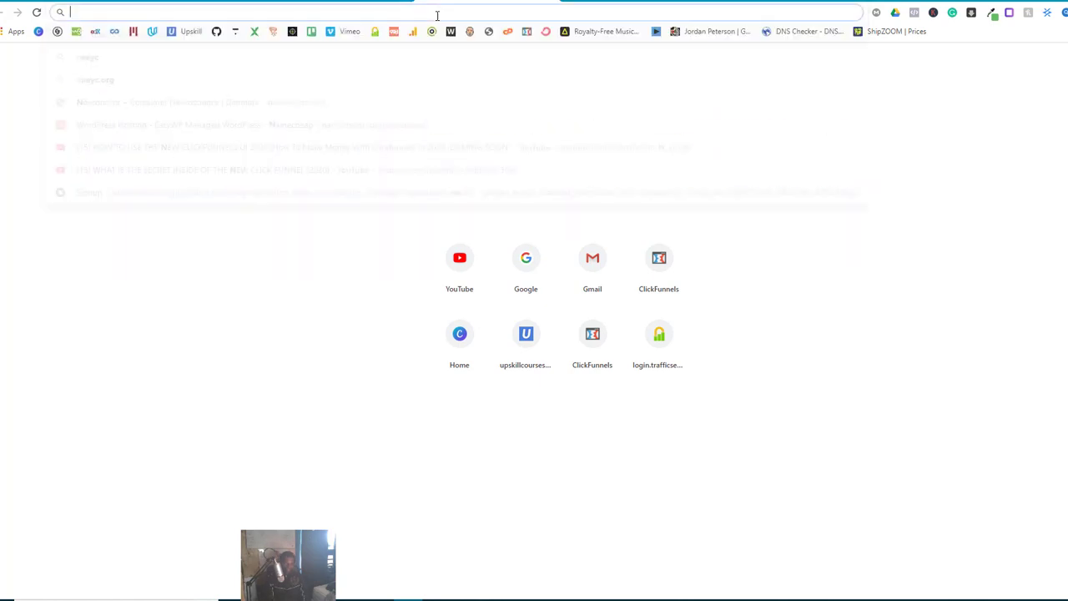
{"action": "type", "text": "name "}
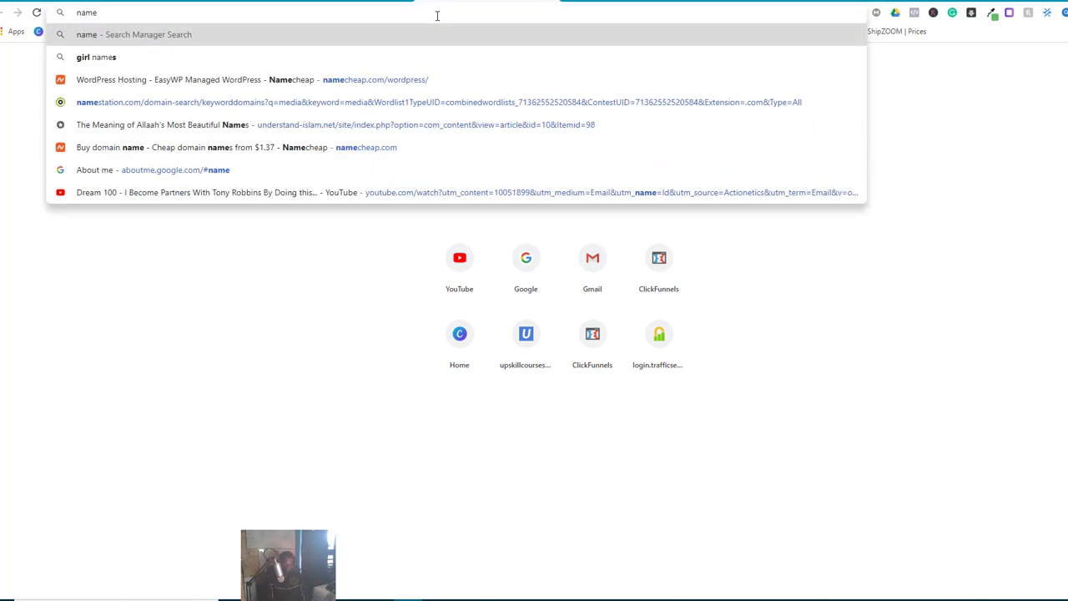
{"action": "type", "text": "logos"}
{"action": "key", "text": "Return"}
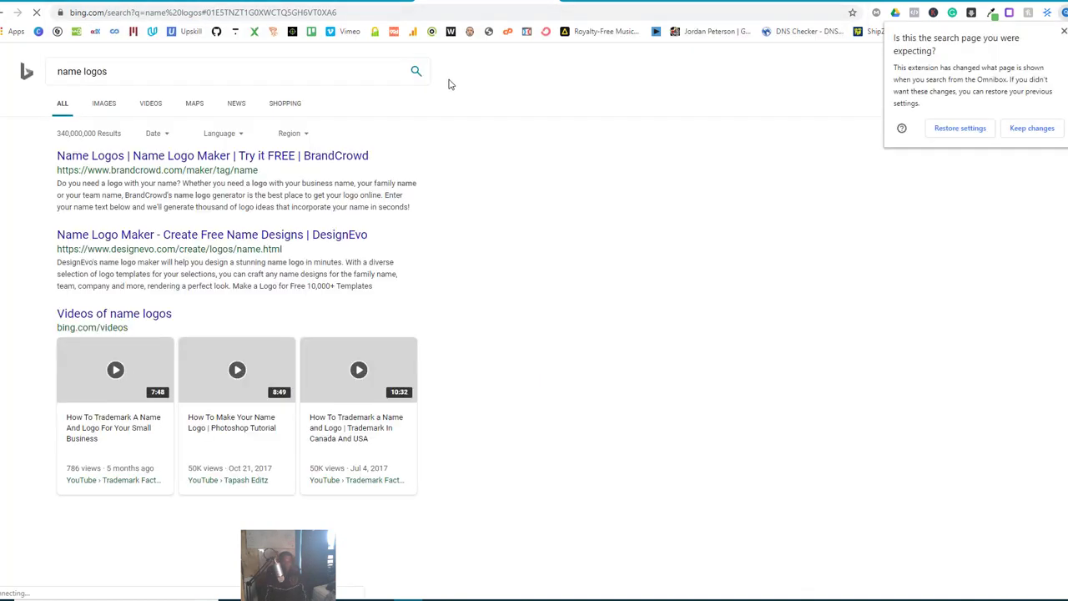
Step: Show the image results for the name logos search
{"action": "left_click", "coordinate": [111, 101]}
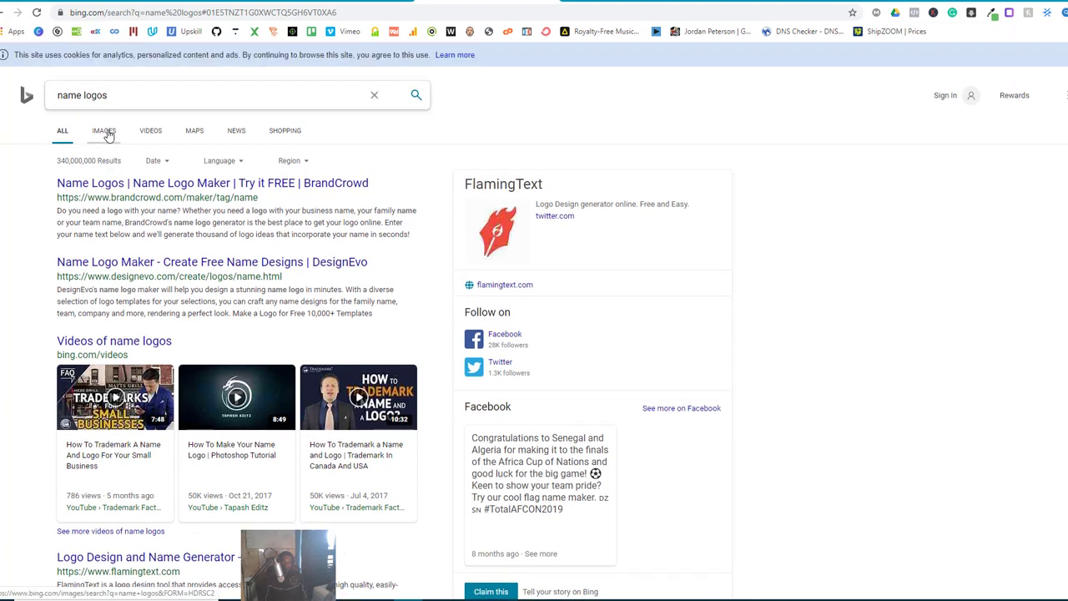
{"action": "key", "text": "Return"}
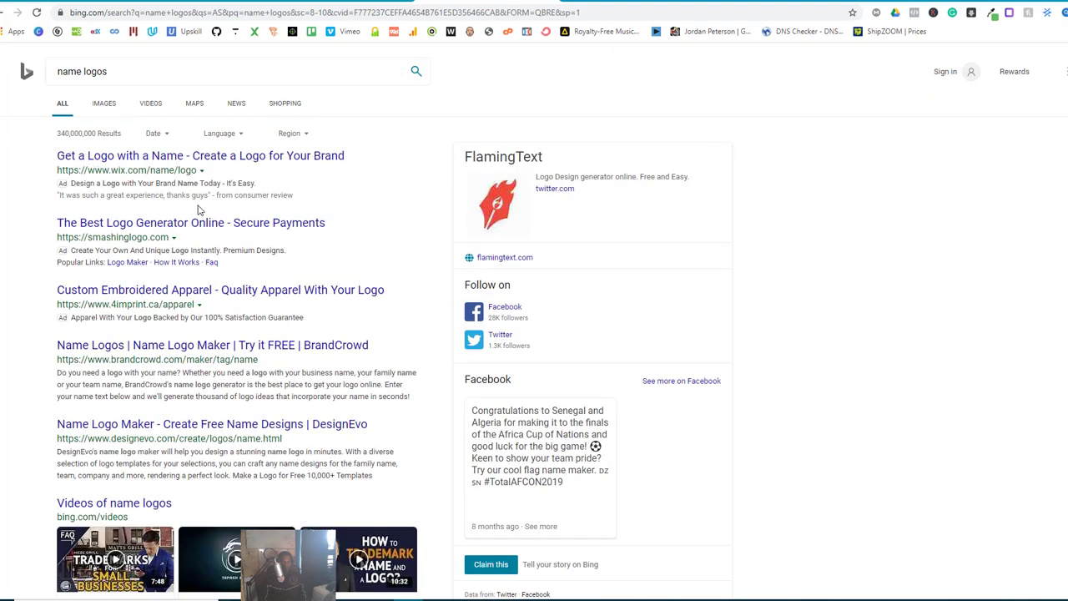
{"action": "scroll", "coordinate": [197, 210], "scroll_direction": "down", "scroll_amount": 2}
{"action": "scroll", "coordinate": [198, 210], "scroll_direction": "up", "scroll_amount": 3}
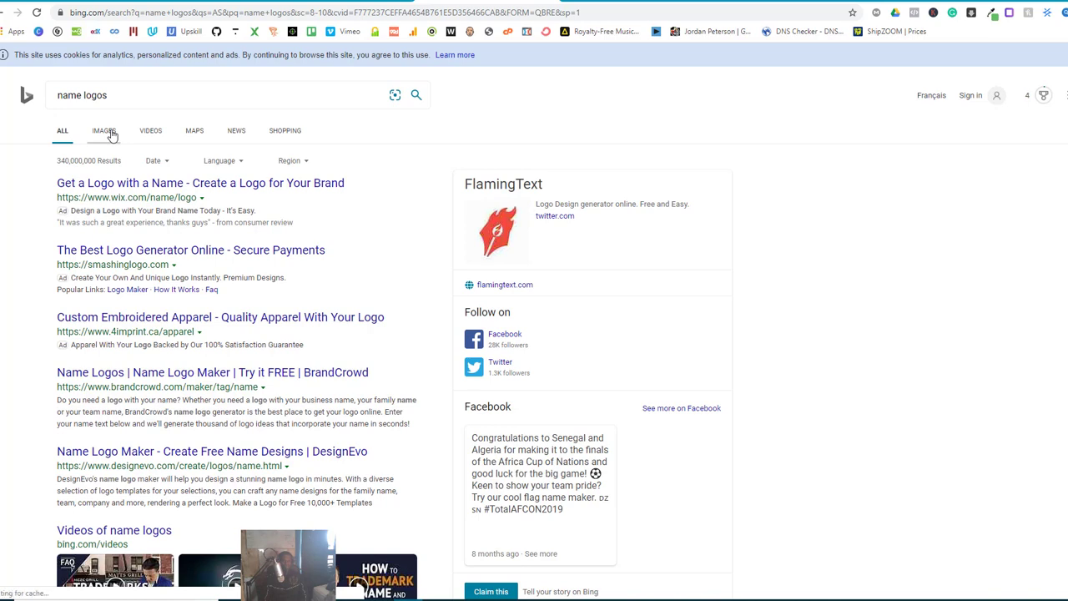
{"action": "left_click", "coordinate": [105, 131]}
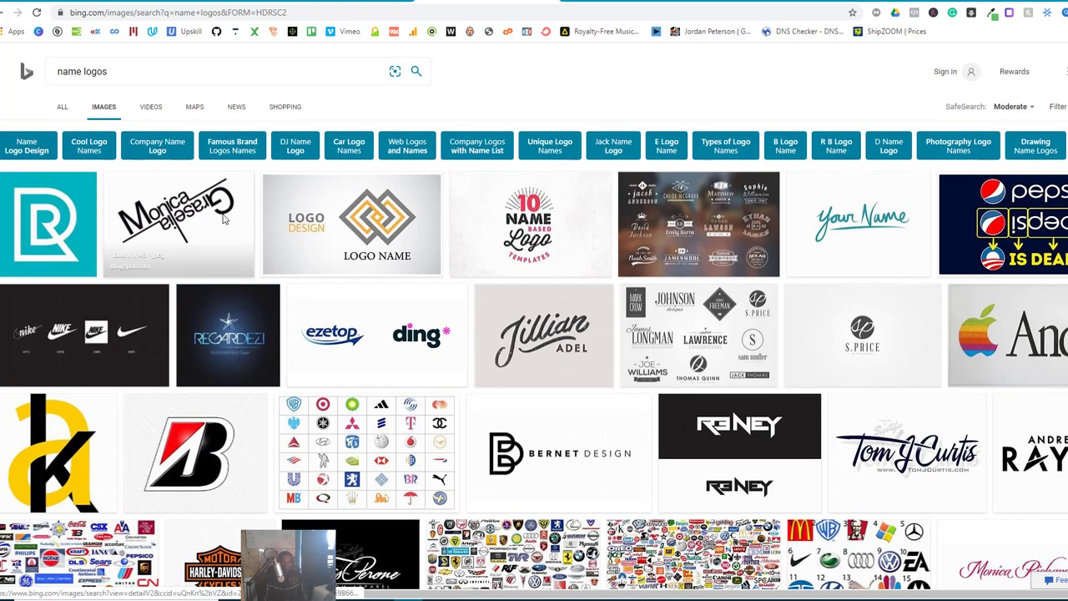
Step: Browse the name logo images for design ideas and open the dark blue handwritten signature logo with a web address beneath it
{"action": "scroll", "coordinate": [223, 219], "scroll_direction": "down", "scroll_amount": 4}
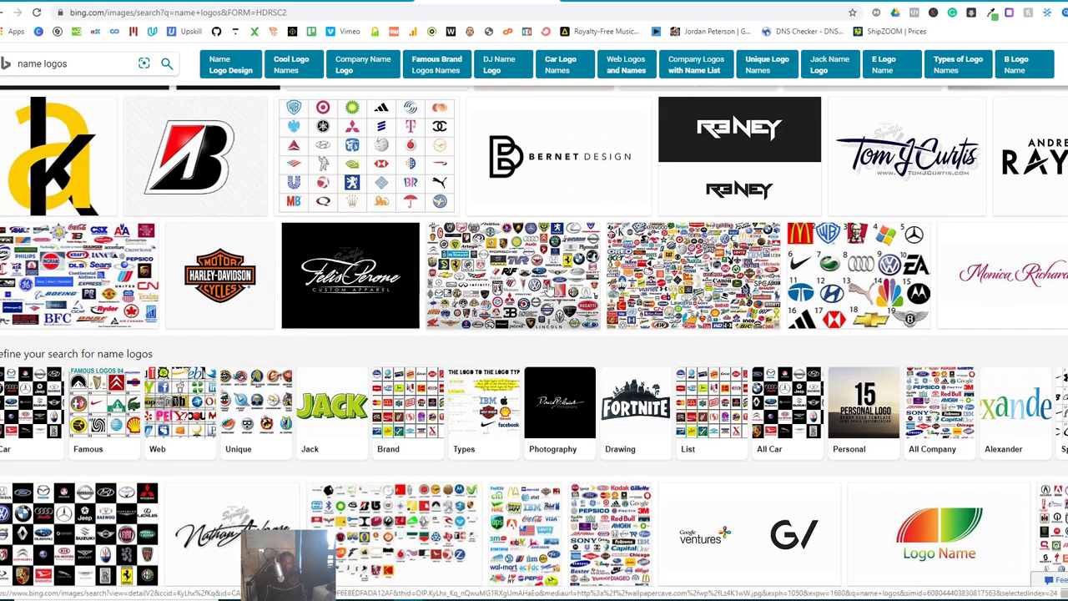
{"action": "scroll", "coordinate": [549, 288], "scroll_direction": "down", "scroll_amount": 2}
{"action": "scroll", "coordinate": [550, 288], "scroll_direction": "down", "scroll_amount": 4}
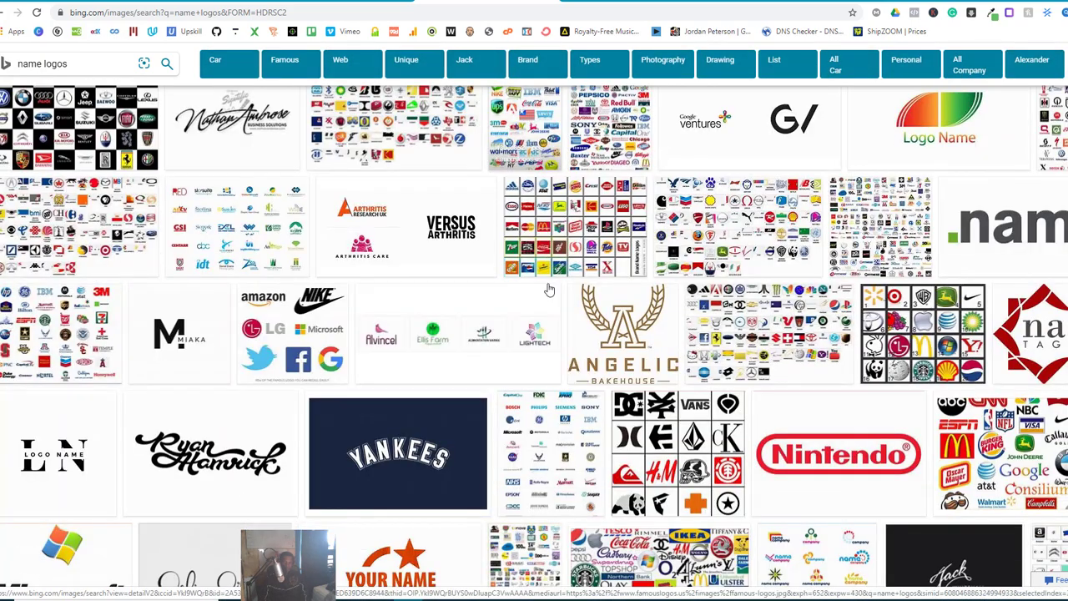
{"action": "scroll", "coordinate": [549, 288], "scroll_direction": "down", "scroll_amount": 1}
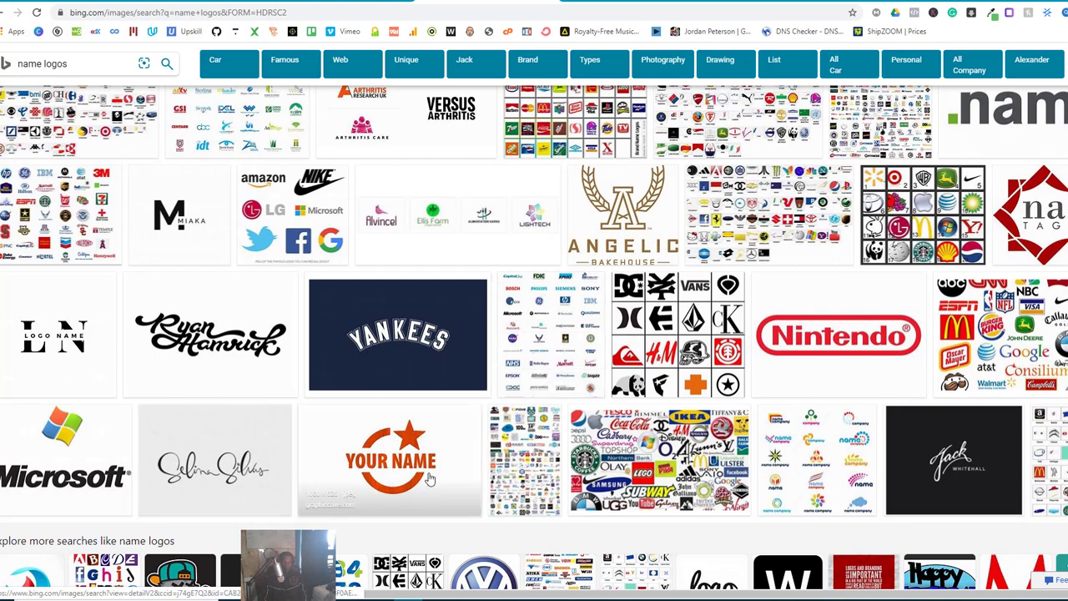
{"action": "scroll", "coordinate": [392, 468], "scroll_direction": "down", "scroll_amount": 2}
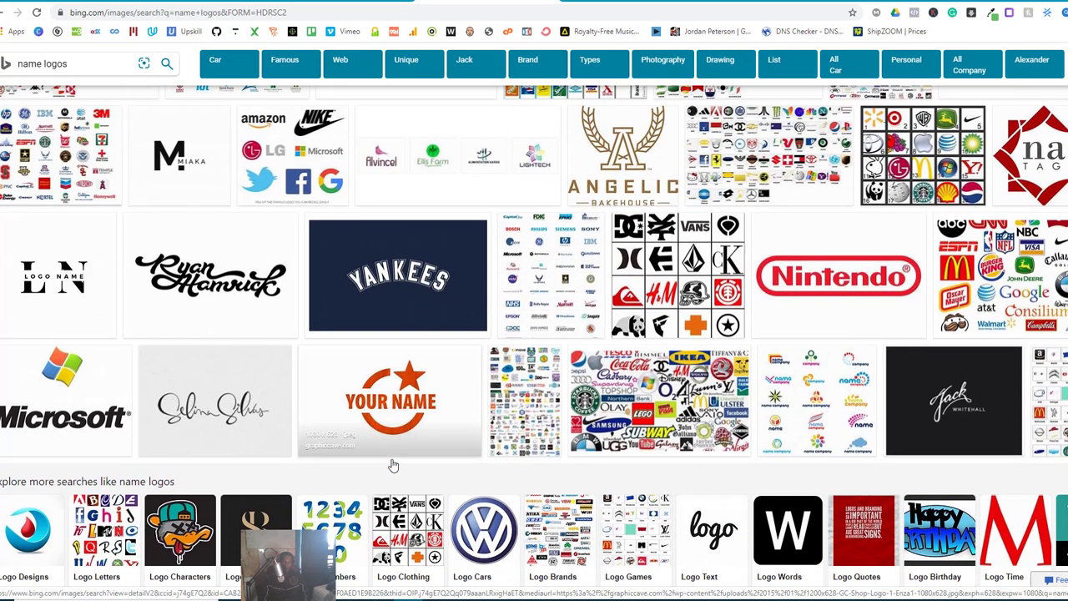
{"action": "scroll", "coordinate": [392, 466], "scroll_direction": "down", "scroll_amount": 3}
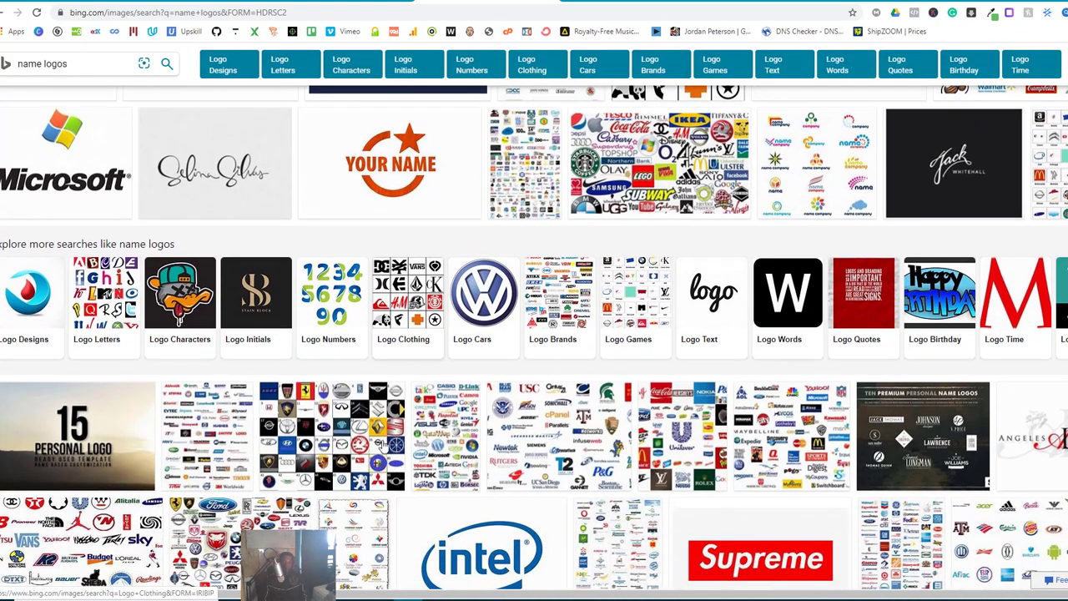
{"action": "scroll", "coordinate": [383, 440], "scroll_direction": "down", "scroll_amount": 3}
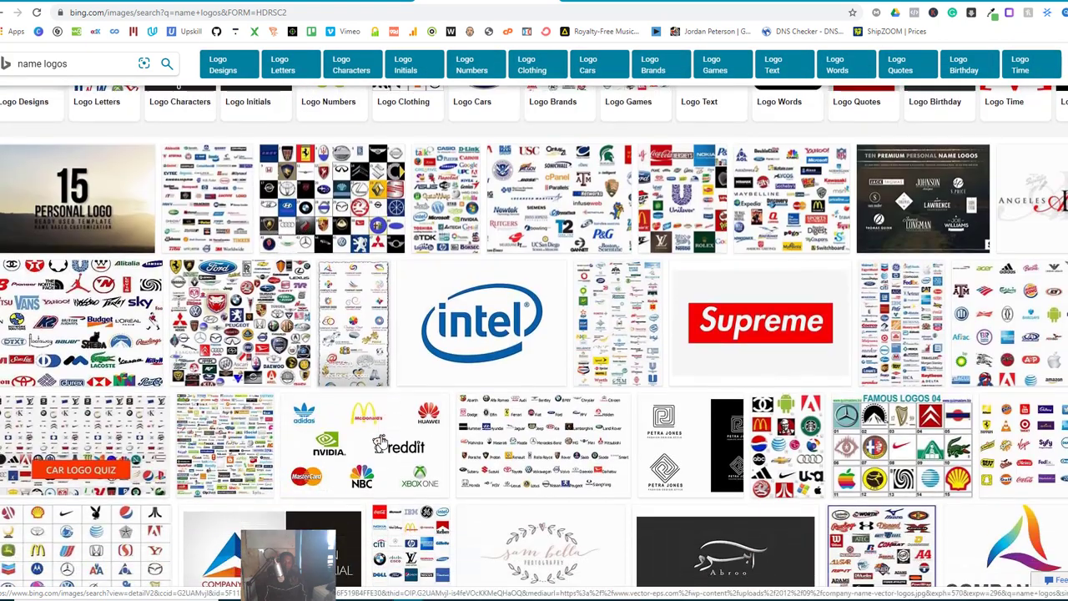
{"action": "scroll", "coordinate": [389, 430], "scroll_direction": "down", "scroll_amount": 3}
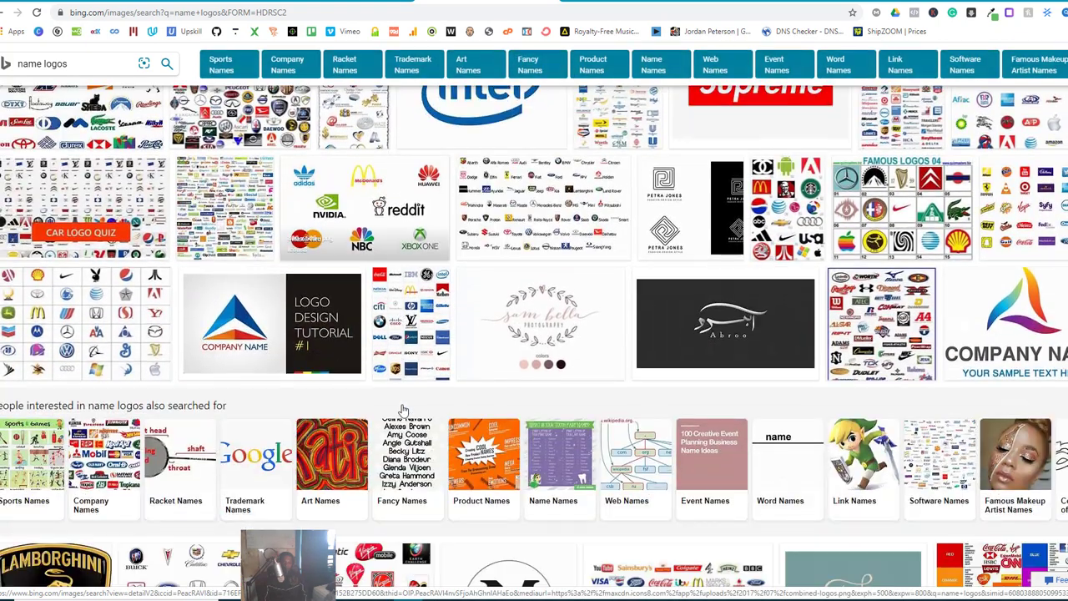
{"action": "scroll", "coordinate": [402, 409], "scroll_direction": "up", "scroll_amount": 2}
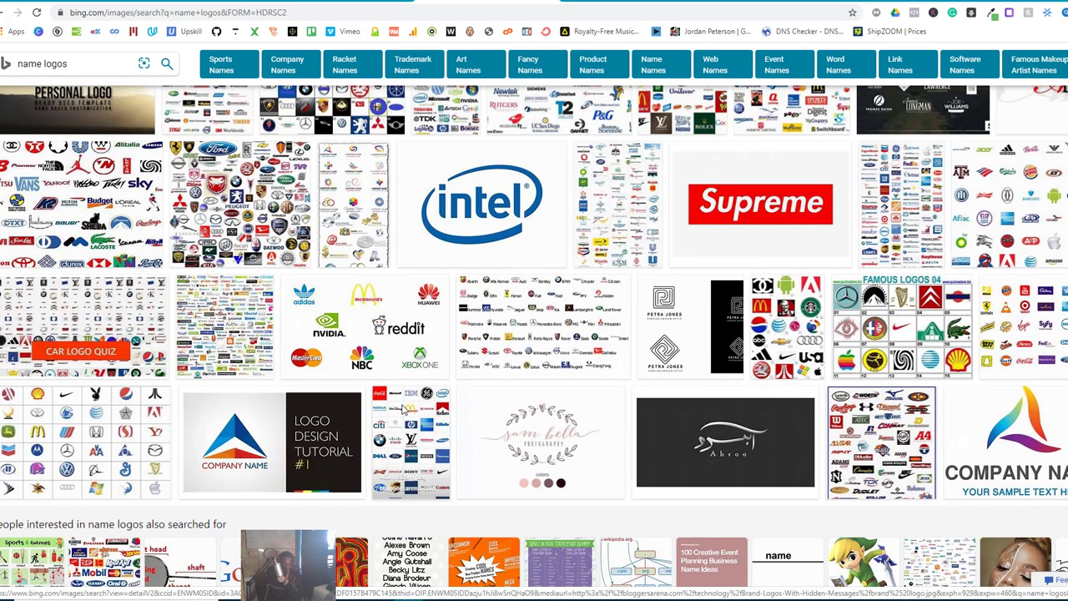
{"action": "scroll", "coordinate": [404, 411], "scroll_direction": "up", "scroll_amount": 6}
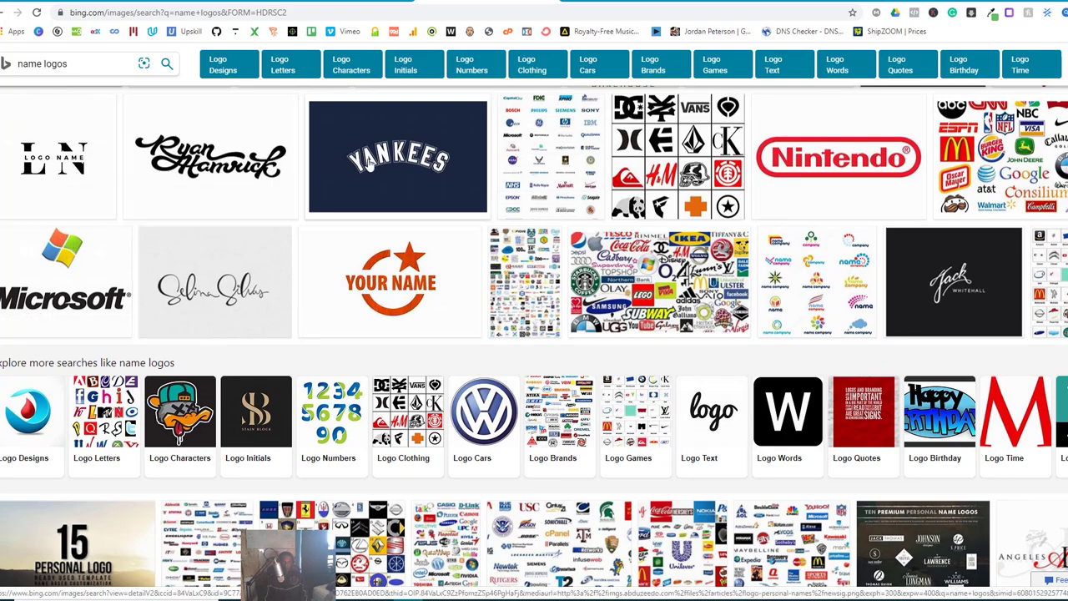
{"action": "scroll", "coordinate": [552, 195], "scroll_direction": "up", "scroll_amount": 2}
{"action": "scroll", "coordinate": [552, 195], "scroll_direction": "up", "scroll_amount": 3}
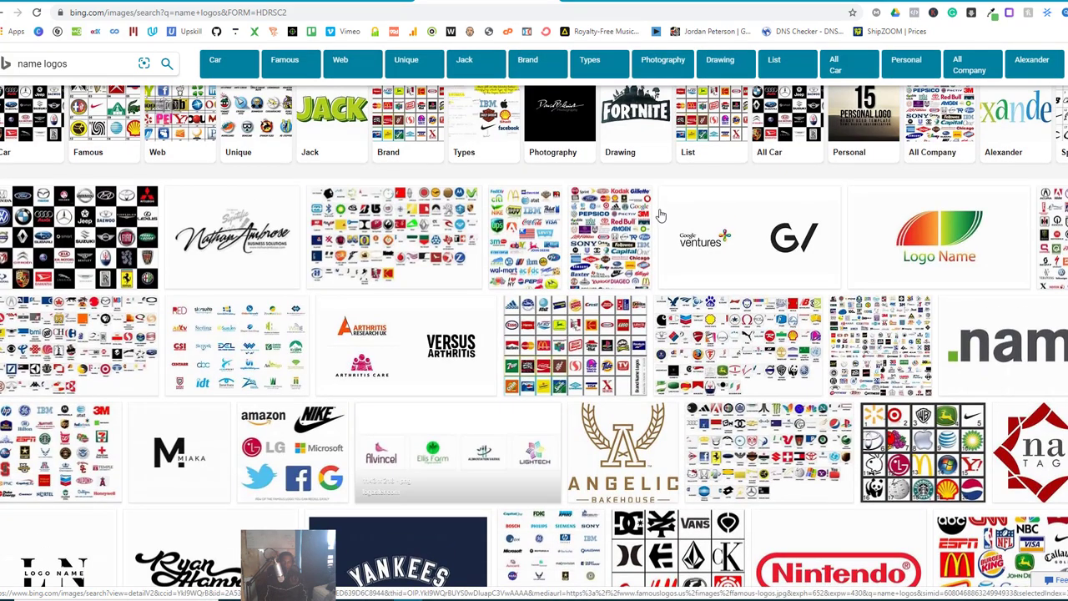
{"action": "scroll", "coordinate": [733, 231], "scroll_direction": "up", "scroll_amount": 2}
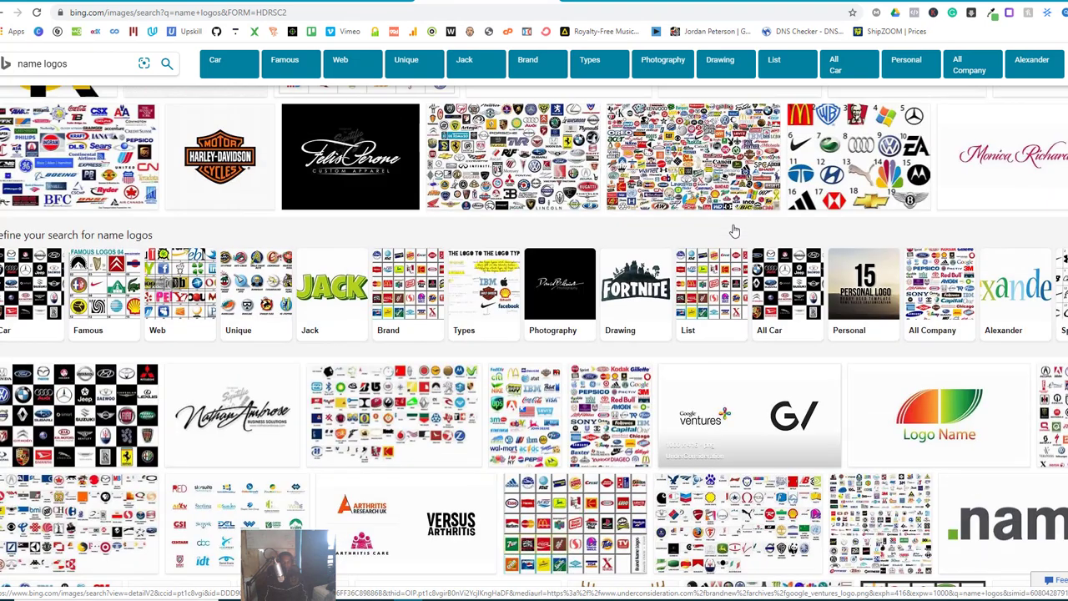
{"action": "scroll", "coordinate": [679, 249], "scroll_direction": "up", "scroll_amount": 2}
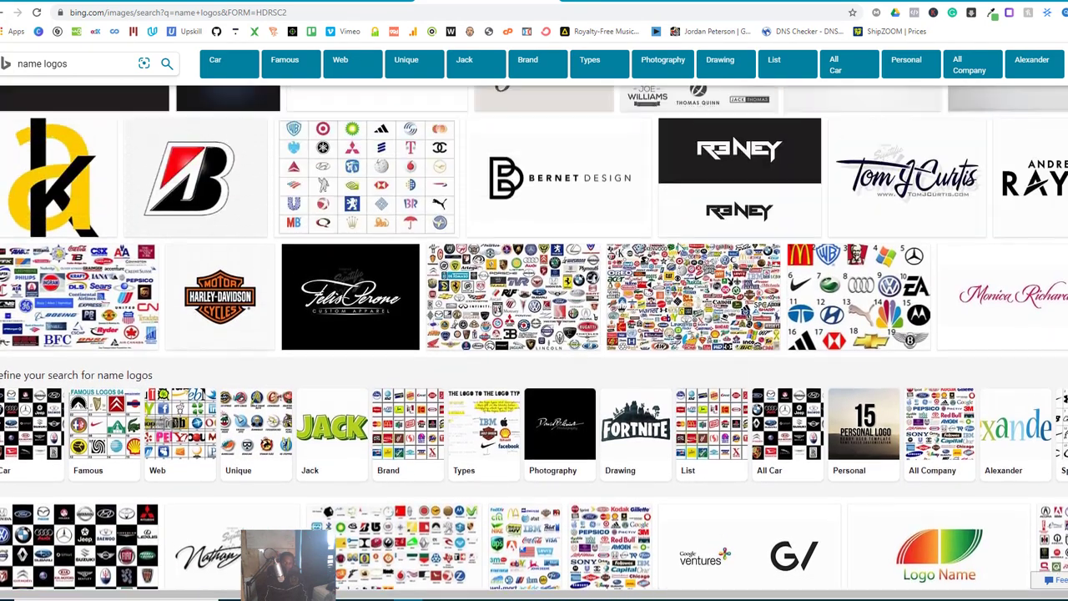
{"action": "left_click", "coordinate": [934, 223]}
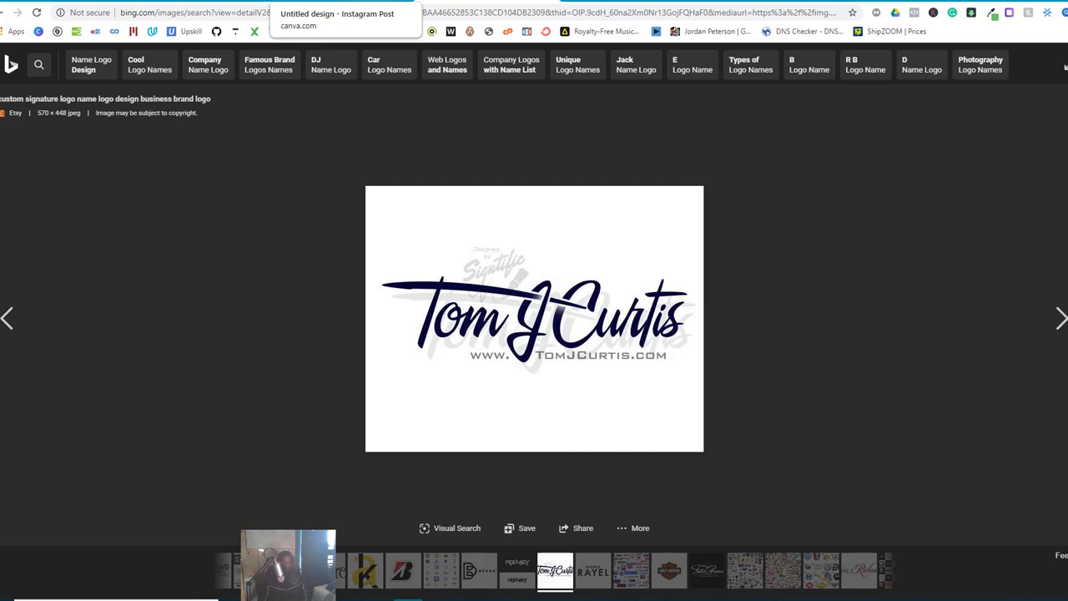
Step: Return to the Canva design, align the cut-corner square outline with the frame's left edge, and compare it with the signature logo
{"action": "left_click", "coordinate": [351, 2]}
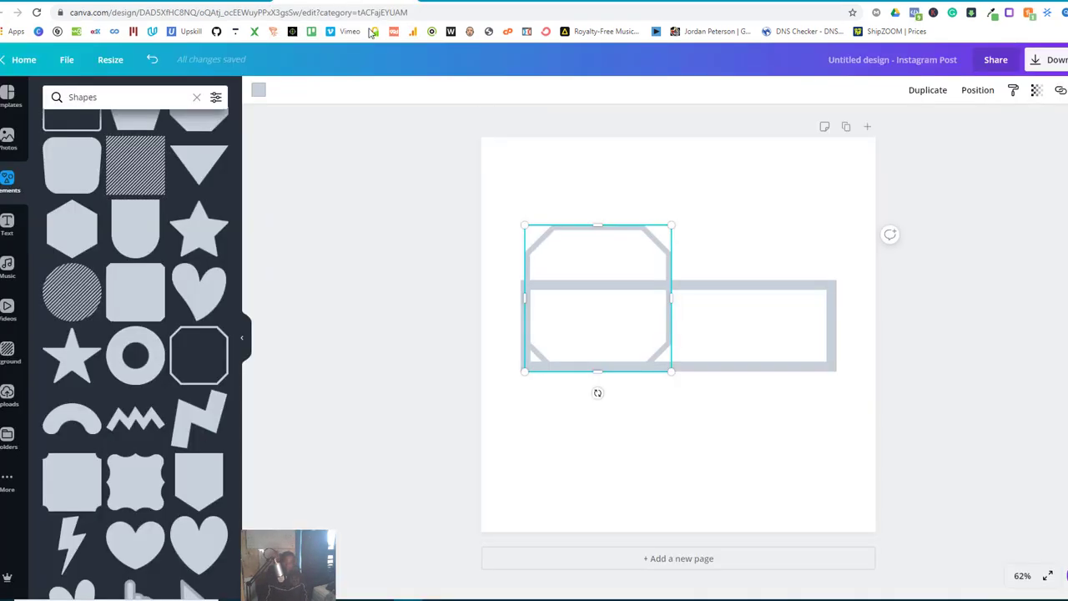
{"action": "mouse_move", "coordinate": [592, 267]}
{"action": "left_mouse_down"}
{"action": "mouse_move", "coordinate": [562, 262]}
{"action": "mouse_move", "coordinate": [585, 266]}
{"action": "left_mouse_up"}
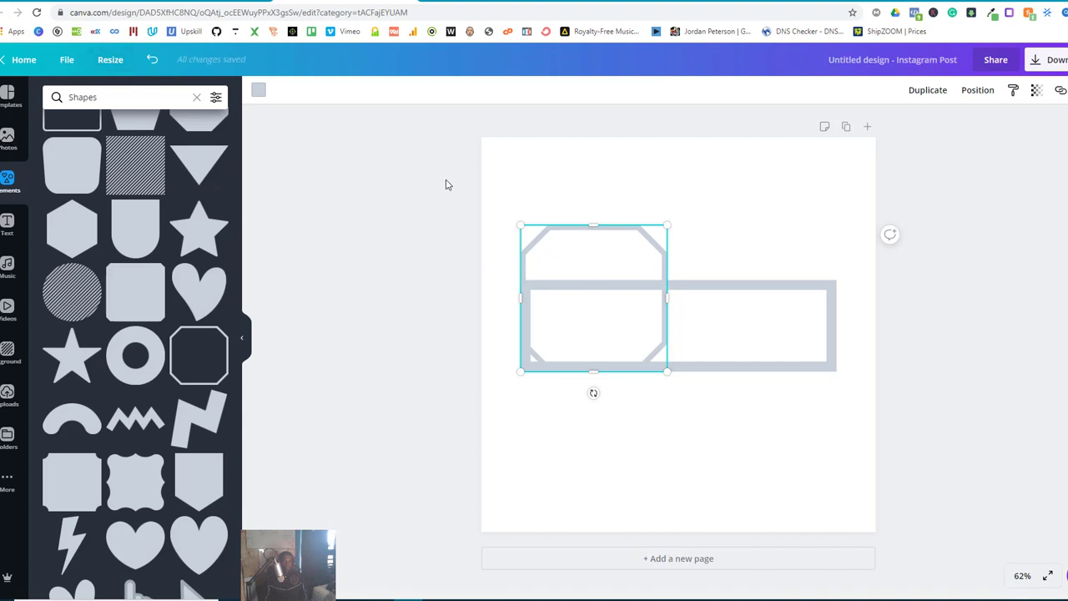
{"action": "left_click", "coordinate": [480, 2]}
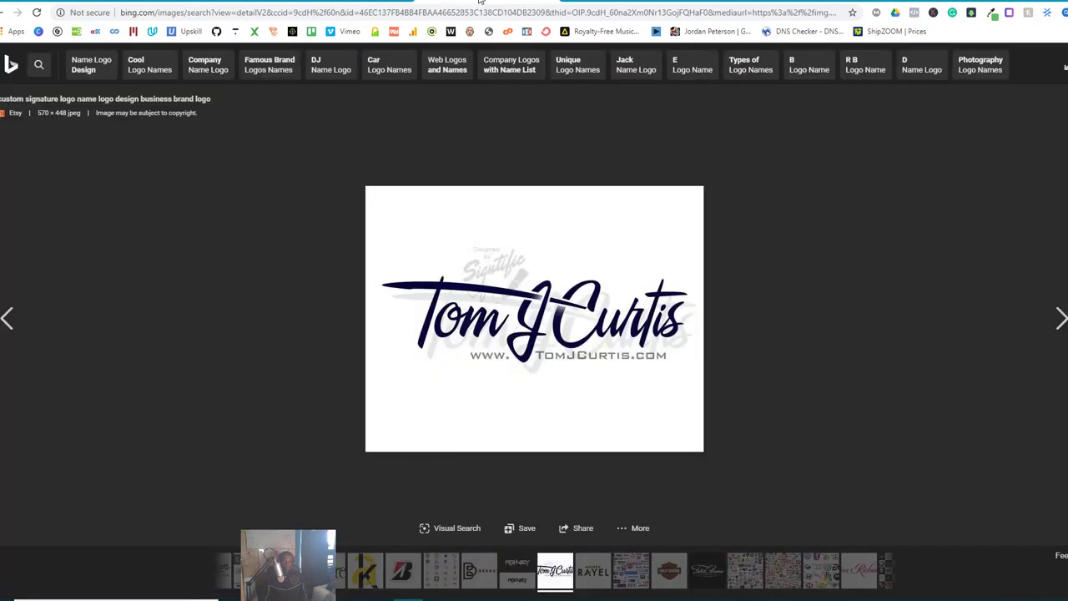
{"action": "left_click", "coordinate": [364, 1]}
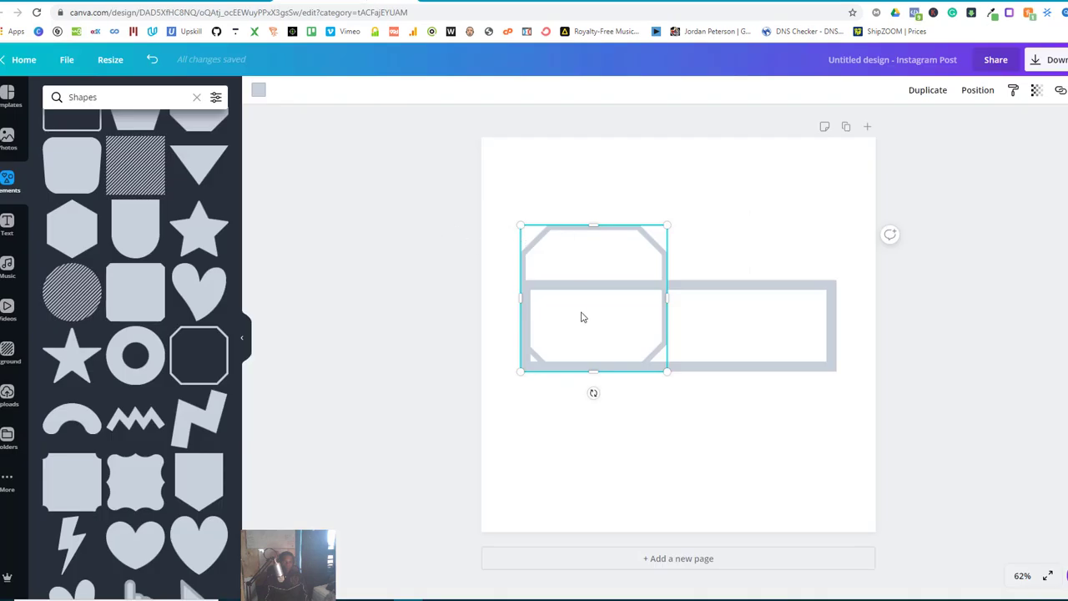
Step: Delete the cut-corner square outline and the rectangle frame from the page
{"action": "left_click_drag", "start_coordinate": [594, 225], "coordinate": [649, 200]}
{"action": "left_click_drag", "start_coordinate": [618, 266], "coordinate": [647, 247]}
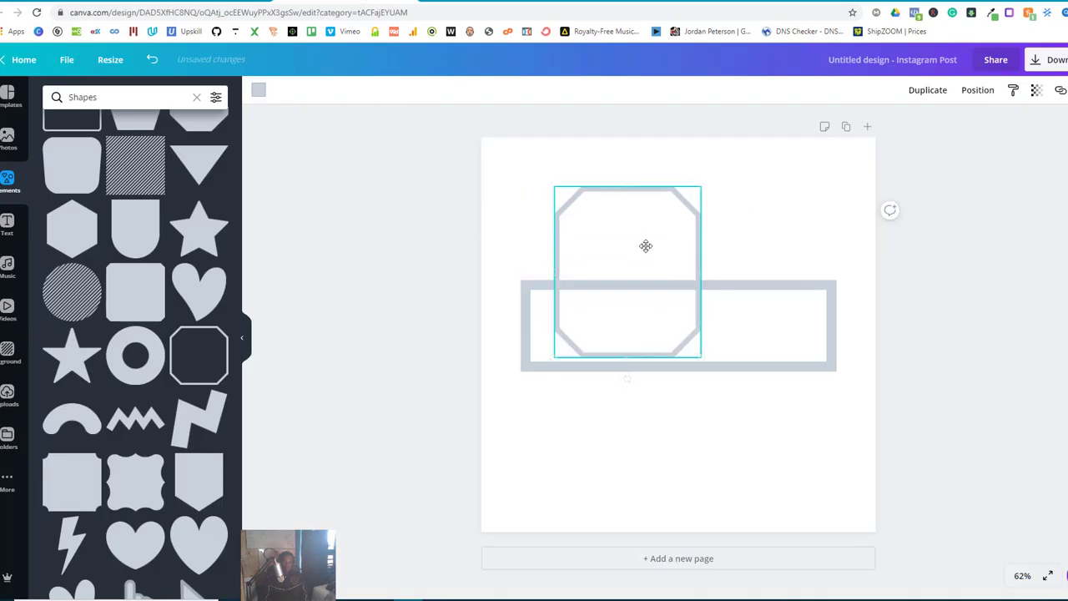
{"action": "key", "text": "Delete"}
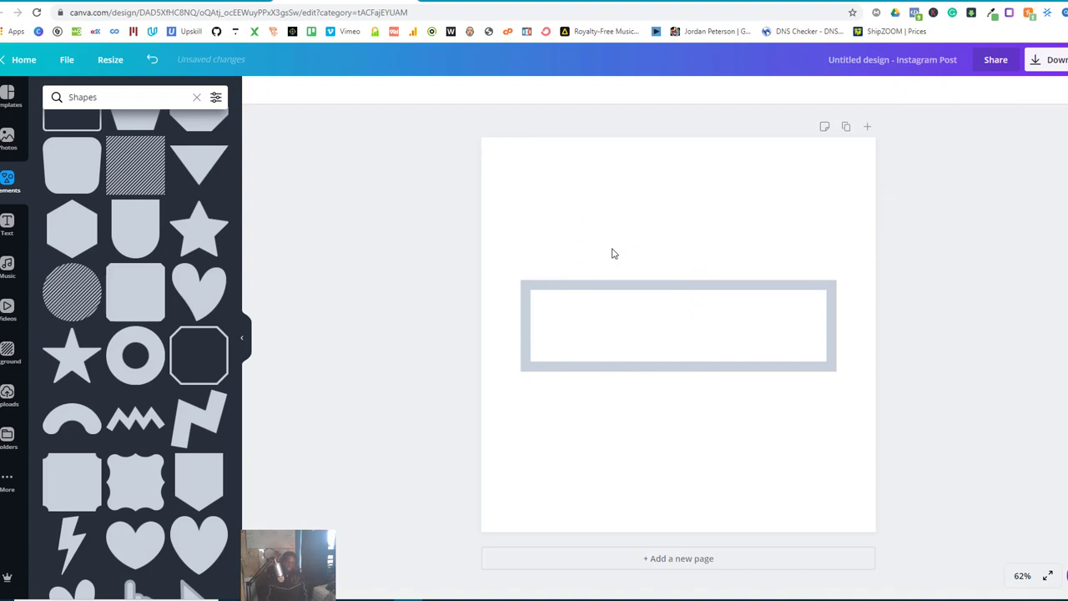
{"action": "left_click", "coordinate": [628, 314]}
{"action": "key", "text": "Delete"}
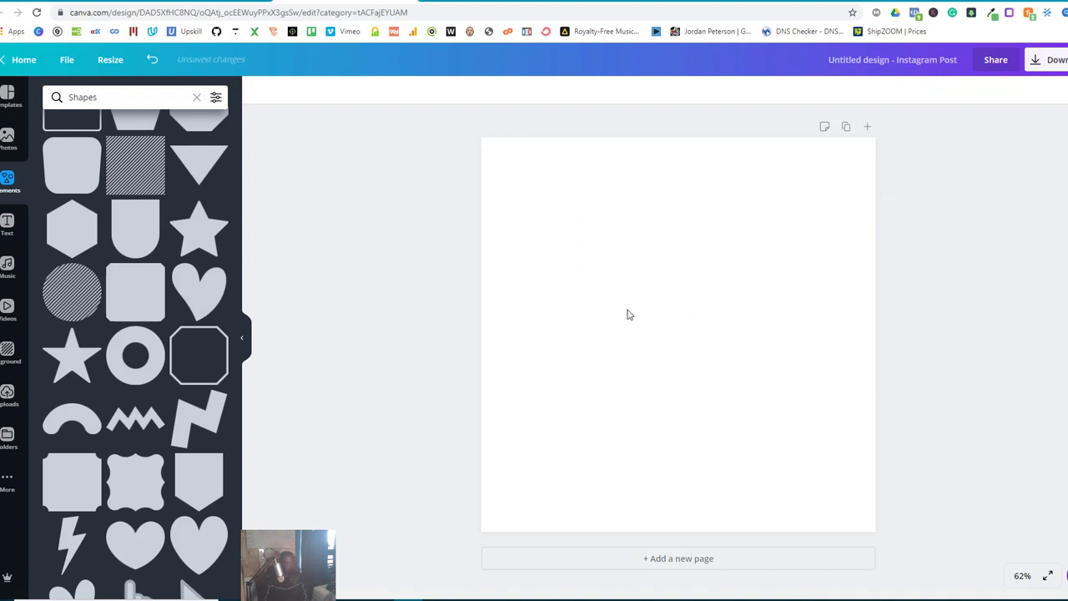
Step: Add the "welcome little one!" font combination to the page and clear the text of its small subtitle line
{"action": "left_click", "coordinate": [7, 224]}
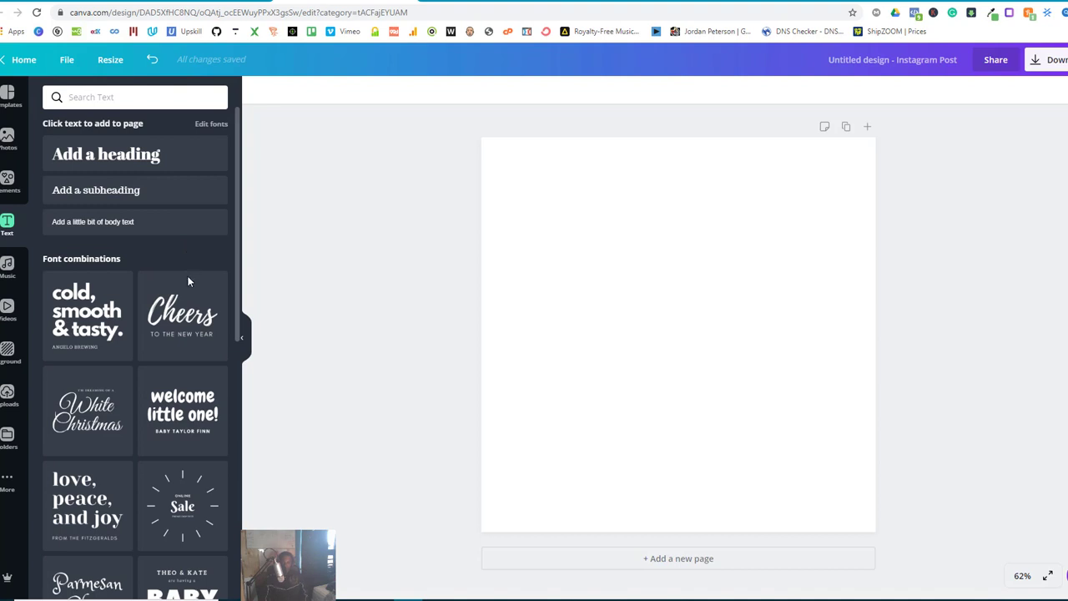
{"action": "scroll", "coordinate": [189, 282], "scroll_direction": "down", "scroll_amount": 3}
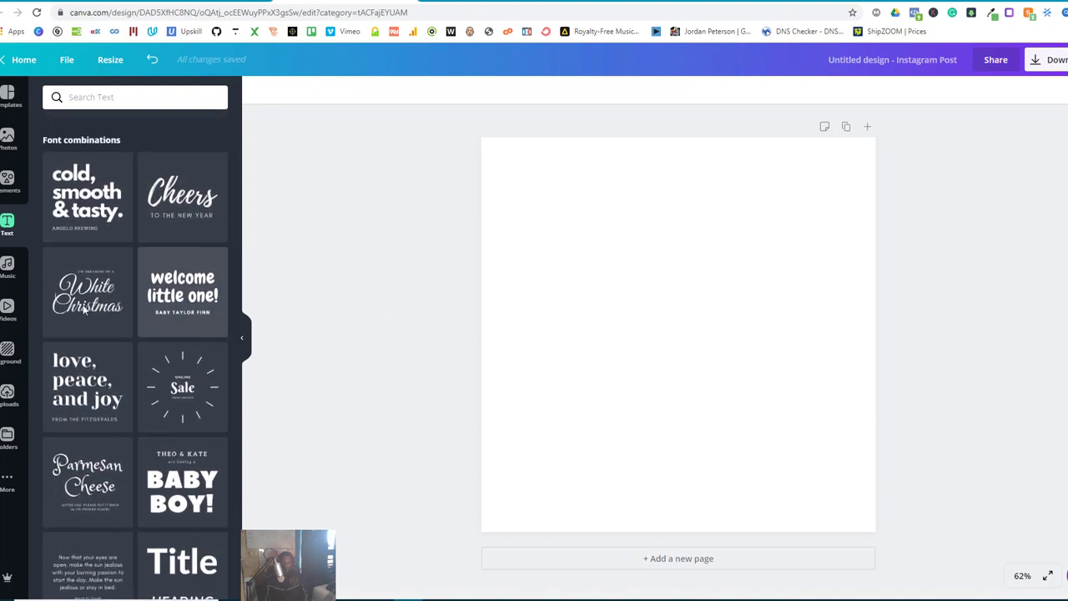
{"action": "left_click", "coordinate": [188, 290]}
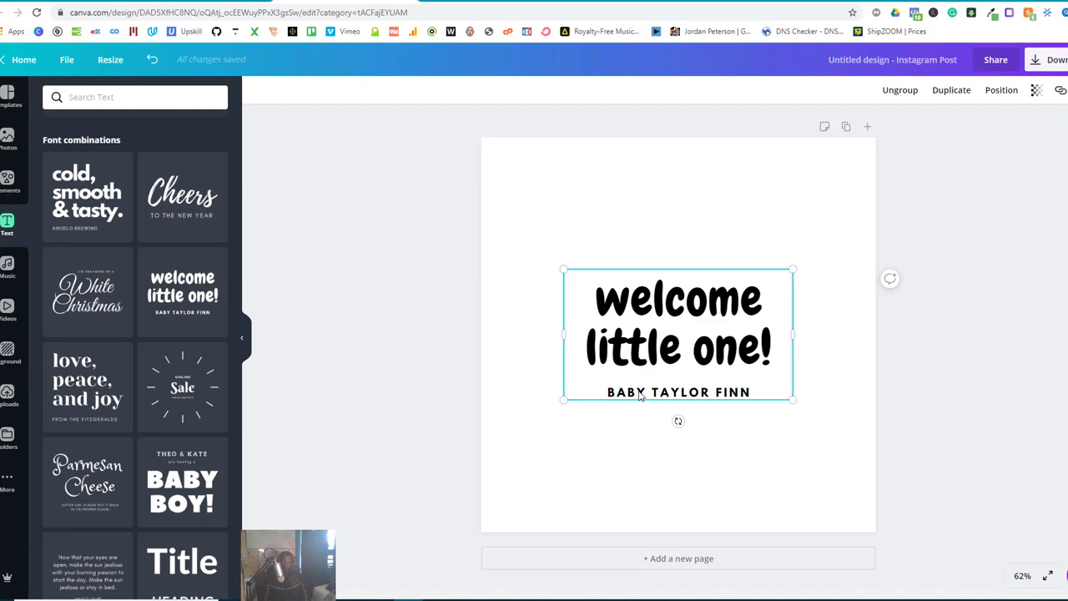
{"action": "left_click", "coordinate": [629, 349]}
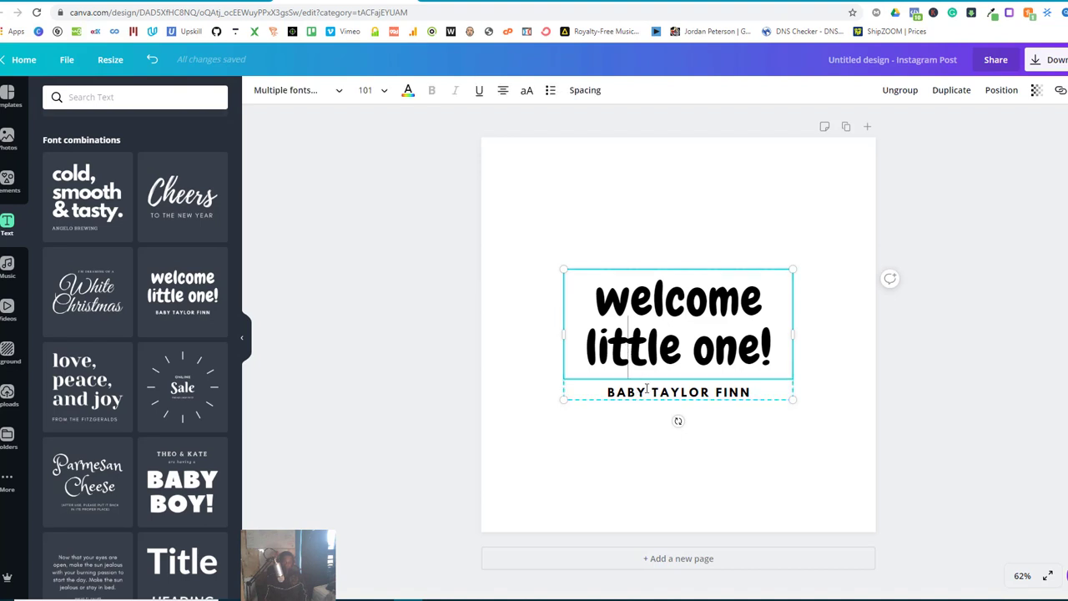
{"action": "double_click", "coordinate": [649, 394]}
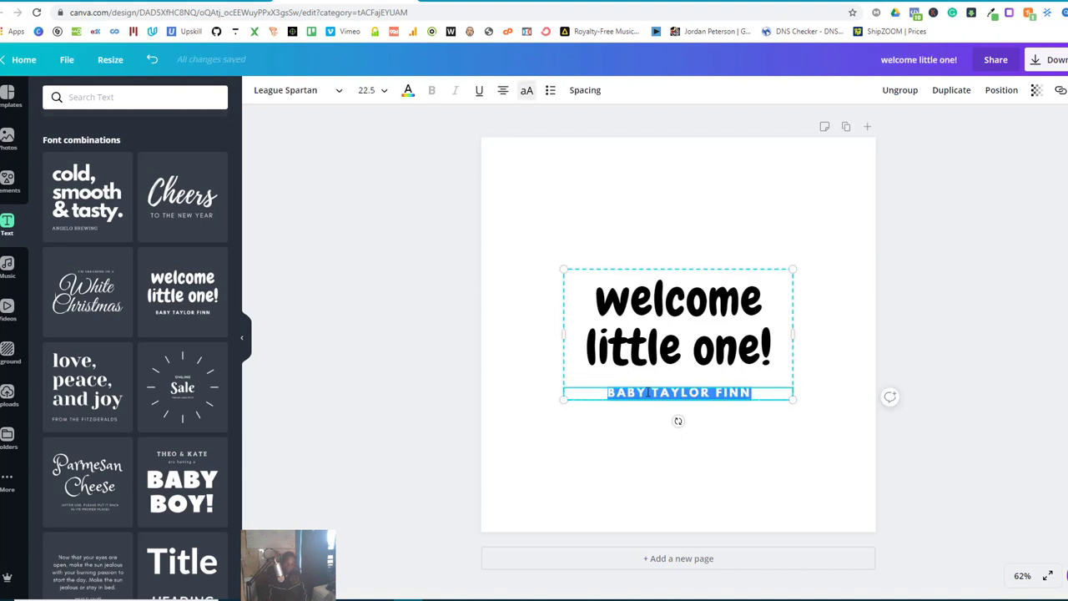
{"action": "key", "text": "BackSpace"}
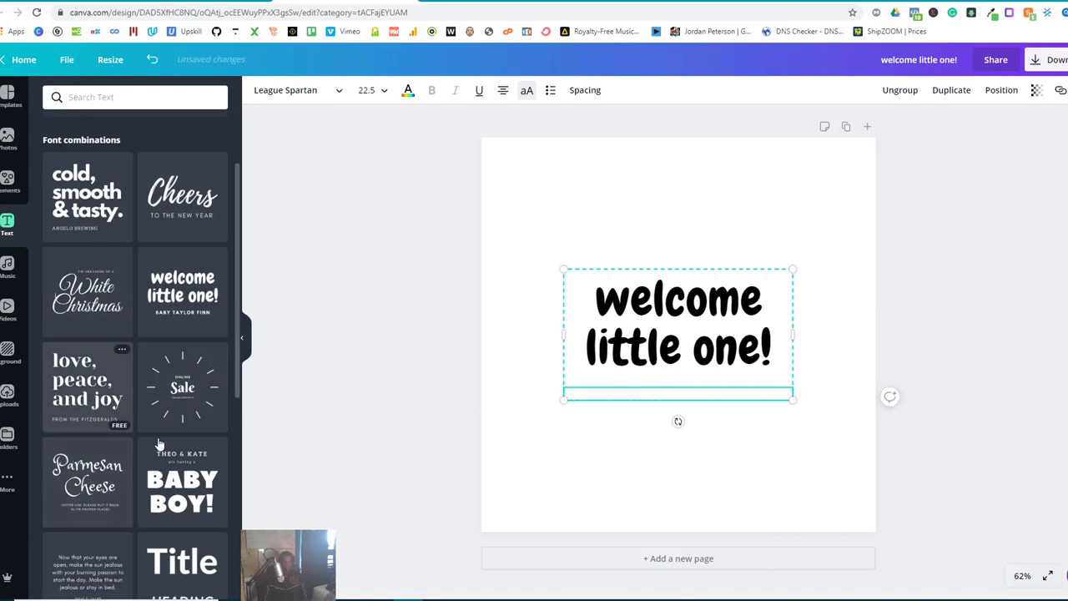
Step: Browse further font combinations and delete the "welcome little one!" heading from the page
{"action": "scroll", "coordinate": [147, 332], "scroll_direction": "down", "scroll_amount": 3}
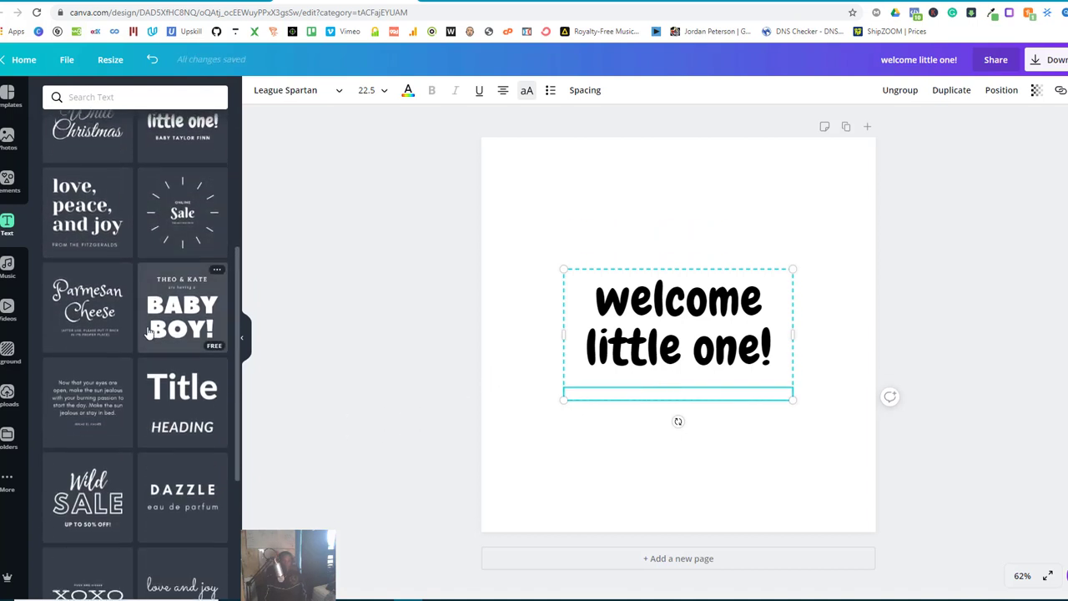
{"action": "scroll", "coordinate": [147, 332], "scroll_direction": "up", "scroll_amount": 5}
{"action": "scroll", "coordinate": [147, 332], "scroll_direction": "down", "scroll_amount": 4}
{"action": "scroll", "coordinate": [147, 332], "scroll_direction": "down", "scroll_amount": 4}
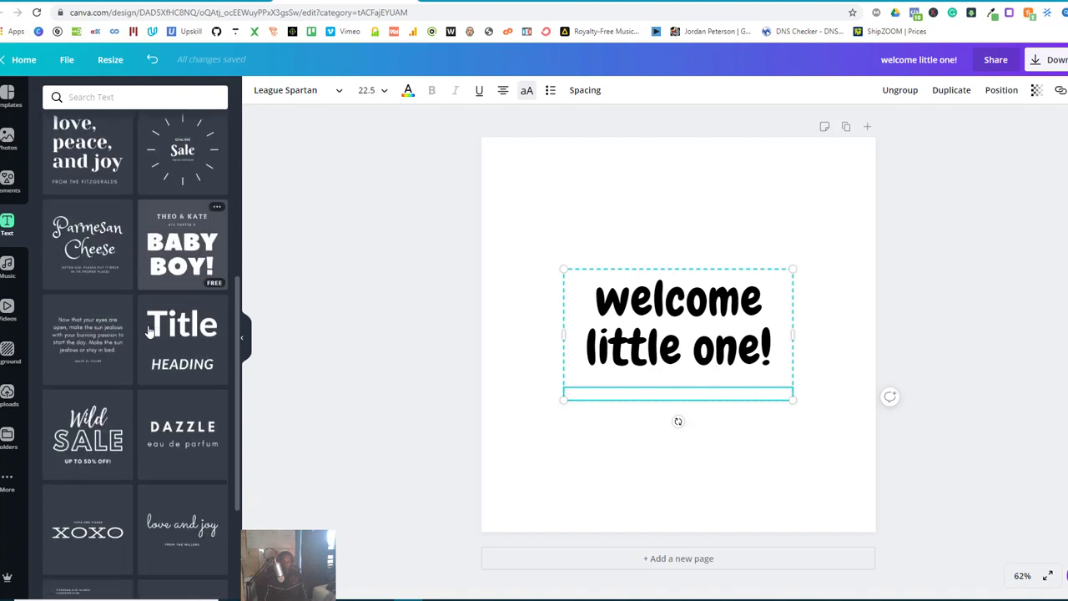
{"action": "scroll", "coordinate": [147, 332], "scroll_direction": "down", "scroll_amount": 2}
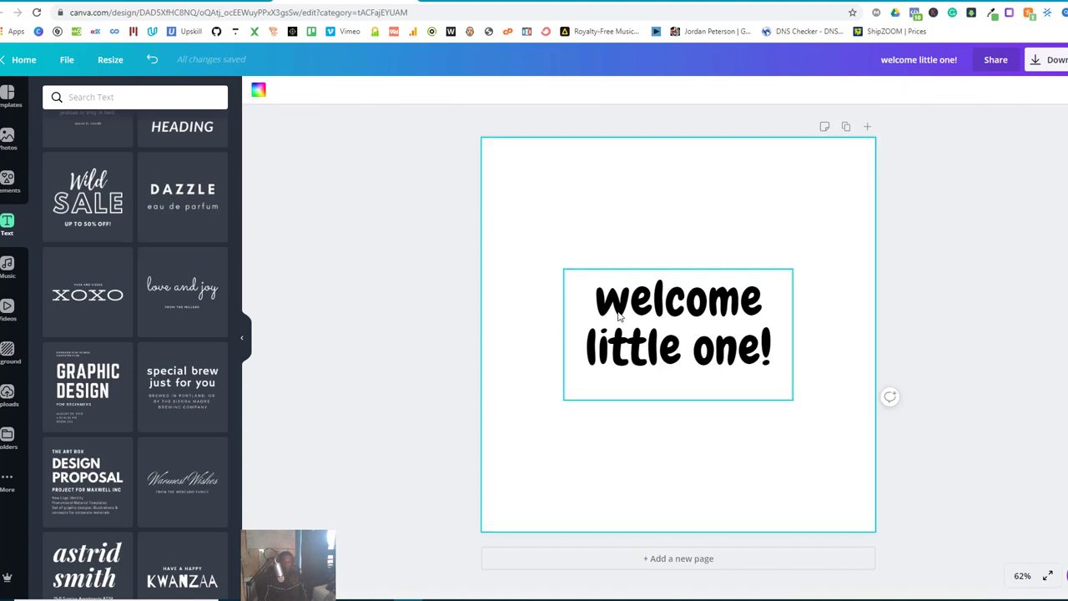
{"action": "left_click", "coordinate": [619, 315]}
{"action": "key", "text": "Delete"}
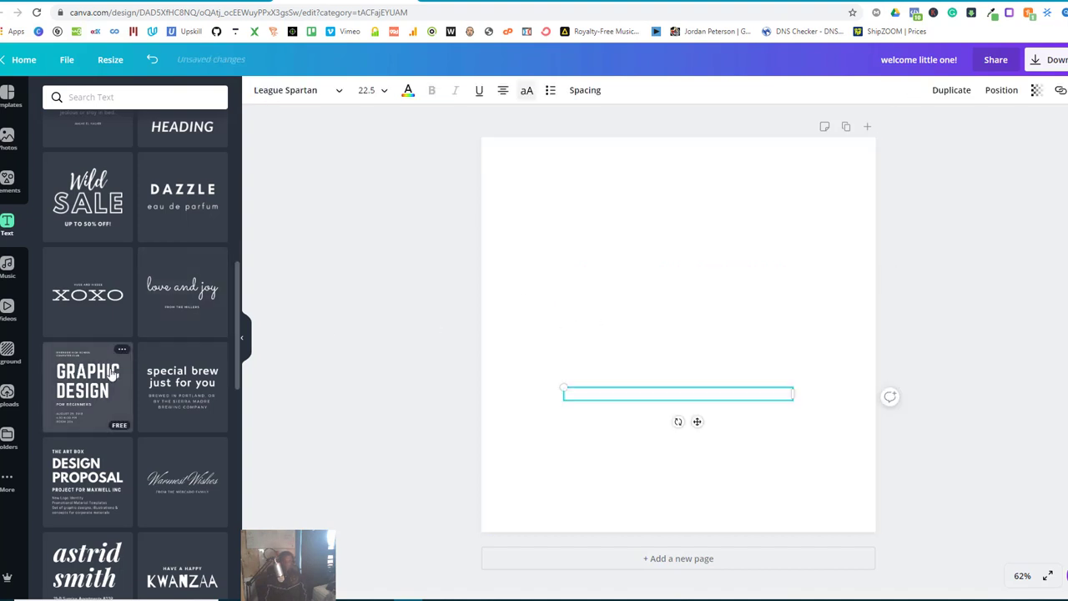
Step: Add the GRAPHIC DESIGN font combination, move it to the upper part of the page, and ungroup its text lines
{"action": "left_click", "coordinate": [558, 342]}
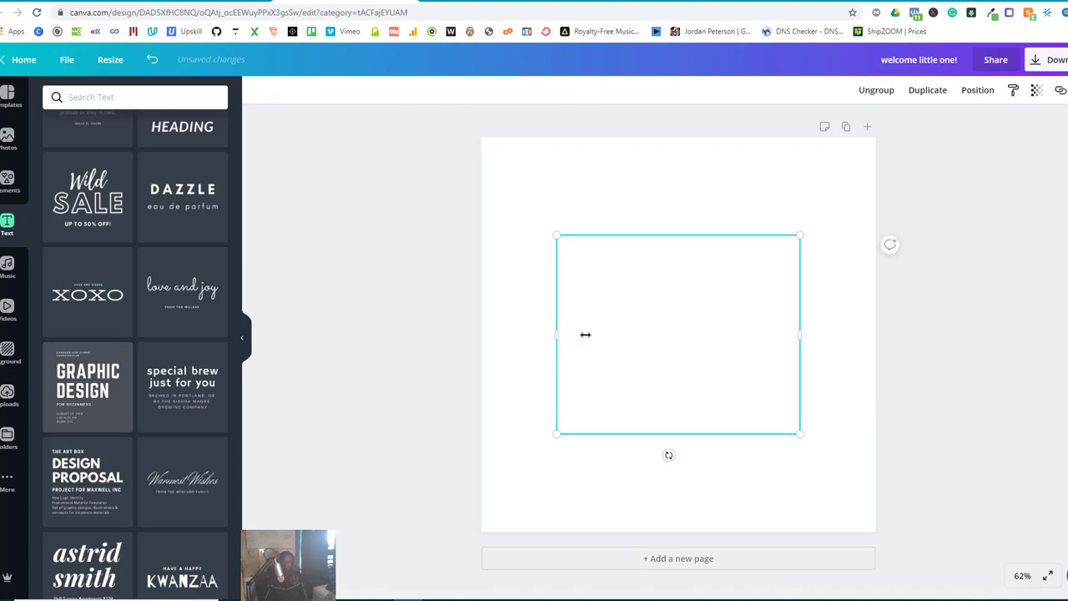
{"action": "left_click_drag", "start_coordinate": [626, 328], "coordinate": [641, 262]}
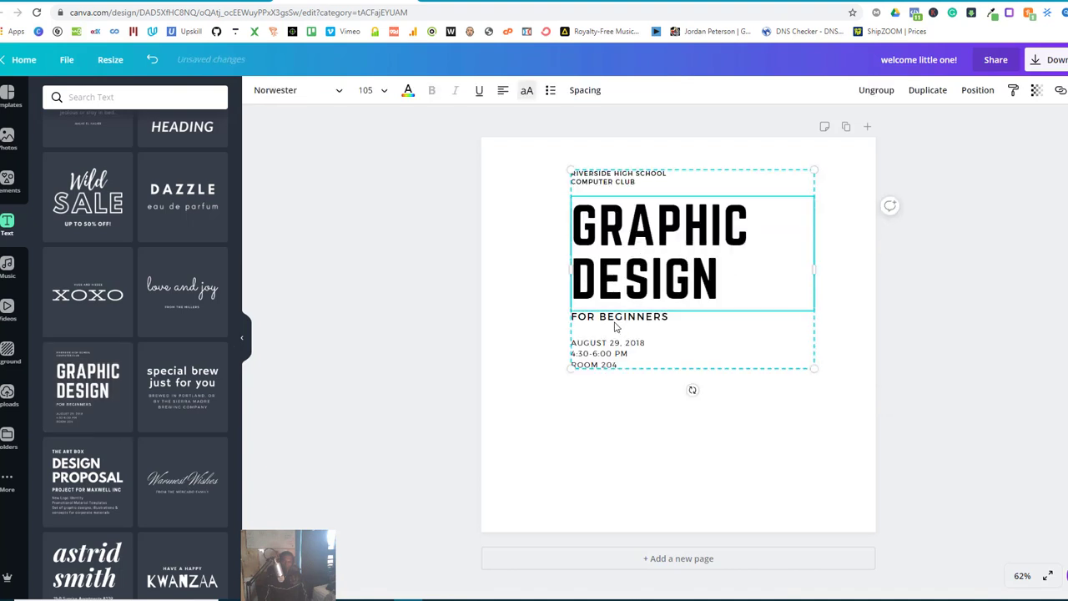
{"action": "left_click", "coordinate": [876, 90]}
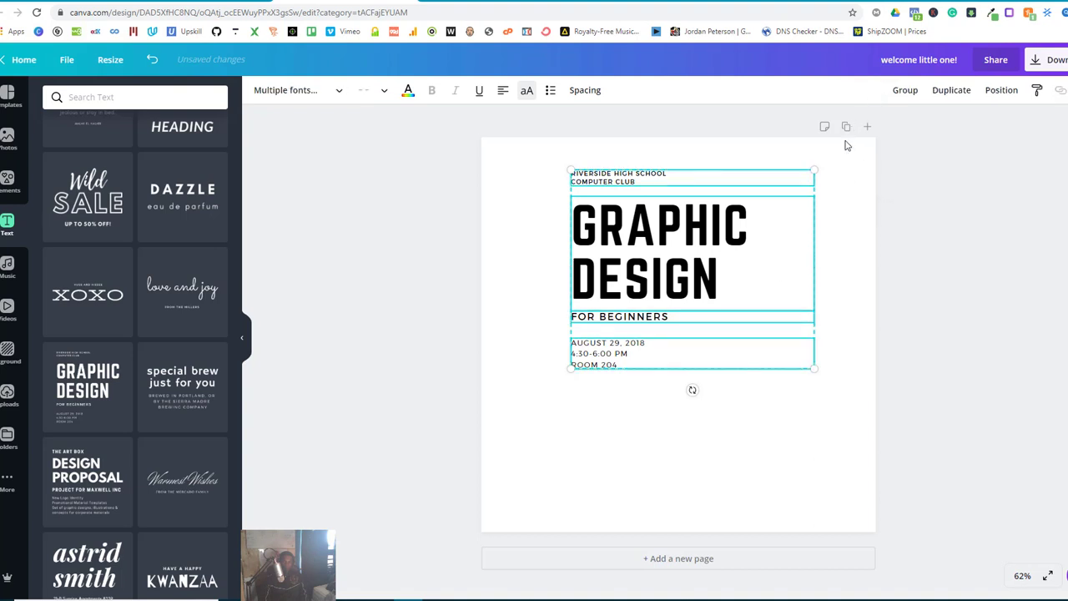
Step: Delete the empty text box, the date and room lines, the school club line and the FOR BEGINNERS line, keeping only the GRAPHIC DESIGN heading
{"action": "left_click", "coordinate": [663, 404]}
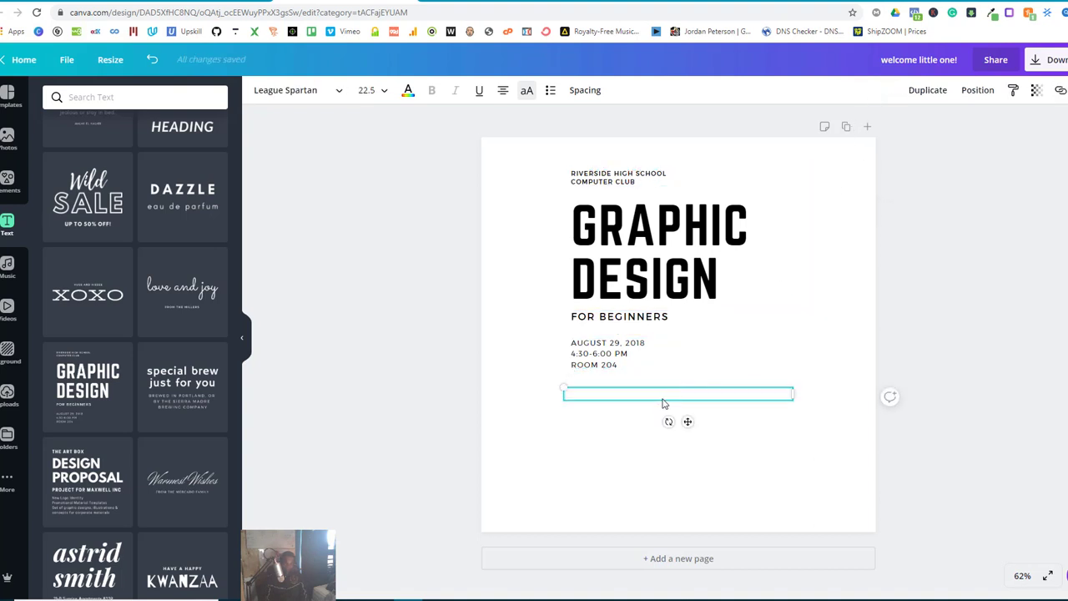
{"action": "key", "text": "Delete"}
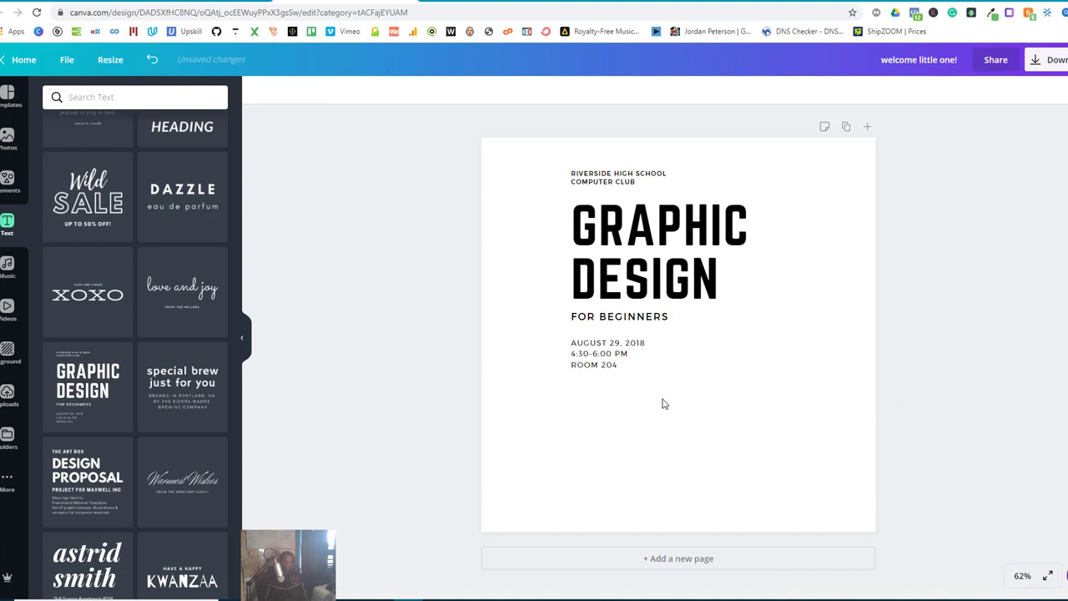
{"action": "left_click", "coordinate": [606, 373]}
{"action": "key", "text": "Delete"}
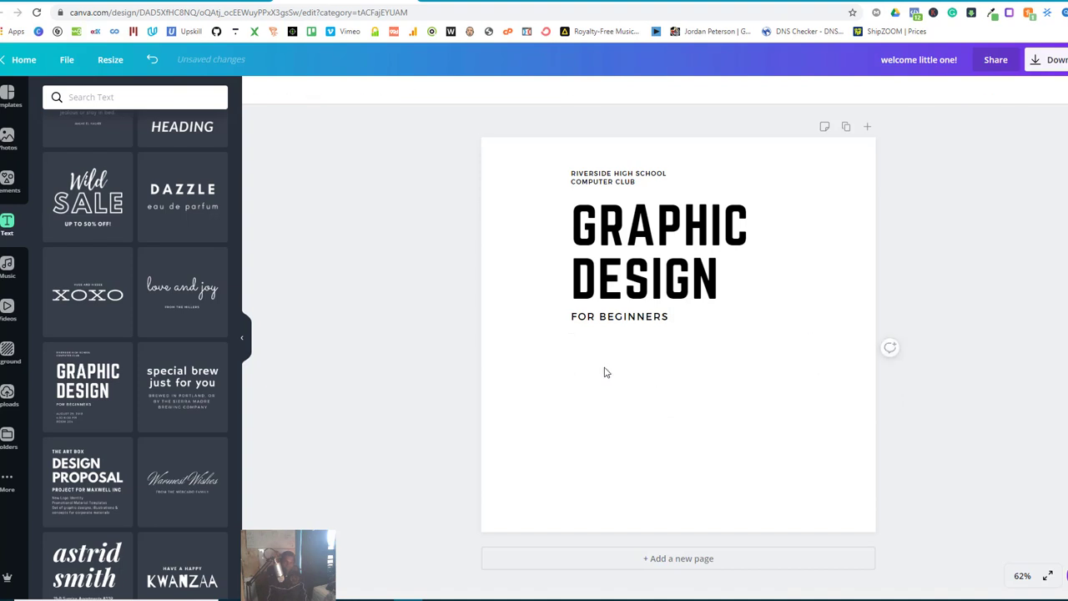
{"action": "left_click", "coordinate": [599, 184]}
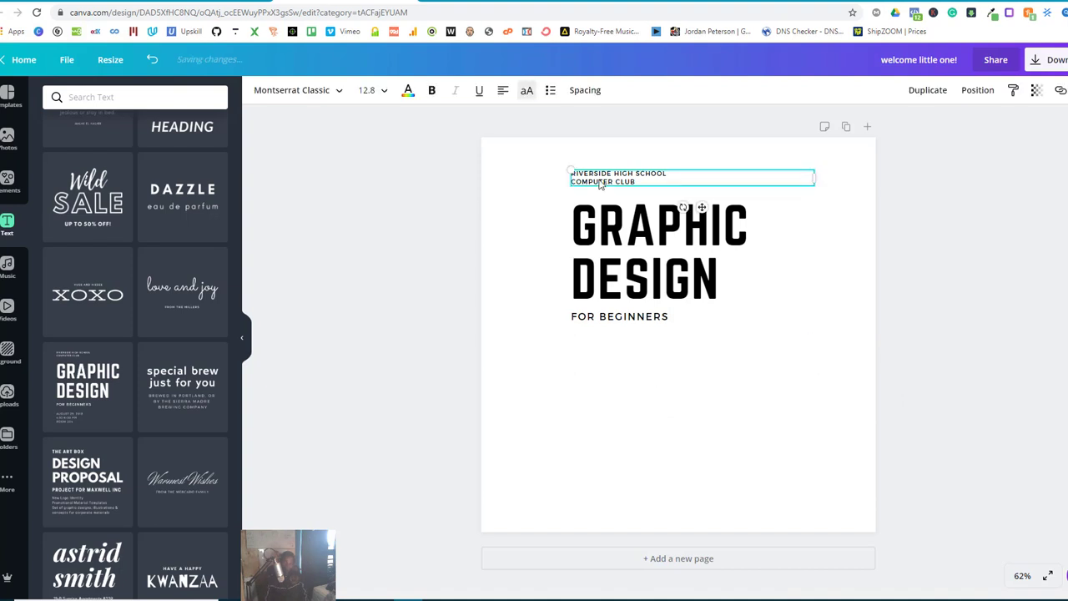
{"action": "key", "text": "Delete"}
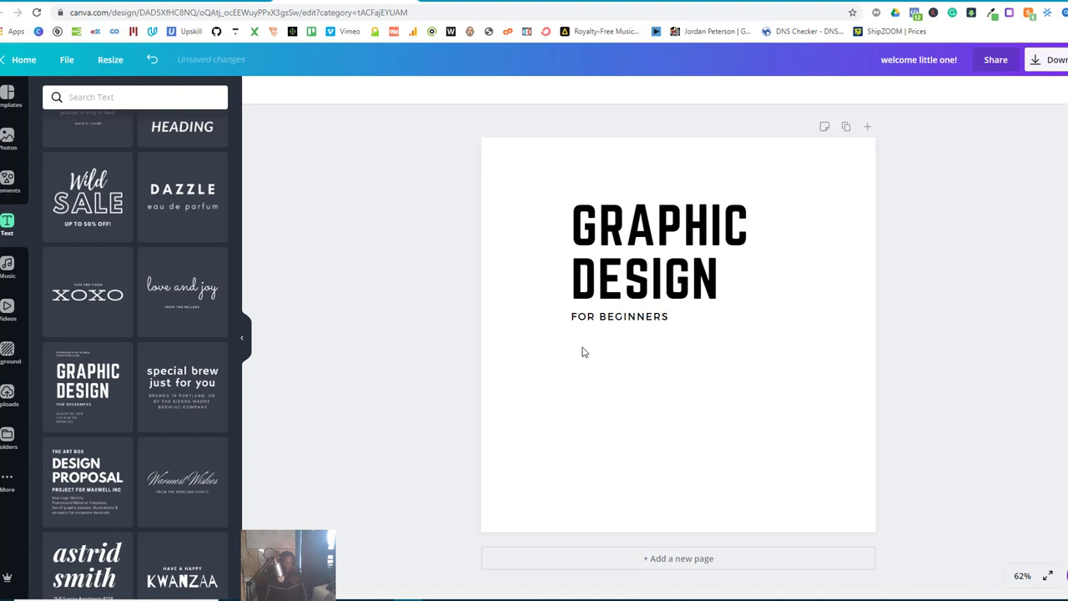
{"action": "left_click", "coordinate": [604, 322]}
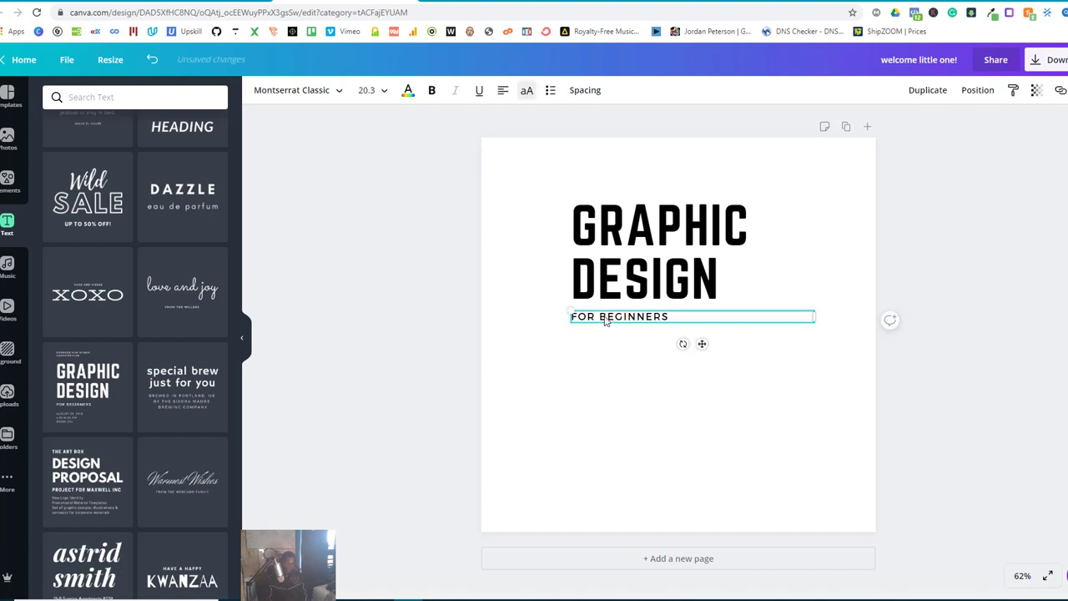
{"action": "key", "text": "Delete"}
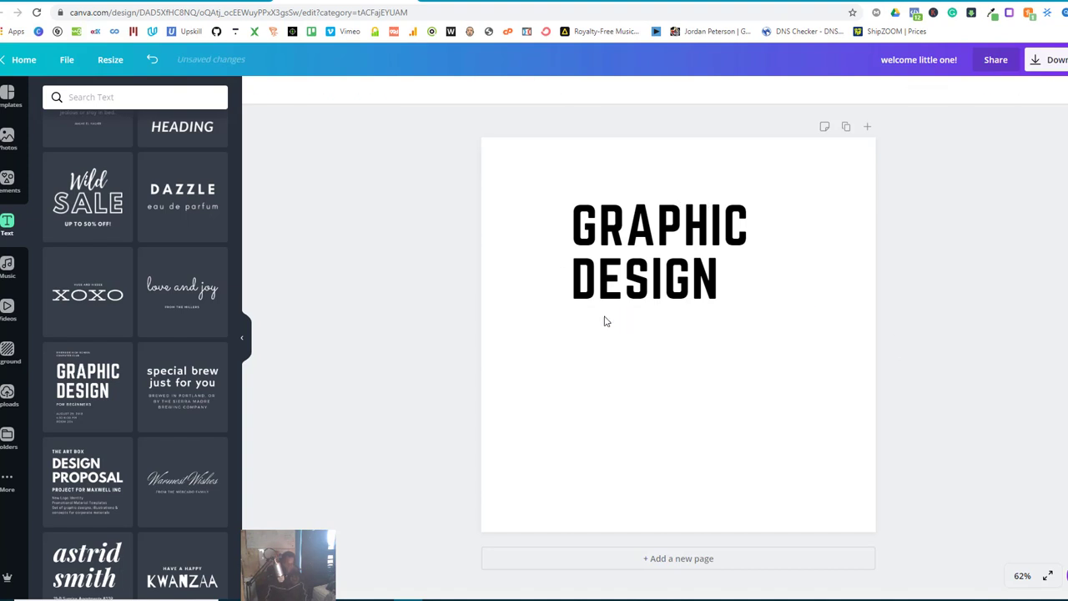
Step: Replace the GRAPHIC DESIGN heading text with REAL
{"action": "left_click", "coordinate": [648, 284]}
{"action": "left_click", "coordinate": [648, 281]}
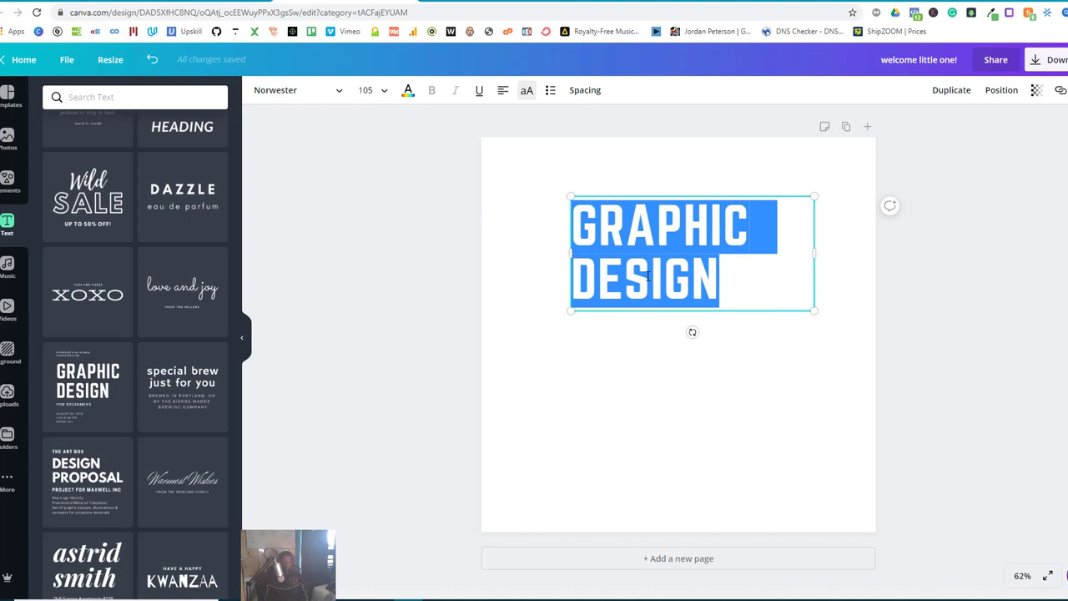
{"action": "type", "text": "REAL"}
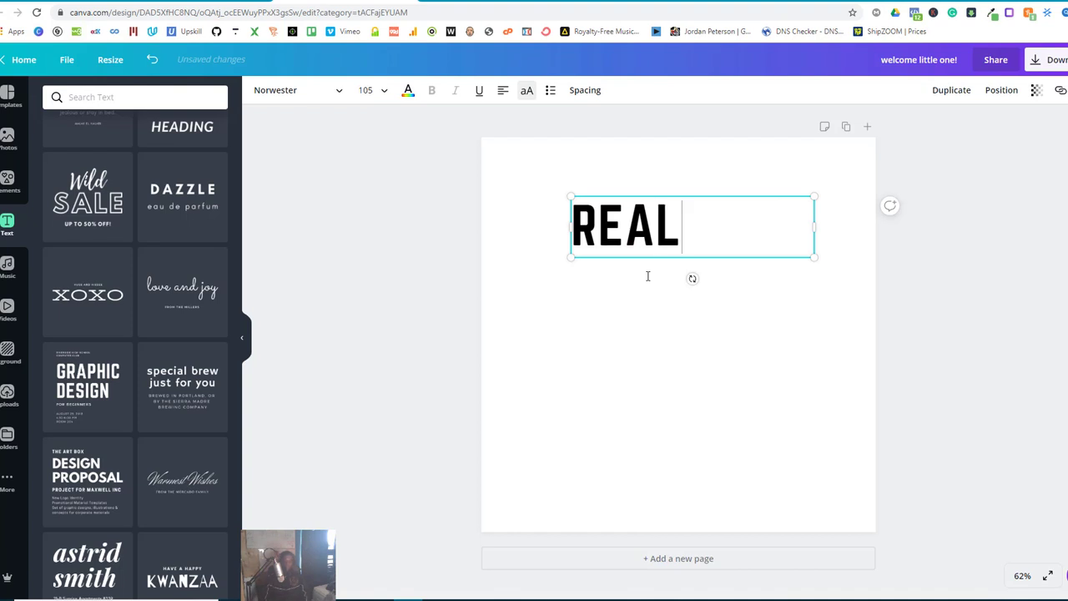
{"action": "left_click", "coordinate": [540, 322]}
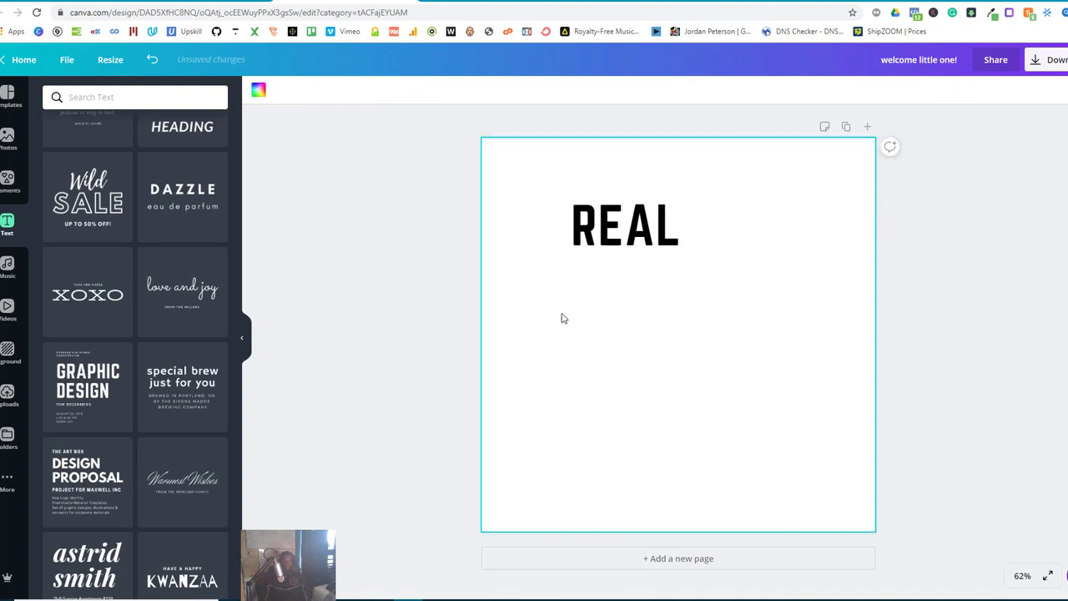
Step: Duplicate the REAL text, place the copy directly below the original, and change its wording to WURL
{"action": "left_click", "coordinate": [617, 252]}
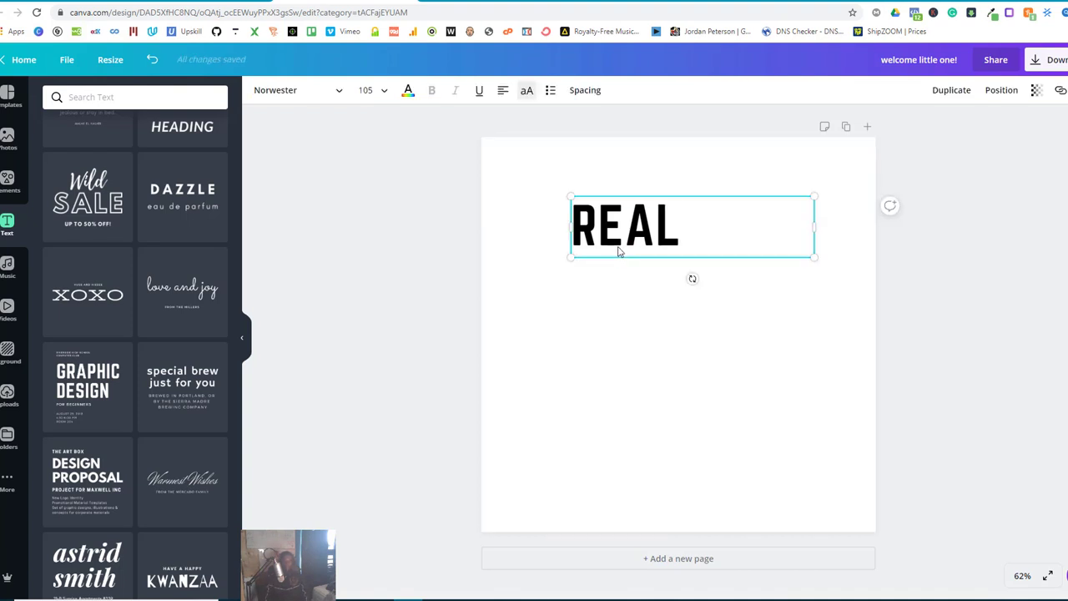
{"action": "left_click", "coordinate": [934, 90]}
{"action": "left_click_drag", "start_coordinate": [777, 236], "coordinate": [754, 325]}
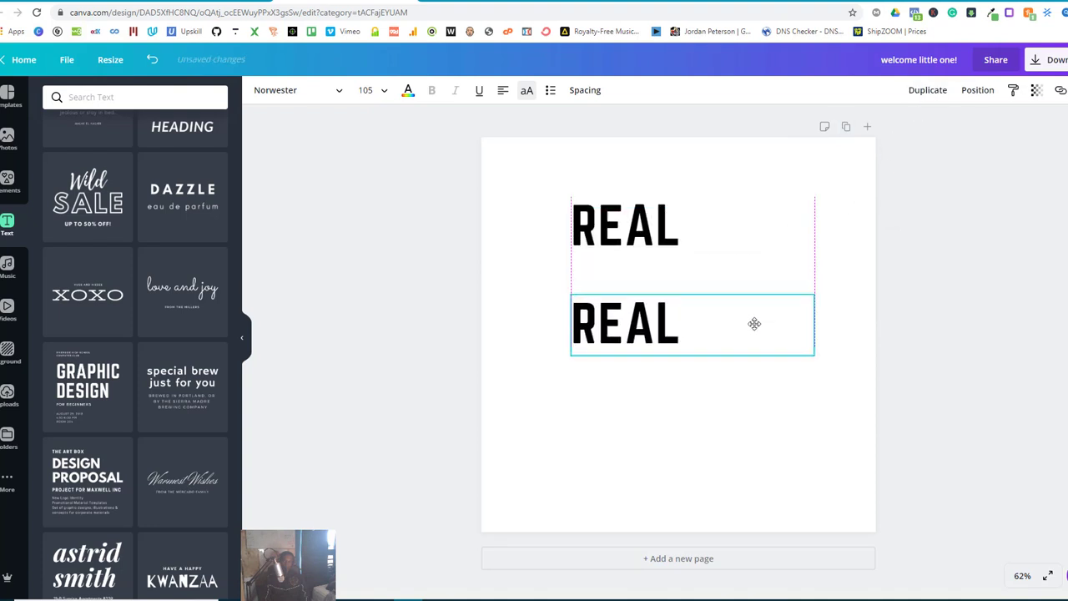
{"action": "double_click", "coordinate": [658, 335]}
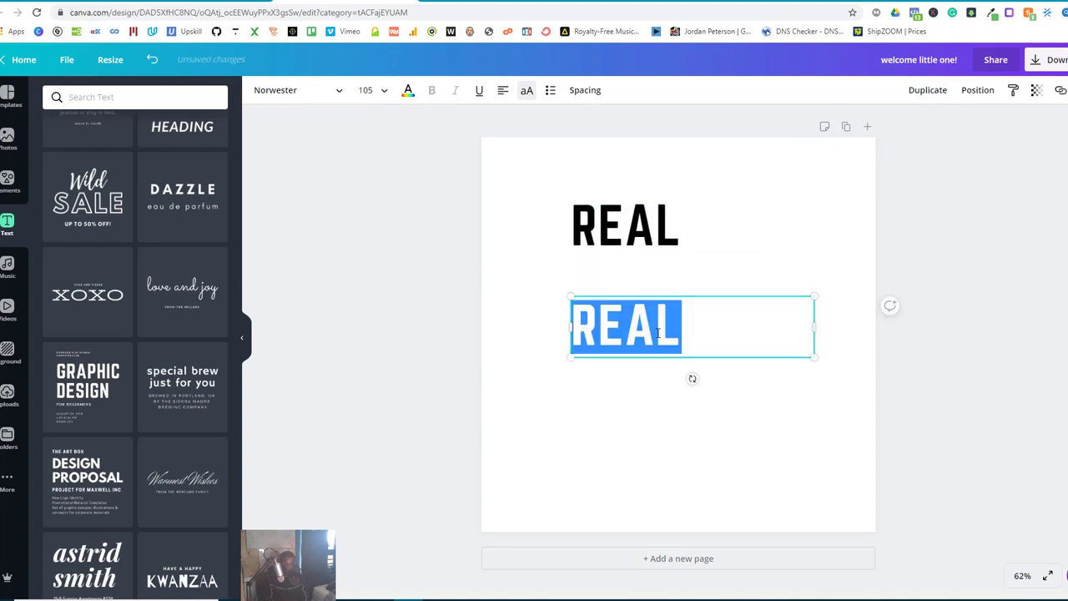
{"action": "type", "text": "WURL"}
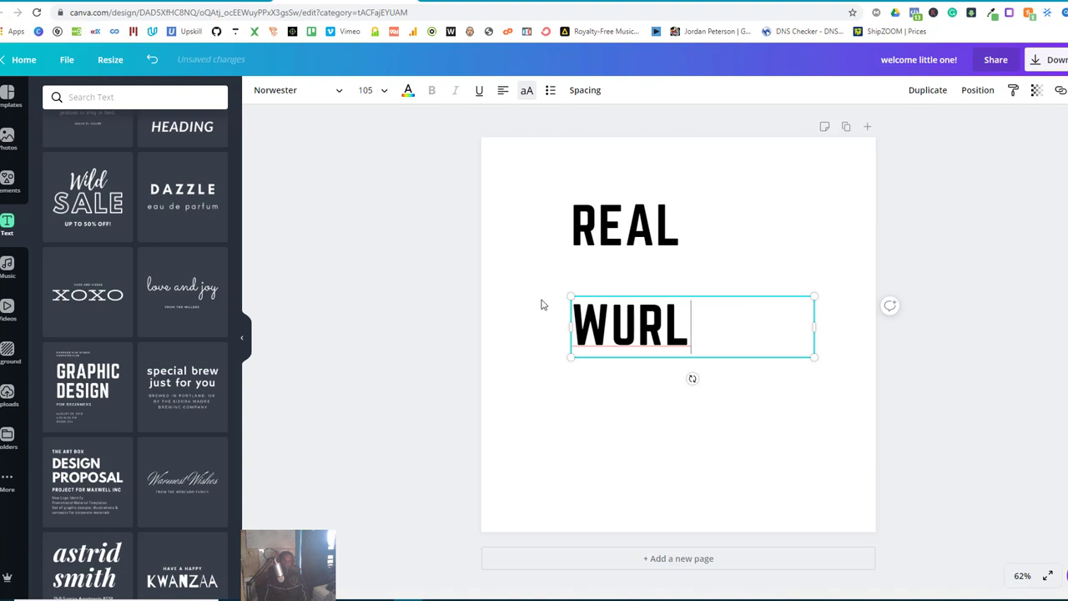
{"action": "left_click", "coordinate": [556, 289]}
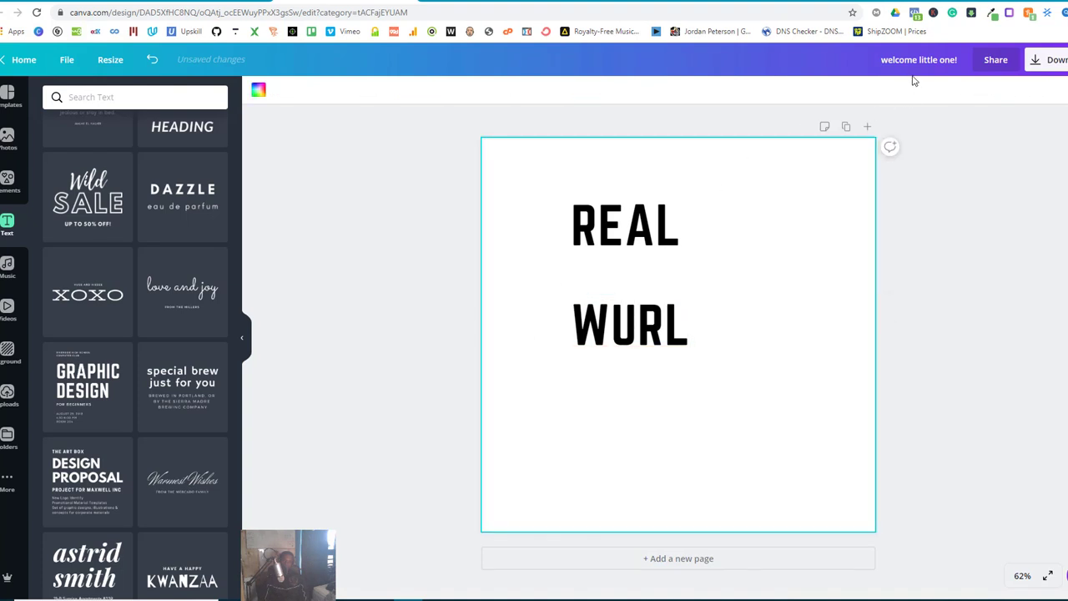
Step: Duplicate the WURL text, move the copy up beside REAL, and change its wording to BOSS
{"action": "left_click", "coordinate": [704, 314]}
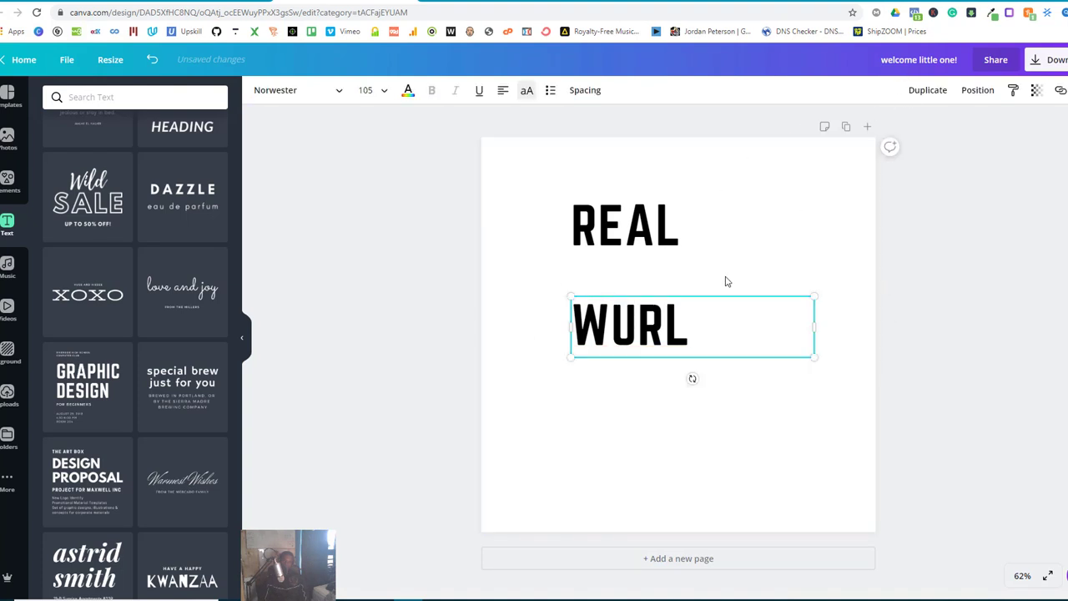
{"action": "left_click", "coordinate": [922, 93]}
{"action": "left_click_drag", "start_coordinate": [692, 353], "coordinate": [780, 261]}
{"action": "double_click", "coordinate": [778, 259]}
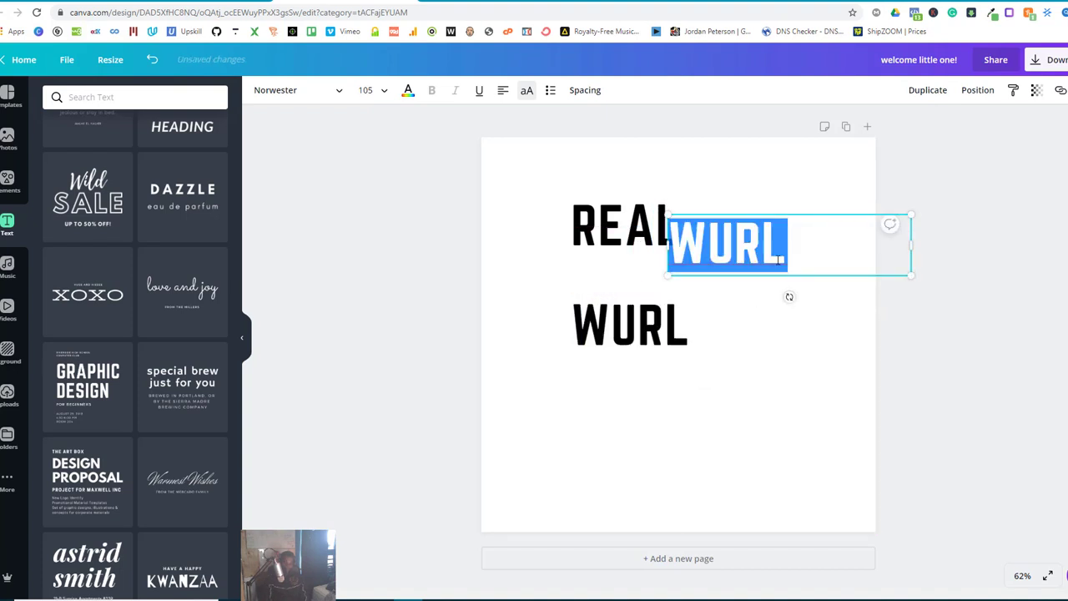
{"action": "type", "text": "BOSS"}
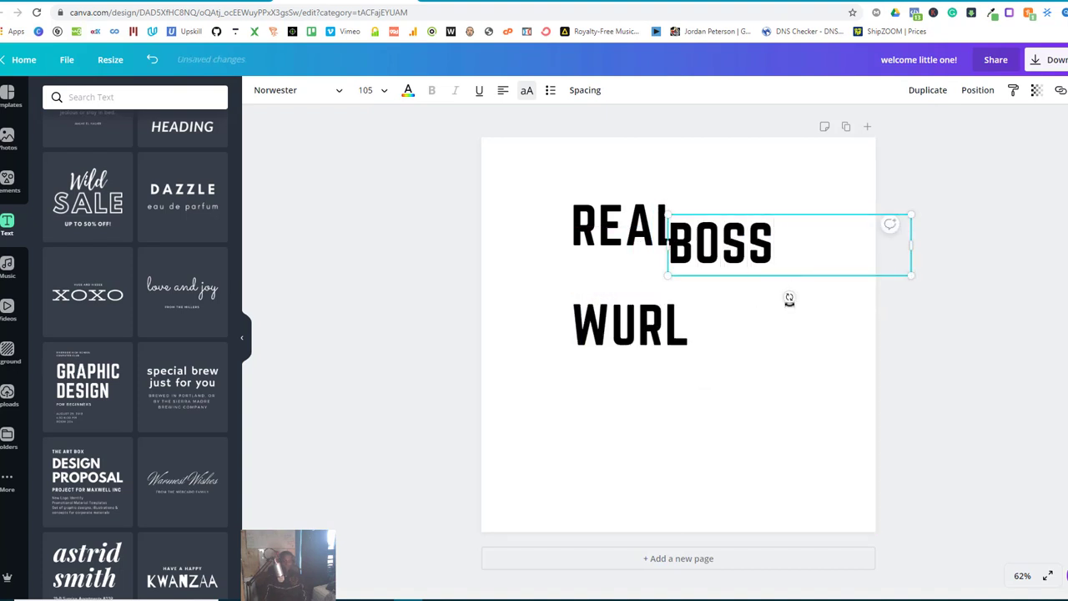
{"action": "left_click", "coordinate": [706, 415]}
Step: Spread the words apart by moving REAL toward the upper-left of the page and BOSS lower toward the right edge
{"action": "left_click_drag", "start_coordinate": [732, 257], "coordinate": [731, 278]}
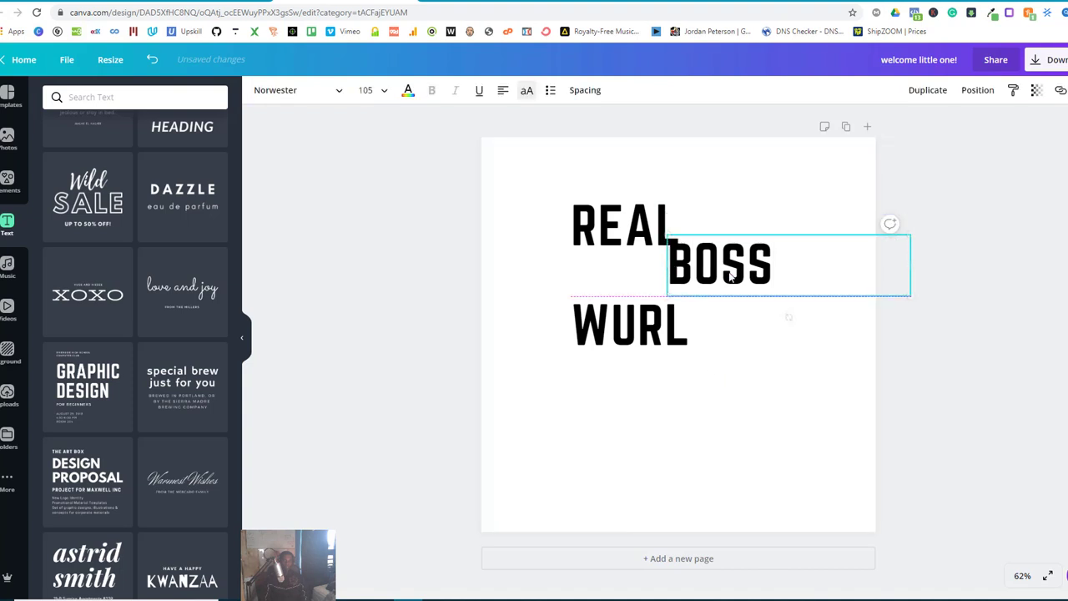
{"action": "left_click_drag", "start_coordinate": [631, 236], "coordinate": [573, 215]}
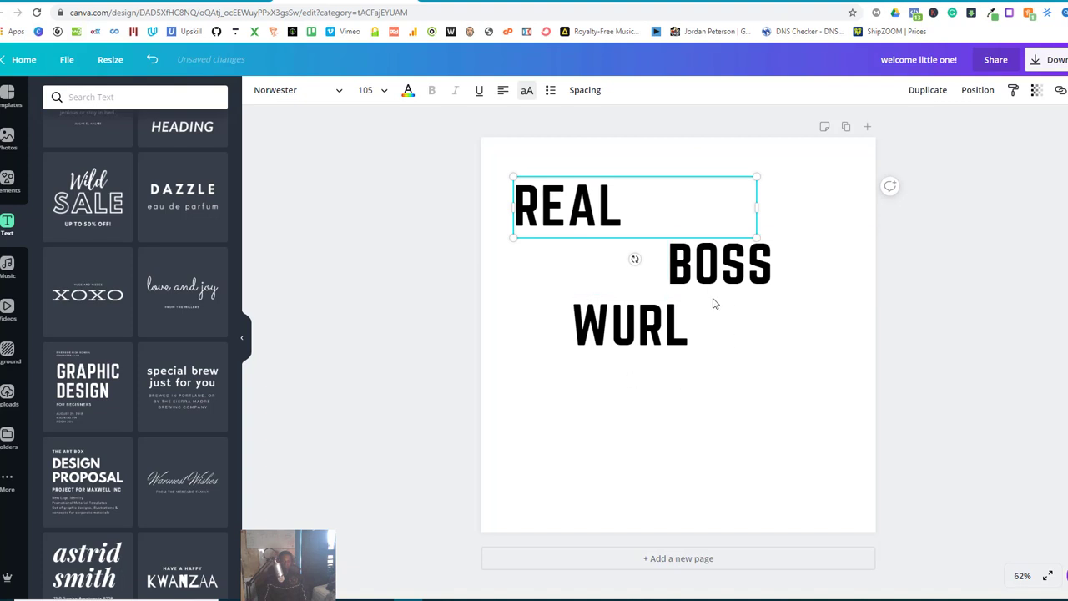
{"action": "left_click", "coordinate": [784, 293]}
{"action": "left_click_drag", "start_coordinate": [785, 293], "coordinate": [849, 306]}
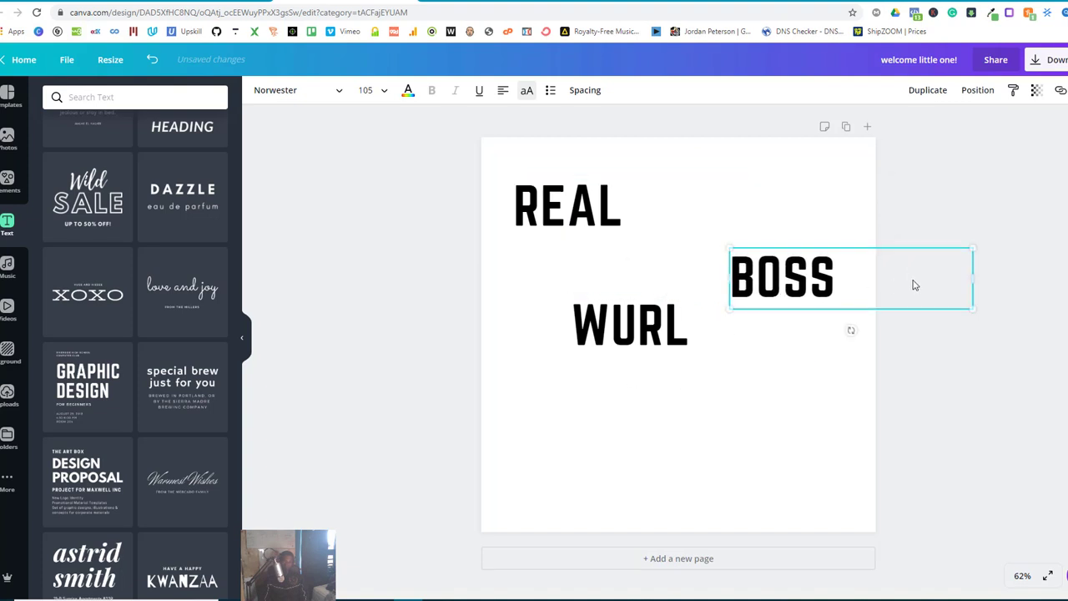
Step: Narrow the BOSS text box so it fits the word on one line, and move WURL lower on the page
{"action": "left_click_drag", "start_coordinate": [974, 277], "coordinate": [829, 278]}
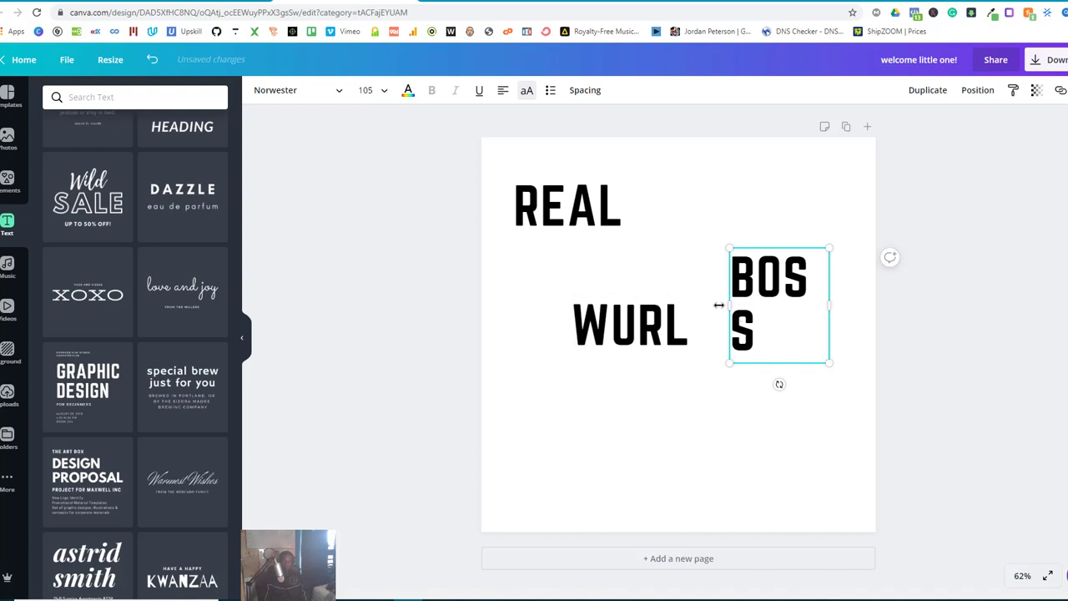
{"action": "left_click_drag", "start_coordinate": [729, 303], "coordinate": [716, 303]}
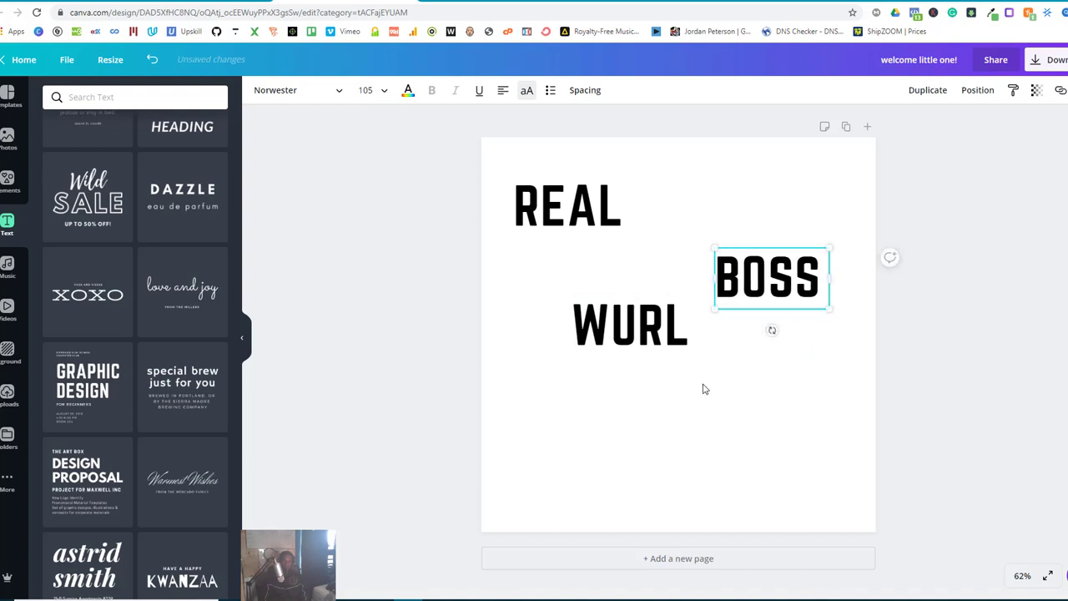
{"action": "left_click_drag", "start_coordinate": [652, 341], "coordinate": [665, 409]}
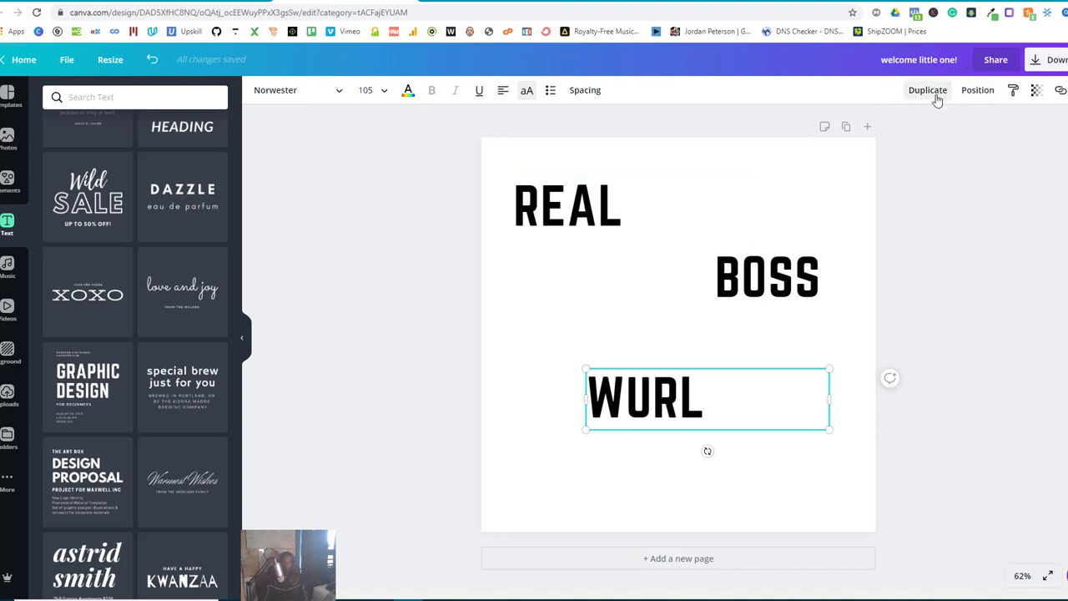
Step: Duplicate the WURL text in place, and duplicate REAL, placing its copy beside the original on the same line
{"action": "key", "text": "ctrl+d"}
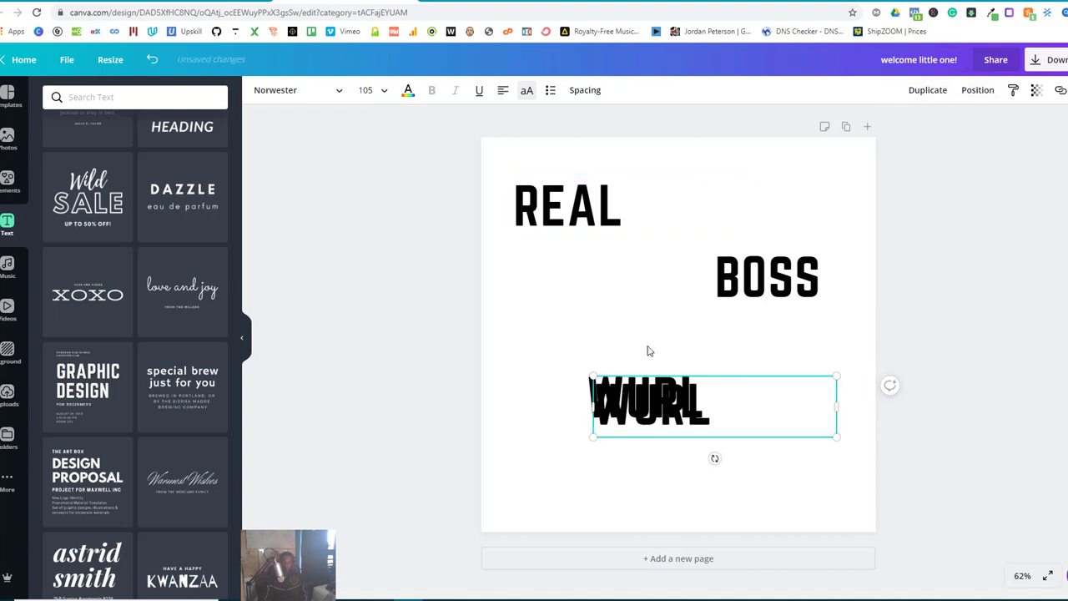
{"action": "left_click", "coordinate": [600, 216]}
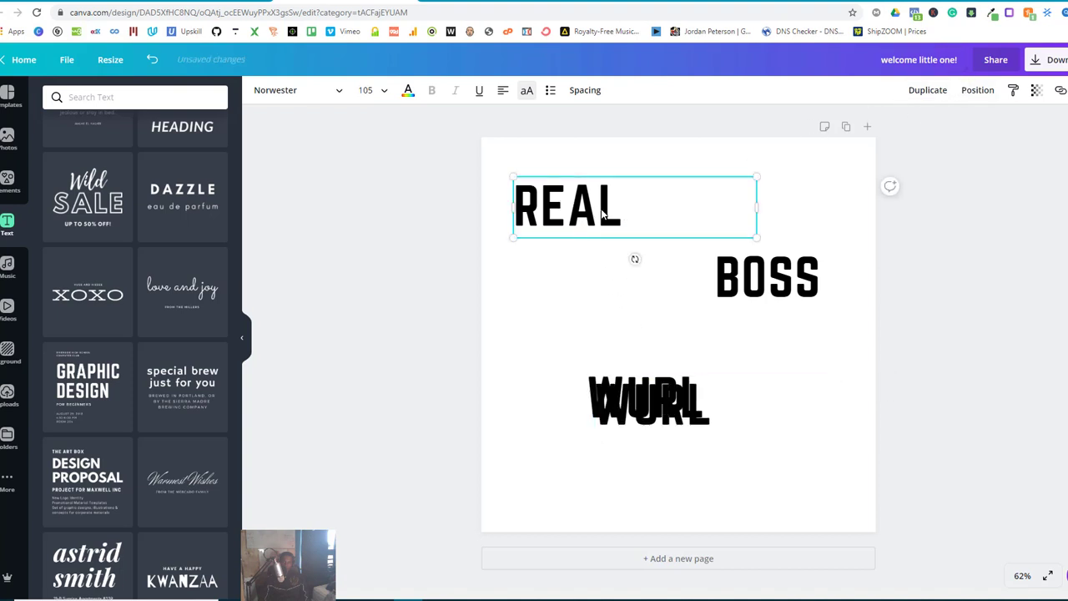
{"action": "left_click", "coordinate": [927, 90]}
{"action": "left_click_drag", "start_coordinate": [643, 224], "coordinate": [778, 203]}
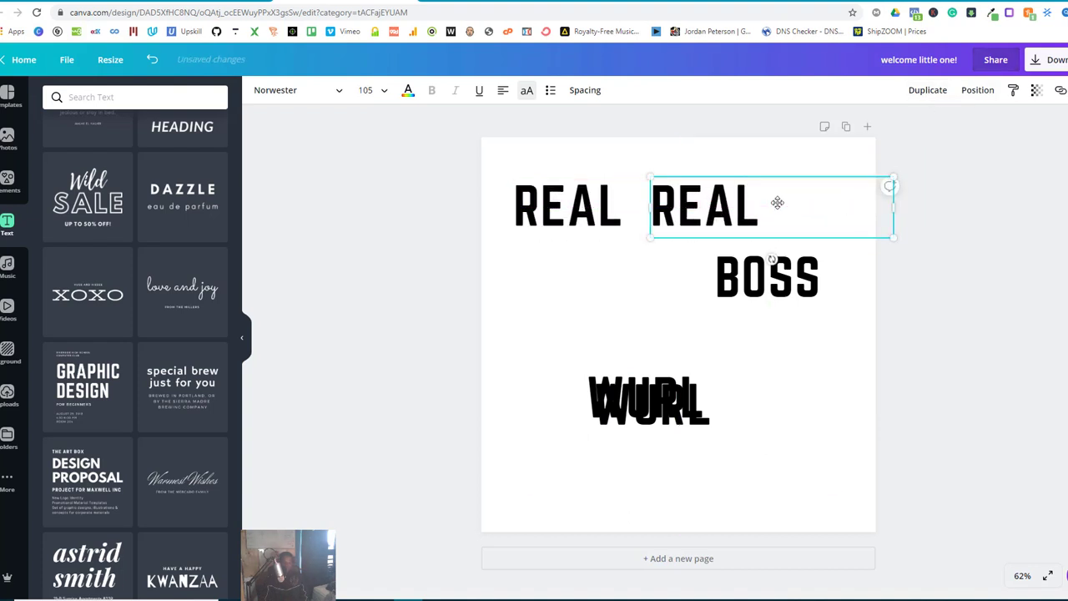
{"action": "left_click", "coordinate": [768, 206]}
Step: Shorten the original REAL text to RE by deleting its last two letters
{"action": "left_click", "coordinate": [610, 207]}
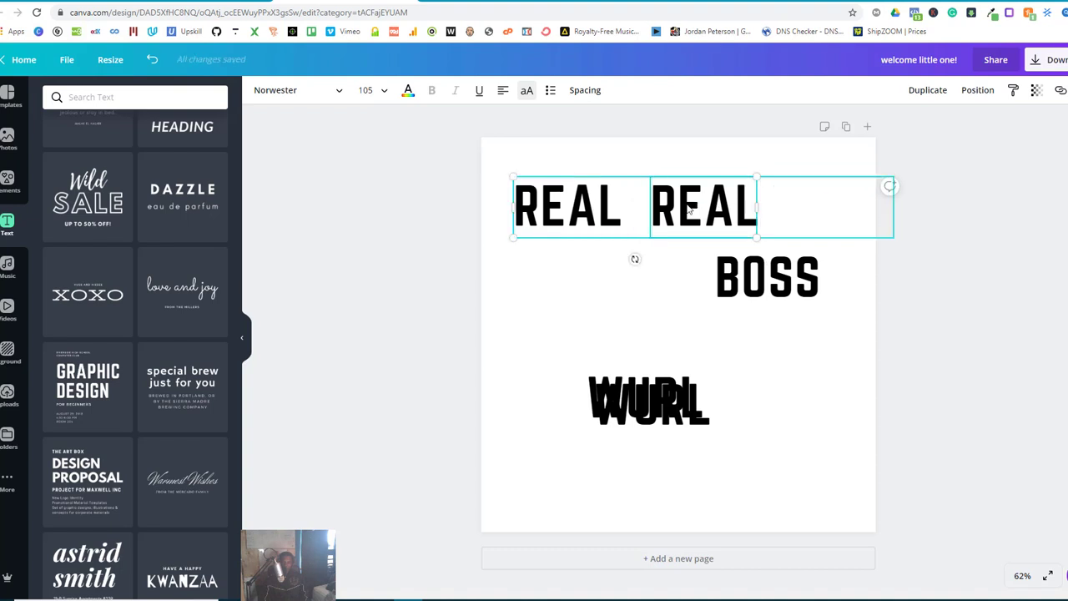
{"action": "left_click_drag", "start_coordinate": [621, 210], "coordinate": [550, 208]}
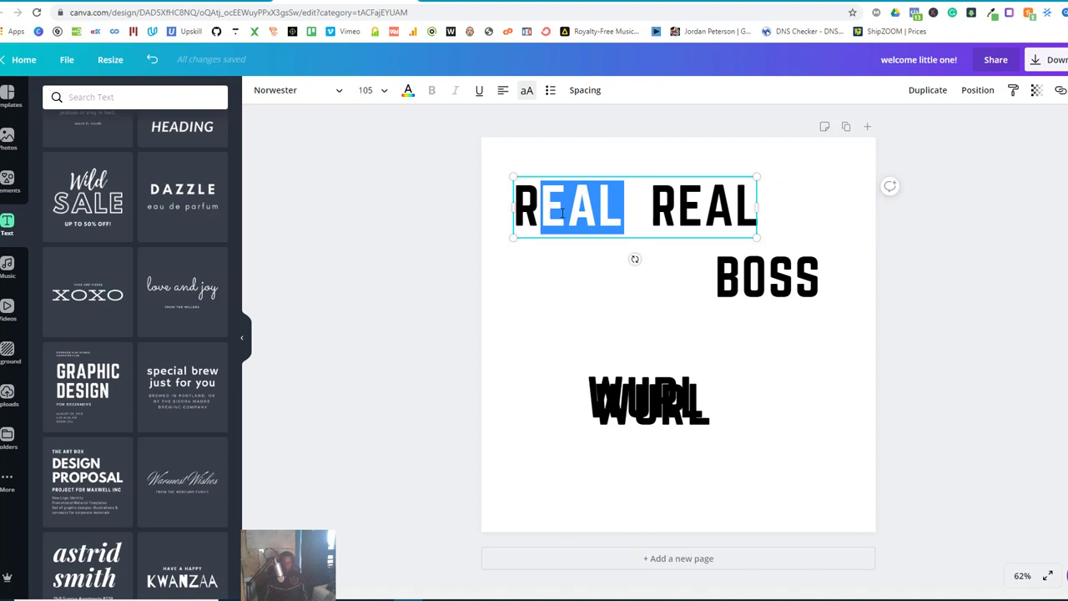
{"action": "left_click_drag", "start_coordinate": [566, 211], "coordinate": [626, 211]}
{"action": "key", "text": "BackSpace"}
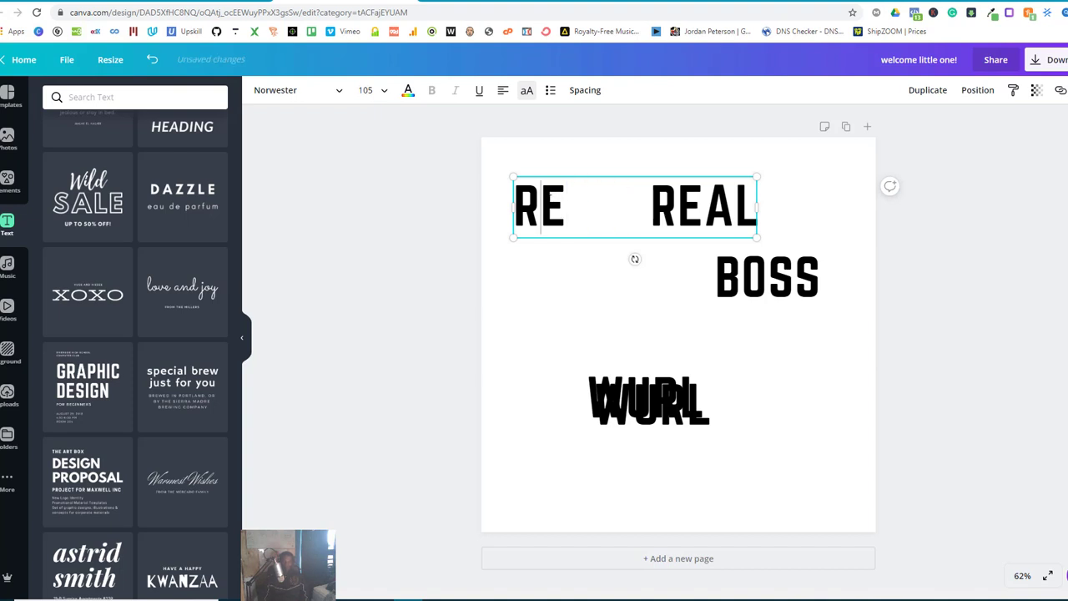
Step: Widen the letter spacing of the RE text to 446
{"action": "left_click", "coordinate": [584, 90]}
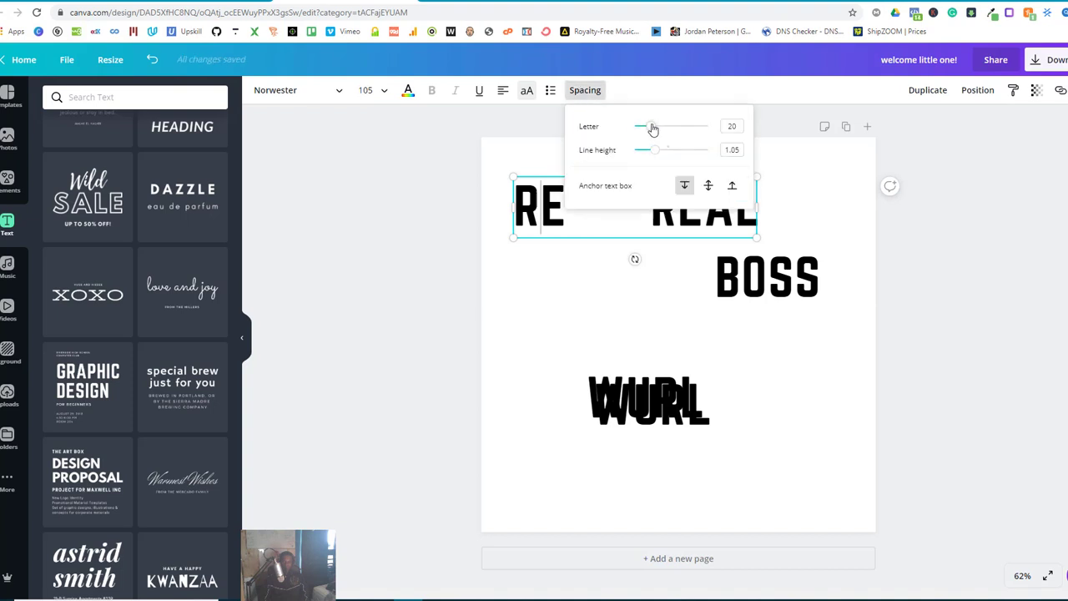
{"action": "left_click_drag", "start_coordinate": [649, 125], "coordinate": [684, 131]}
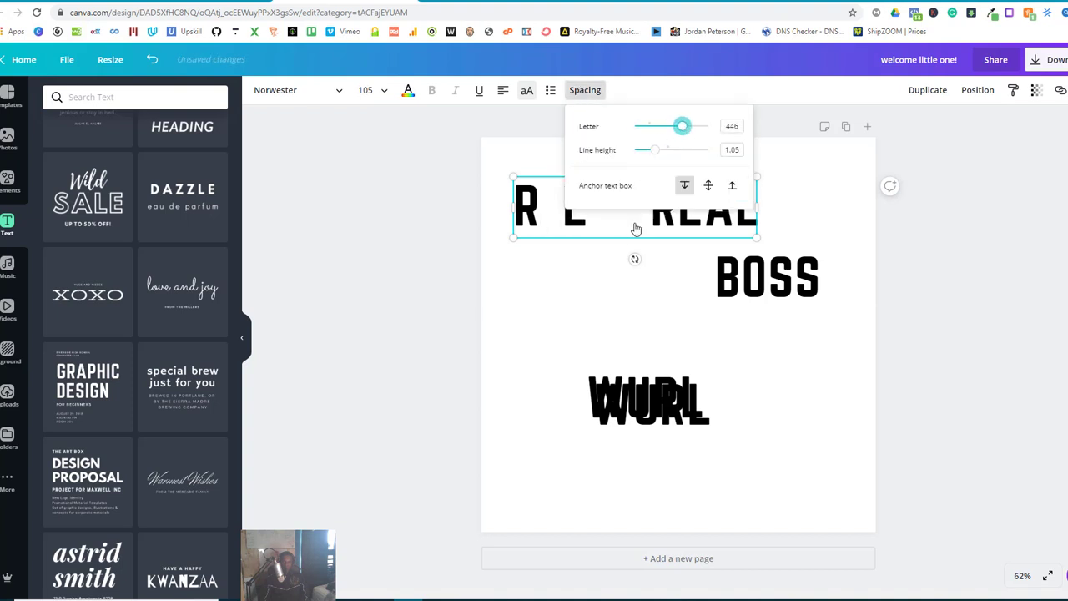
{"action": "left_click", "coordinate": [581, 276]}
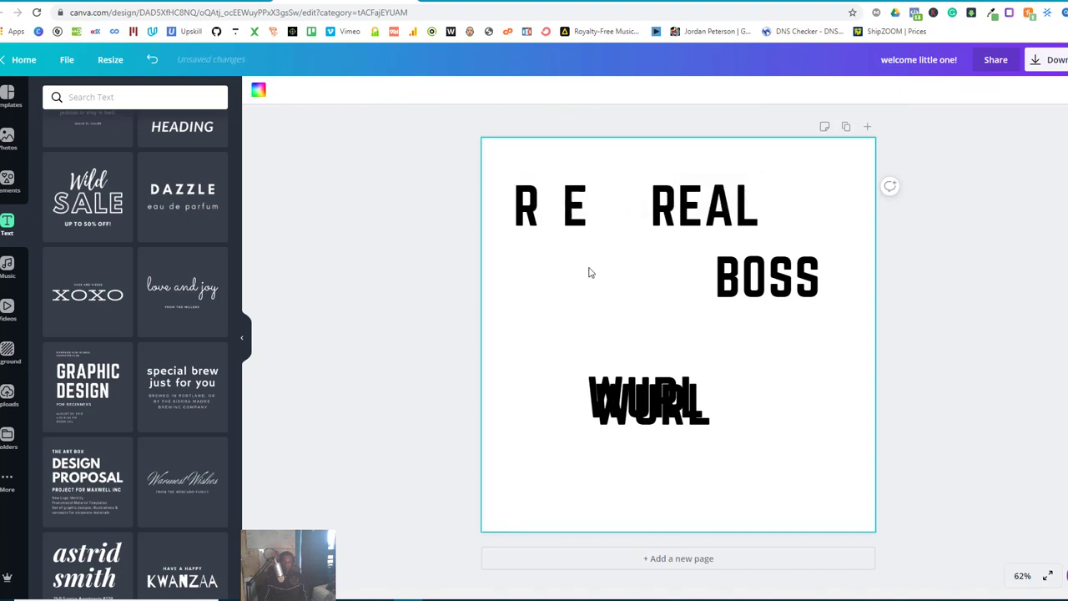
{"action": "left_click", "coordinate": [580, 217]}
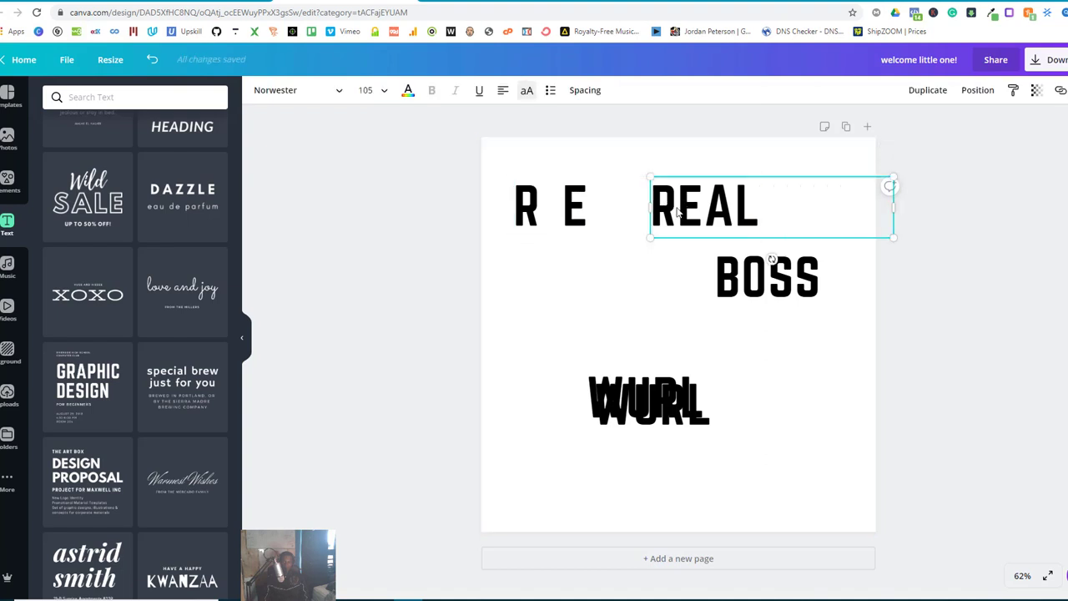
Step: Move the REAL copy directly below RE and remove its first two letters, leaving AL
{"action": "left_click_drag", "start_coordinate": [682, 200], "coordinate": [543, 287]}
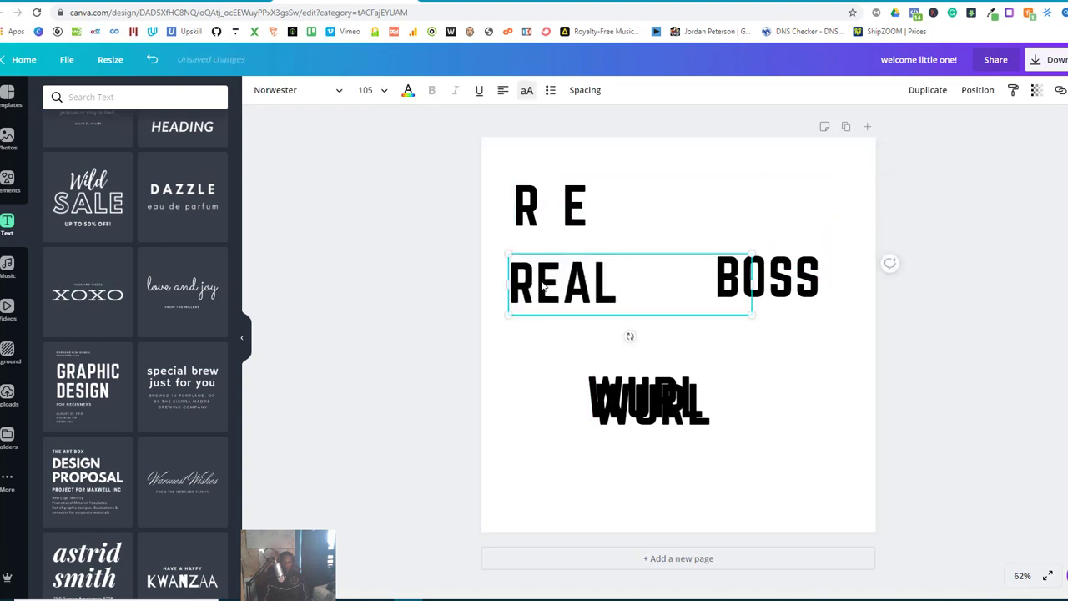
{"action": "left_click", "coordinate": [542, 287]}
{"action": "left_click_drag", "start_coordinate": [523, 277], "coordinate": [505, 276]}
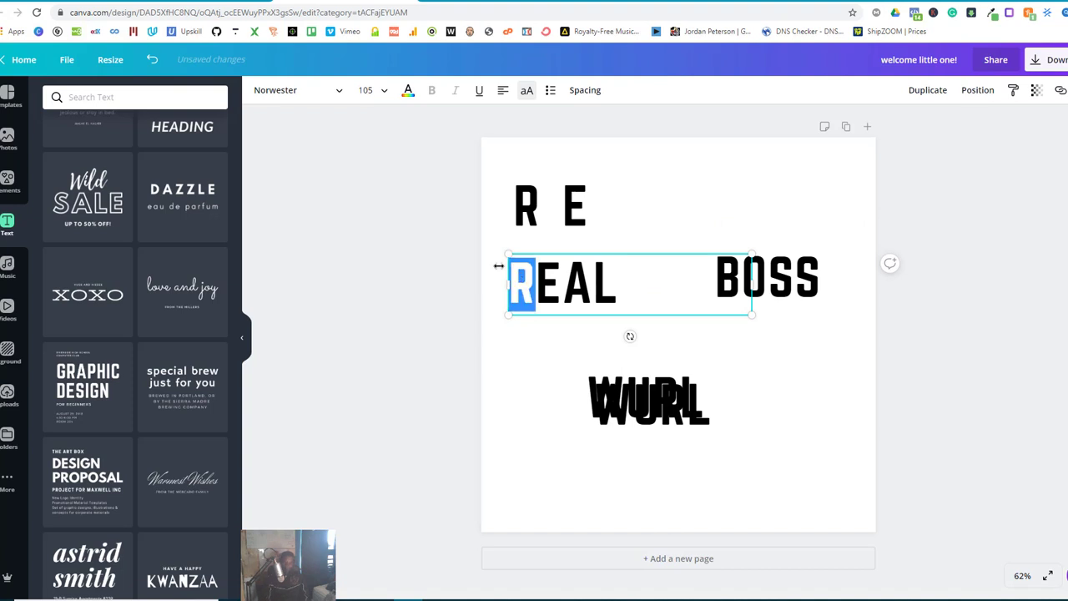
{"action": "key", "text": "BackSpace"}
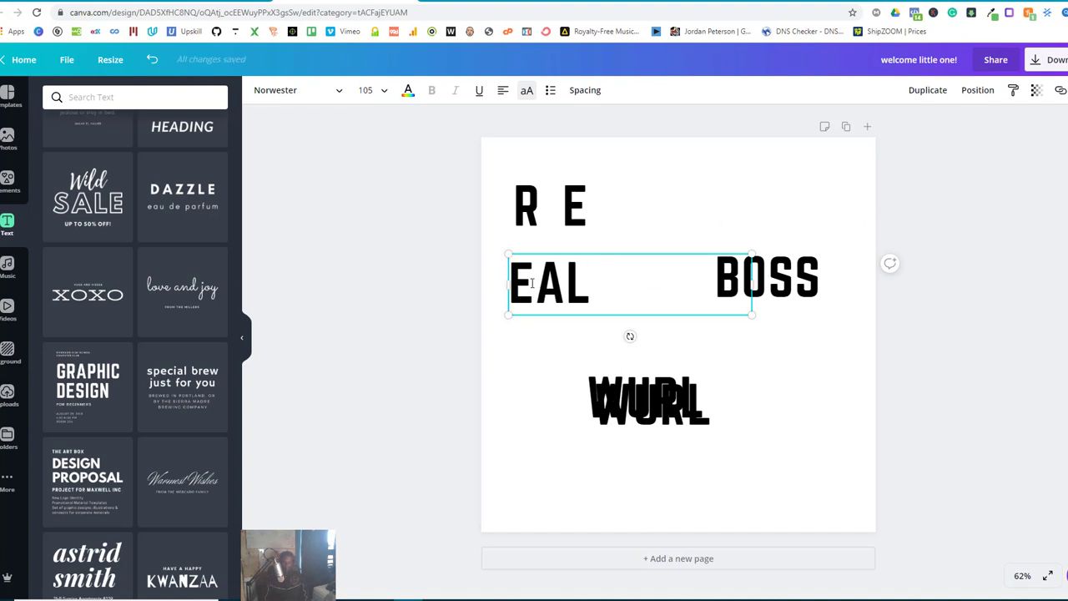
{"action": "left_click", "coordinate": [532, 284]}
{"action": "key", "text": "BackSpace"}
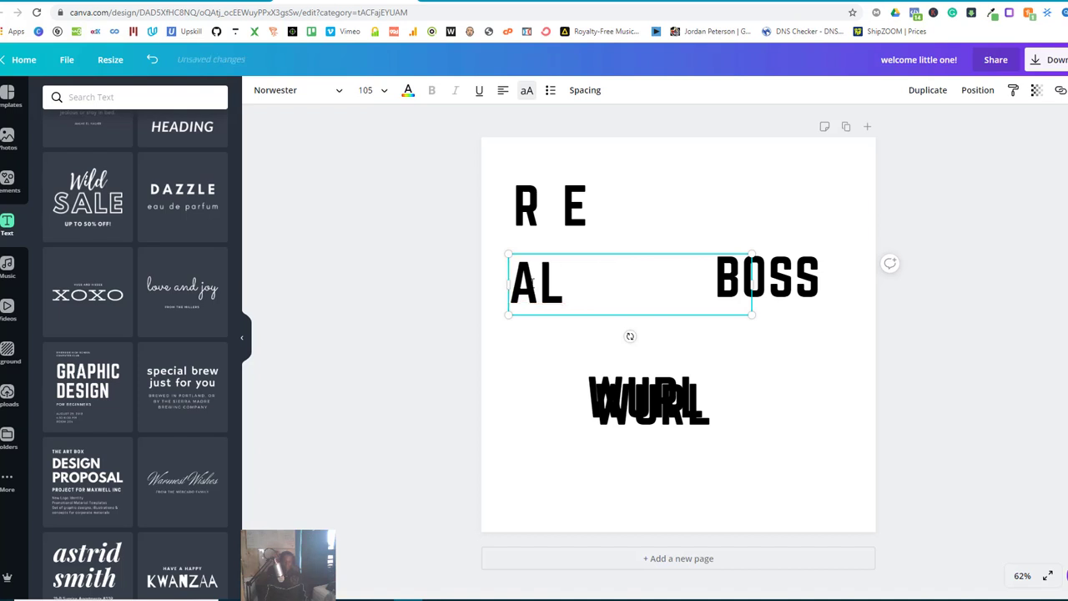
Step: Shift the RE text slightly to the right along its line
{"action": "left_click", "coordinate": [547, 348]}
{"action": "left_click", "coordinate": [571, 217]}
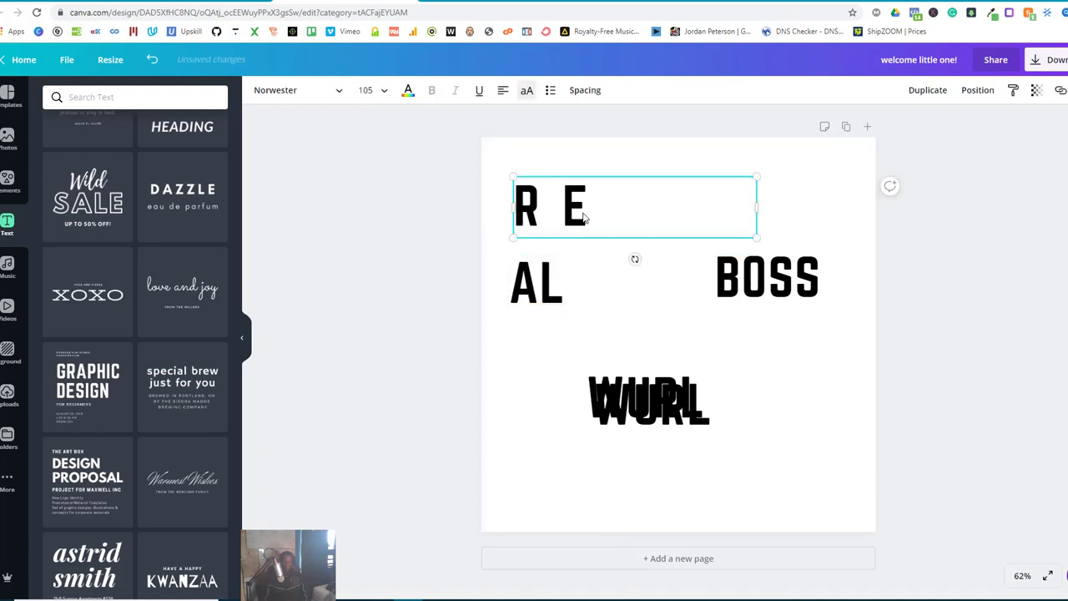
{"action": "left_click_drag", "start_coordinate": [571, 217], "coordinate": [580, 213]}
Step: Widen the letter spacing of the AL text to 695 so its L lines up under the E of RE
{"action": "left_click", "coordinate": [539, 291]}
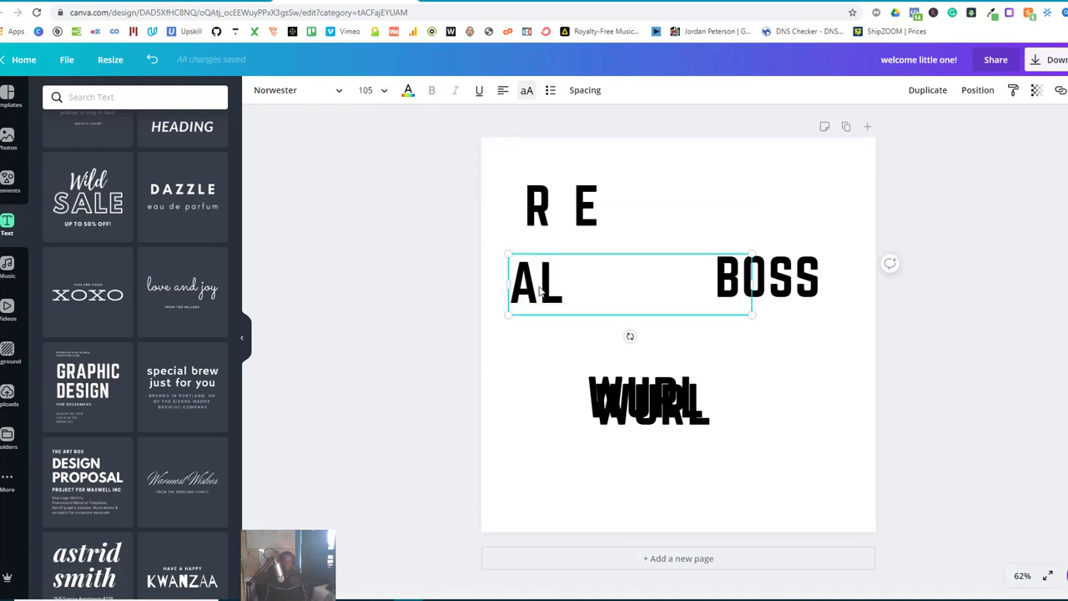
{"action": "left_click", "coordinate": [540, 288]}
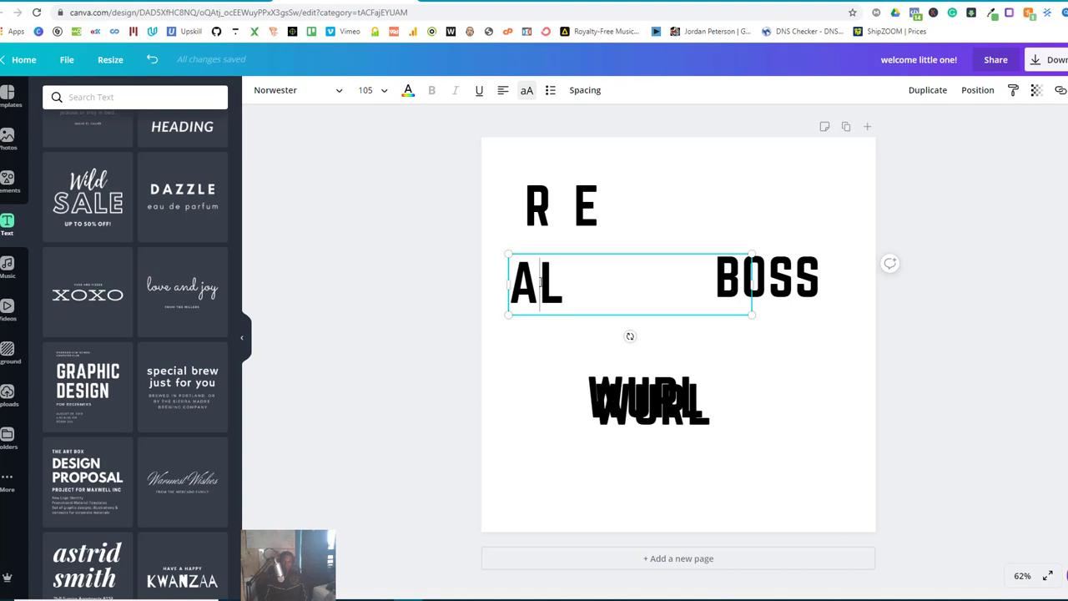
{"action": "left_click", "coordinate": [584, 90]}
{"action": "left_click_drag", "start_coordinate": [650, 127], "coordinate": [688, 130]}
{"action": "left_click_drag", "start_coordinate": [683, 128], "coordinate": [667, 127]}
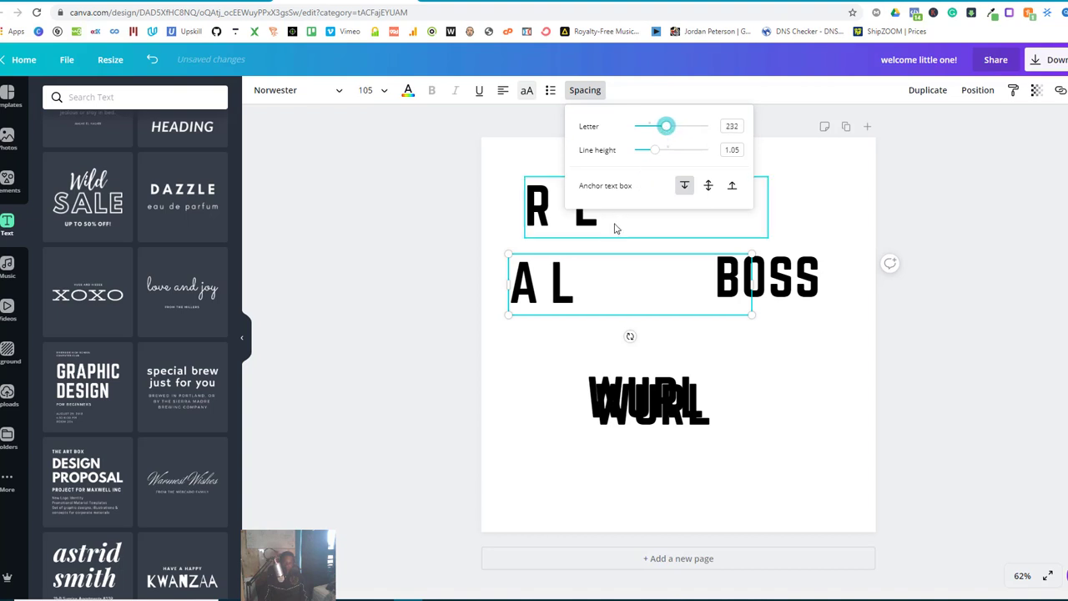
{"action": "left_click", "coordinate": [615, 221]}
{"action": "left_click", "coordinate": [546, 284]}
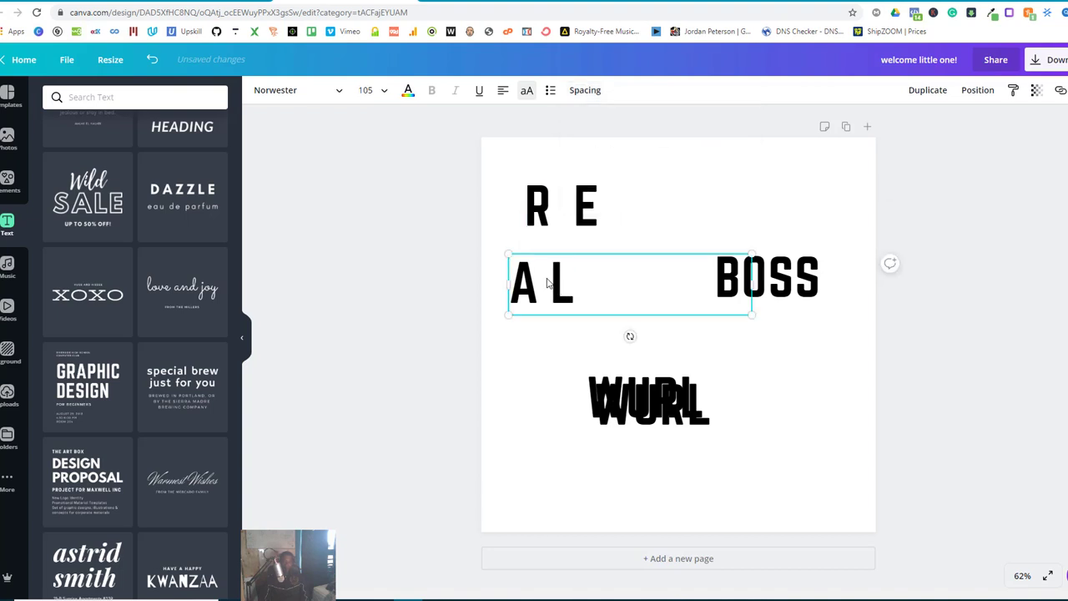
{"action": "left_click", "coordinate": [585, 91]}
{"action": "left_click_drag", "start_coordinate": [673, 132], "coordinate": [705, 133]}
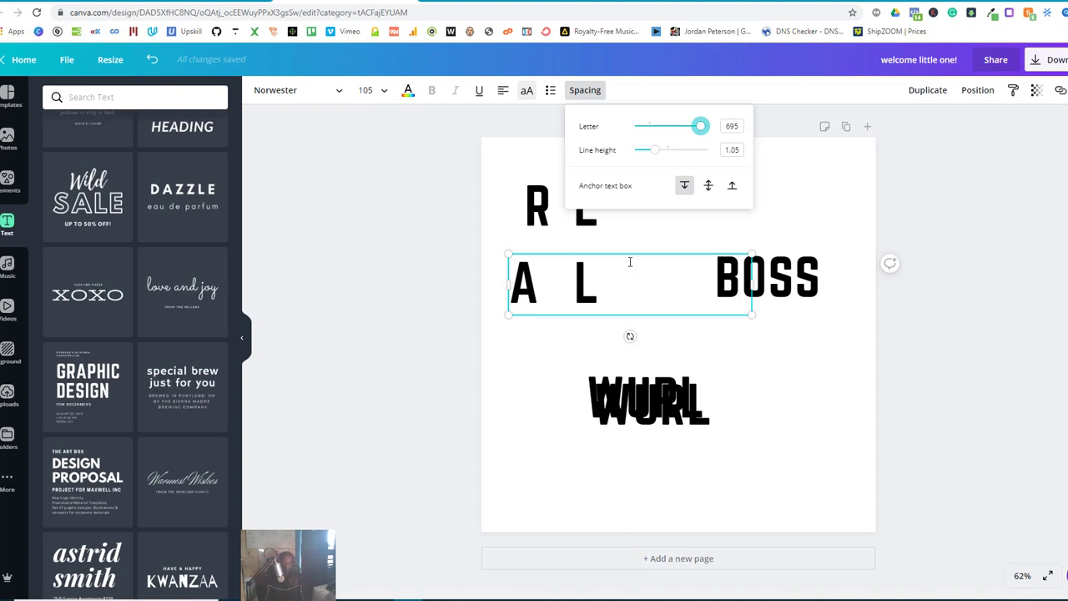
{"action": "left_click", "coordinate": [552, 356]}
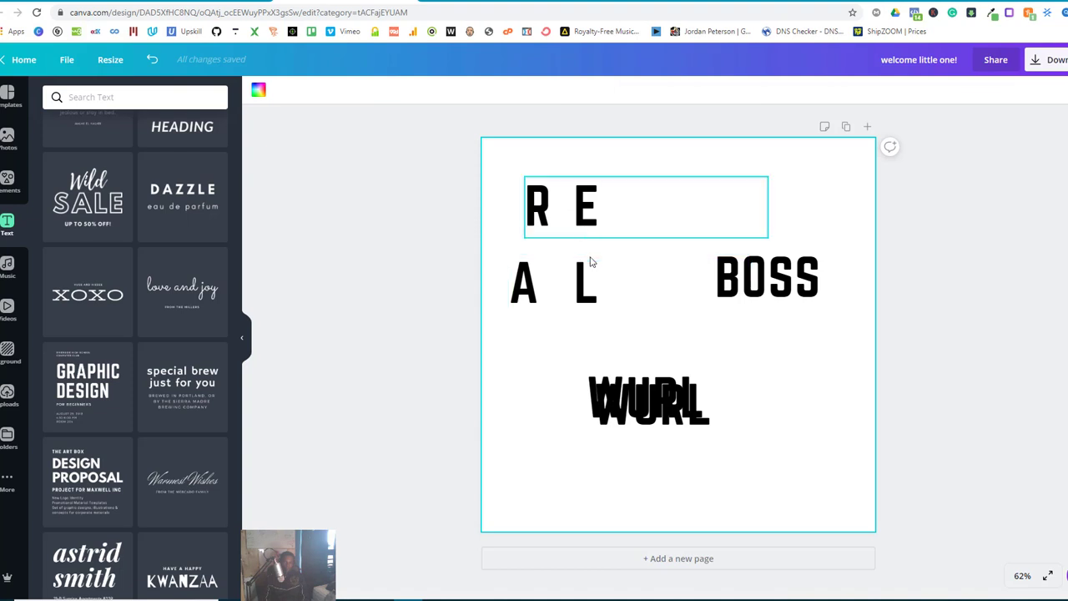
Step: Shrink the AL text to size 79.7 and place it above and to the right of RE
{"action": "left_click_drag", "start_coordinate": [611, 277], "coordinate": [612, 241]}
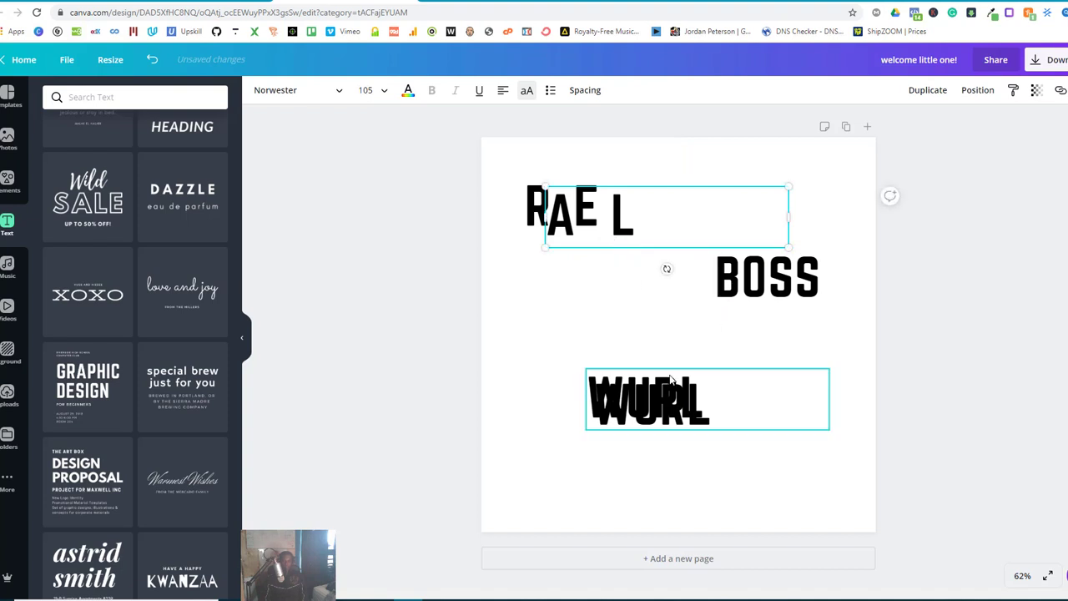
{"action": "left_click_drag", "start_coordinate": [606, 232], "coordinate": [601, 202]}
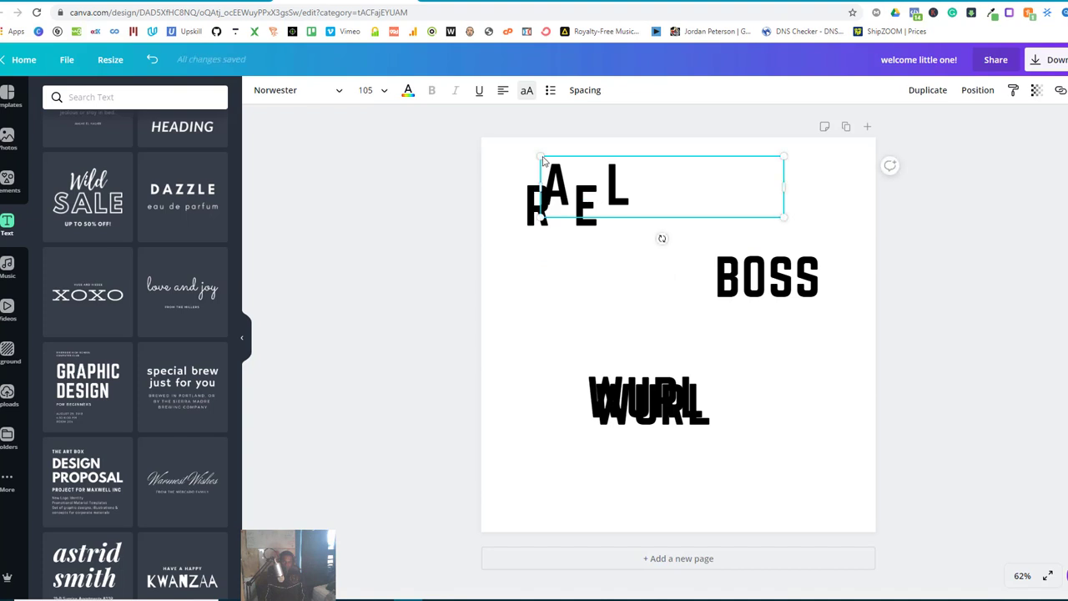
{"action": "left_click_drag", "start_coordinate": [541, 157], "coordinate": [576, 219]}
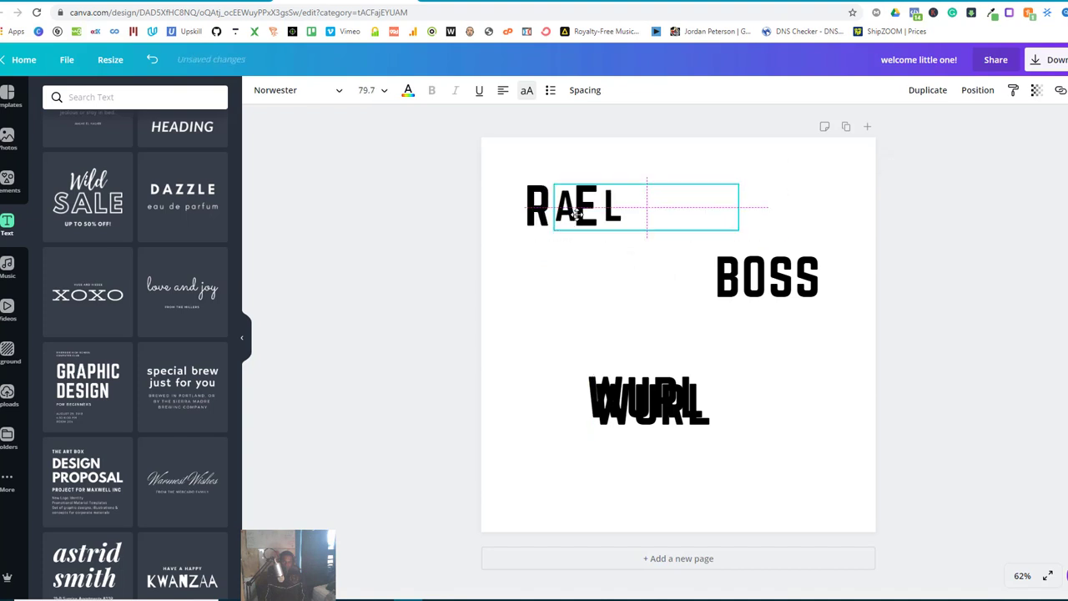
{"action": "key", "text": "ctrl+z"}
Step: Clear the RE text and re-enter it as the single letter R
{"action": "left_click", "coordinate": [599, 222]}
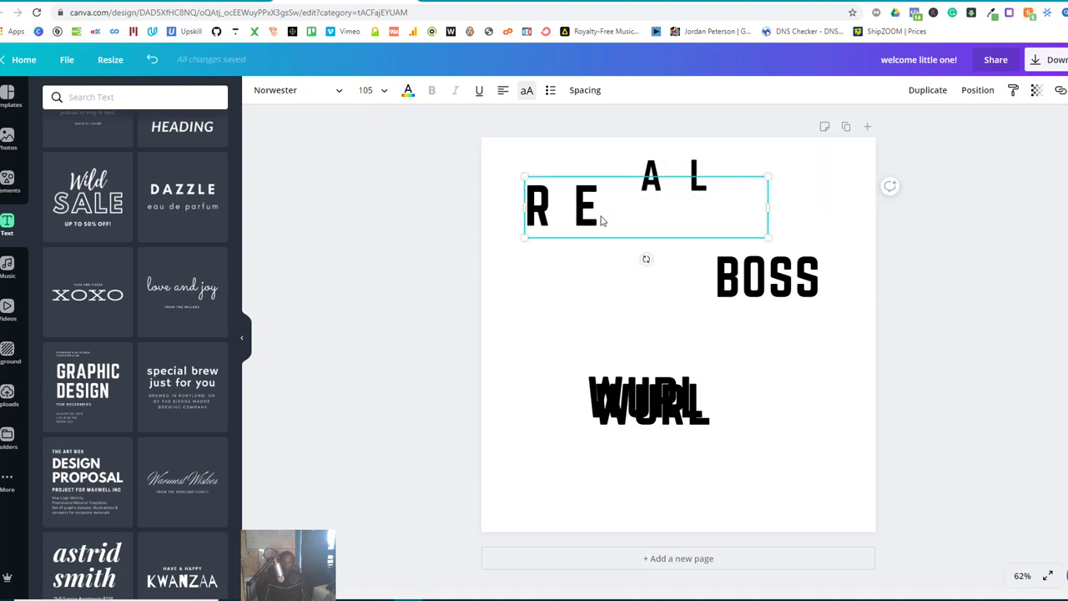
{"action": "left_click", "coordinate": [597, 210]}
{"action": "double_click", "coordinate": [600, 209]}
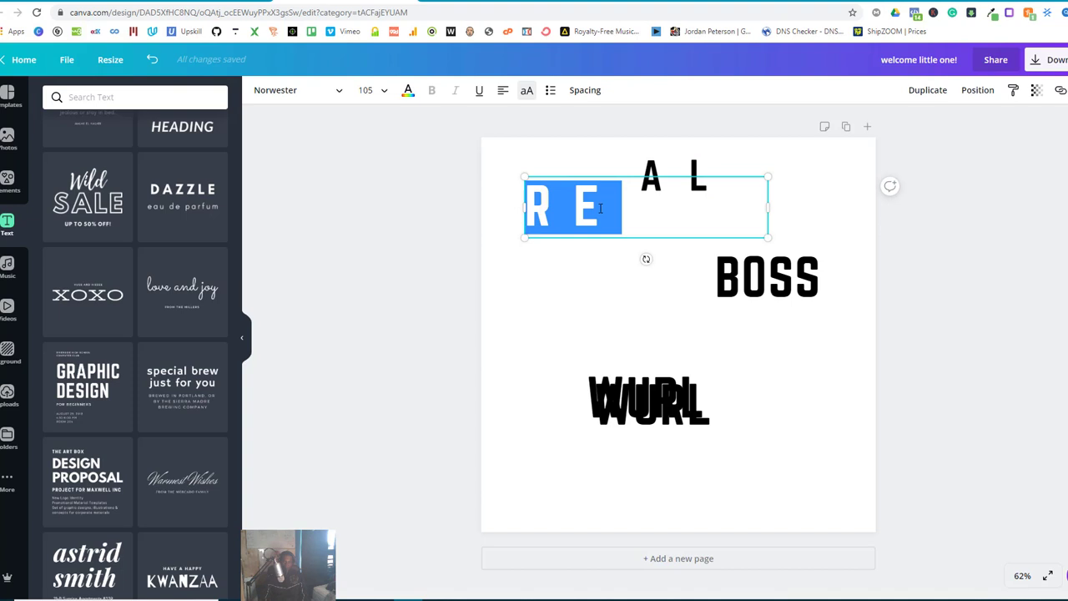
{"action": "left_click", "coordinate": [600, 209]}
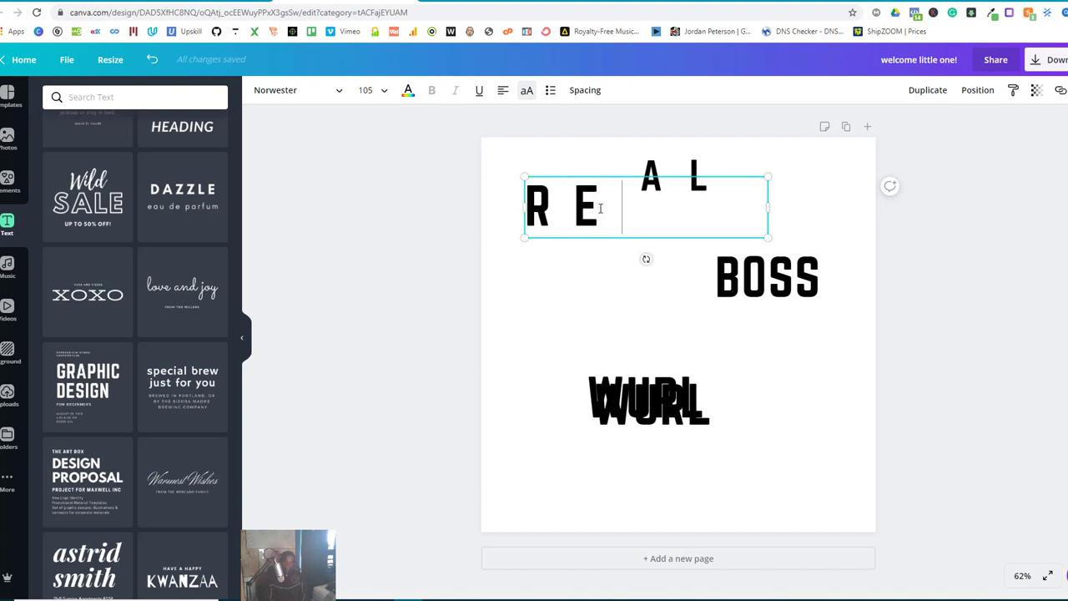
{"action": "key", "text": "BackSpace"}
{"action": "key", "text": "BackSpace"}
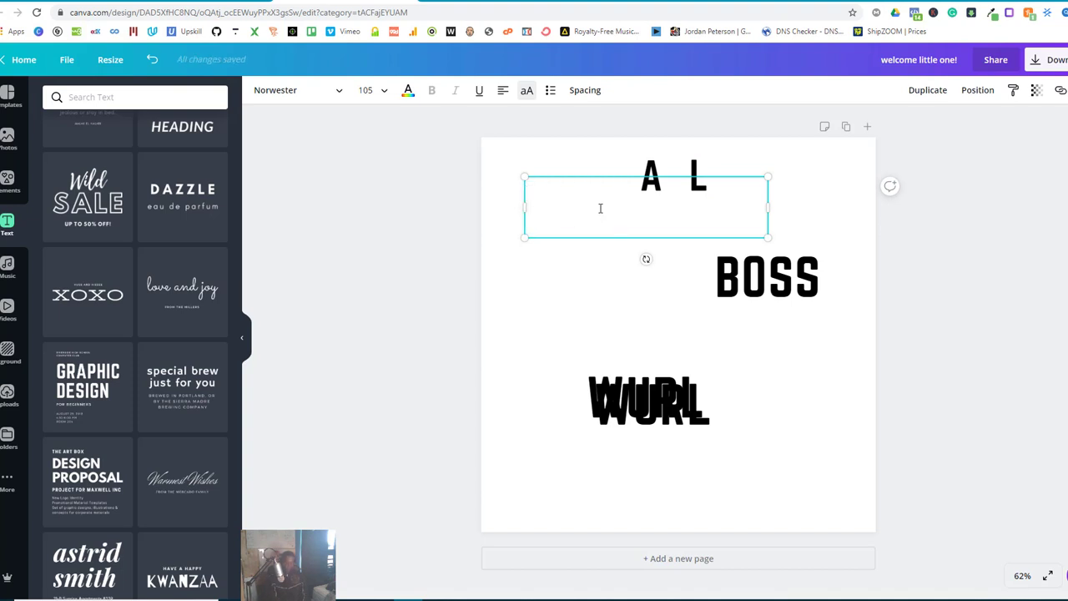
{"action": "type", "text": "RE"}
{"action": "key", "text": "BackSpace"}
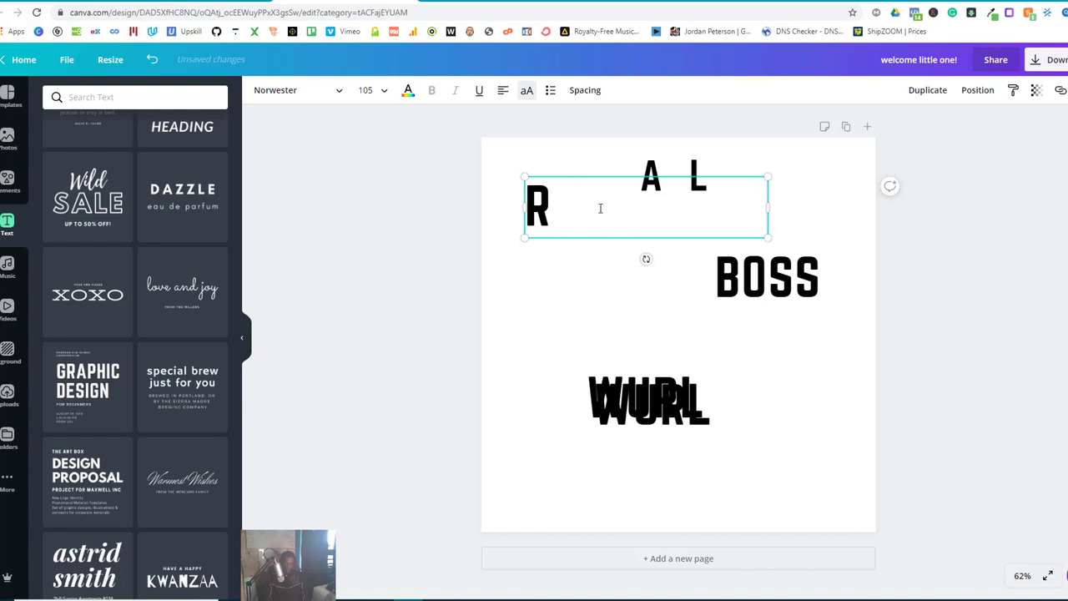
Step: Add an L after the R, then move the AL text to the right and retype it as EA
{"action": "type", "text": "L"}
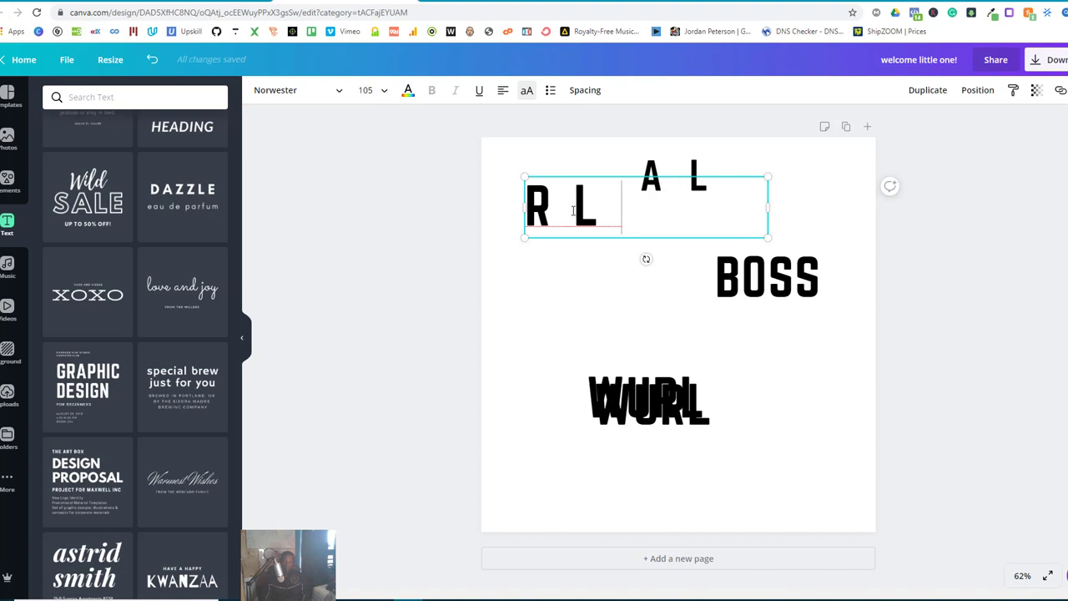
{"action": "left_click", "coordinate": [666, 171]}
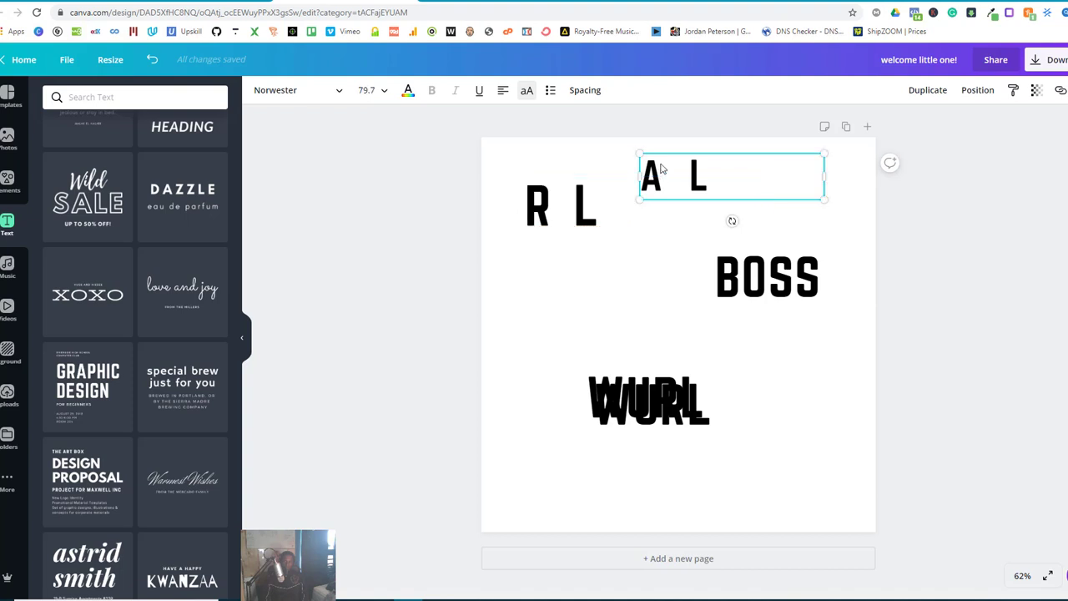
{"action": "left_click_drag", "start_coordinate": [709, 161], "coordinate": [773, 172]}
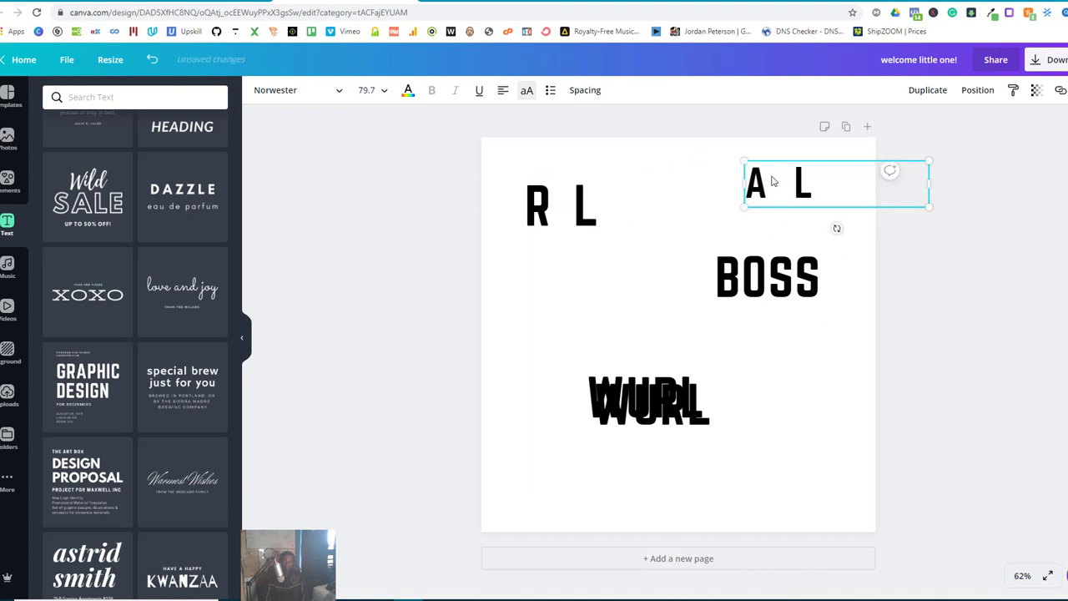
{"action": "left_click", "coordinate": [772, 177]}
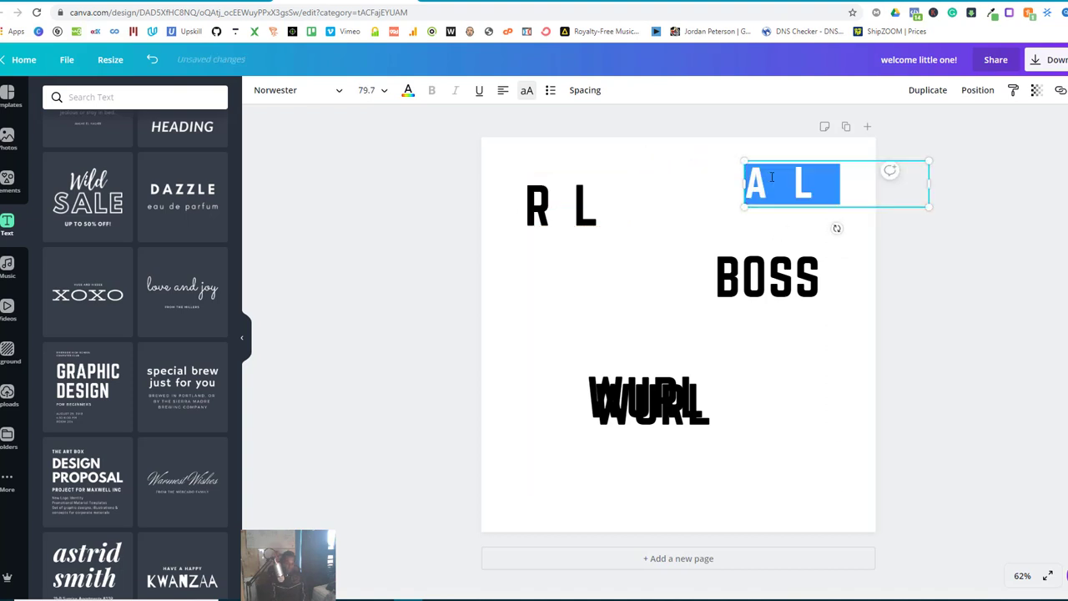
{"action": "type", "text": "E A"}
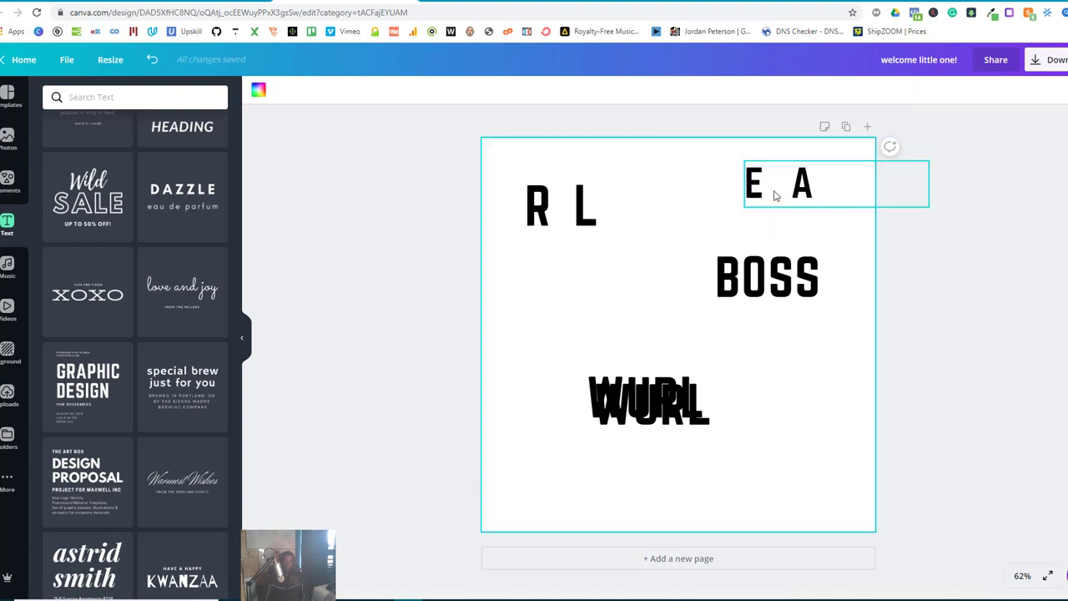
Step: Try the EA text over RL, move it back out above, and widen the RL letter spacing to 798
{"action": "left_click_drag", "start_coordinate": [755, 182], "coordinate": [582, 212]}
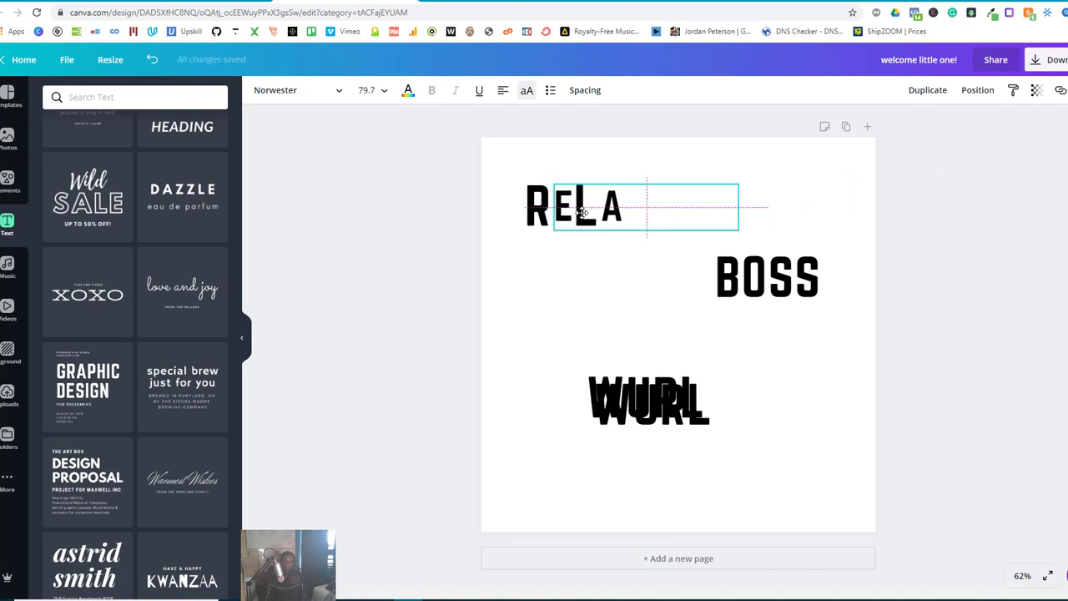
{"action": "left_click_drag", "start_coordinate": [582, 213], "coordinate": [675, 173]}
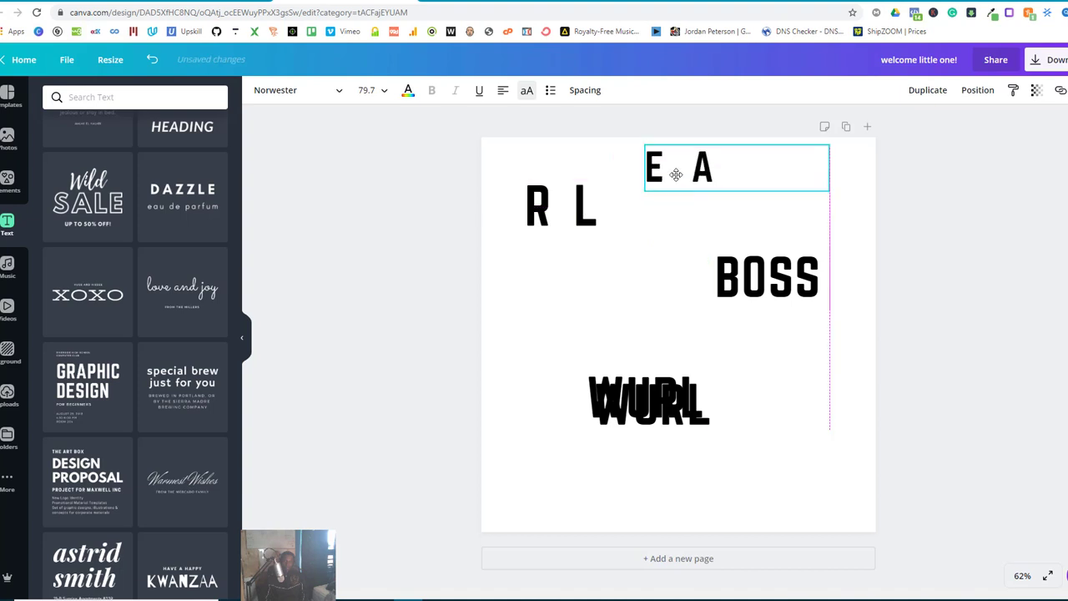
{"action": "left_click", "coordinate": [590, 221]}
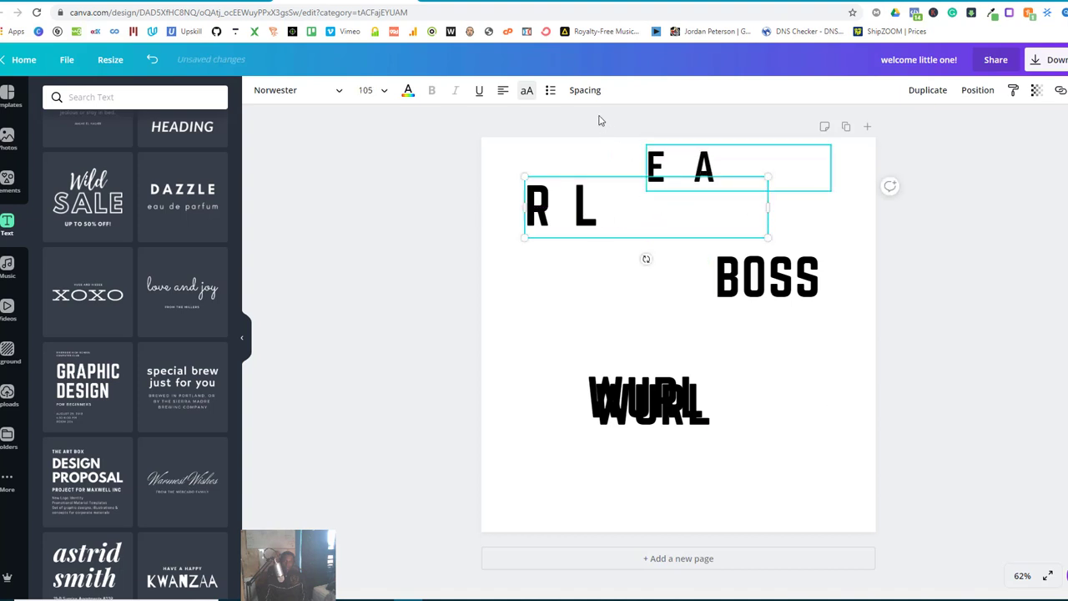
{"action": "left_click", "coordinate": [584, 89]}
{"action": "left_click_drag", "start_coordinate": [680, 127], "coordinate": [716, 130]}
{"action": "left_click", "coordinate": [572, 262]}
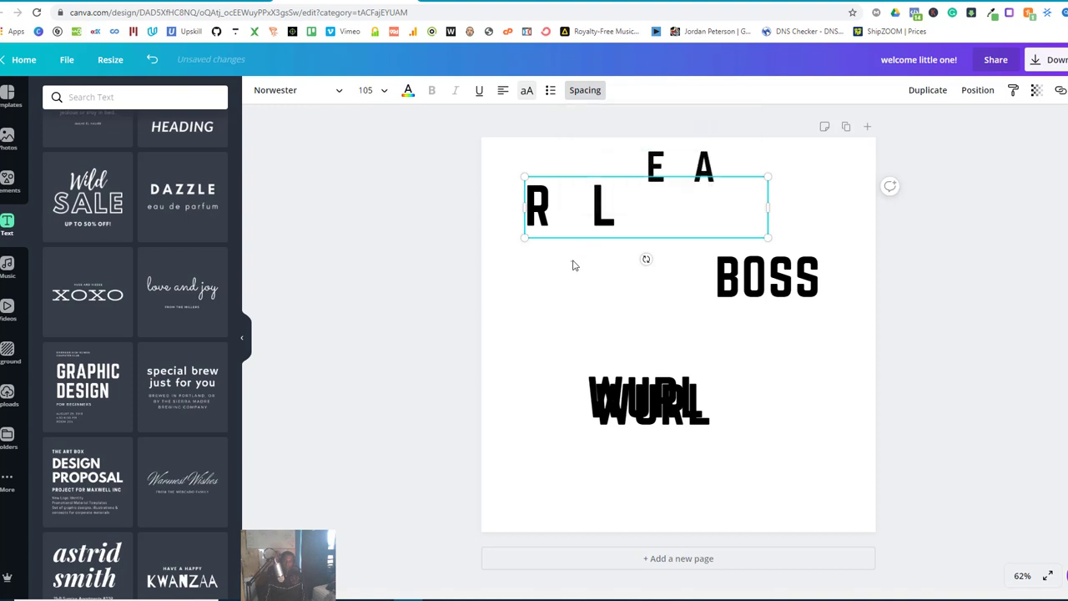
Step: Move the EA text clear to the right of RL and replace the L in RL with A
{"action": "left_click", "coordinate": [673, 167]}
{"action": "left_click_drag", "start_coordinate": [668, 162], "coordinate": [792, 185]}
{"action": "left_click", "coordinate": [607, 213]}
{"action": "left_click", "coordinate": [606, 210]}
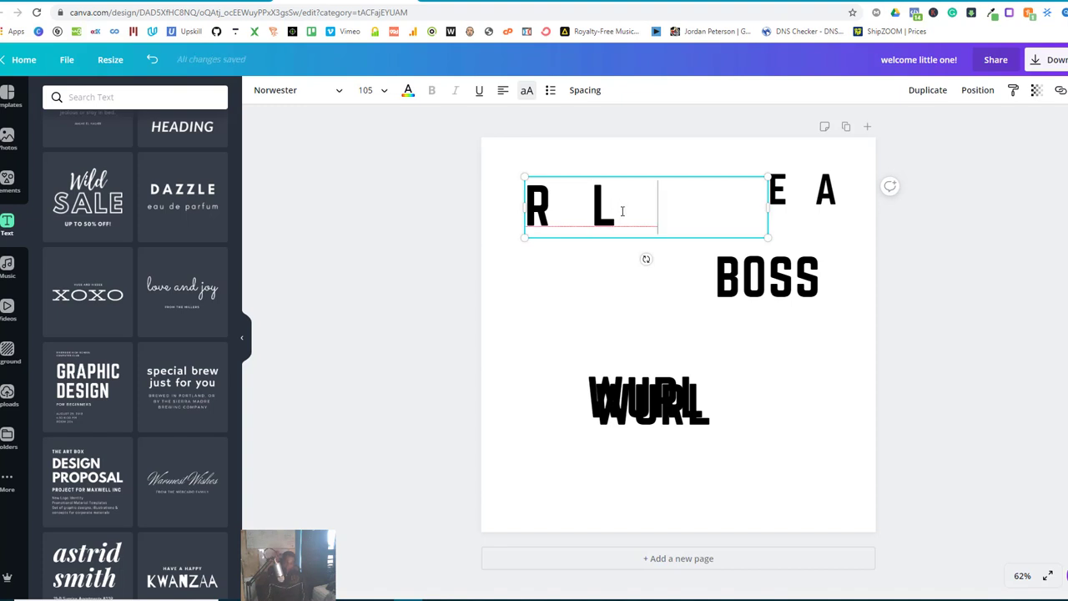
{"action": "key", "text": "Delete"}
{"action": "key", "text": "ctrl+a"}
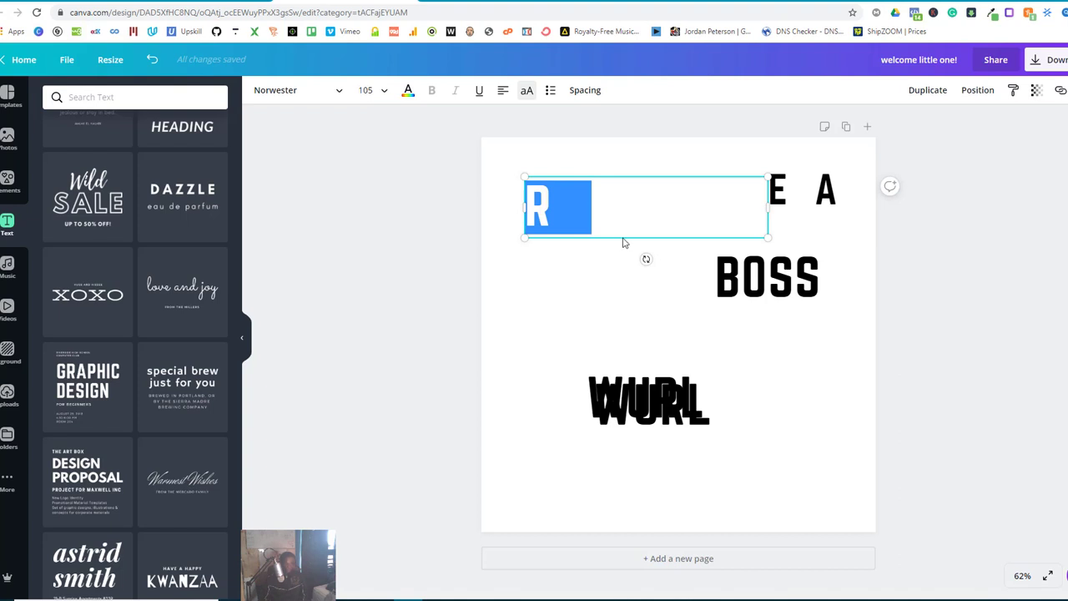
{"action": "left_click", "coordinate": [641, 222]}
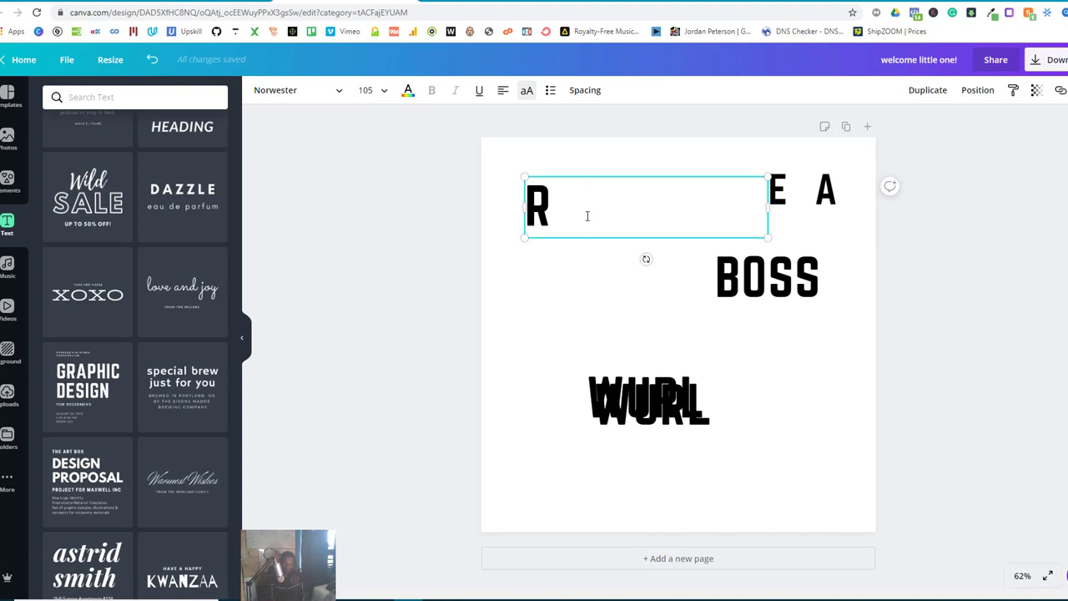
{"action": "type", "text": "E"}
{"action": "key", "text": "BackSpace"}
{"action": "key", "text": "BackSpace"}
{"action": "type", "text": "A"}
Step: Replace the A in the smaller EA text with L
{"action": "left_click", "coordinate": [820, 207]}
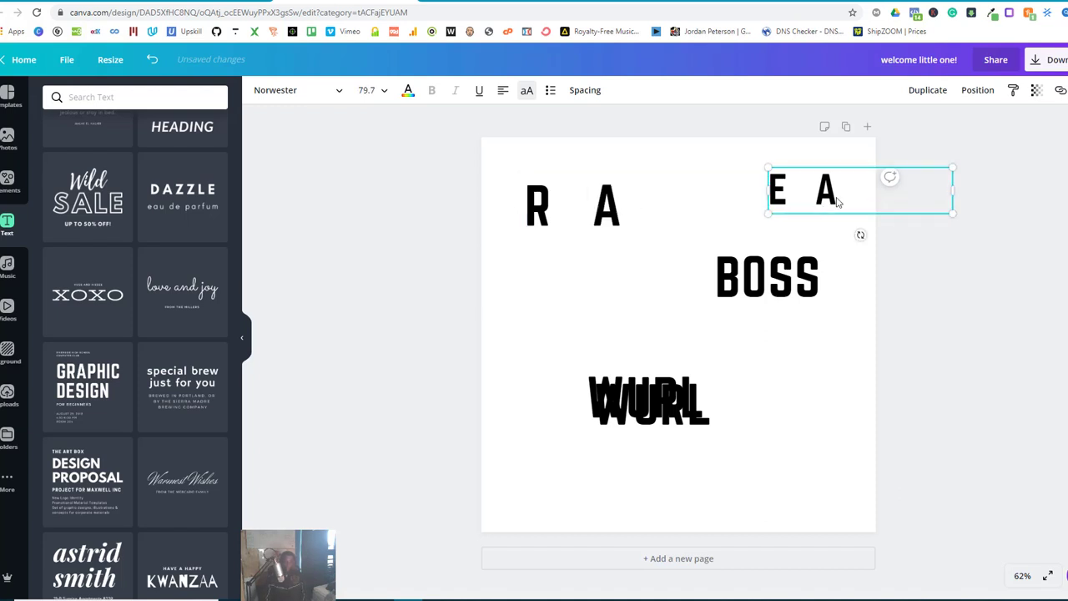
{"action": "double_click", "coordinate": [837, 198]}
{"action": "left_click", "coordinate": [837, 198]}
{"action": "key", "text": "Right"}
{"action": "key", "text": "BackSpace"}
{"action": "type", "text": "L"}
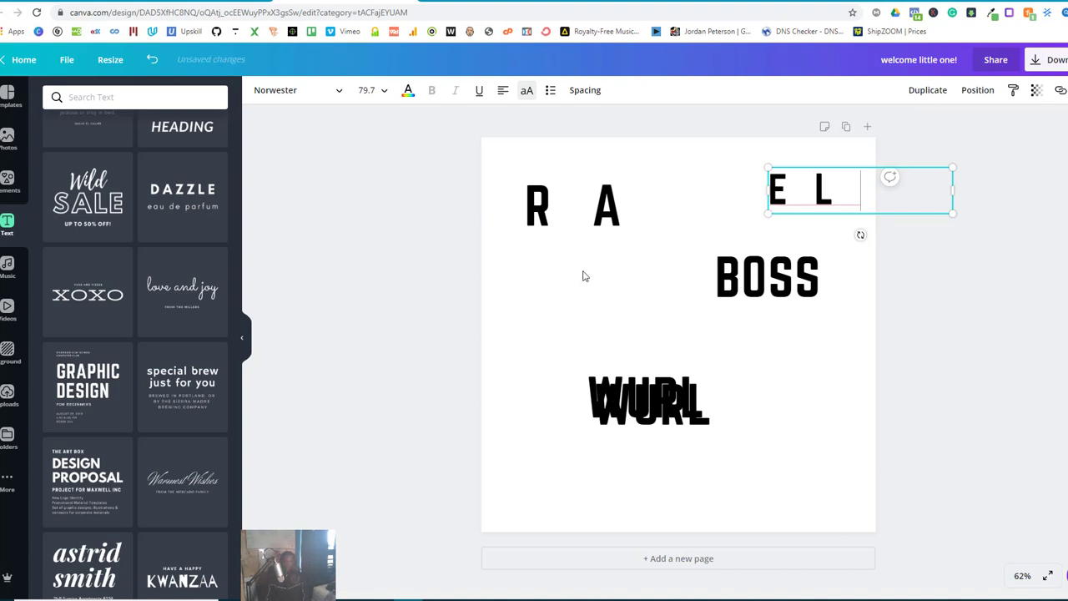
Step: Tighten the RA letter spacing and place the smaller EL text over it so the letters interleave as REAL
{"action": "left_click", "coordinate": [631, 263]}
{"action": "left_click_drag", "start_coordinate": [768, 207], "coordinate": [692, 211]}
{"action": "left_click", "coordinate": [609, 213]}
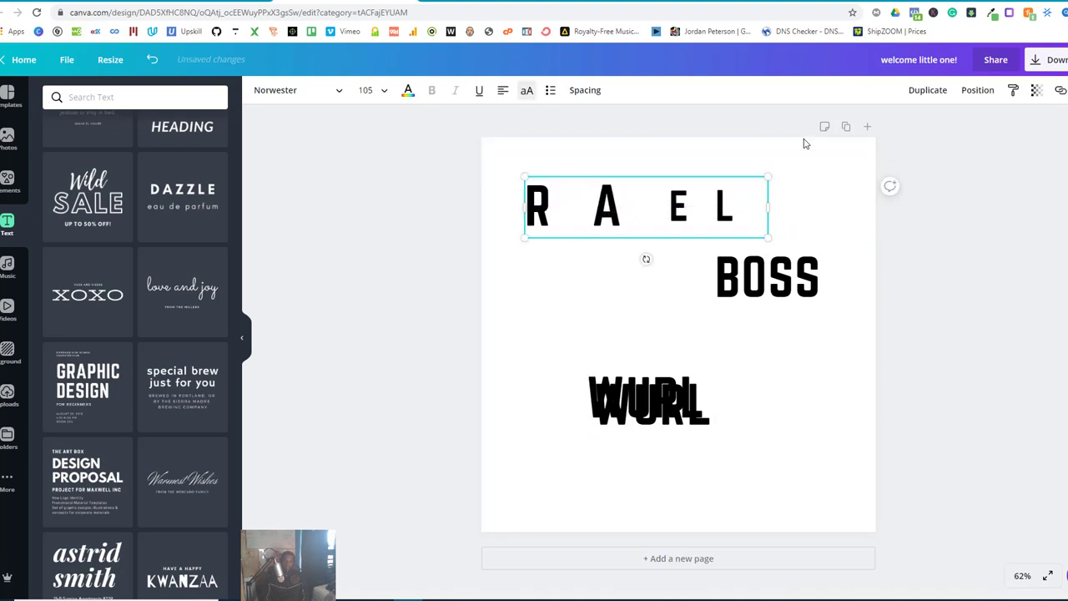
{"action": "left_click", "coordinate": [584, 90]}
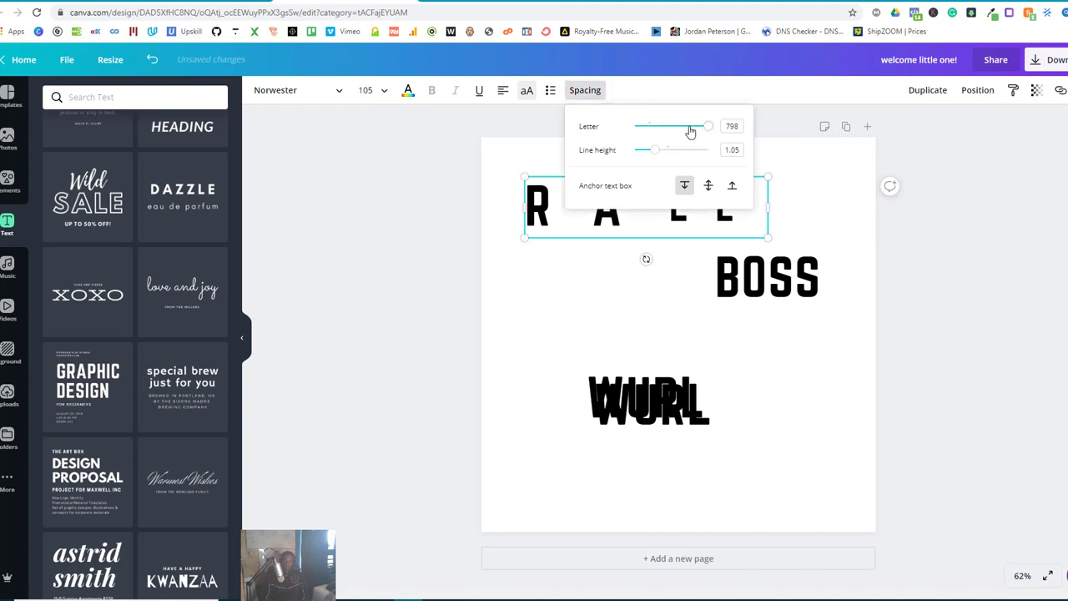
{"action": "left_click_drag", "start_coordinate": [707, 126], "coordinate": [682, 126]}
{"action": "left_click", "coordinate": [553, 323]}
{"action": "left_click", "coordinate": [677, 229]}
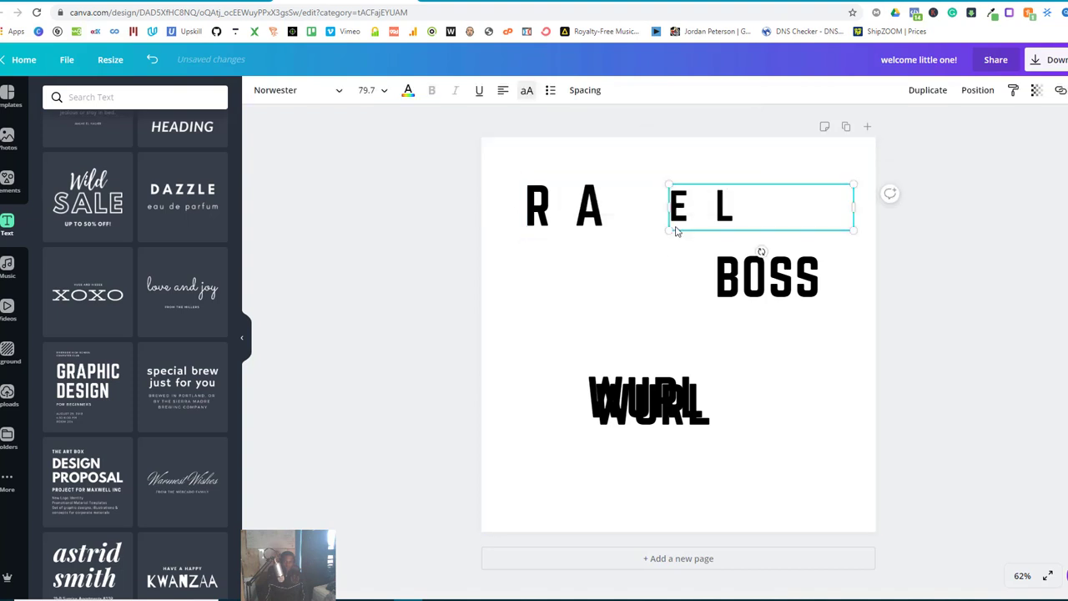
{"action": "left_click_drag", "start_coordinate": [677, 230], "coordinate": [560, 218]}
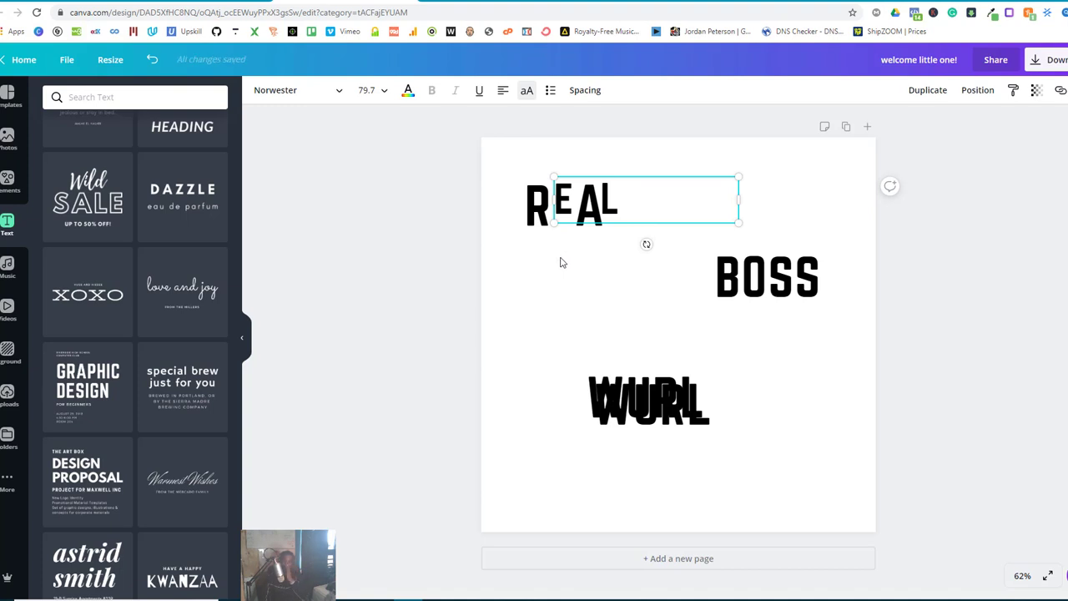
Step: Shift the RA text slightly left and raise the EL text a little above it
{"action": "left_click", "coordinate": [542, 241]}
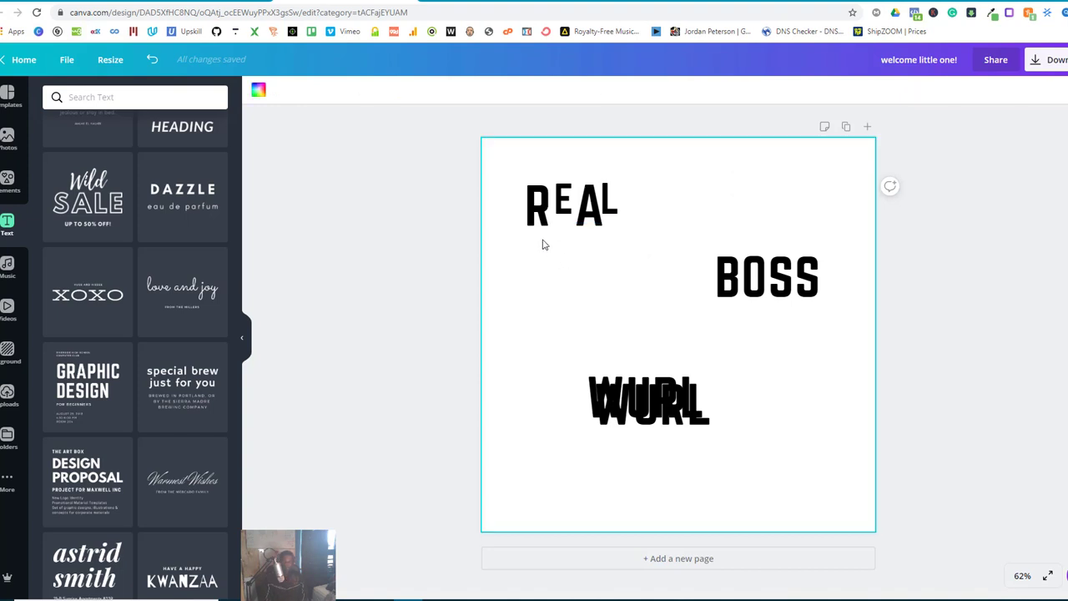
{"action": "left_click", "coordinate": [549, 227]}
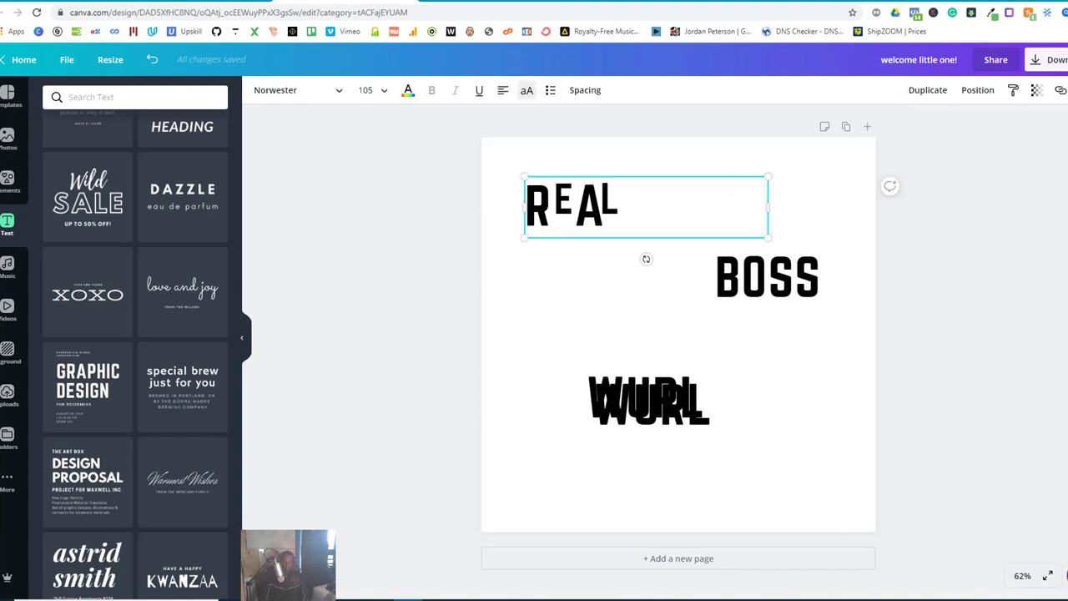
{"action": "left_click_drag", "start_coordinate": [534, 206], "coordinate": [519, 208]}
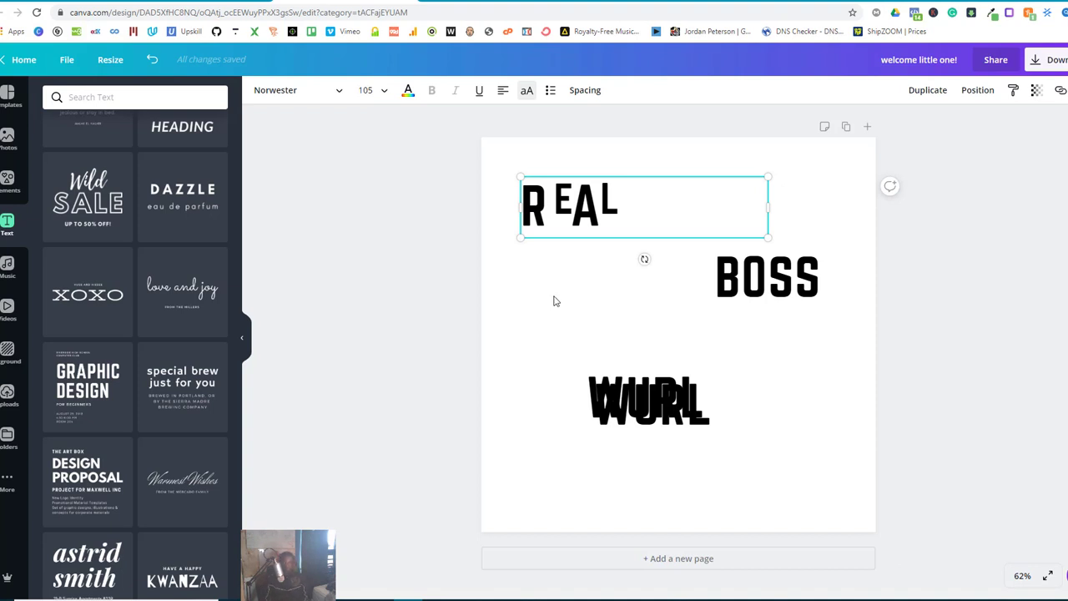
{"action": "left_click", "coordinate": [554, 301]}
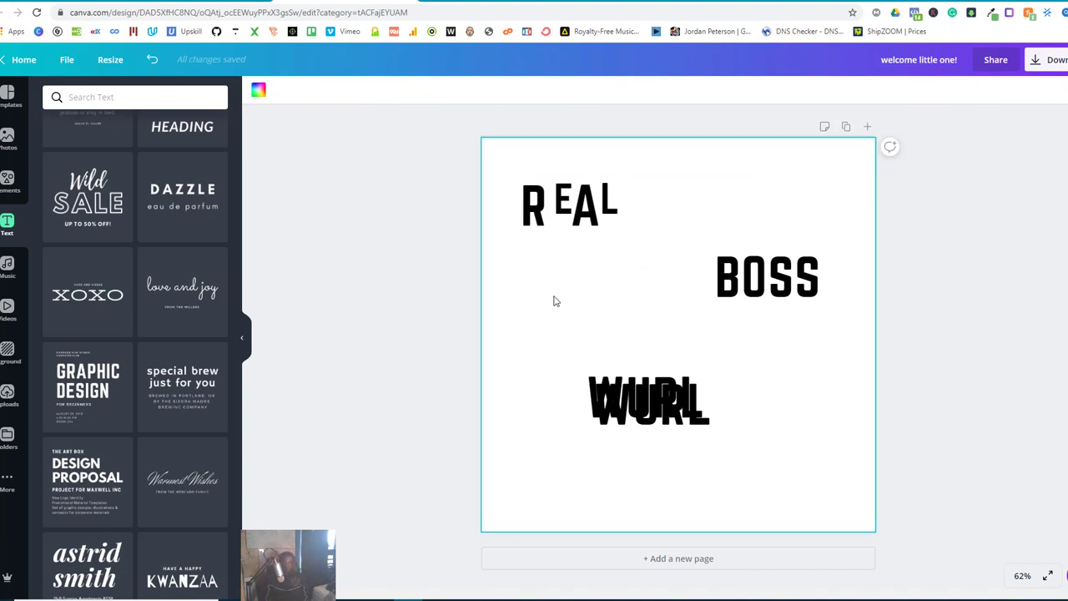
{"action": "left_click", "coordinate": [584, 220]}
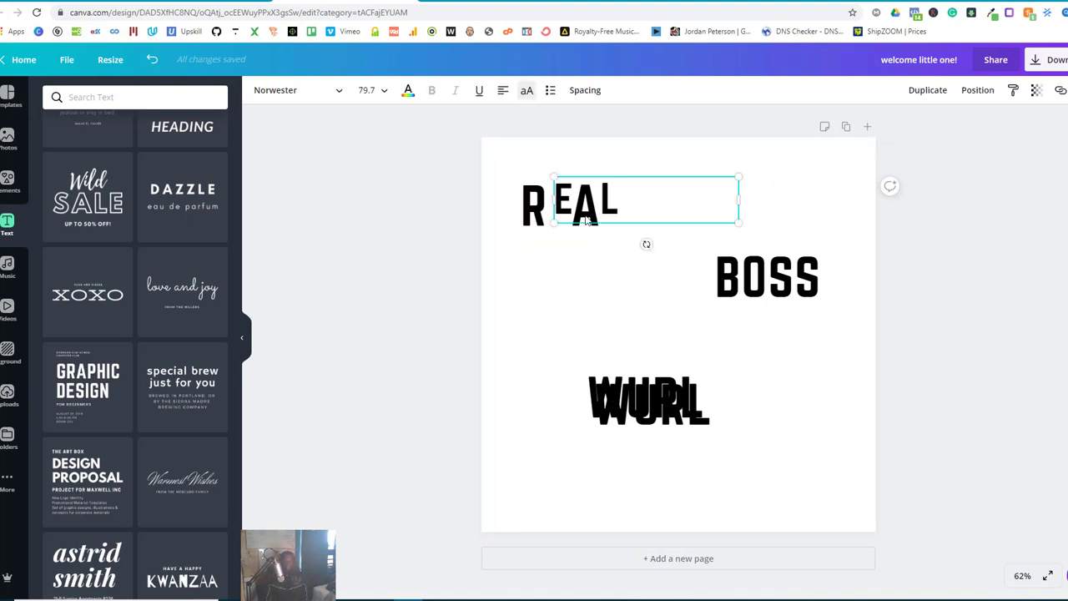
{"action": "left_click_drag", "start_coordinate": [586, 219], "coordinate": [584, 210]}
{"action": "left_click", "coordinate": [572, 274]}
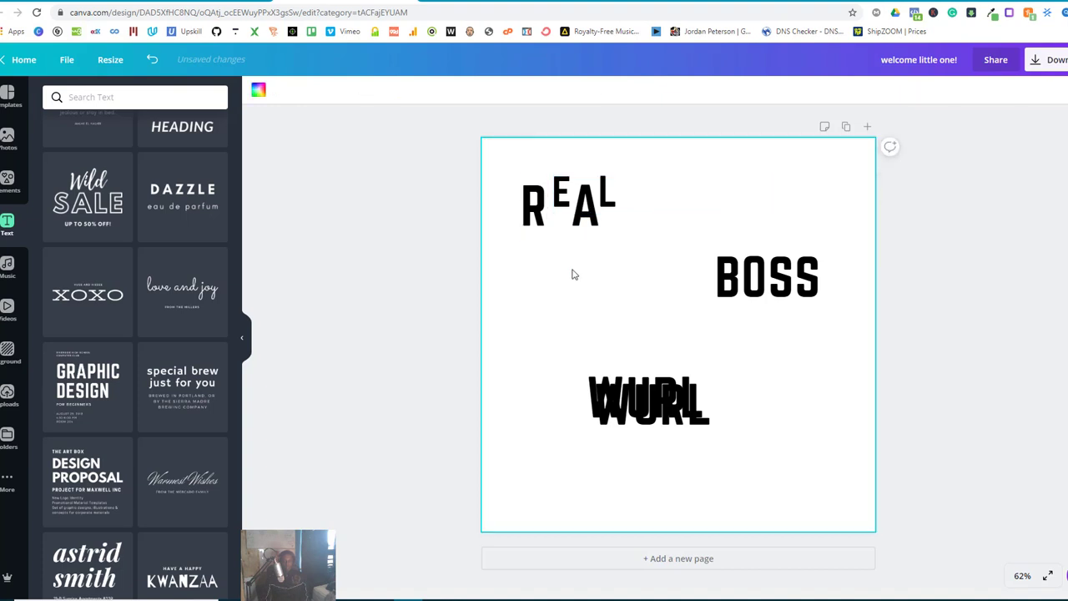
Step: Raise the RA text slightly and shift it a little to the right, closer to the E
{"action": "left_click", "coordinate": [575, 233]}
{"action": "left_click_drag", "start_coordinate": [576, 232], "coordinate": [574, 223]}
{"action": "left_click", "coordinate": [572, 260]}
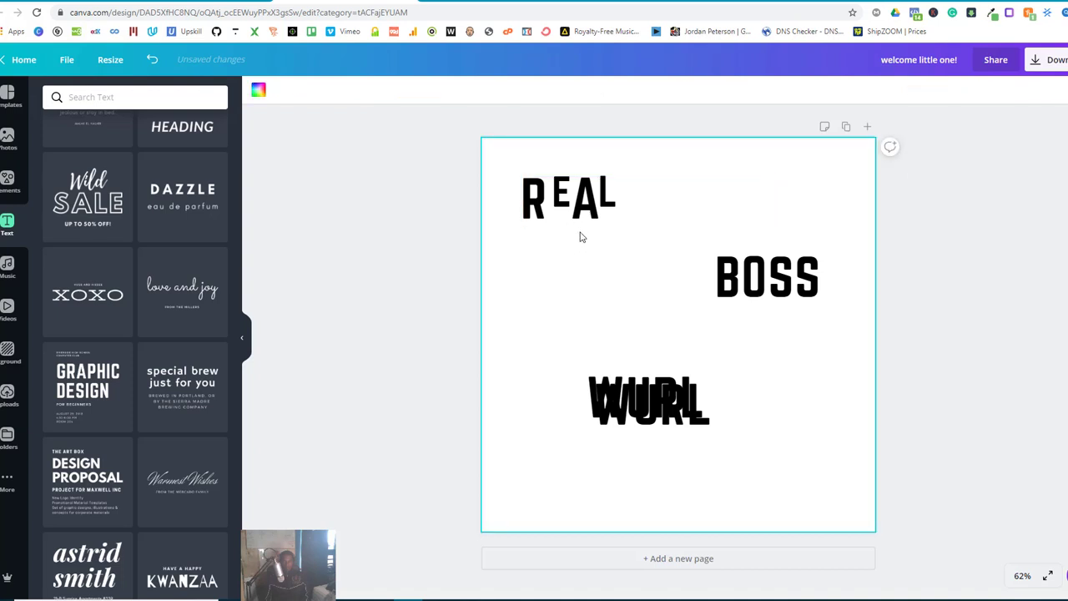
{"action": "mouse_move", "coordinate": [582, 231]}
{"action": "left_mouse_down"}
{"action": "mouse_move", "coordinate": [573, 226]}
{"action": "mouse_move", "coordinate": [586, 224]}
{"action": "left_mouse_up"}
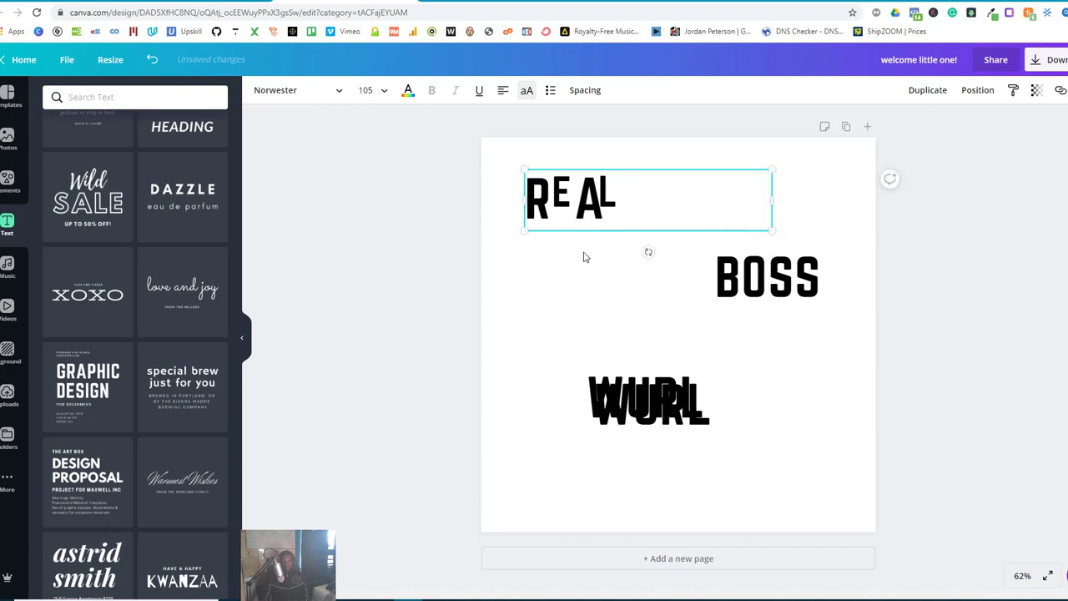
{"action": "left_click", "coordinate": [584, 259]}
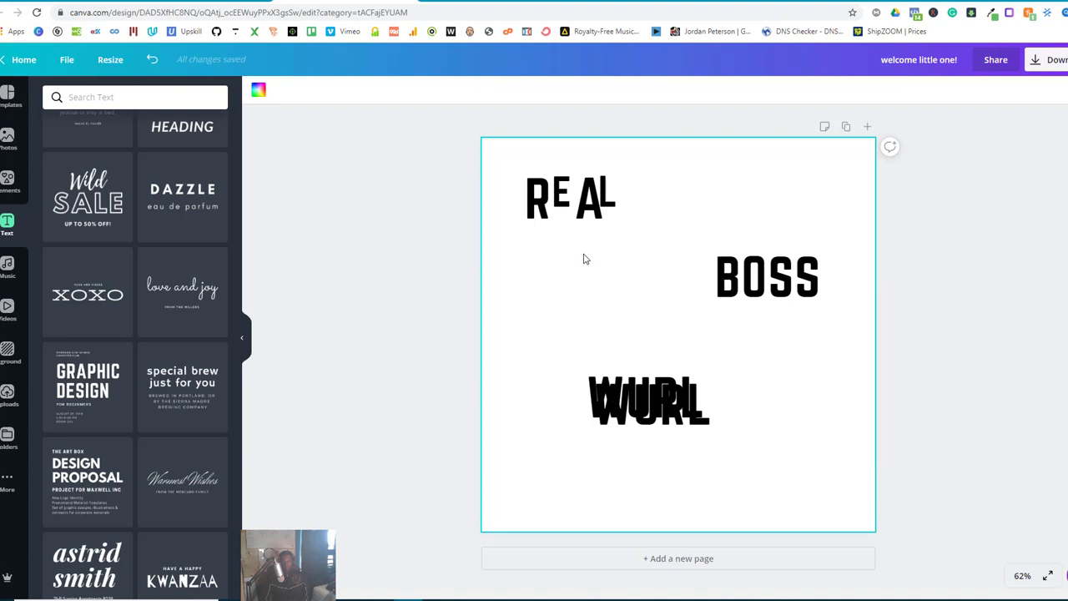
Step: Lower the EL text slightly and shift it right so it sits centred vertically within REAL
{"action": "left_click", "coordinate": [586, 217]}
{"action": "left_click_drag", "start_coordinate": [586, 217], "coordinate": [589, 222]}
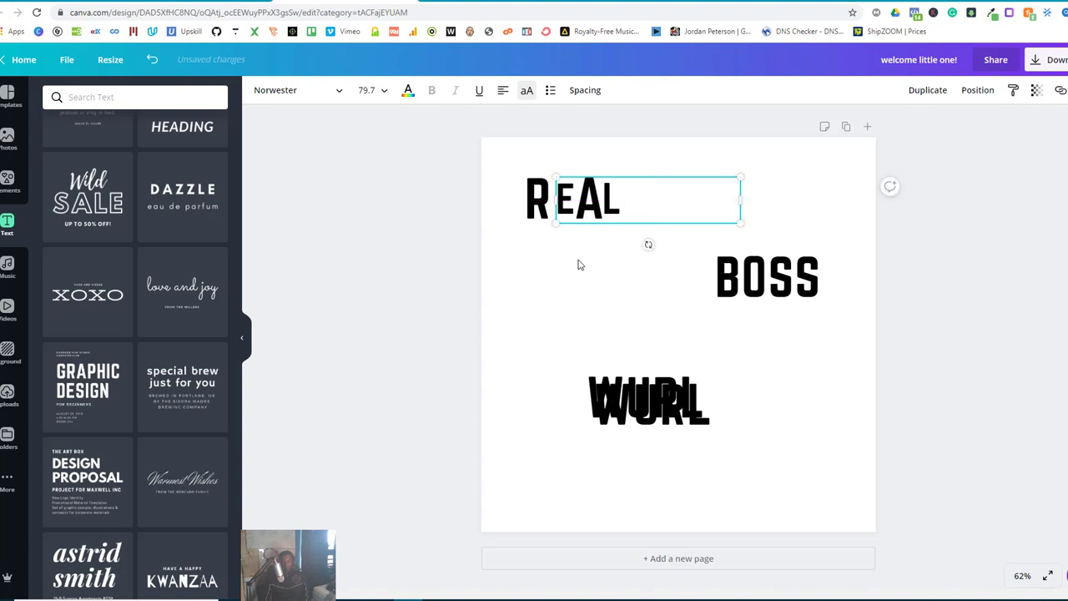
{"action": "left_click", "coordinate": [579, 264]}
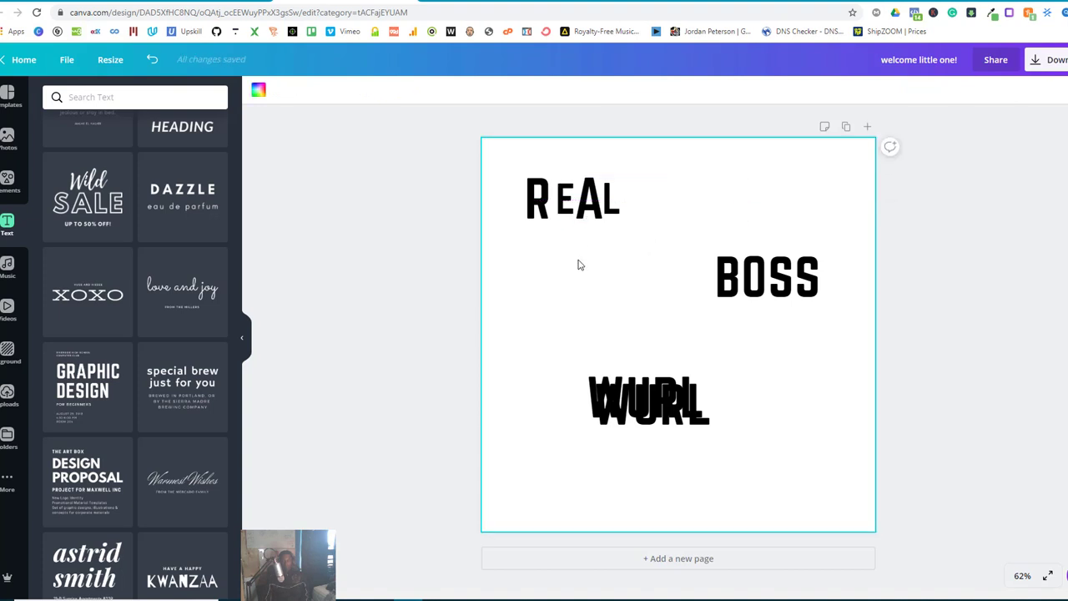
Step: Change the font of the RA text to AdBhashitha
{"action": "left_click", "coordinate": [545, 227]}
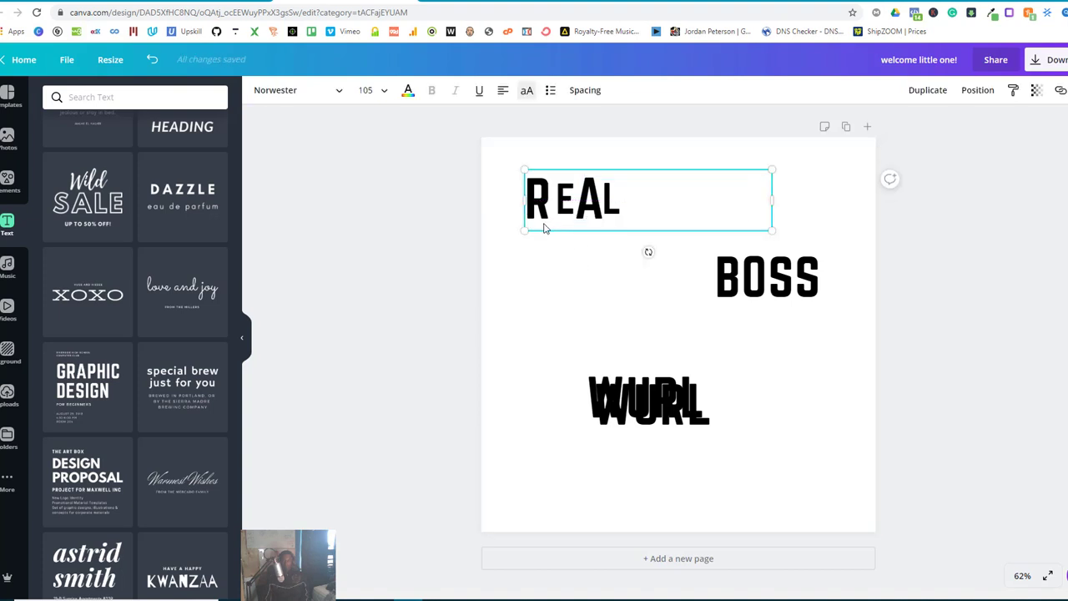
{"action": "left_click", "coordinate": [339, 92]}
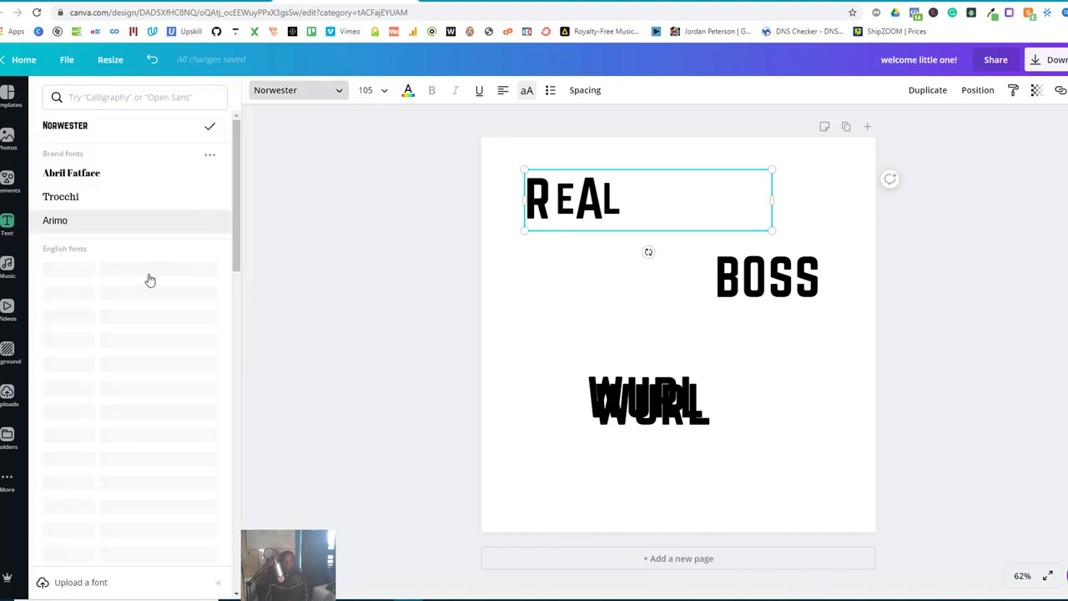
{"action": "scroll", "coordinate": [150, 280], "scroll_direction": "down", "scroll_amount": 4}
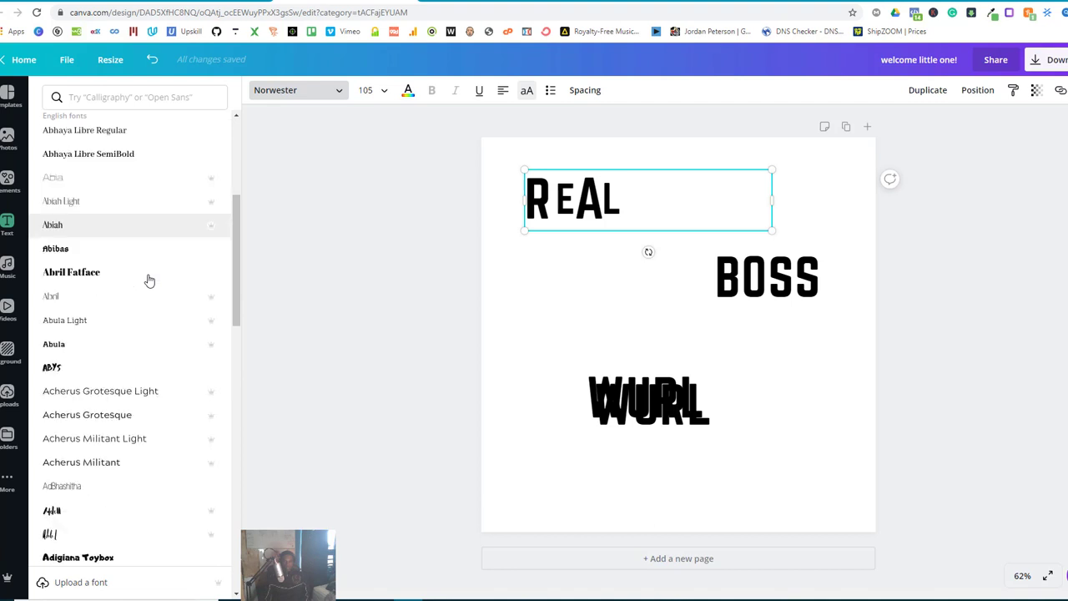
{"action": "scroll", "coordinate": [151, 281], "scroll_direction": "down", "scroll_amount": 1}
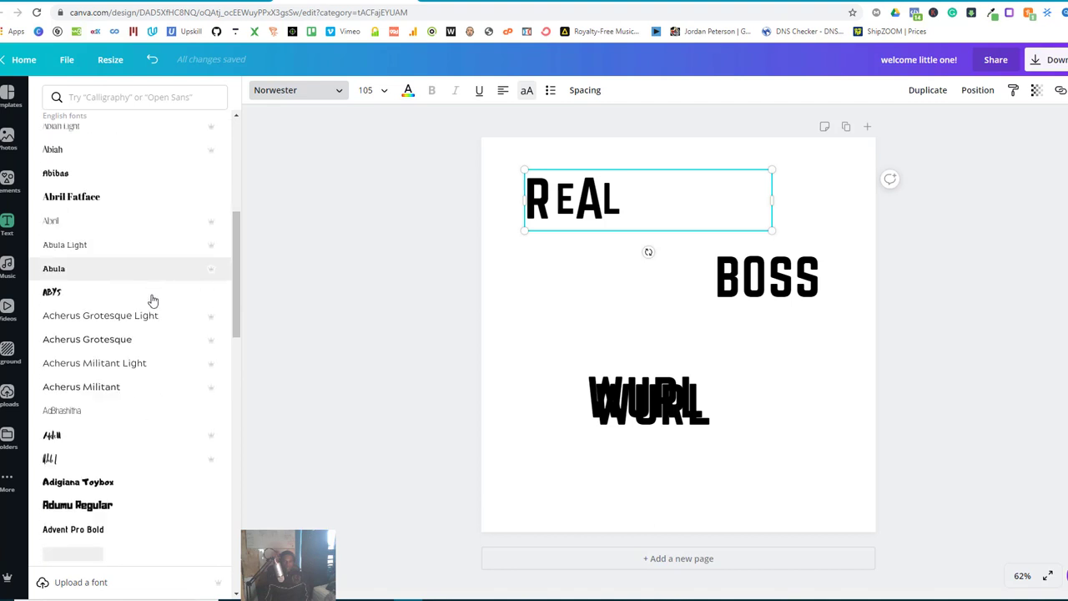
{"action": "scroll", "coordinate": [153, 300], "scroll_direction": "down", "scroll_amount": 3}
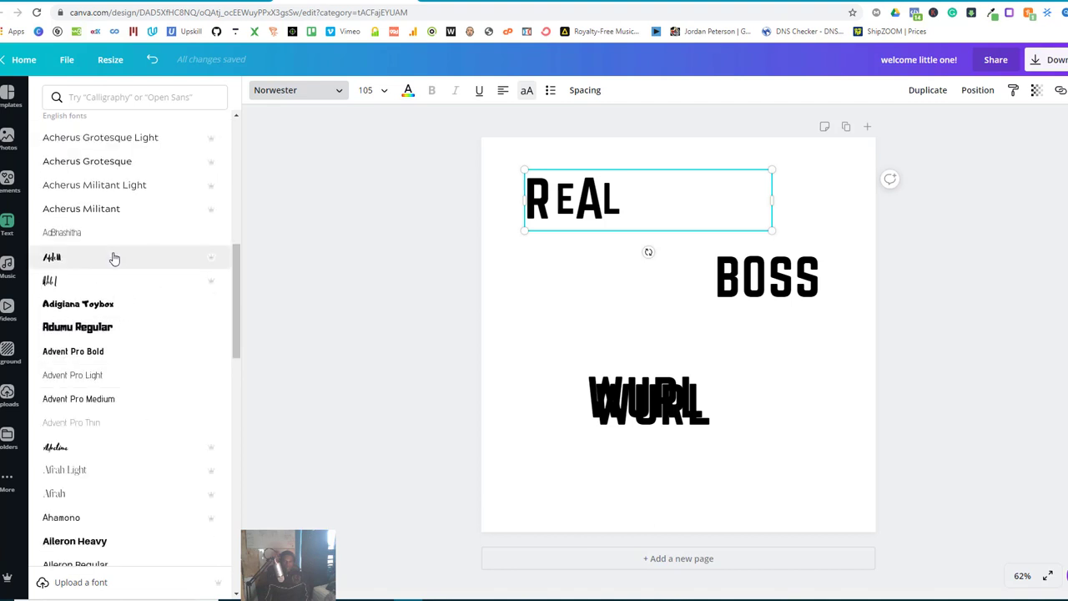
{"action": "left_click", "coordinate": [121, 239]}
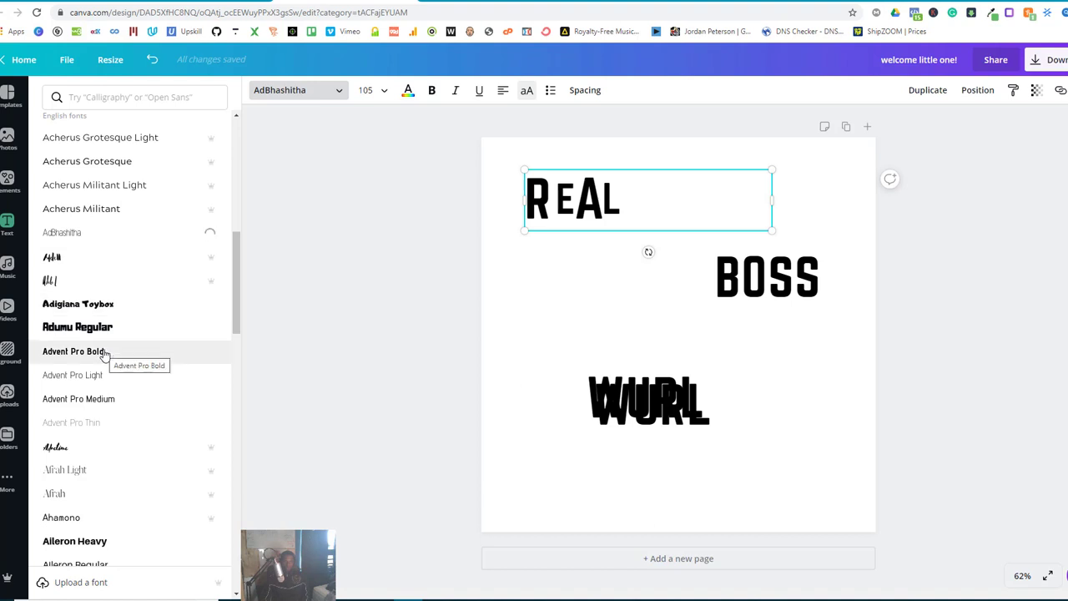
Step: Try the Alegreya Sans Regular and Aleppo fonts on the RA text
{"action": "scroll", "coordinate": [105, 355], "scroll_direction": "down", "scroll_amount": 5}
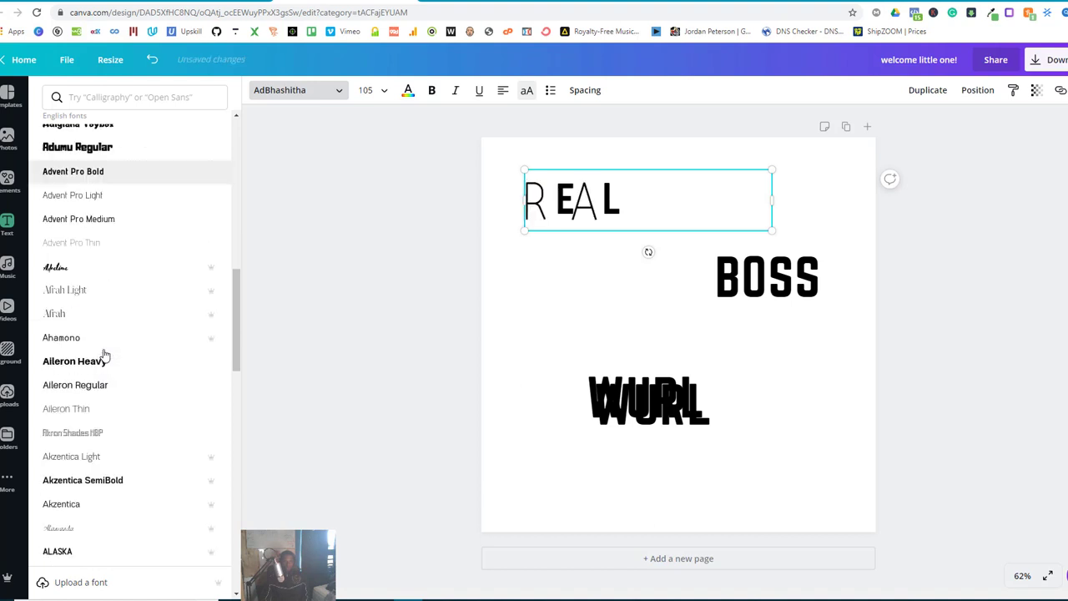
{"action": "scroll", "coordinate": [104, 354], "scroll_direction": "down", "scroll_amount": 2}
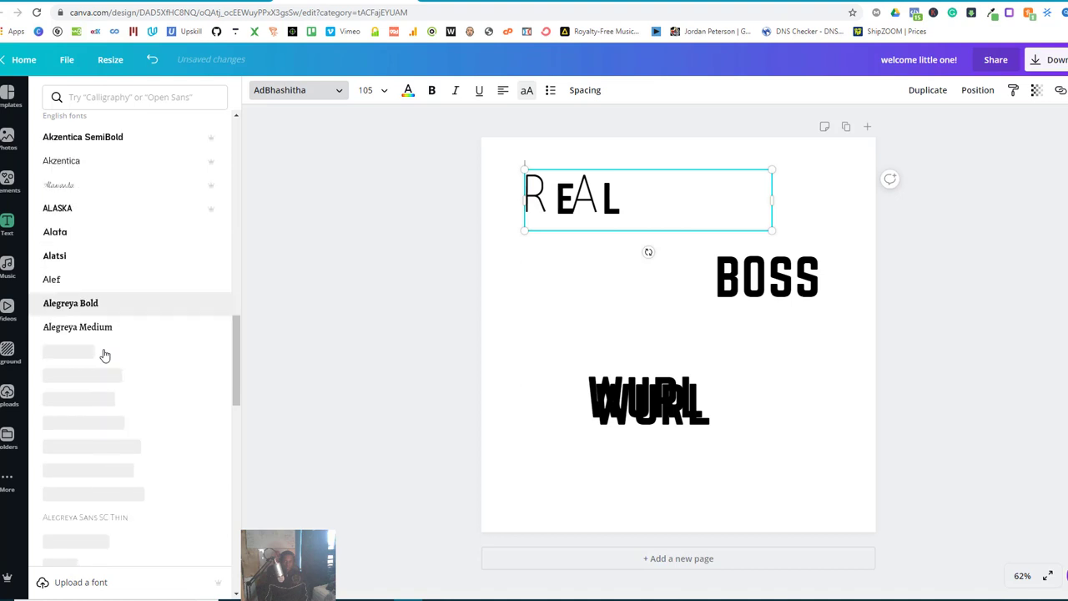
{"action": "scroll", "coordinate": [104, 355], "scroll_direction": "down", "scroll_amount": 5}
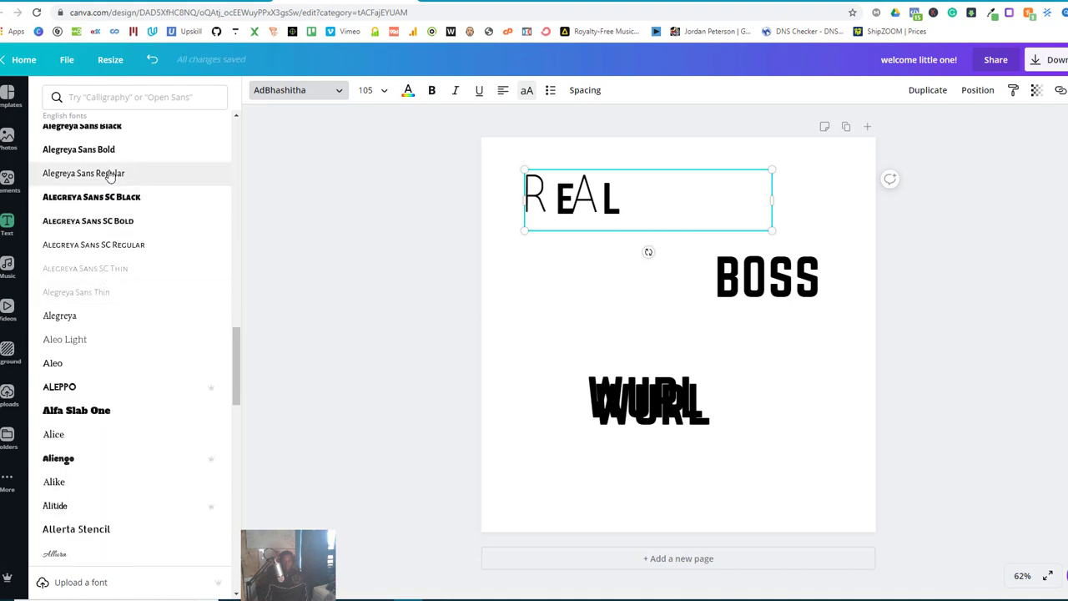
{"action": "left_click", "coordinate": [110, 174]}
{"action": "left_click", "coordinate": [97, 383]}
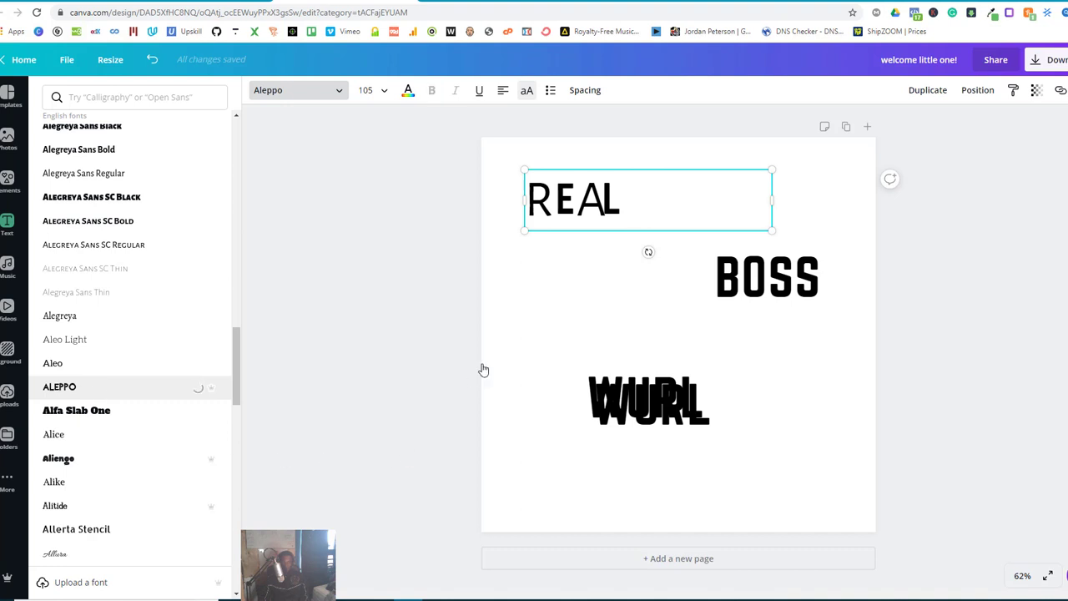
{"action": "left_click", "coordinate": [598, 224]}
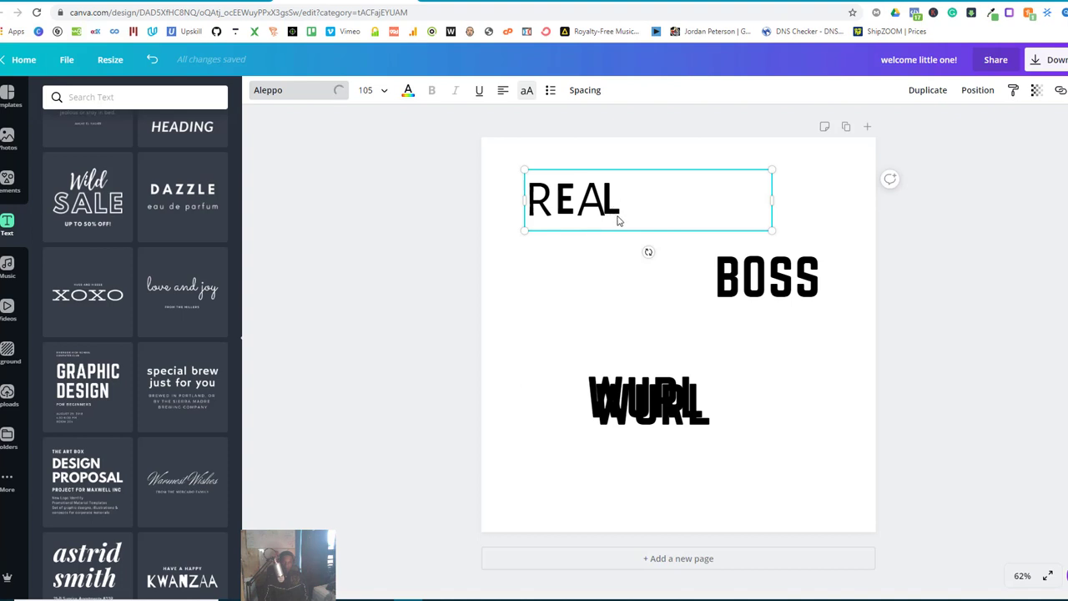
{"action": "left_click", "coordinate": [576, 291]}
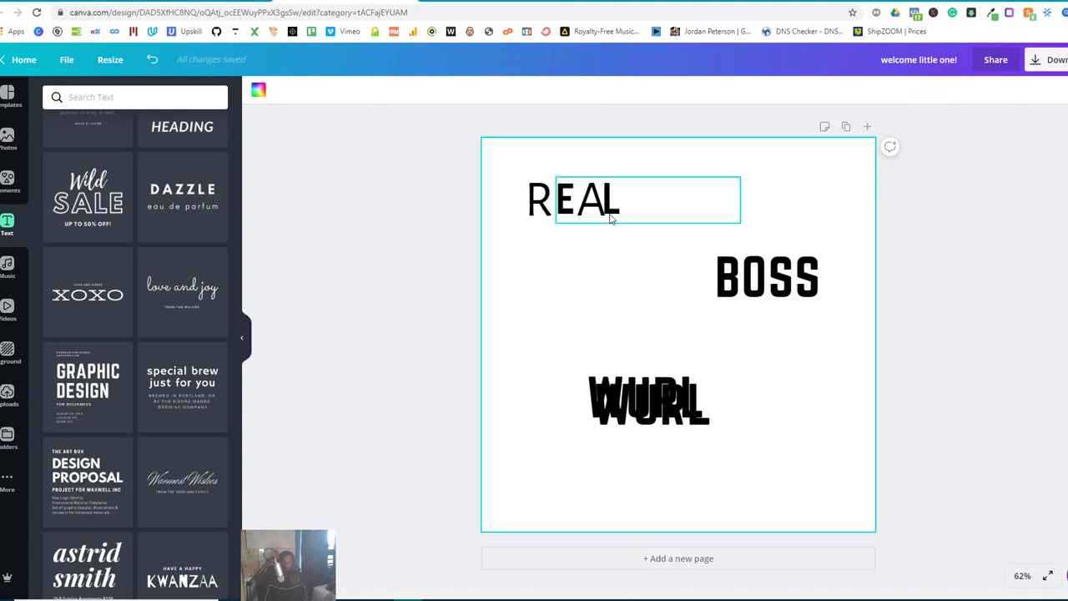
Step: Move one WURL text to the top of the page at size 130 and shift BOSS, RA and EL lower
{"action": "left_click_drag", "start_coordinate": [610, 218], "coordinate": [605, 213]}
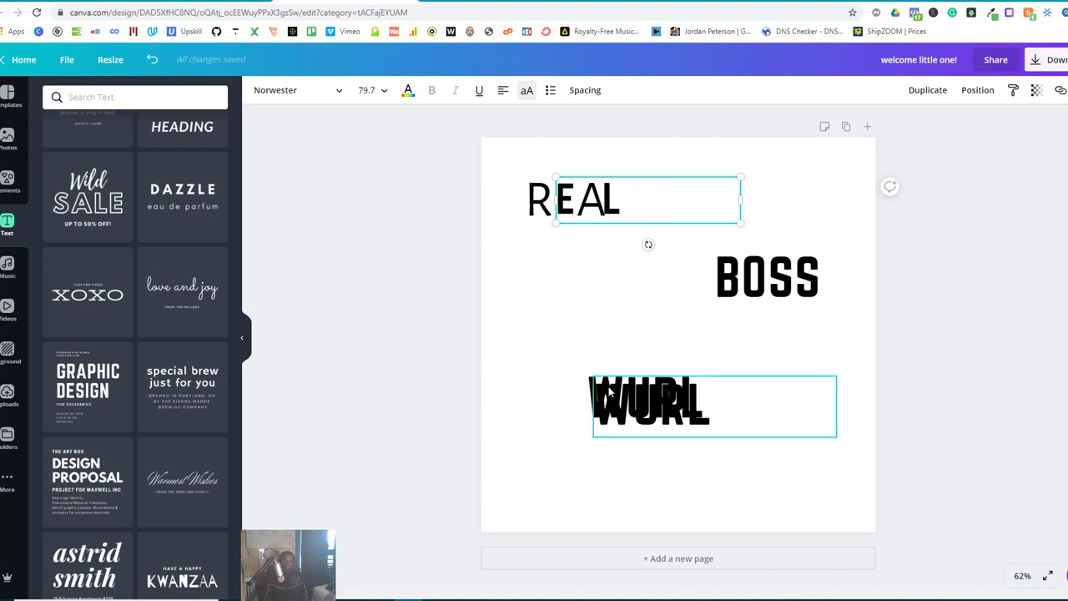
{"action": "left_click_drag", "start_coordinate": [630, 404], "coordinate": [603, 233]}
{"action": "left_click_drag", "start_coordinate": [720, 288], "coordinate": [690, 383]}
{"action": "left_click_drag", "start_coordinate": [646, 258], "coordinate": [594, 293]}
{"action": "left_click_drag", "start_coordinate": [668, 239], "coordinate": [609, 300]}
{"action": "left_click_drag", "start_coordinate": [552, 214], "coordinate": [547, 336]}
Step: Replace the EL text with REAL, move it away from the RA text and delete RA
{"action": "double_click", "coordinate": [583, 302]}
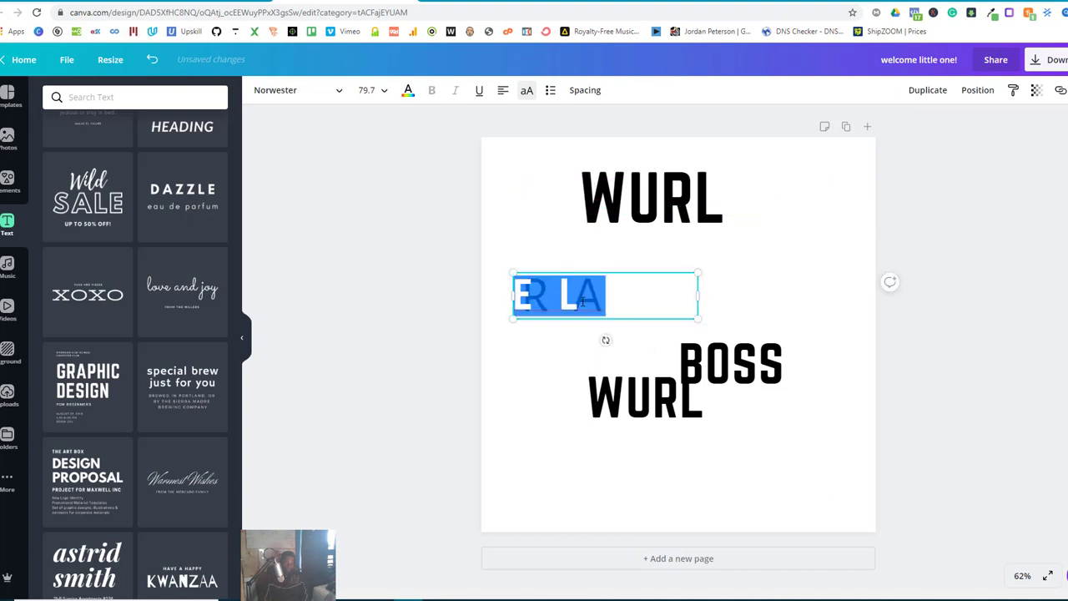
{"action": "type", "text": "R E A L"}
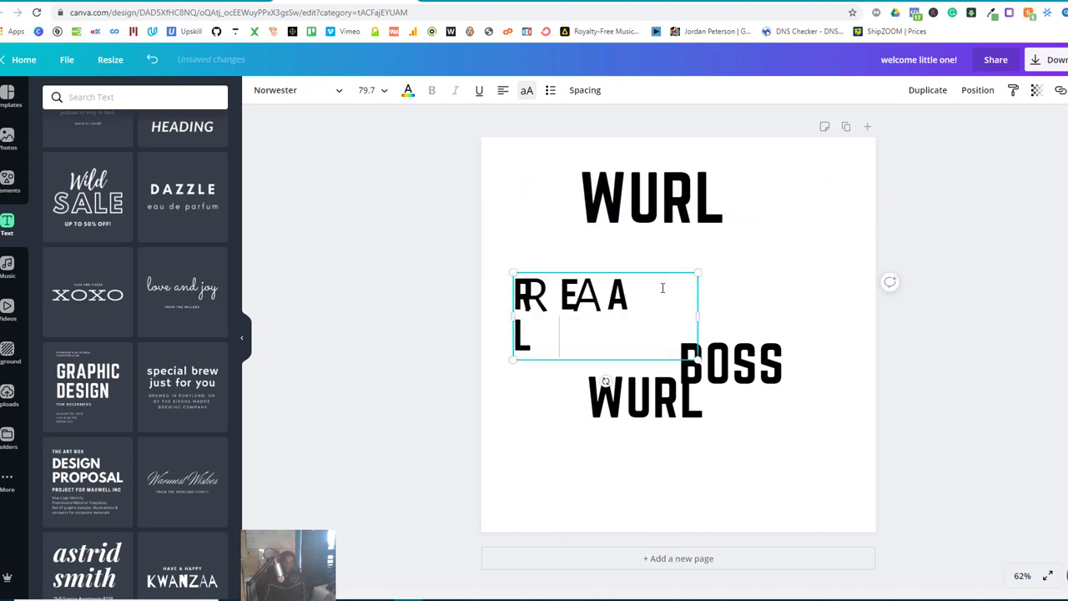
{"action": "left_click", "coordinate": [734, 291]}
{"action": "left_click_drag", "start_coordinate": [640, 301], "coordinate": [802, 270]}
{"action": "left_click", "coordinate": [598, 302]}
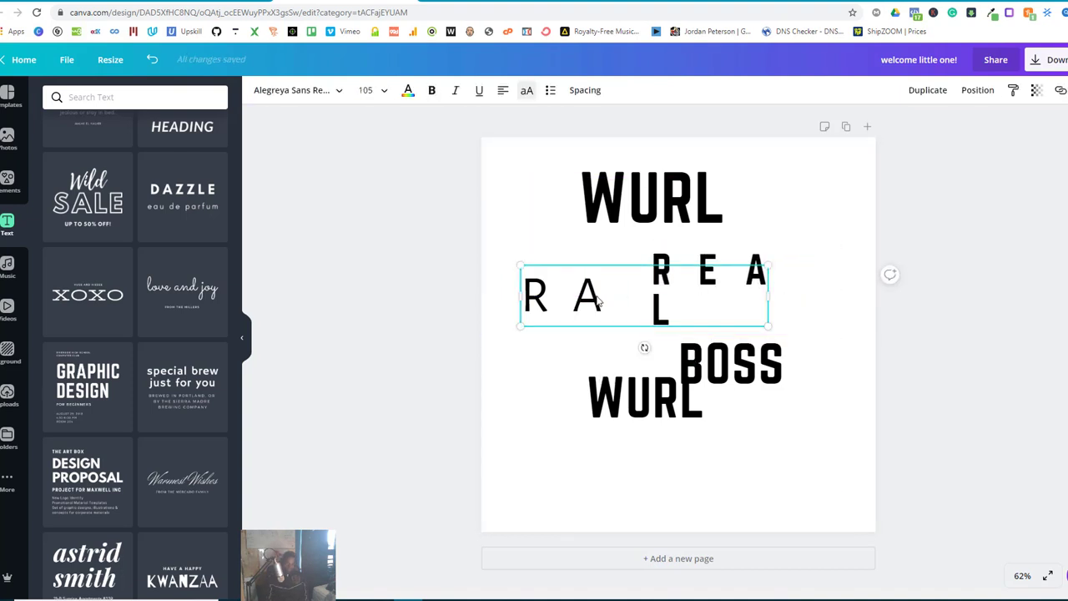
{"action": "key", "text": "Delete"}
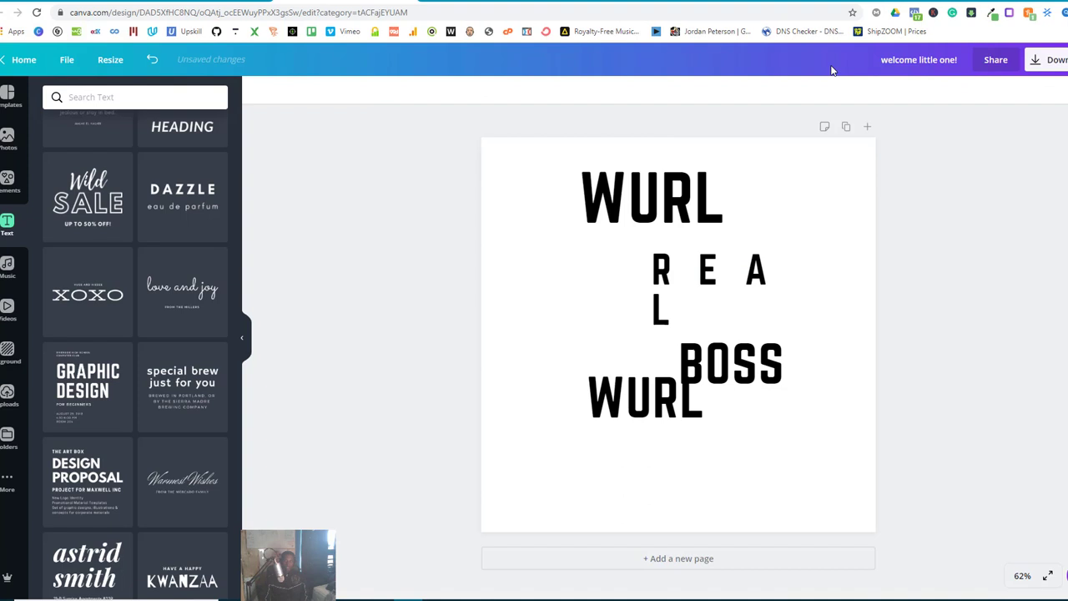
Step: Set the REAL text's letter spacing to 170 and move it to the lower left of the large WURL
{"action": "left_click", "coordinate": [740, 301]}
{"action": "left_click", "coordinate": [588, 91]}
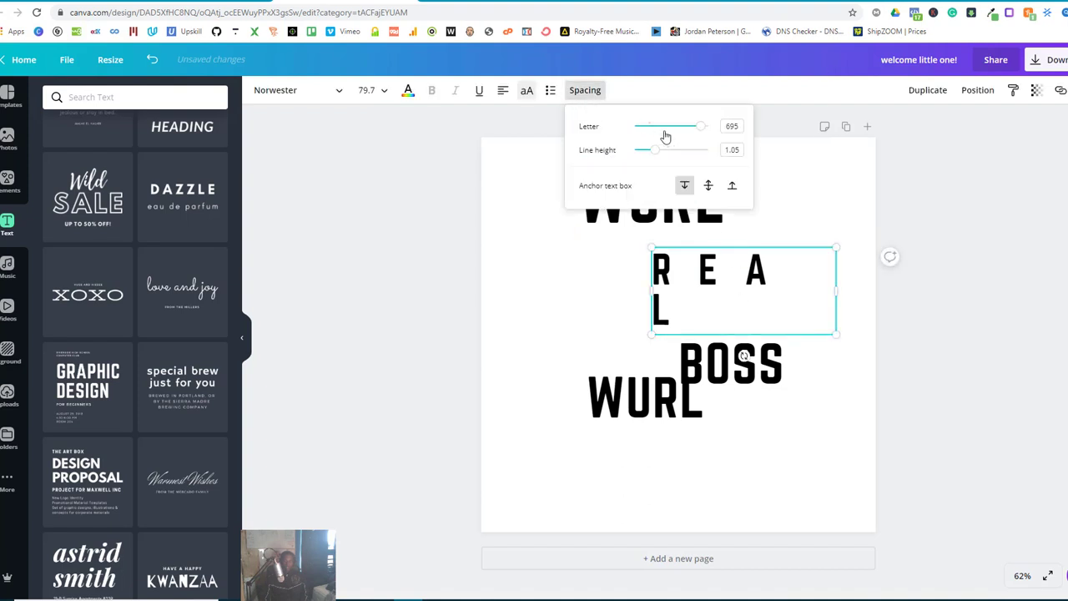
{"action": "left_click_drag", "start_coordinate": [703, 130], "coordinate": [662, 132]}
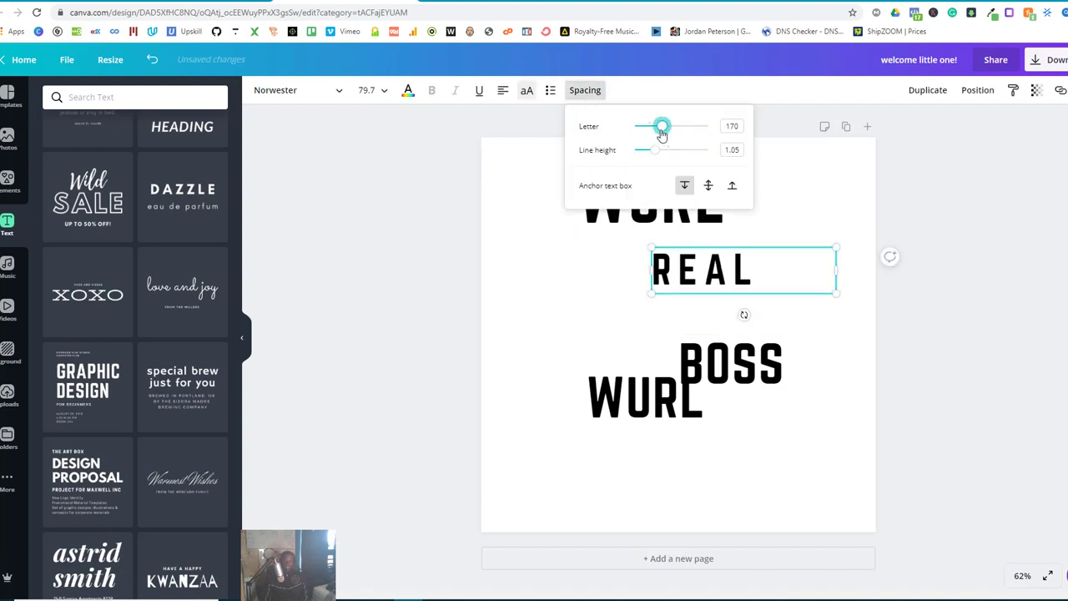
{"action": "left_click", "coordinate": [610, 260]}
{"action": "left_click_drag", "start_coordinate": [677, 276], "coordinate": [567, 206]}
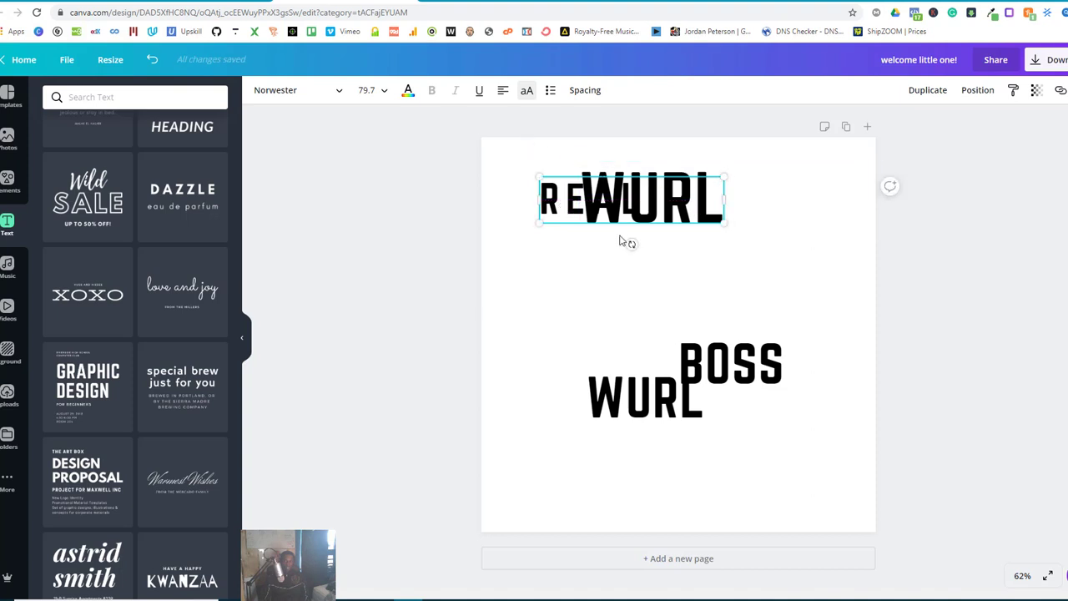
{"action": "left_click_drag", "start_coordinate": [627, 222], "coordinate": [624, 243]}
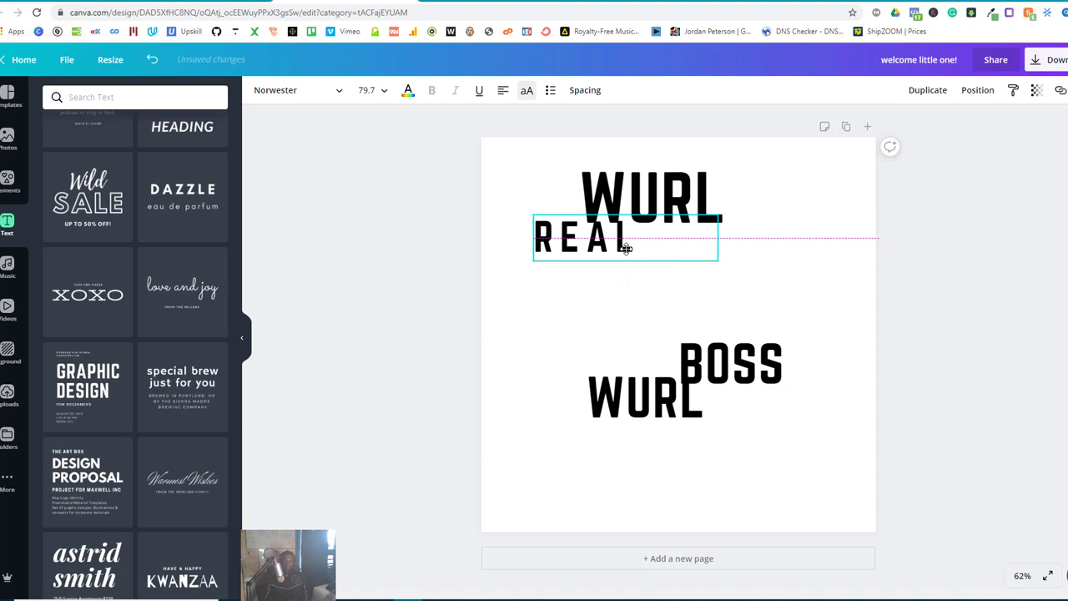
Step: Recolour the large WURL text with the medium grey from the default colours
{"action": "left_click", "coordinate": [638, 197]}
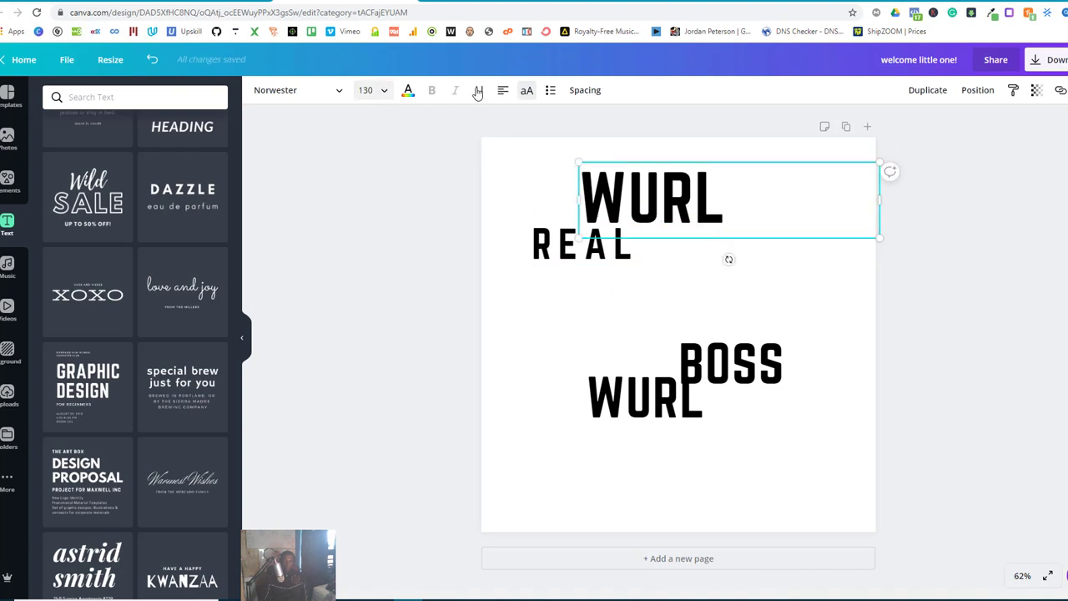
{"action": "left_click", "coordinate": [409, 91]}
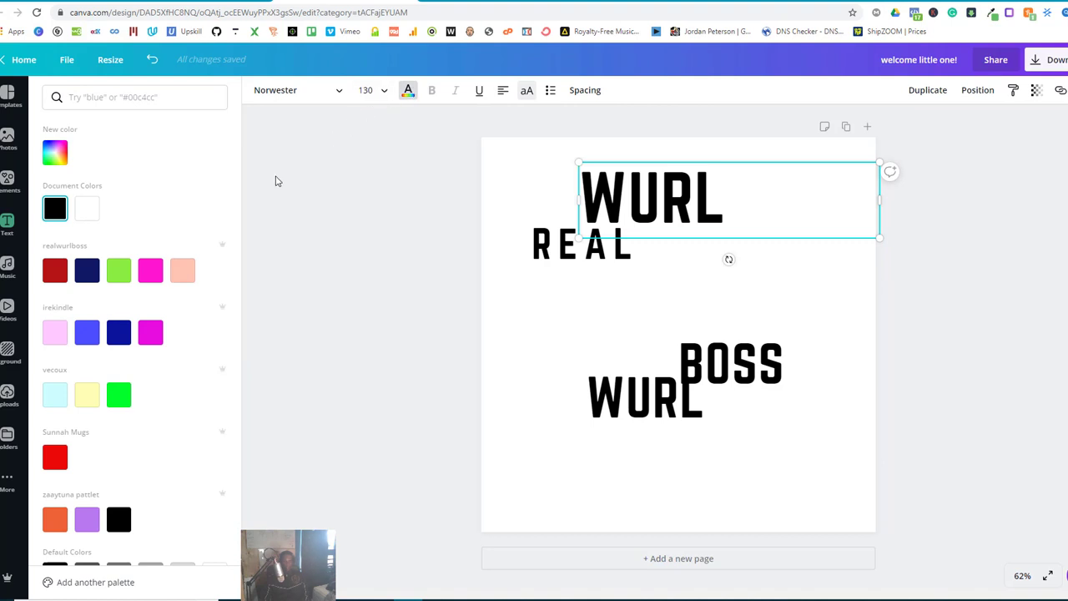
{"action": "scroll", "coordinate": [113, 317], "scroll_direction": "down", "scroll_amount": 3}
{"action": "left_click", "coordinate": [151, 442]}
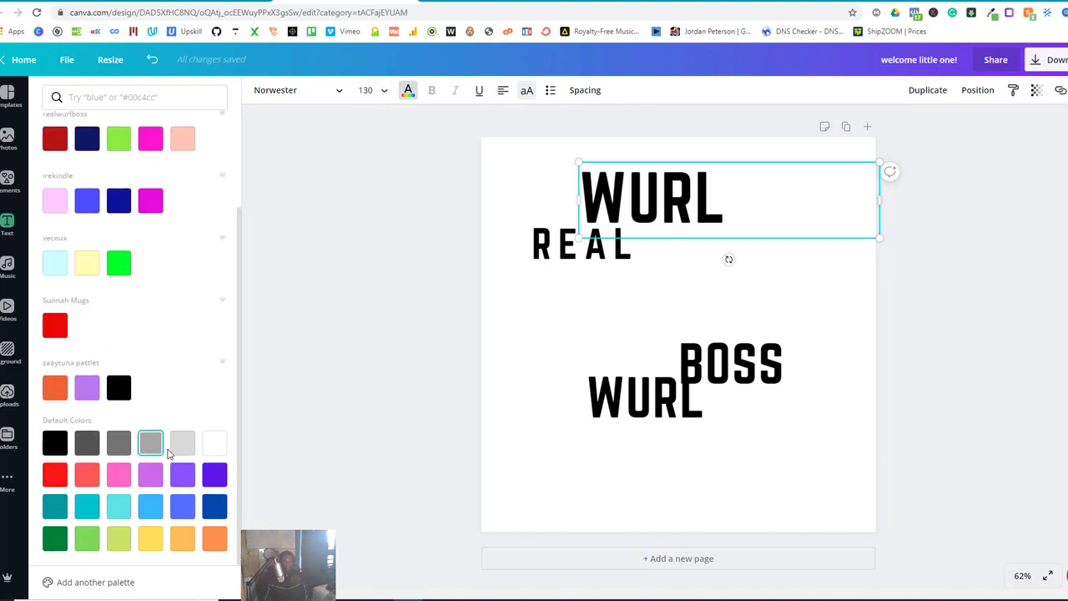
{"action": "left_click", "coordinate": [398, 342]}
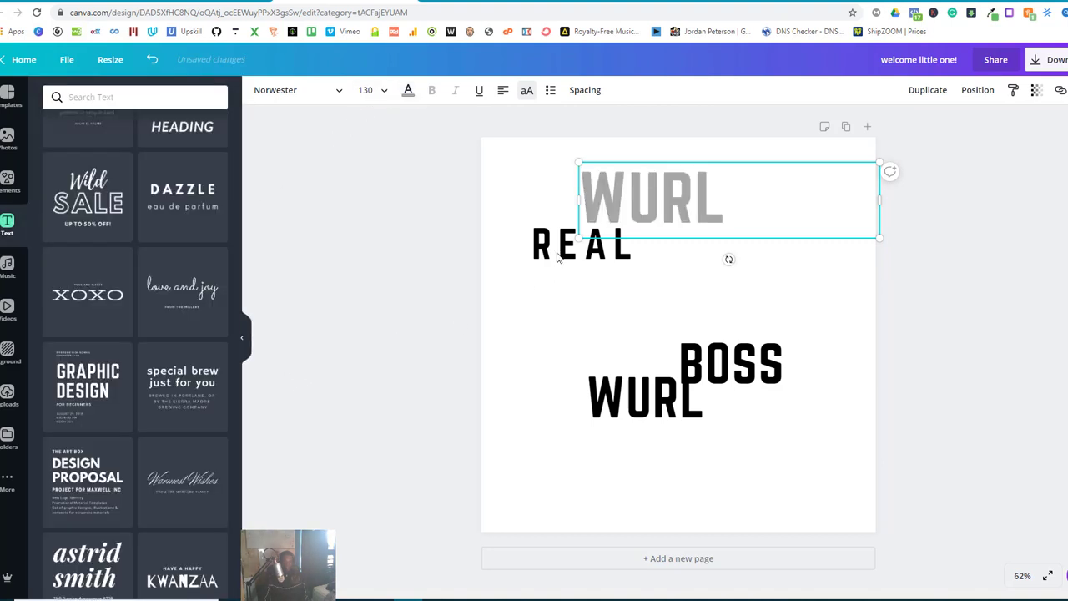
Step: Overlap REAL and BOSS with the left and lower-right parts of the grey WURL, and delete the spare black WURL
{"action": "left_click_drag", "start_coordinate": [554, 250], "coordinate": [577, 211]}
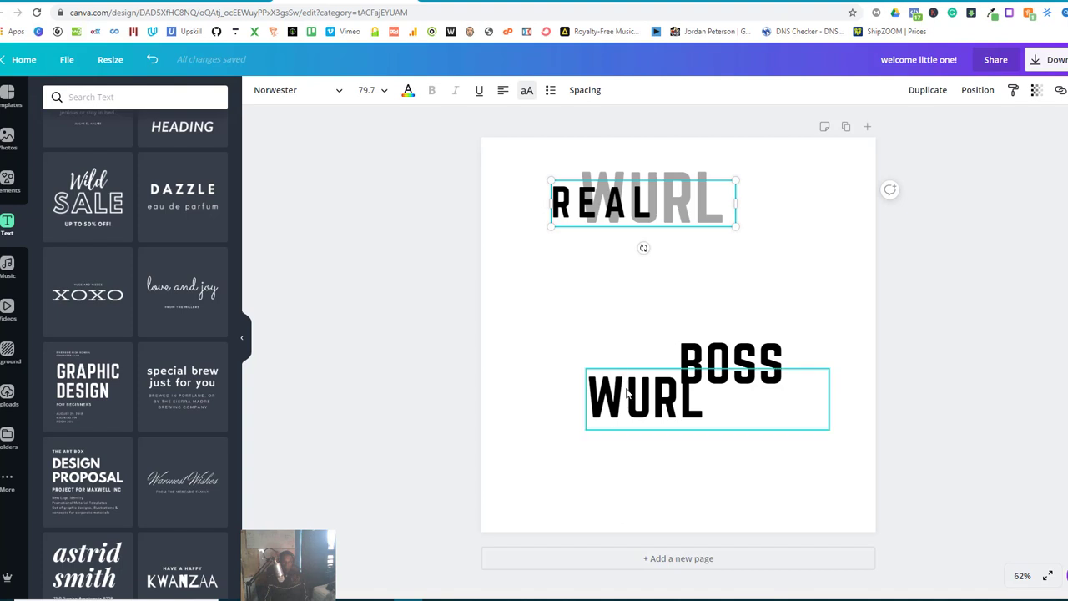
{"action": "left_click_drag", "start_coordinate": [707, 354], "coordinate": [694, 224]}
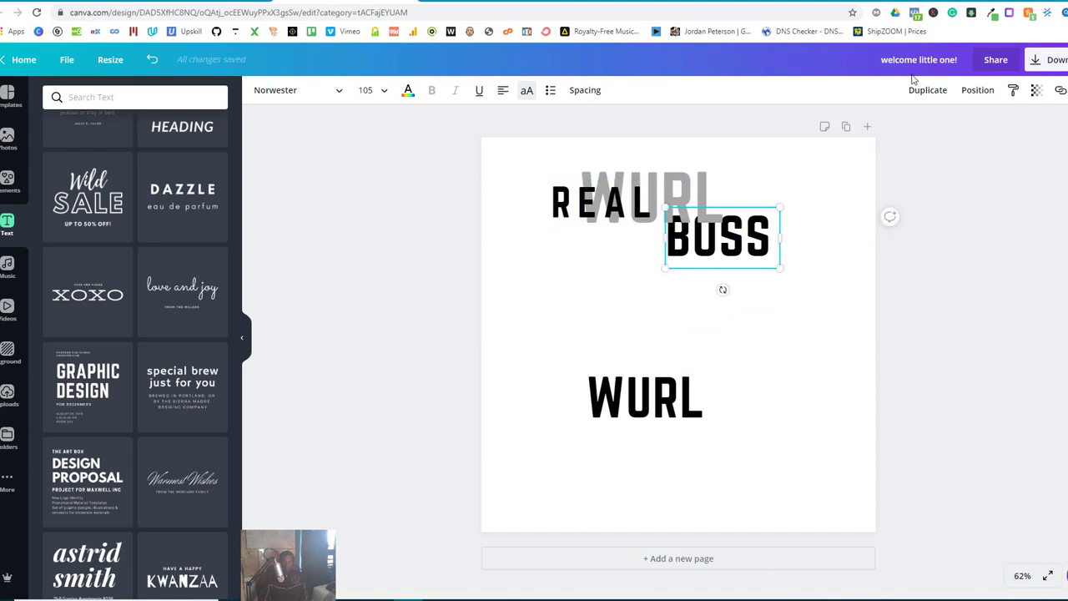
{"action": "left_click", "coordinate": [973, 90]}
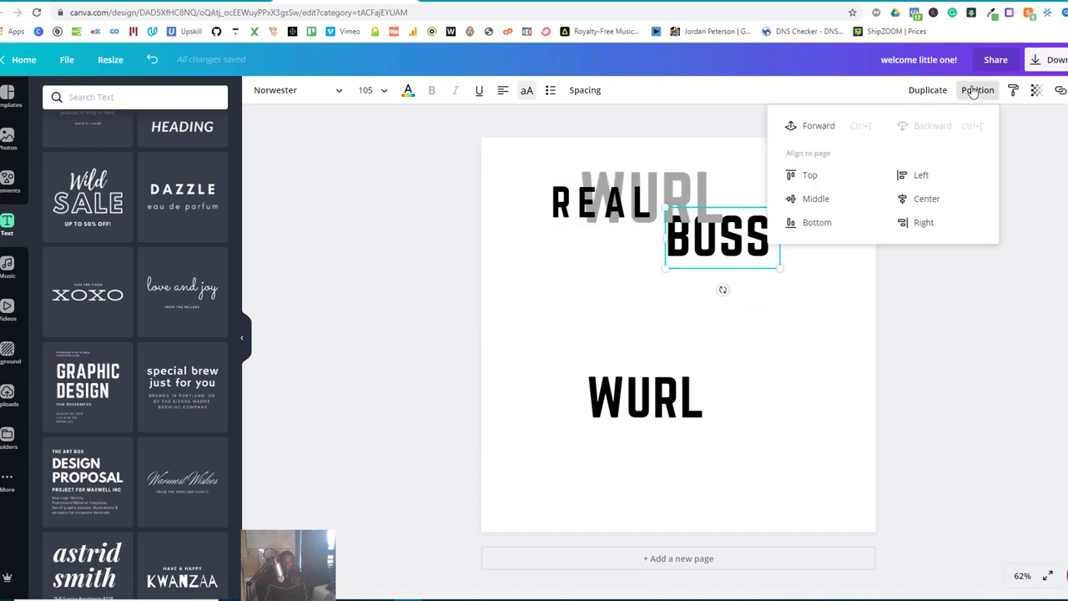
{"action": "left_click", "coordinate": [678, 405]}
{"action": "key", "text": "Delete"}
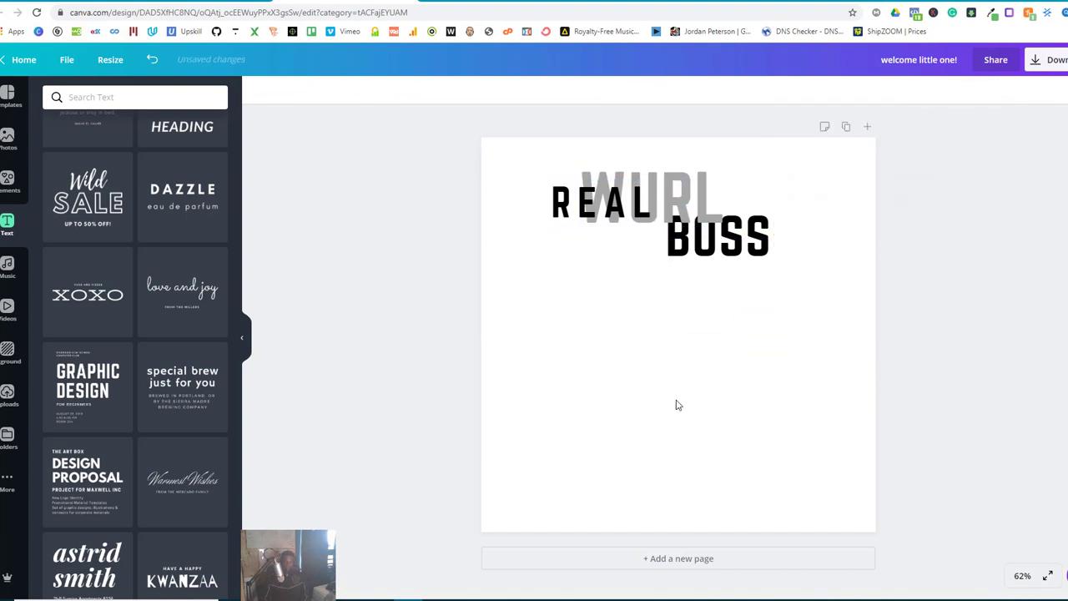
Step: Duplicate the BOSS text, place the copy lower on the page and delete the original behind WURL
{"action": "left_click", "coordinate": [718, 266]}
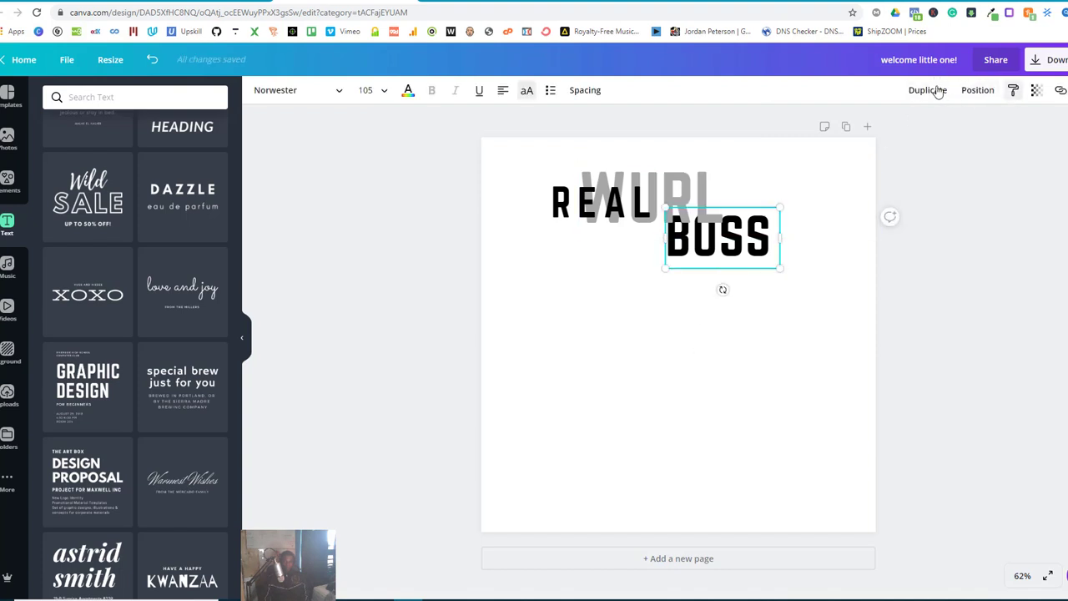
{"action": "left_click", "coordinate": [937, 90]}
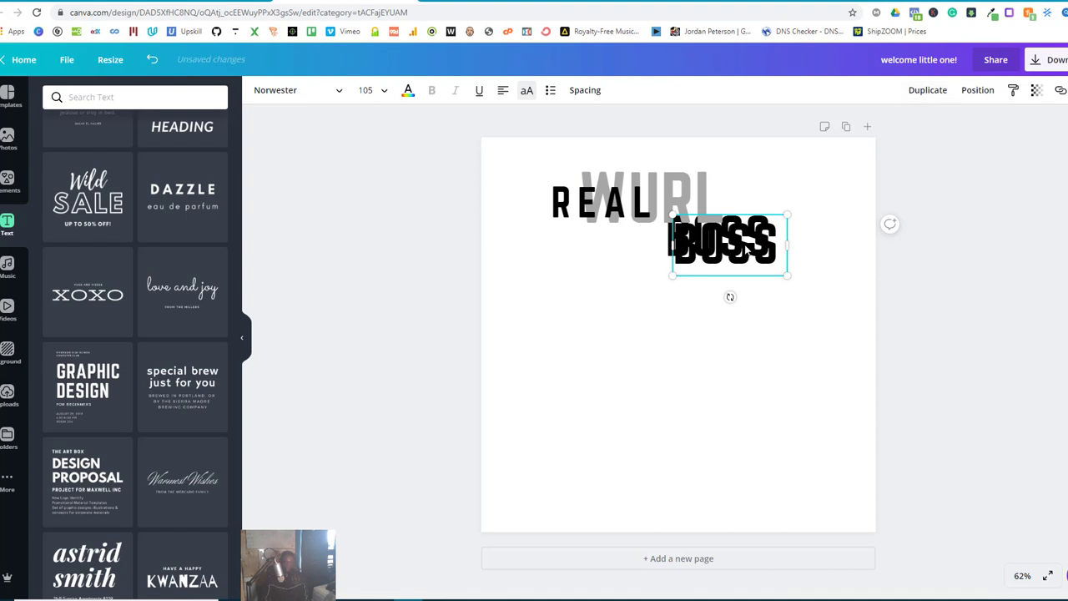
{"action": "left_click_drag", "start_coordinate": [746, 251], "coordinate": [702, 376]}
{"action": "left_click", "coordinate": [742, 247]}
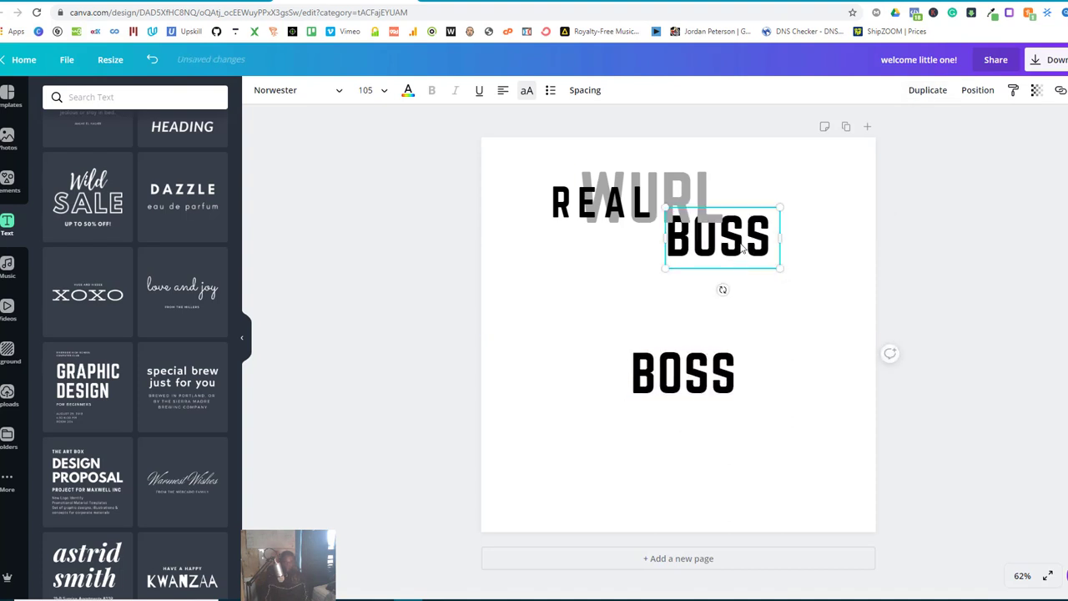
{"action": "left_click_drag", "start_coordinate": [742, 247], "coordinate": [776, 261]}
{"action": "key", "text": "Delete"}
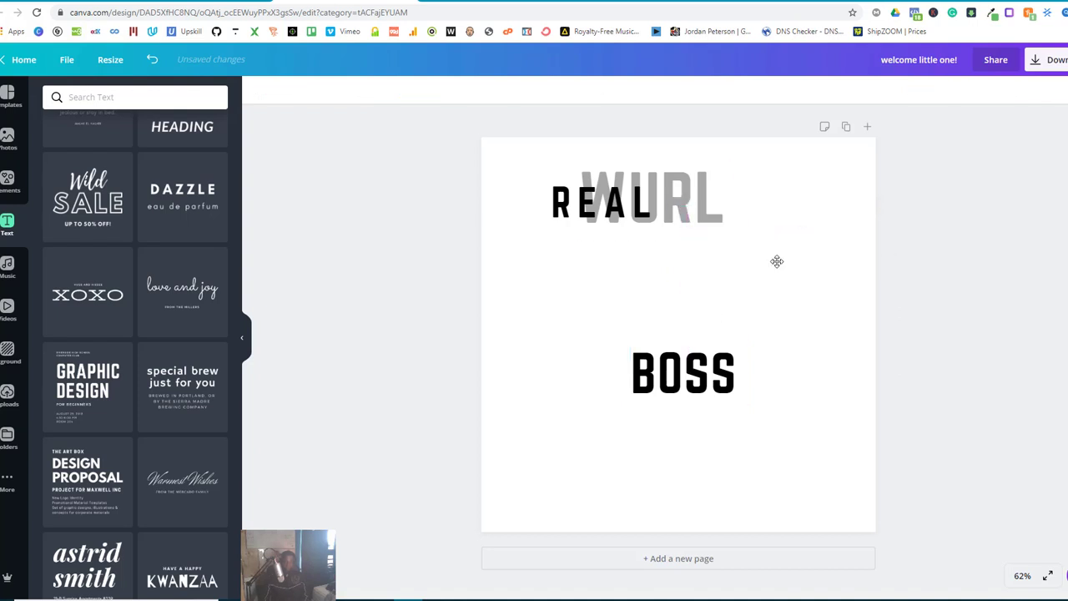
Step: Move the remaining BOSS text up beneath the right half of the grey WURL
{"action": "left_click", "coordinate": [708, 374]}
{"action": "left_click_drag", "start_coordinate": [708, 374], "coordinate": [701, 266]}
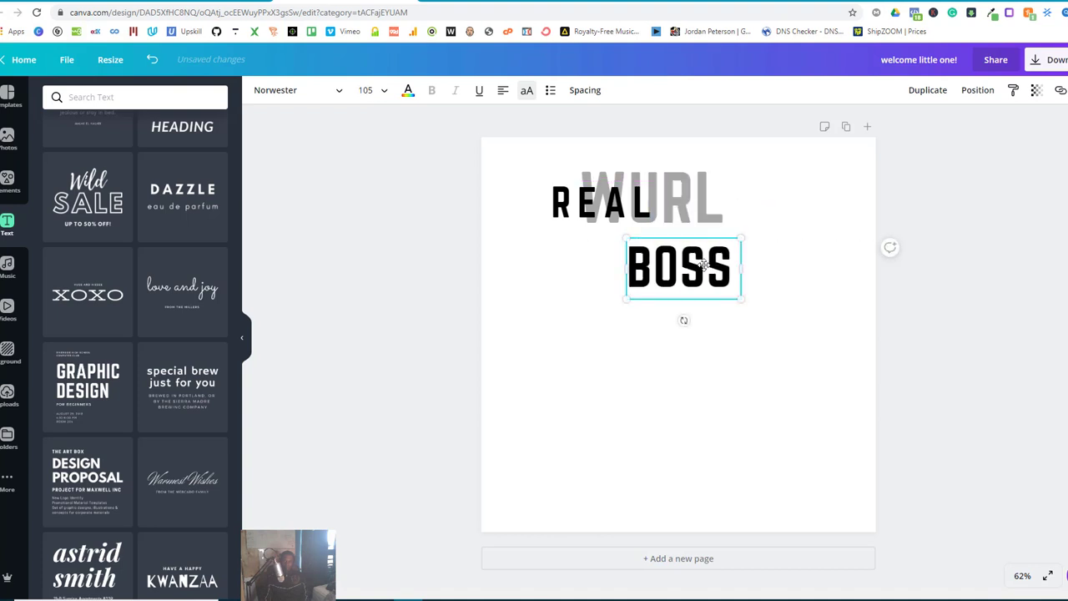
{"action": "left_click", "coordinate": [976, 92]}
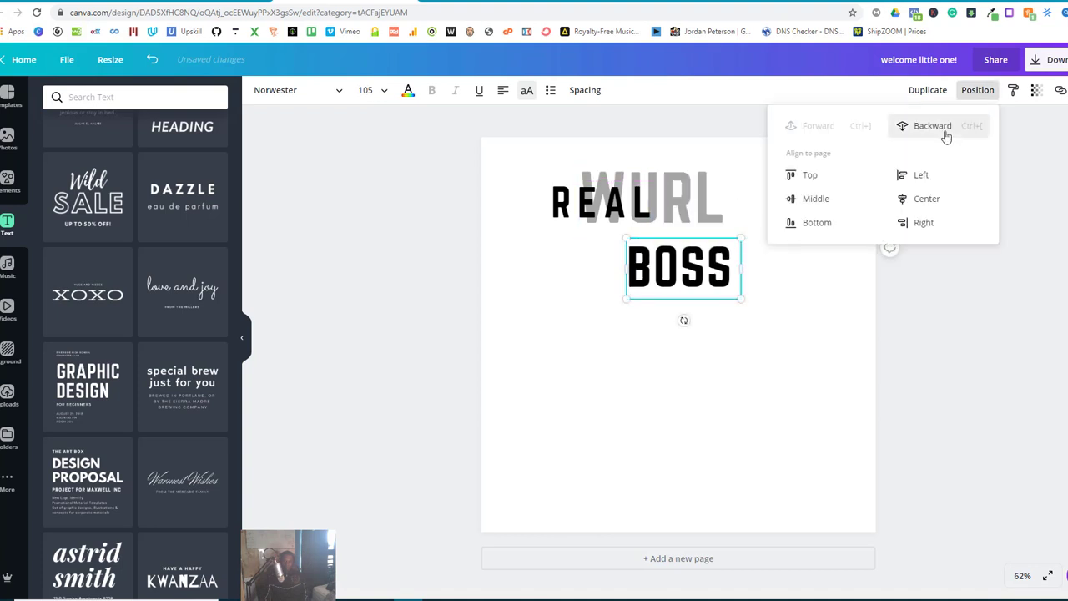
{"action": "left_click", "coordinate": [782, 334]}
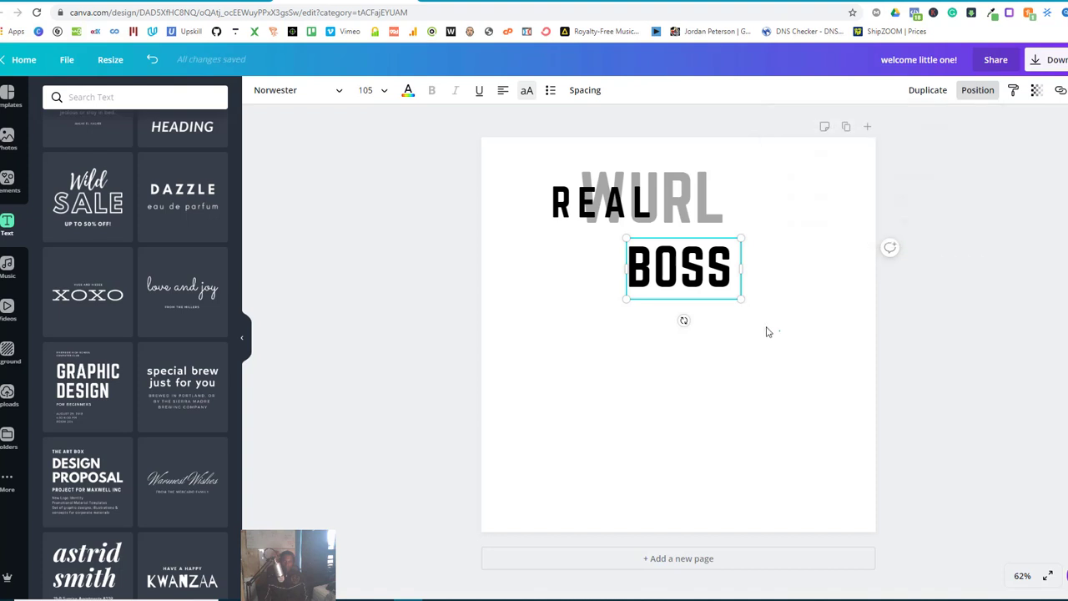
{"action": "left_click_drag", "start_coordinate": [678, 290], "coordinate": [707, 279]}
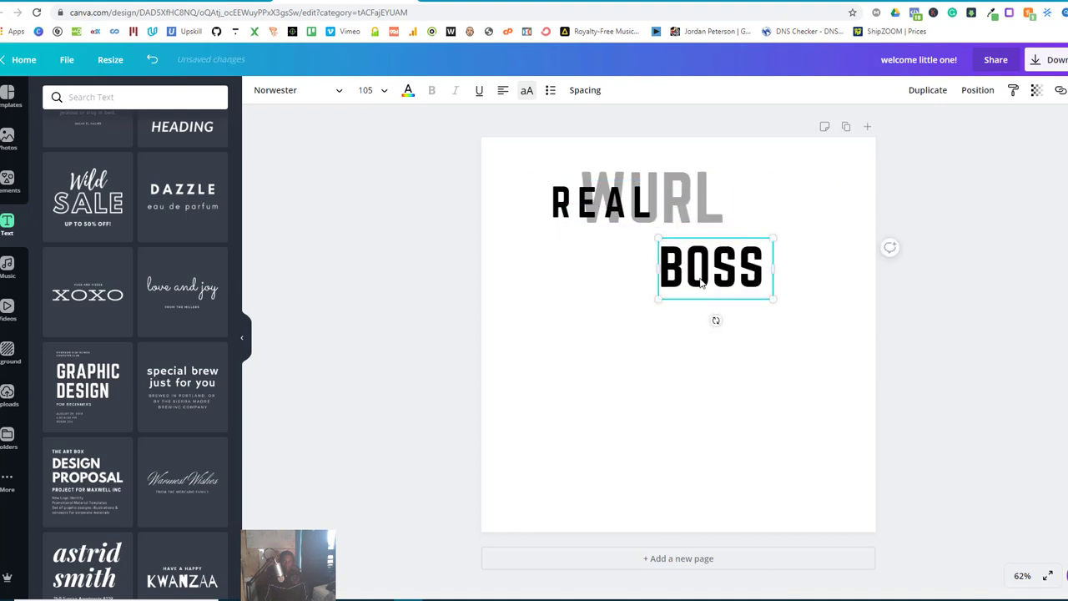
Step: Delete the BOSS text and duplicate the REAL text as its replacement
{"action": "key", "text": "BackSpace"}
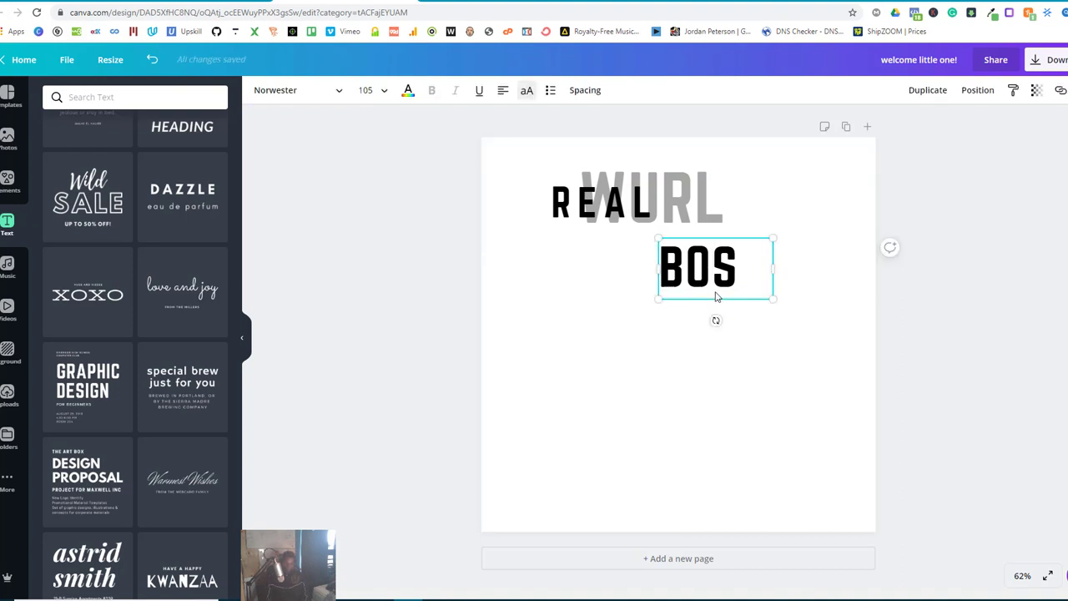
{"action": "key", "text": "Delete"}
{"action": "left_click", "coordinate": [601, 203]}
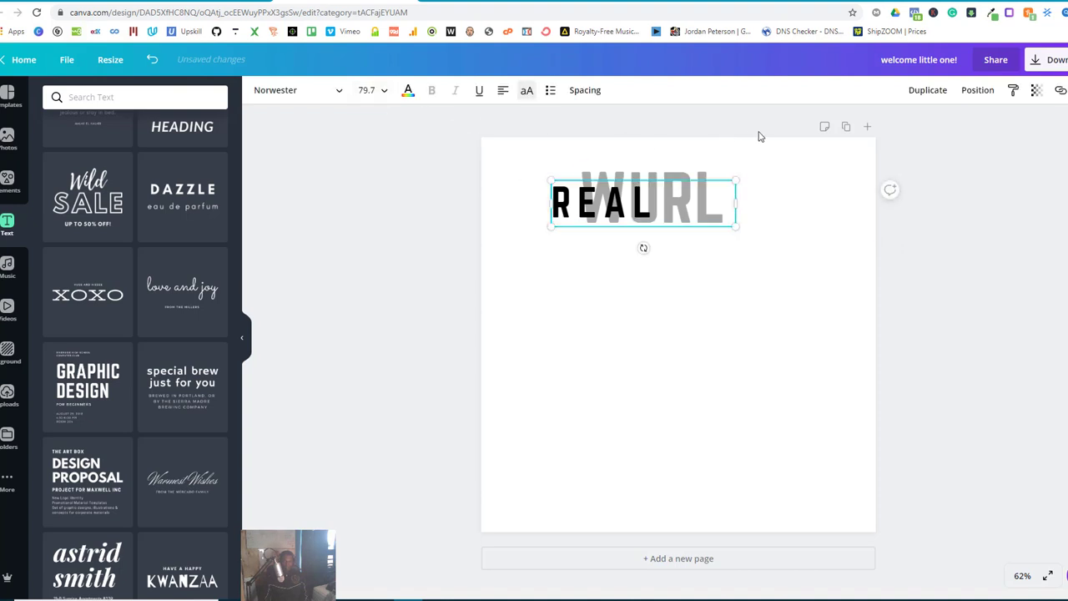
{"action": "left_click", "coordinate": [927, 89]}
Step: Move the duplicated REAL text to the right of the original and change its wording to BOSS
{"action": "left_click_drag", "start_coordinate": [626, 207], "coordinate": [736, 207]}
{"action": "double_click", "coordinate": [734, 203]}
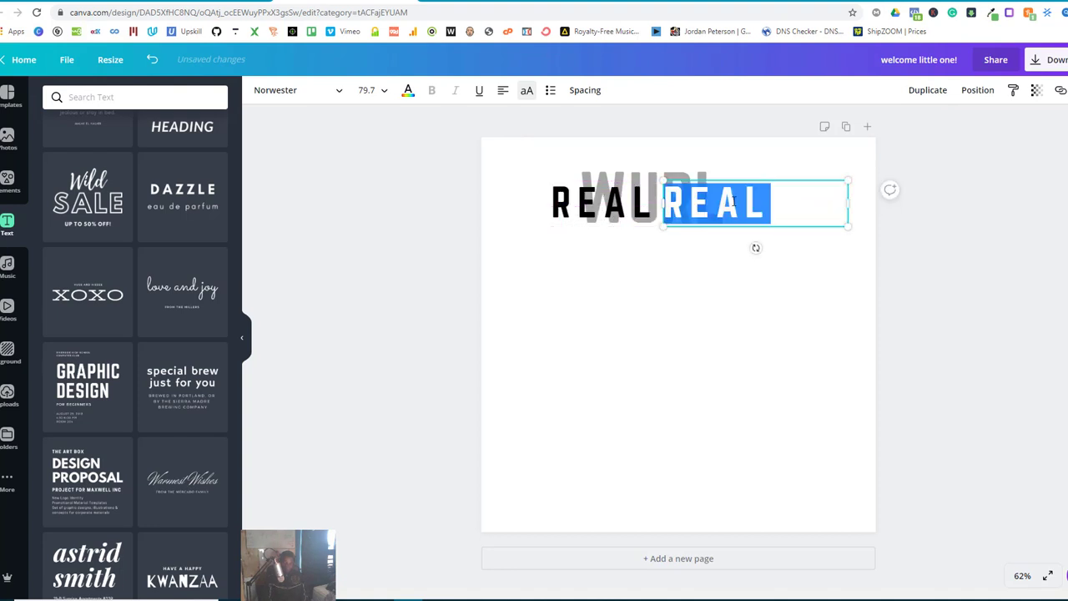
{"action": "type", "text": "B"}
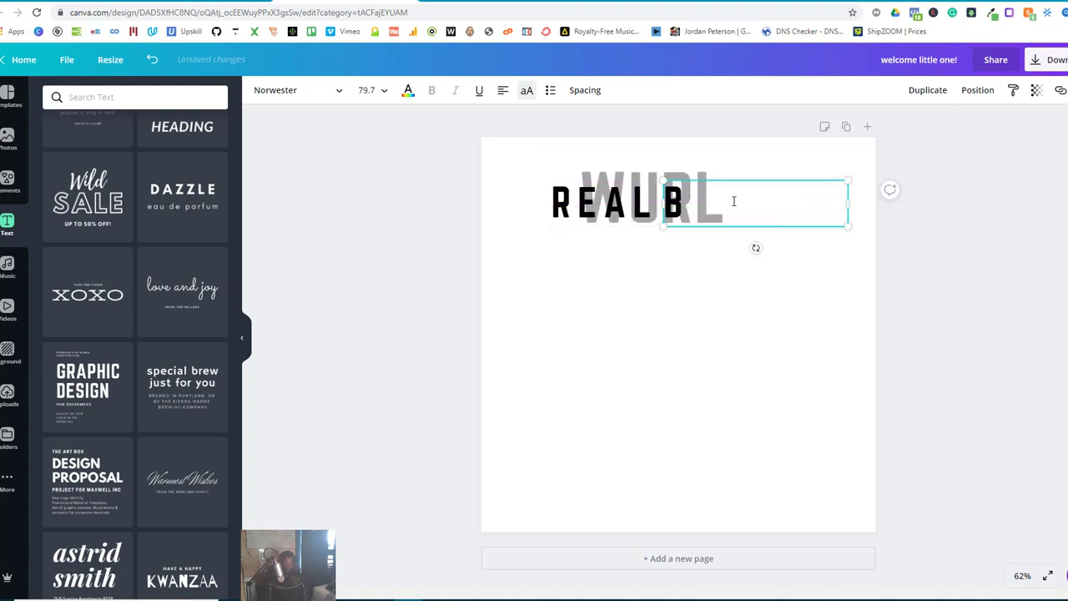
{"action": "type", "text": "OSS"}
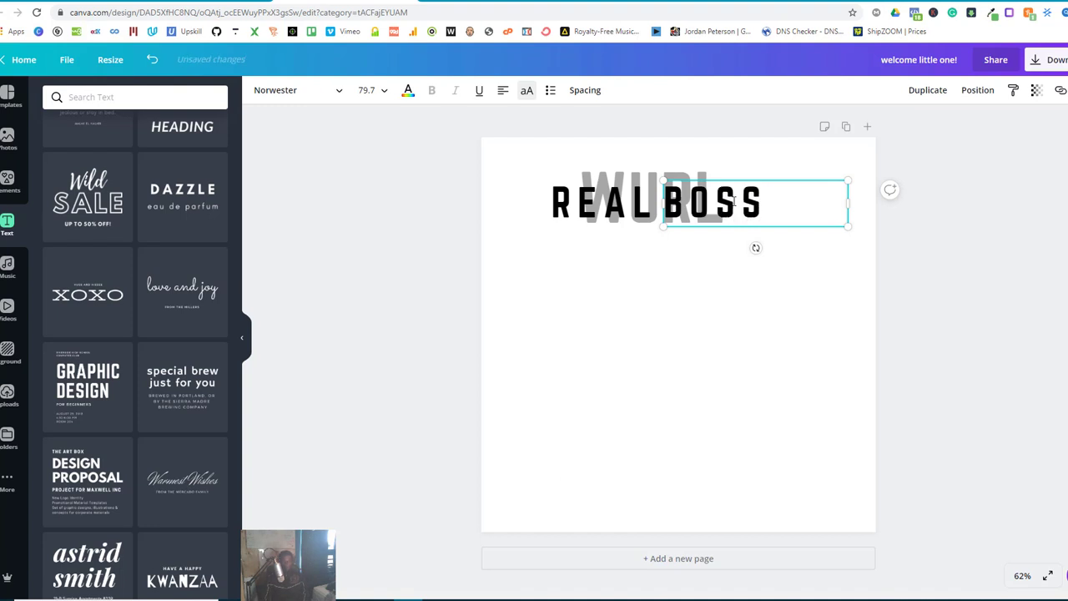
Step: Group the REAL, BOSS and WURL texts, move them down to the middle of the page and ungroup them
{"action": "left_click_drag", "start_coordinate": [653, 265], "coordinate": [899, 143]}
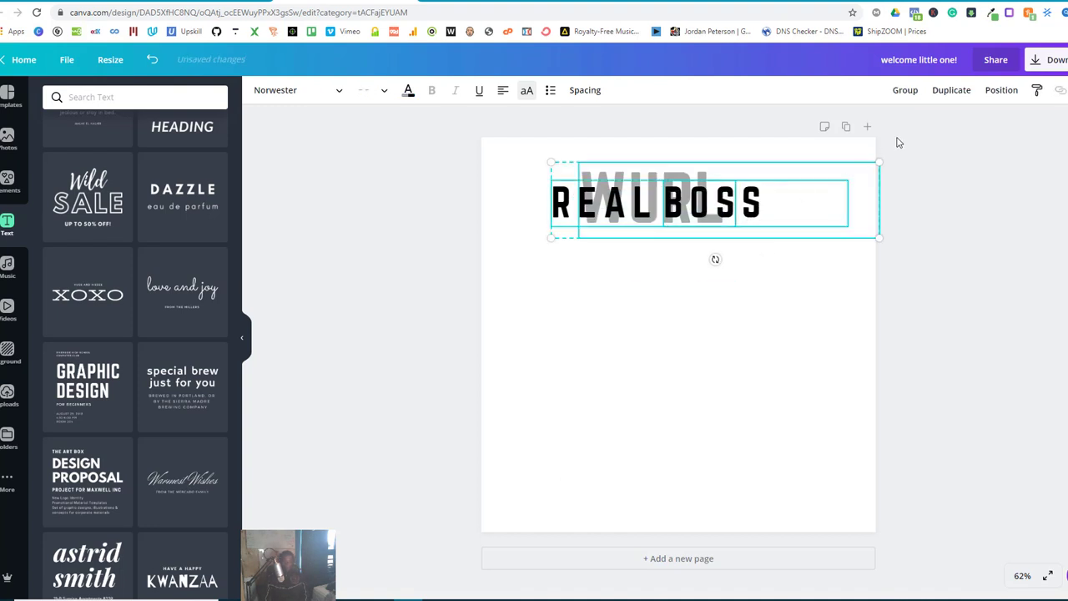
{"action": "left_click", "coordinate": [904, 90]}
{"action": "left_click_drag", "start_coordinate": [699, 202], "coordinate": [686, 361]}
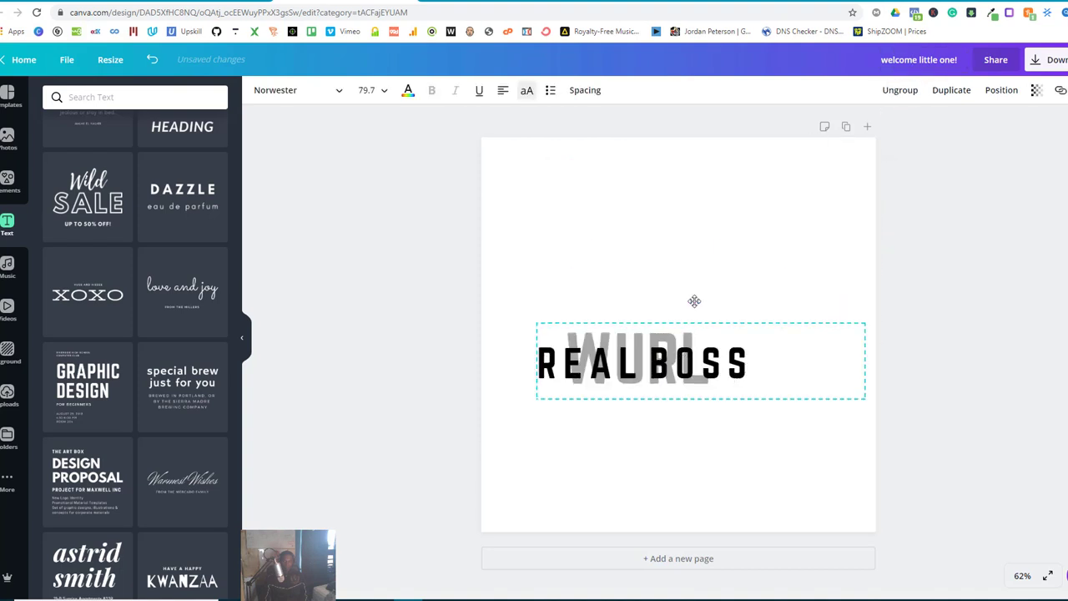
{"action": "left_click", "coordinate": [714, 271]}
{"action": "left_click", "coordinate": [705, 337]}
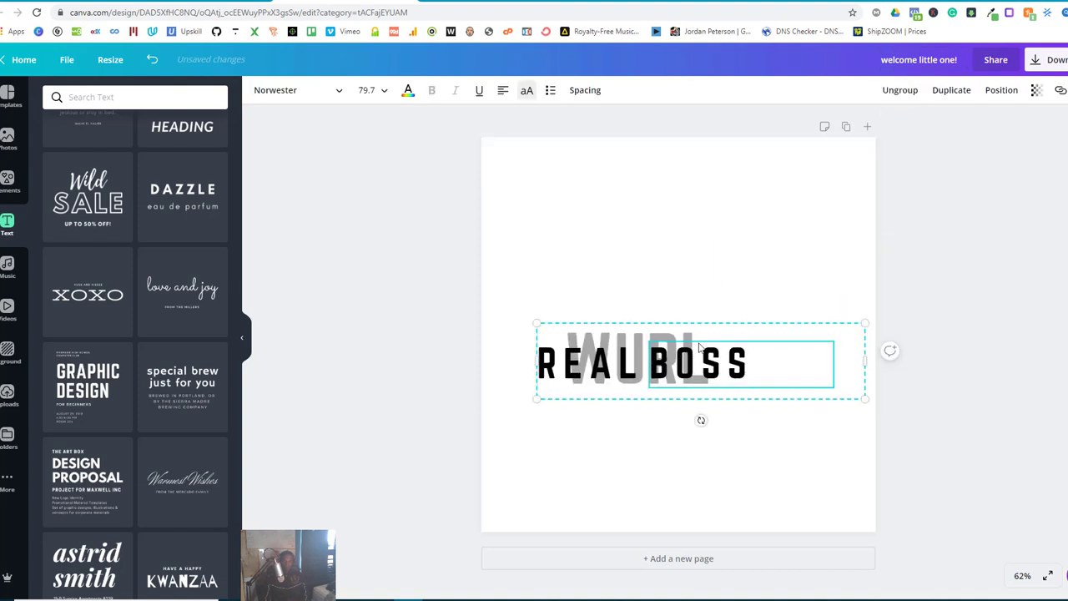
{"action": "left_click", "coordinate": [899, 90]}
{"action": "left_click", "coordinate": [827, 235]}
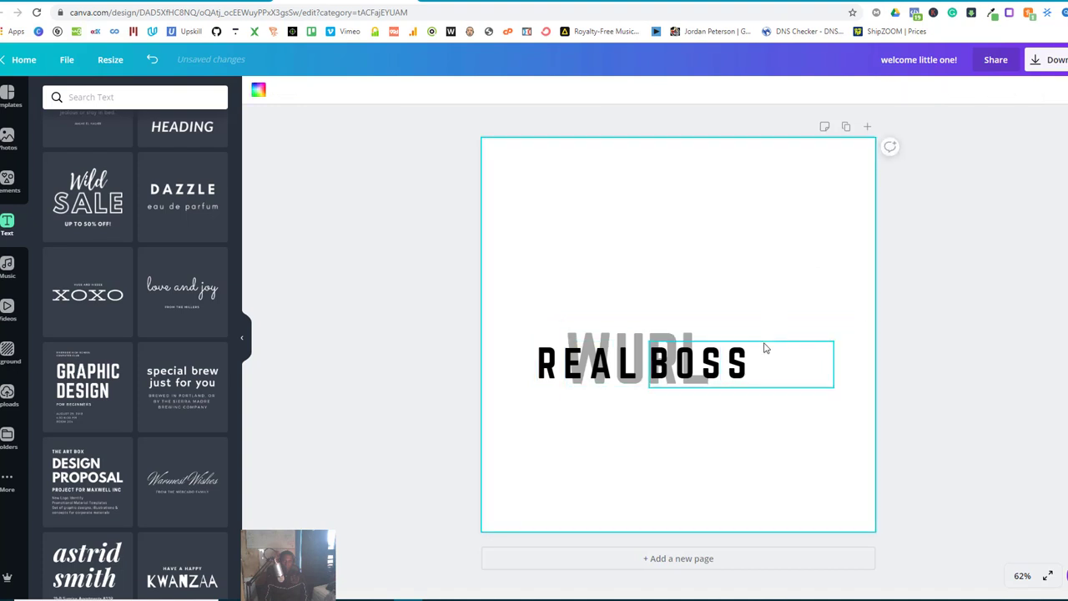
Step: Reposition BOSS and REAL level with each other along the upper edge of WURL, with a gap between them
{"action": "left_click_drag", "start_coordinate": [763, 348], "coordinate": [819, 278]}
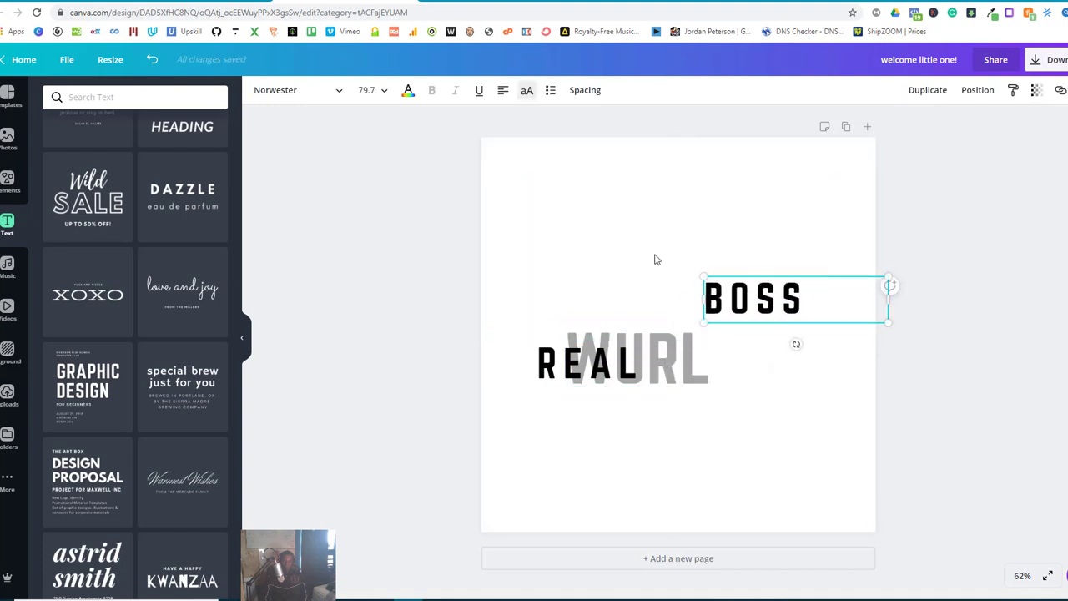
{"action": "left_click", "coordinate": [656, 322]}
{"action": "left_click", "coordinate": [740, 298]}
{"action": "left_click_drag", "start_coordinate": [740, 298], "coordinate": [740, 318]}
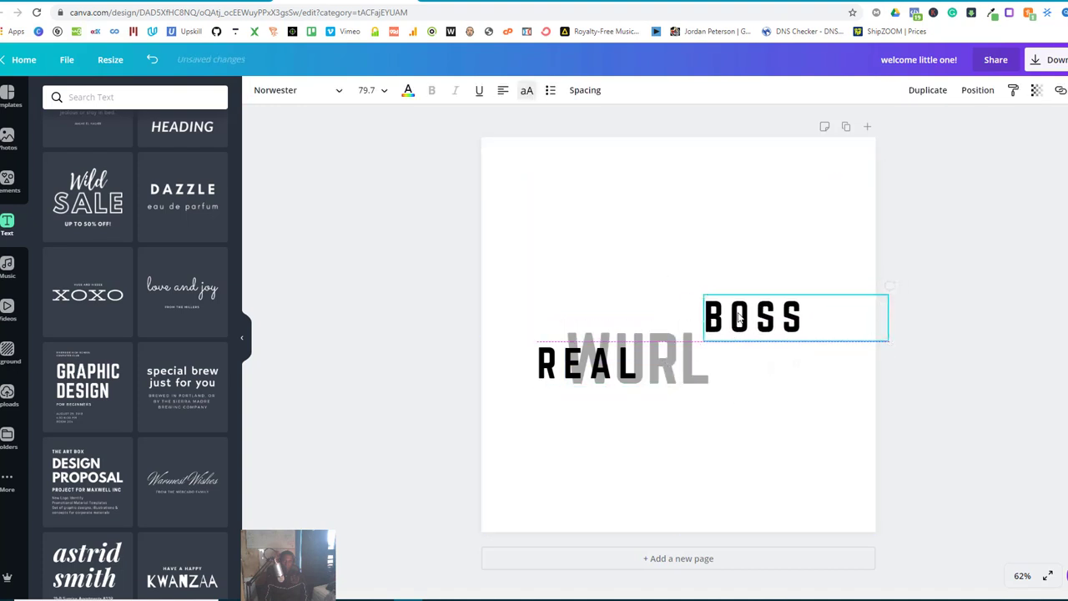
{"action": "left_click", "coordinate": [628, 345]}
{"action": "left_click_drag", "start_coordinate": [628, 344], "coordinate": [638, 301]}
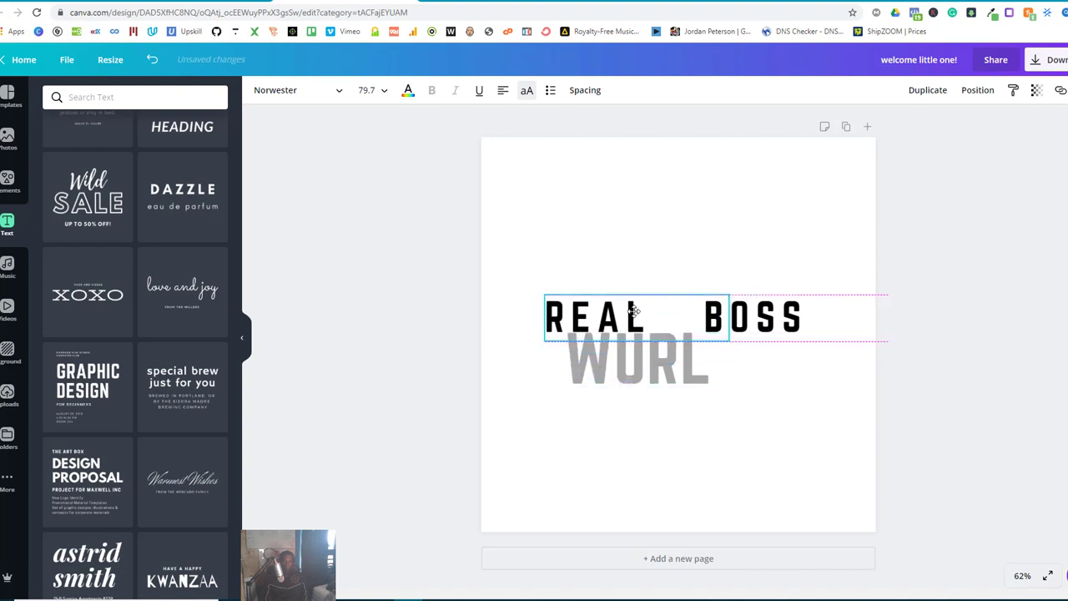
Step: Move WURL up behind REAL and BOSS, and bring the two black words closer together
{"action": "left_click", "coordinate": [700, 318]}
{"action": "left_click_drag", "start_coordinate": [666, 375], "coordinate": [708, 320]}
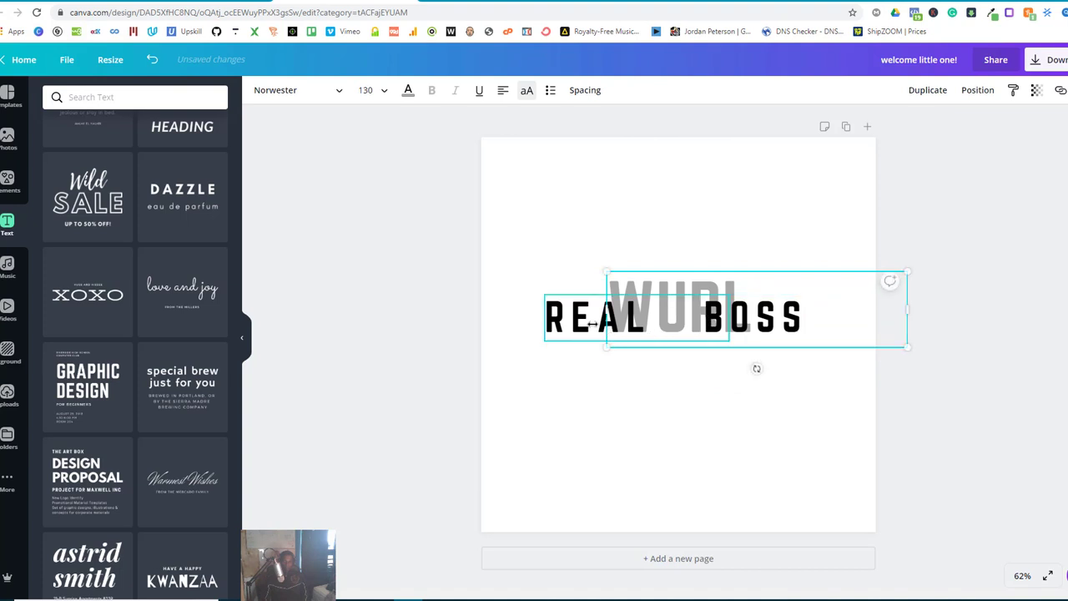
{"action": "left_click_drag", "start_coordinate": [586, 325], "coordinate": [603, 321]}
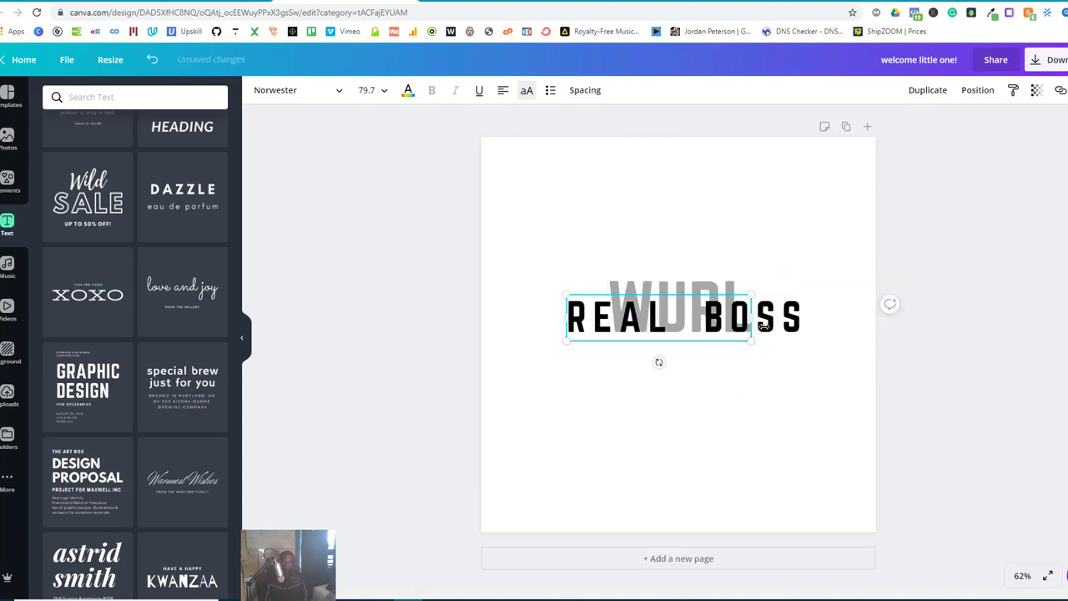
{"action": "left_click_drag", "start_coordinate": [759, 328], "coordinate": [773, 304]}
{"action": "left_click", "coordinate": [820, 255]}
{"action": "left_click", "coordinate": [752, 256]}
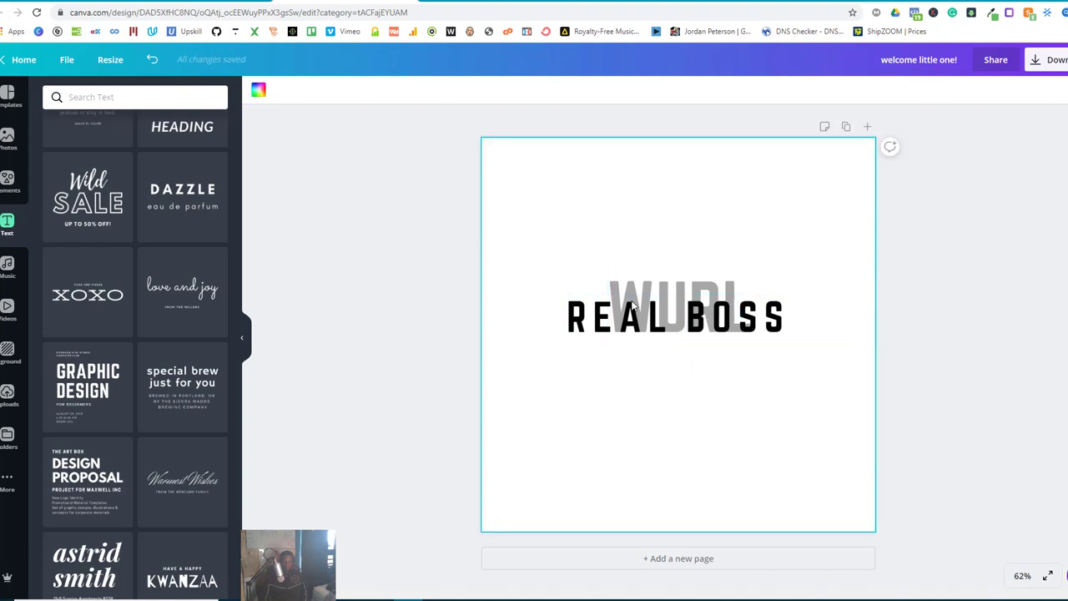
Step: Nudge WURL slightly left and align it to the horizontal center of the page
{"action": "left_click", "coordinate": [689, 279]}
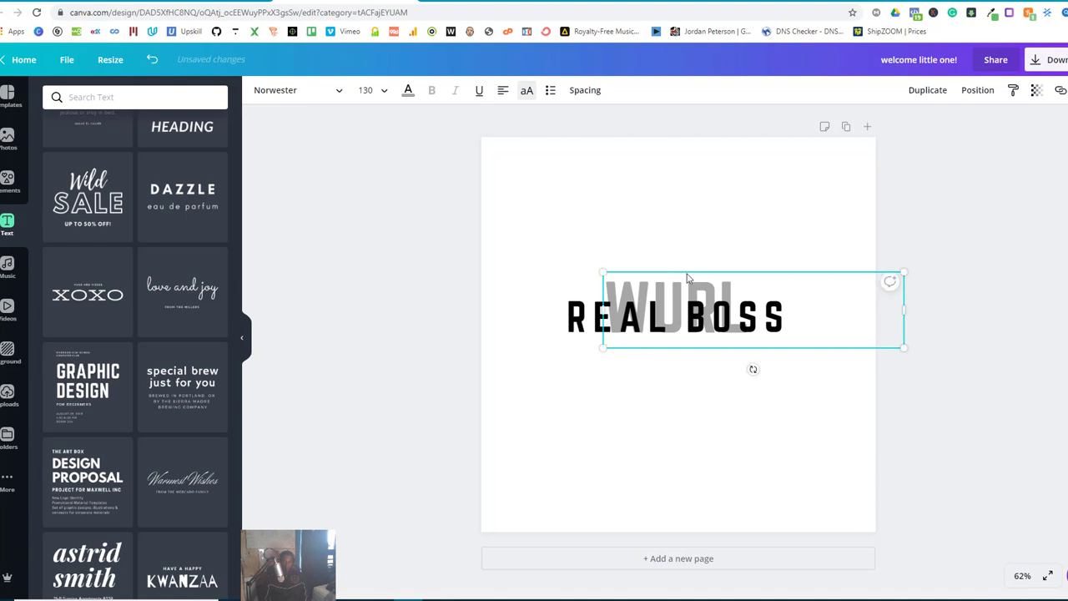
{"action": "mouse_move", "coordinate": [689, 279]}
{"action": "left_mouse_down"}
{"action": "mouse_move", "coordinate": [672, 274]}
{"action": "mouse_move", "coordinate": [684, 281]}
{"action": "left_mouse_up"}
{"action": "left_click", "coordinate": [965, 93]}
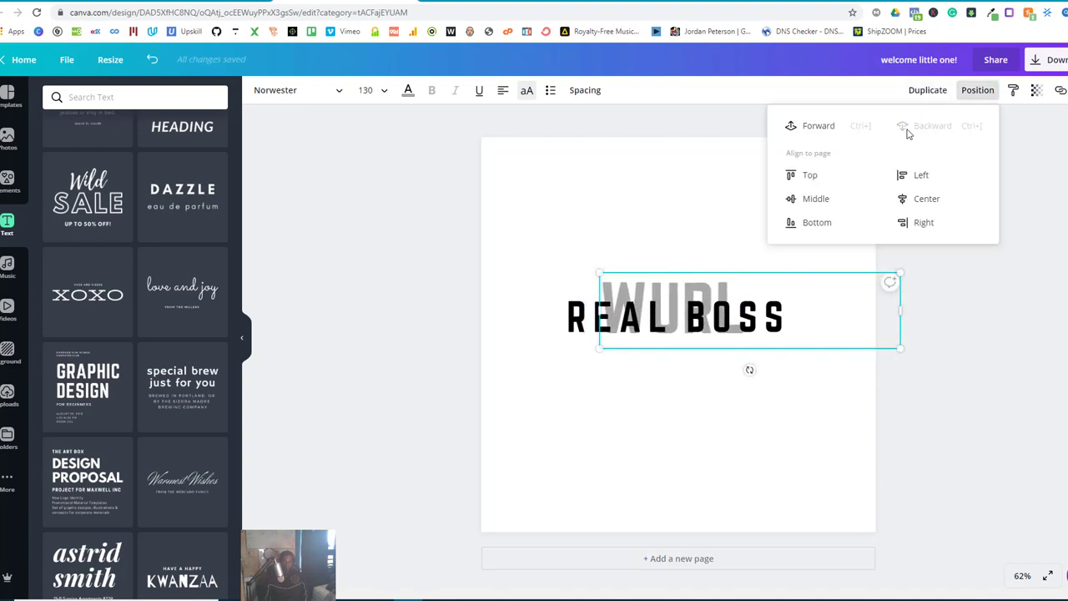
{"action": "left_click", "coordinate": [916, 198]}
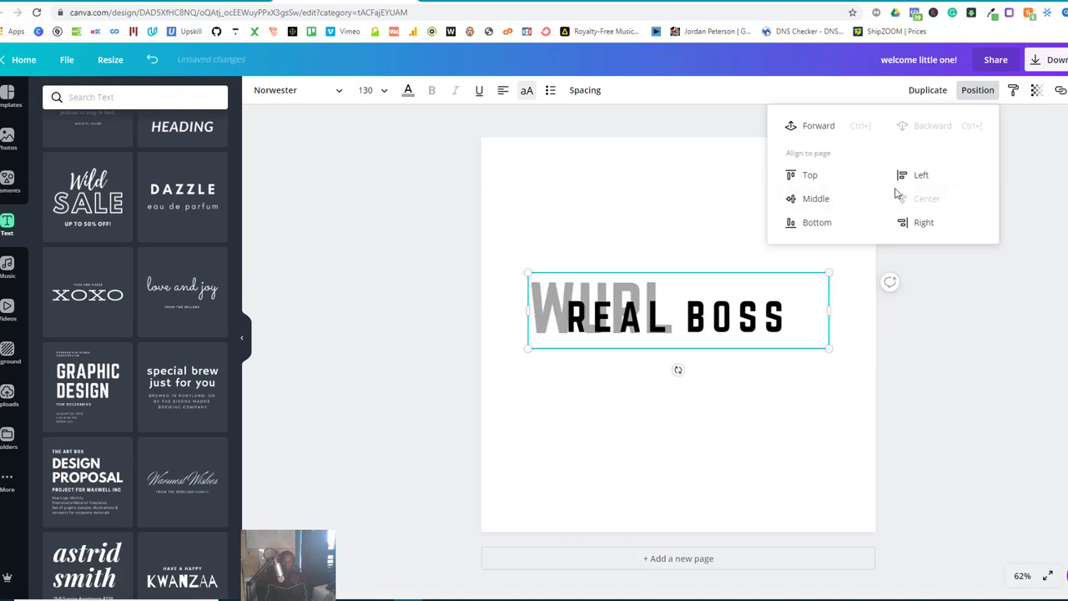
{"action": "left_click", "coordinate": [656, 247]}
Step: Move WURL clear above REAL BOSS and align it to the horizontal center of the page
{"action": "left_click_drag", "start_coordinate": [640, 277], "coordinate": [691, 203]}
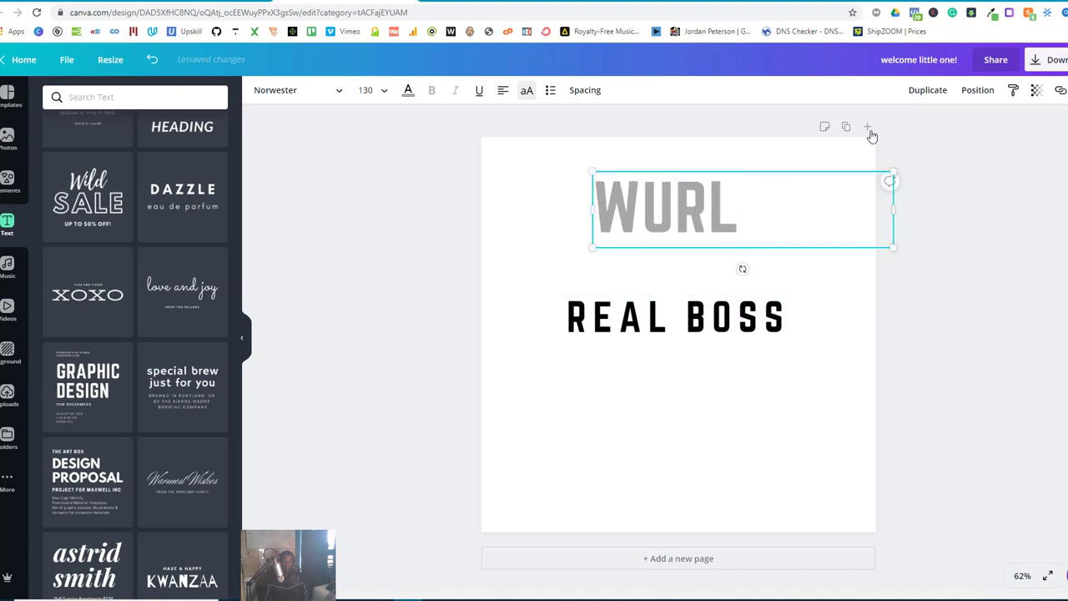
{"action": "left_click", "coordinate": [970, 93]}
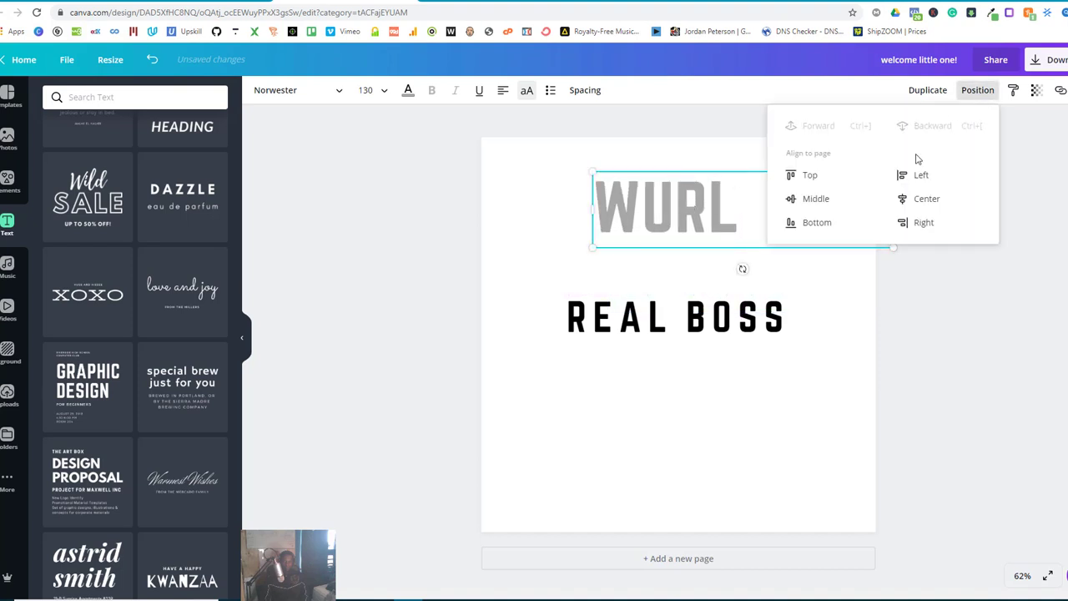
{"action": "left_click", "coordinate": [917, 197]}
{"action": "left_click", "coordinate": [576, 260]}
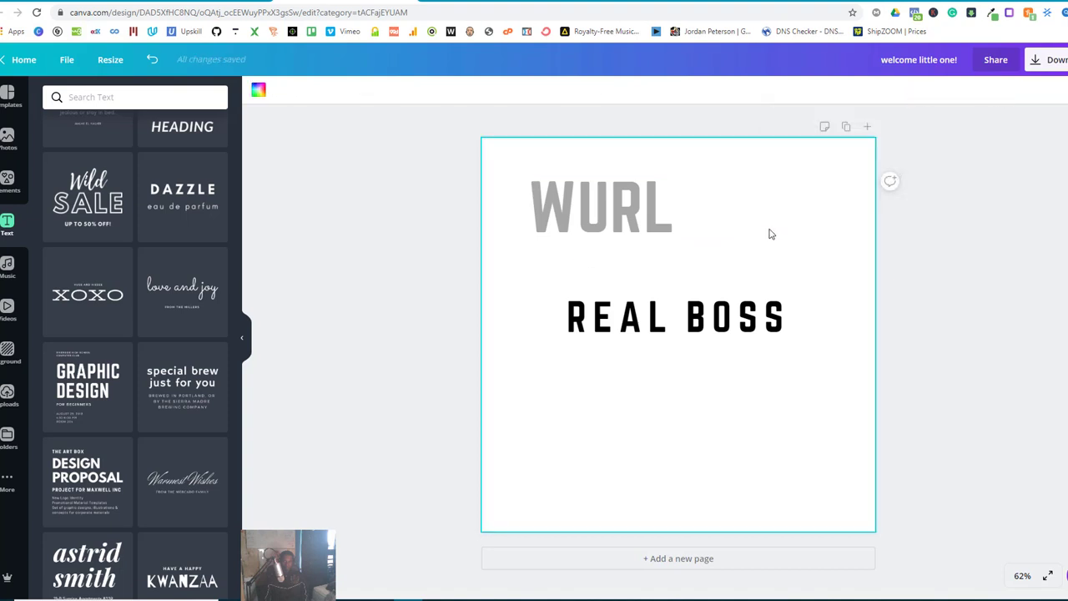
Step: Narrow the WURL text box to fit closer around the word and center it horizontally on the page
{"action": "left_click", "coordinate": [768, 232]}
{"action": "left_click_drag", "start_coordinate": [824, 218], "coordinate": [703, 211]}
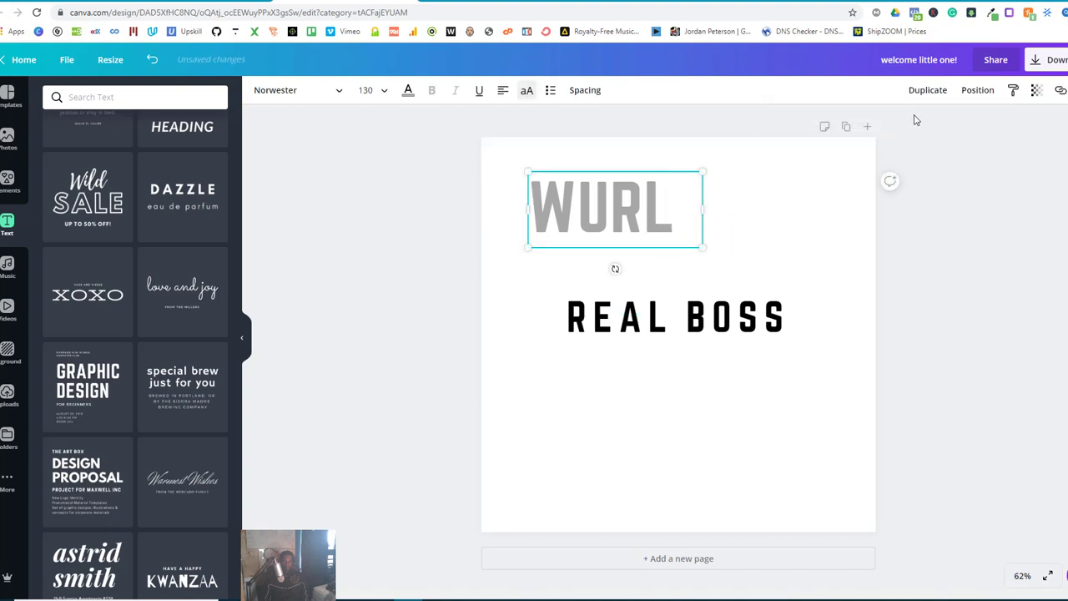
{"action": "left_click", "coordinate": [975, 90]}
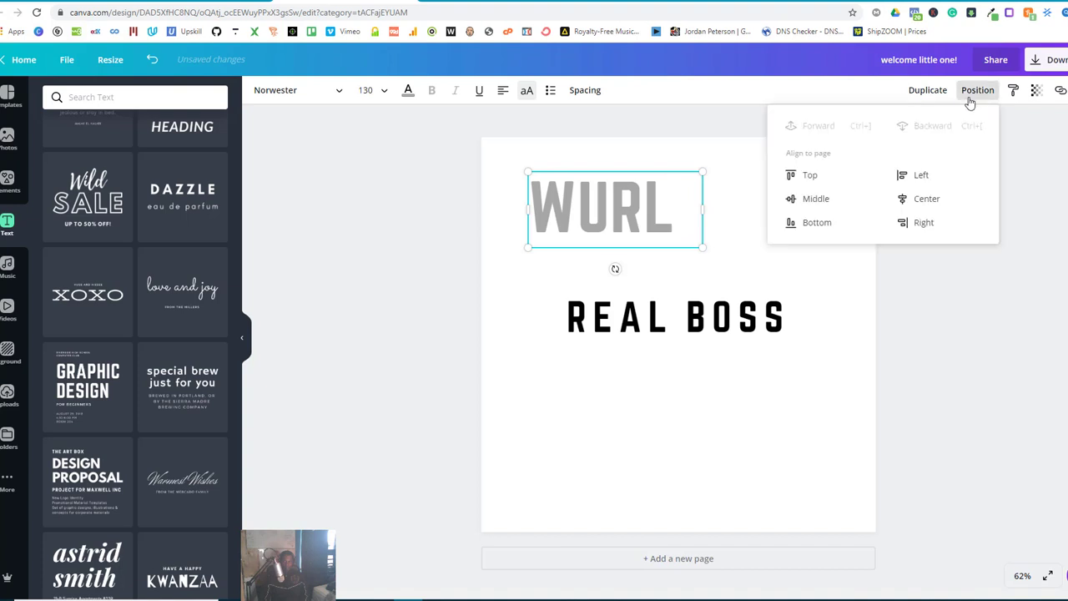
{"action": "left_click", "coordinate": [915, 199]}
{"action": "left_click", "coordinate": [797, 372]}
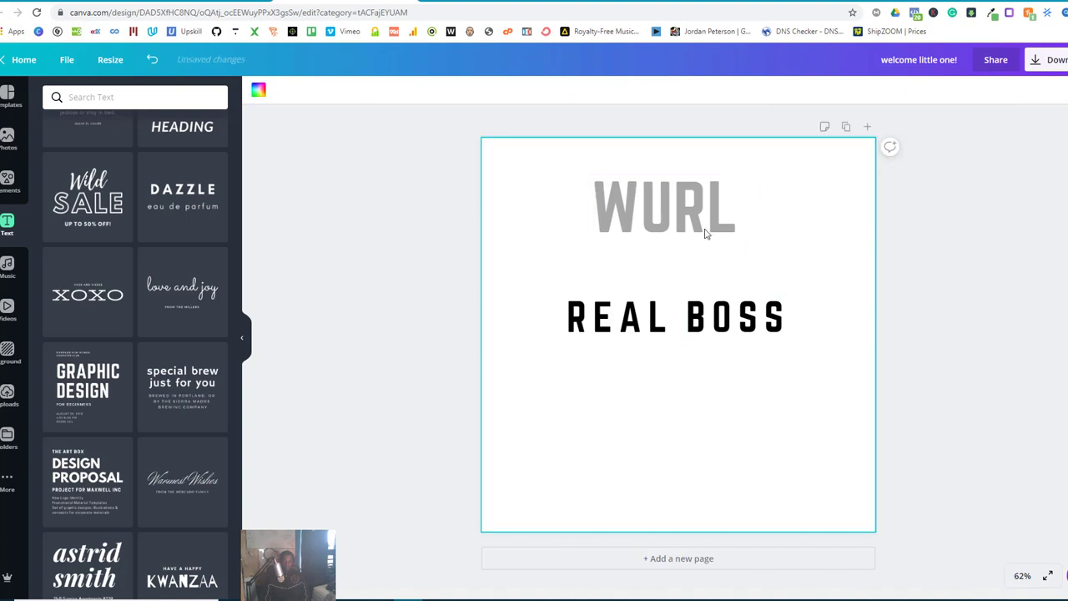
Step: Move WURL down behind REAL BOSS and tighten the gap between REAL and BOSS
{"action": "left_click_drag", "start_coordinate": [706, 234], "coordinate": [703, 310]}
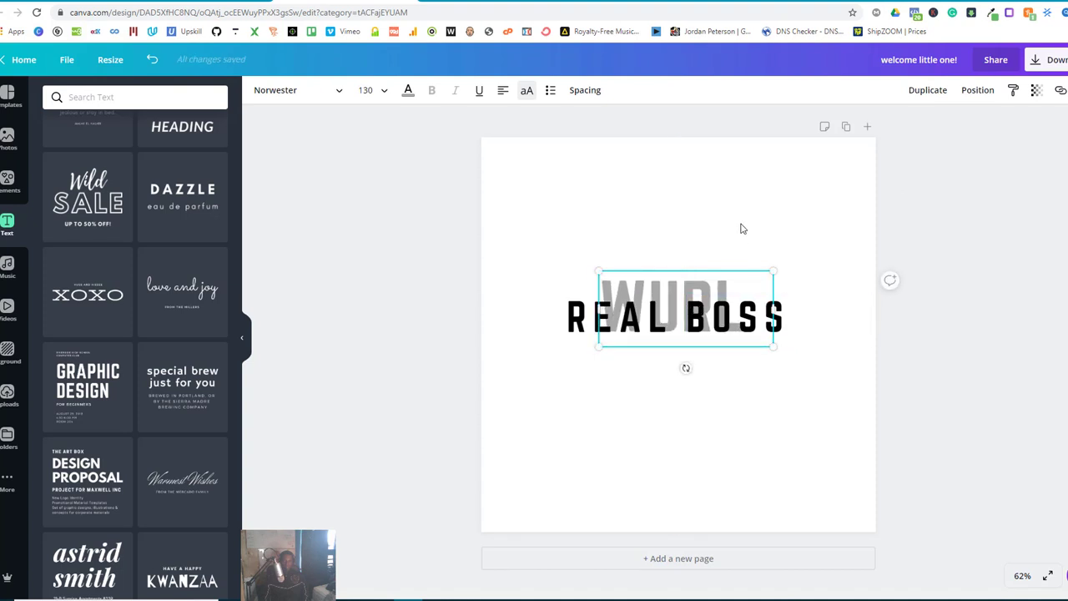
{"action": "left_click", "coordinate": [694, 196]}
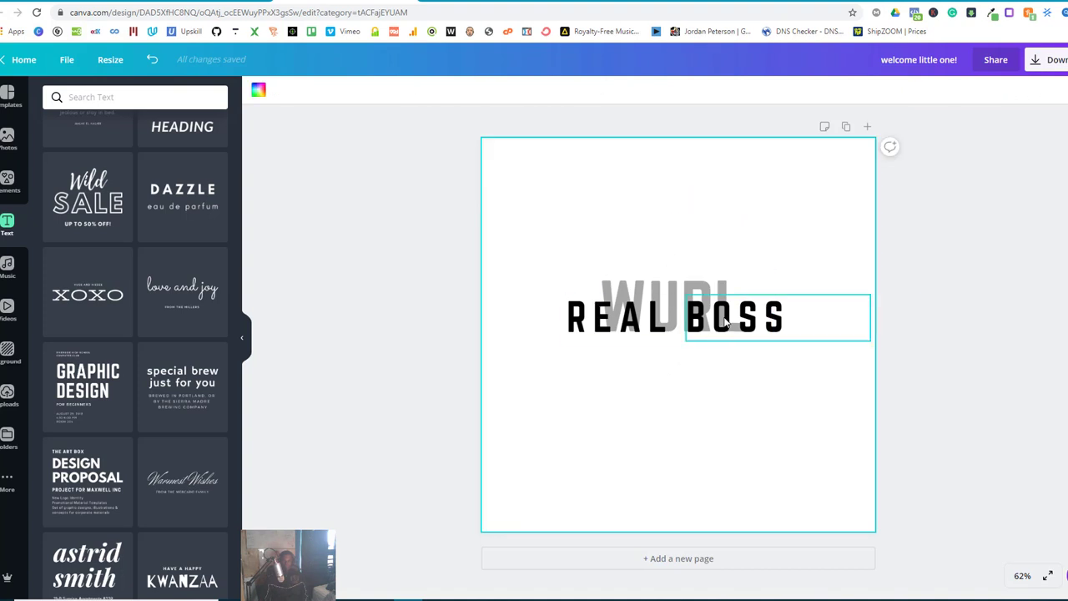
{"action": "left_click_drag", "start_coordinate": [723, 318], "coordinate": [715, 318]}
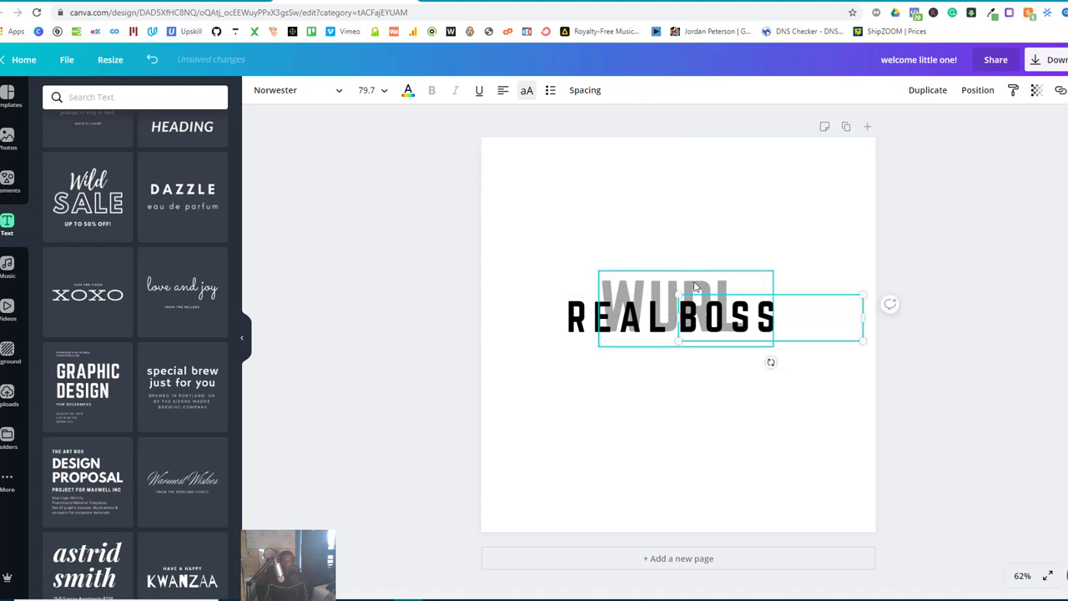
{"action": "left_click_drag", "start_coordinate": [715, 319], "coordinate": [713, 316]}
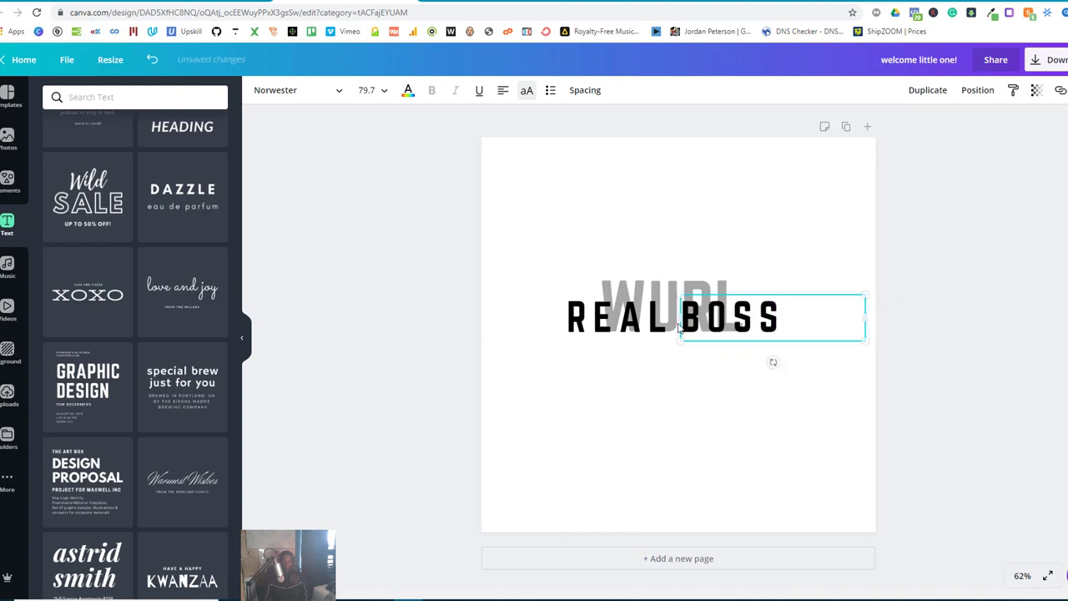
{"action": "left_click", "coordinate": [651, 326]}
{"action": "left_click_drag", "start_coordinate": [652, 326], "coordinate": [712, 322]}
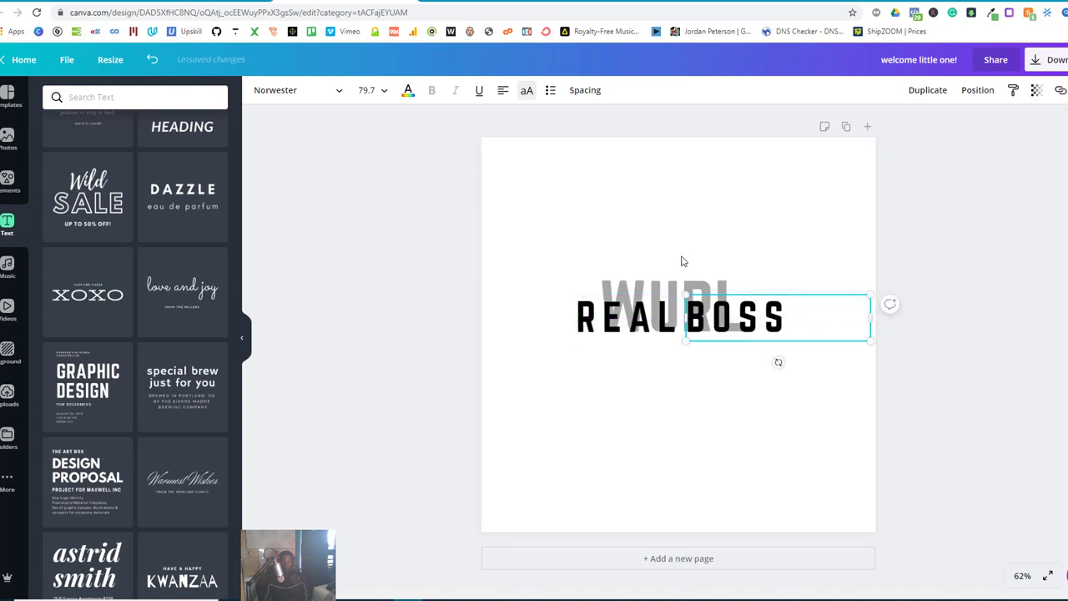
{"action": "left_click", "coordinate": [771, 209]}
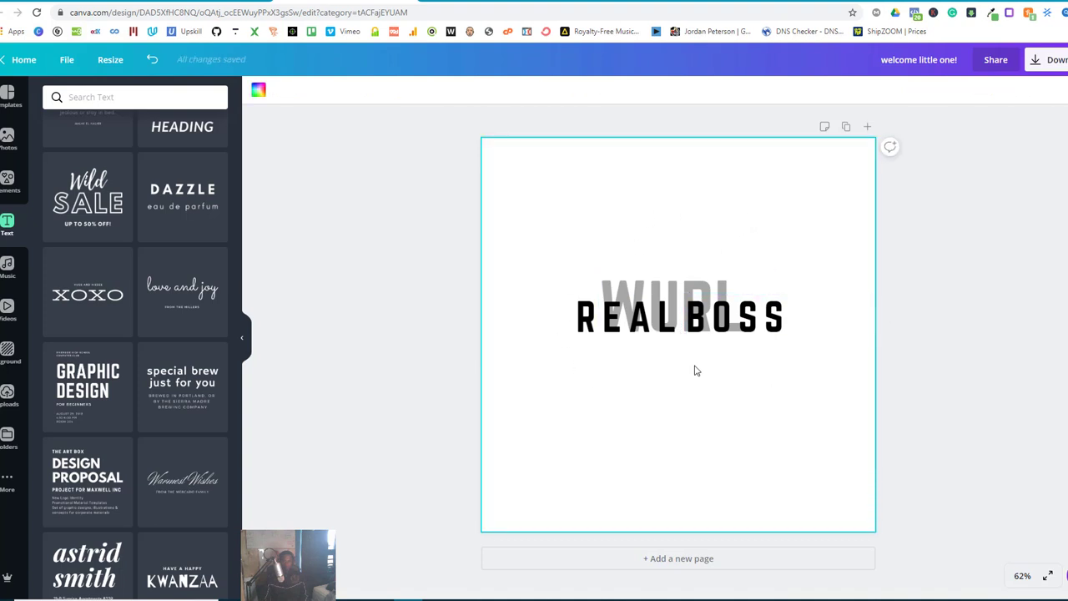
Step: Add the square outline from the Shapes elements and reduce its height to make a wide frame ending at REAL BOSS
{"action": "left_click", "coordinate": [6, 181]}
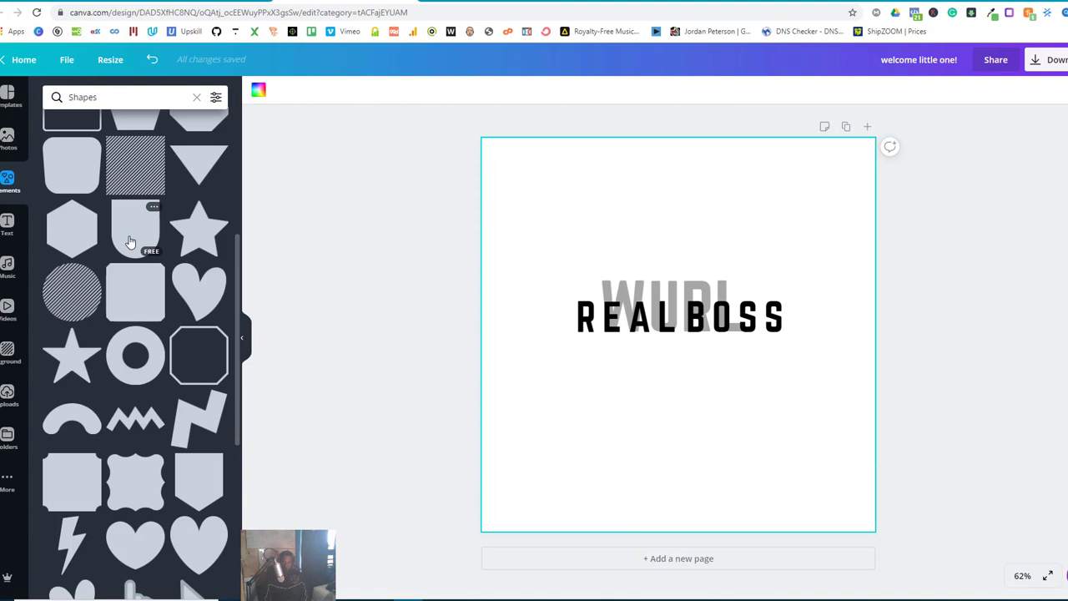
{"action": "scroll", "coordinate": [131, 242], "scroll_direction": "up", "scroll_amount": 4}
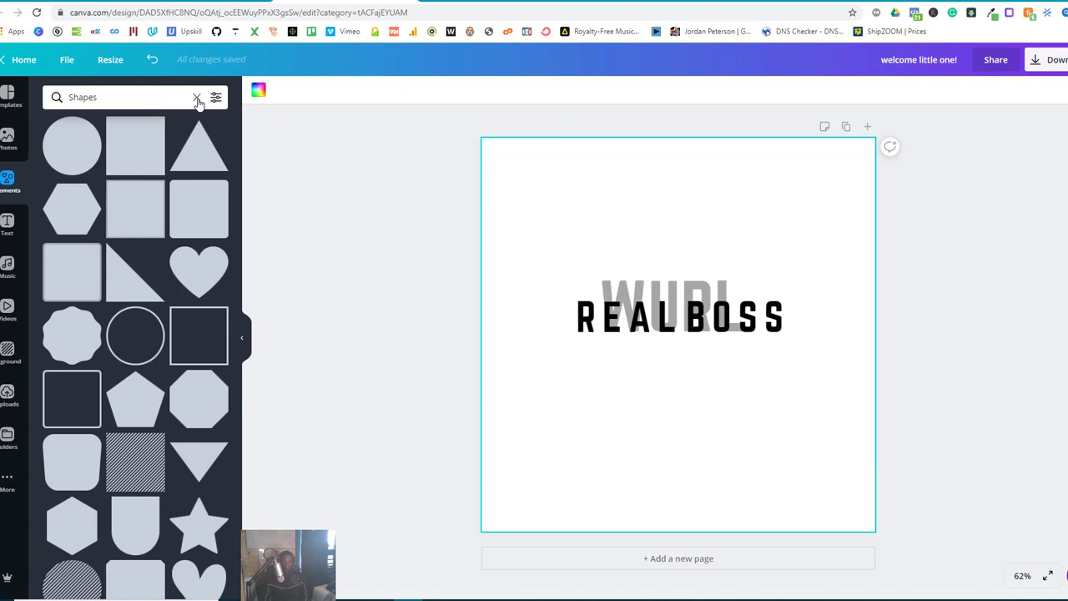
{"action": "left_click", "coordinate": [199, 340]}
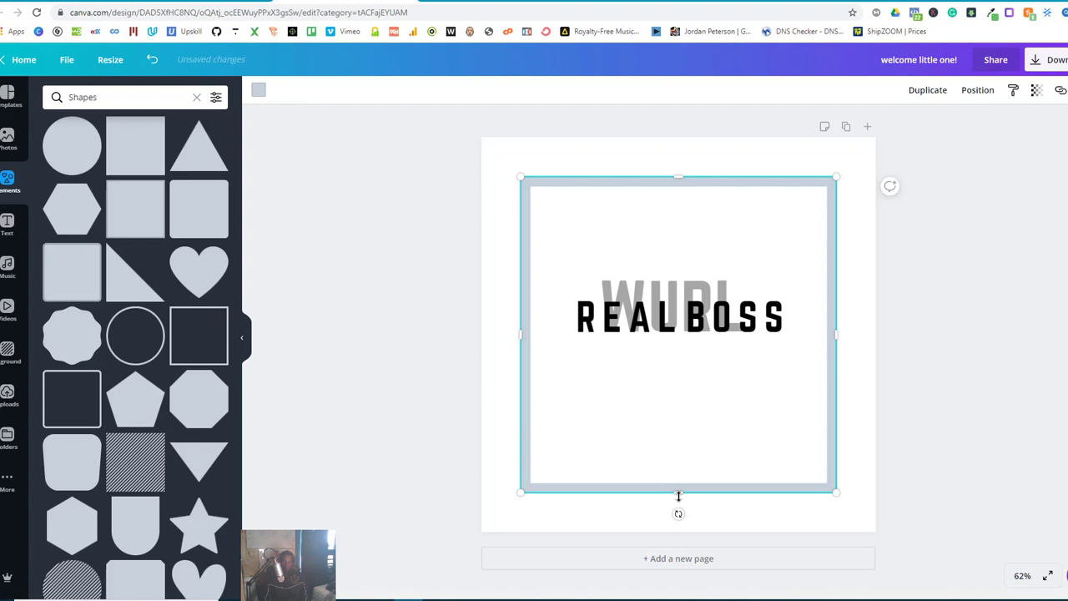
{"action": "left_click_drag", "start_coordinate": [679, 491], "coordinate": [695, 330]}
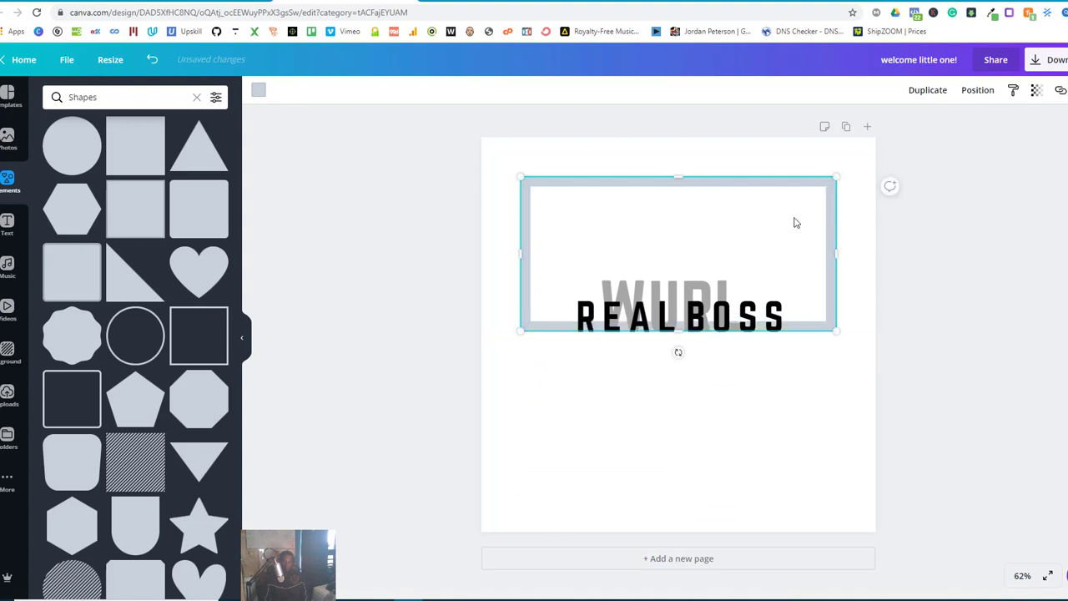
Step: Shrink the rectangular frame proportionally to about 554 by 271 so it roughly matches the width of REAL BOSS
{"action": "left_click_drag", "start_coordinate": [835, 178], "coordinate": [788, 238]}
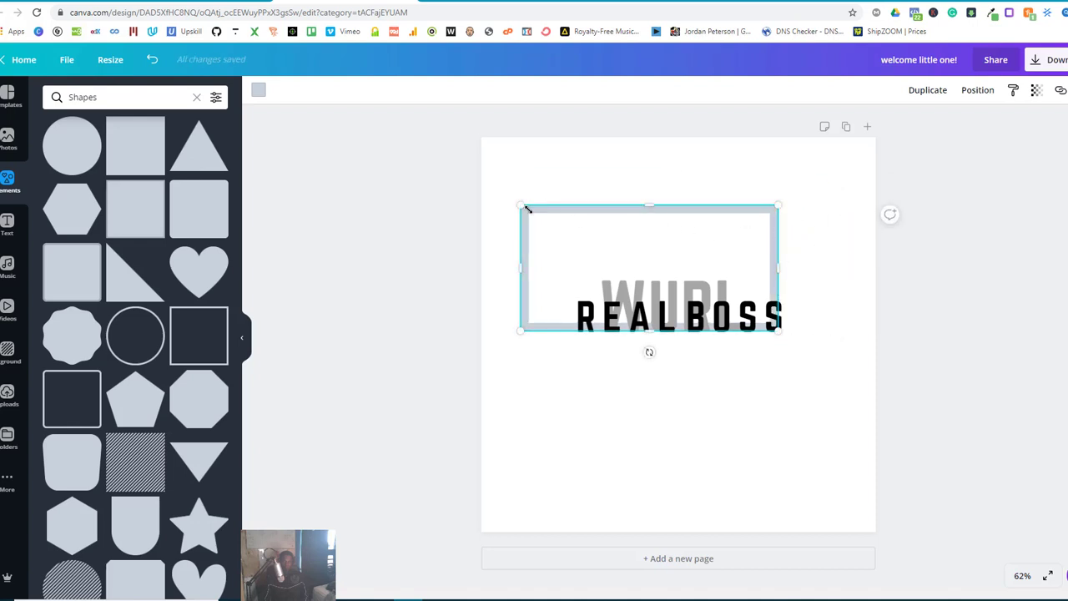
{"action": "left_click_drag", "start_coordinate": [527, 208], "coordinate": [578, 232]}
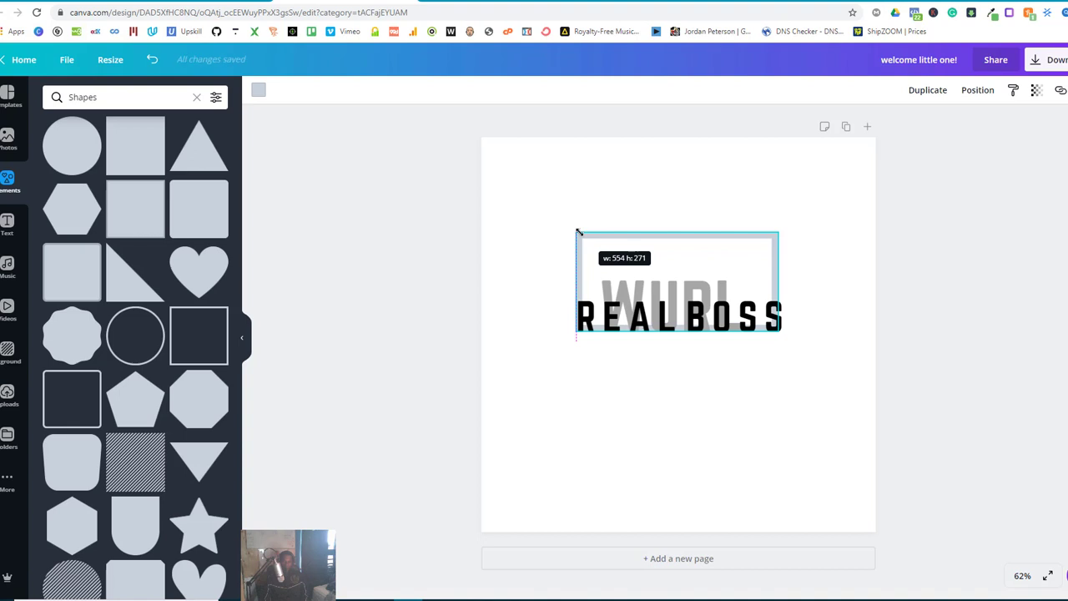
{"action": "left_click_drag", "start_coordinate": [578, 233], "coordinate": [577, 230]}
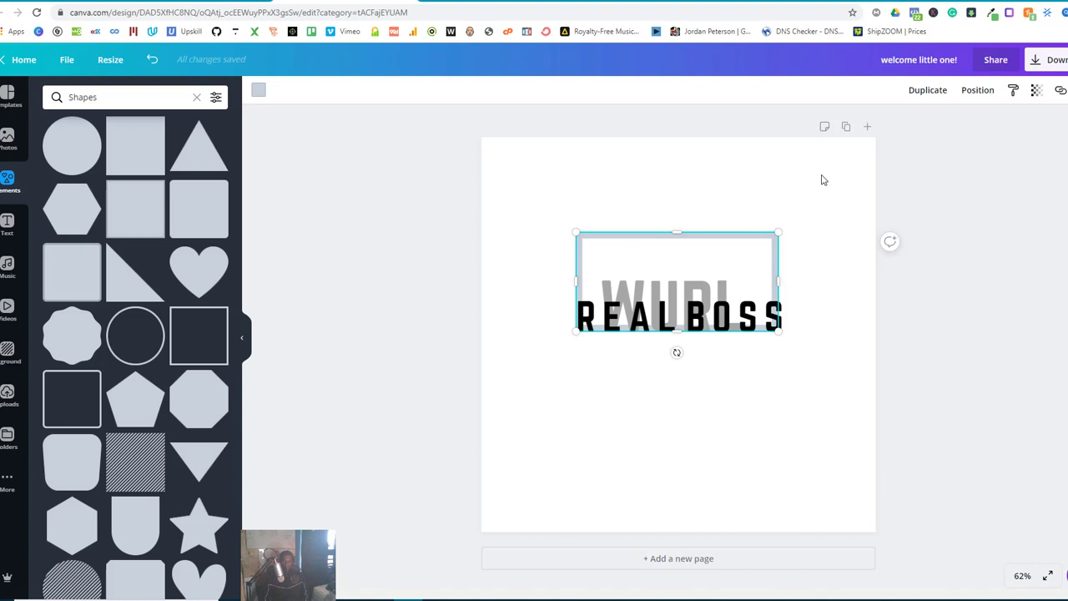
Step: Duplicate the logo page and delete the rectangular frame from the copy, leaving only the REAL BOSS and WURL text
{"action": "left_click", "coordinate": [846, 126]}
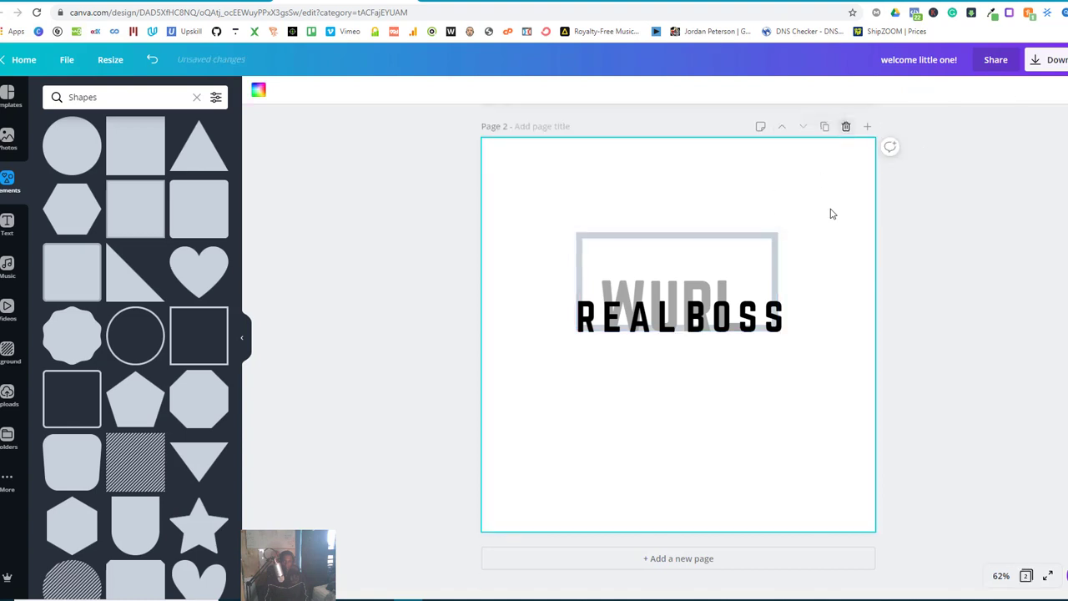
{"action": "scroll", "coordinate": [773, 265], "scroll_direction": "up", "scroll_amount": 5}
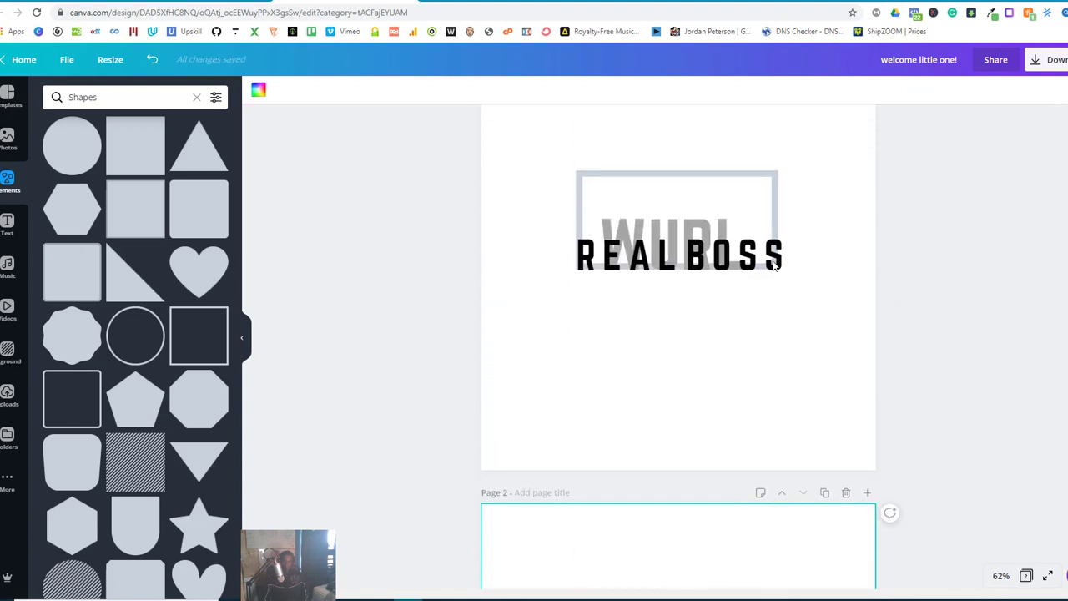
{"action": "scroll", "coordinate": [773, 266], "scroll_direction": "down", "scroll_amount": 5}
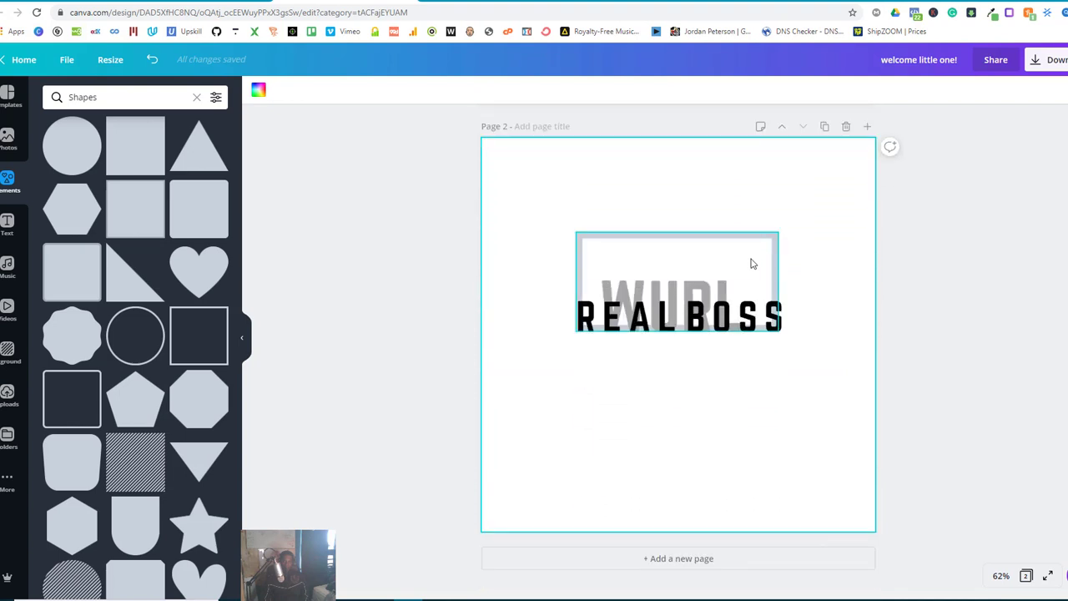
{"action": "left_click_drag", "start_coordinate": [734, 261], "coordinate": [709, 412]}
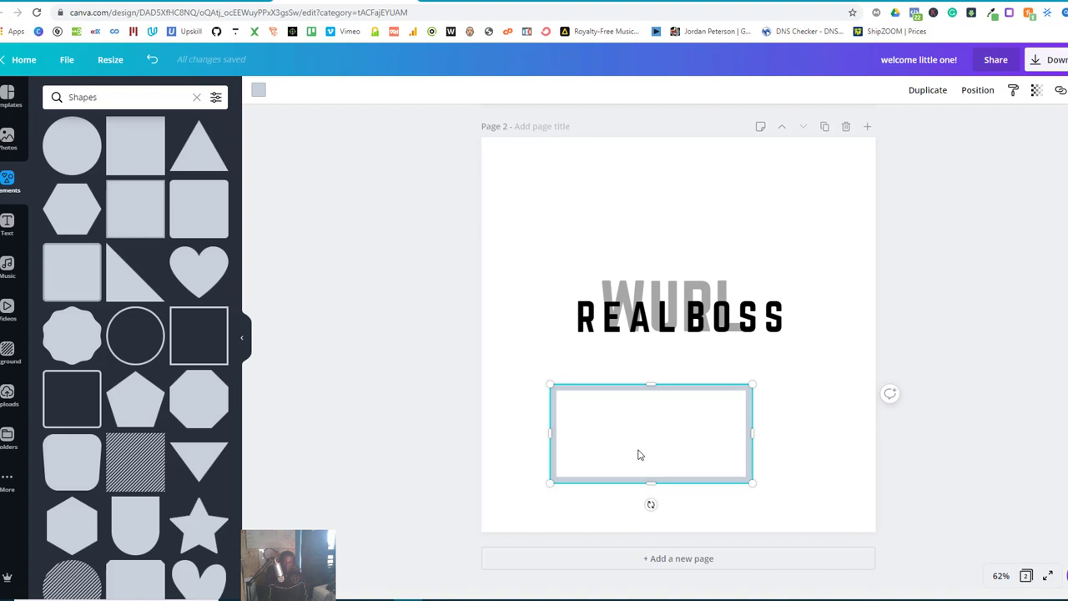
{"action": "key", "text": "Delete"}
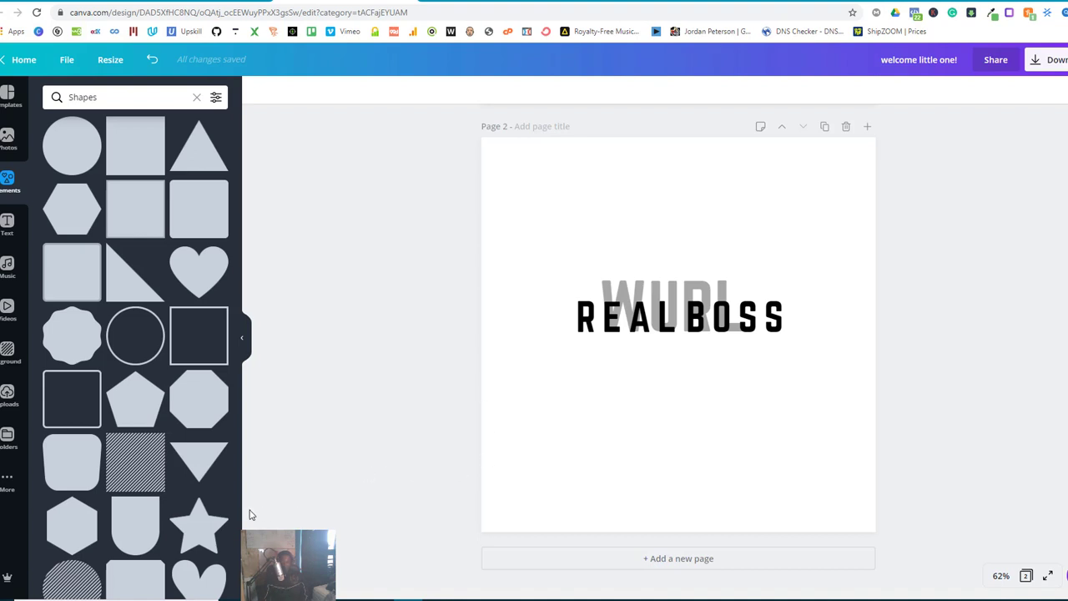
Step: Add the solid star from the Shapes elements and shrink it to a small star just above WURL
{"action": "left_click", "coordinate": [211, 530]}
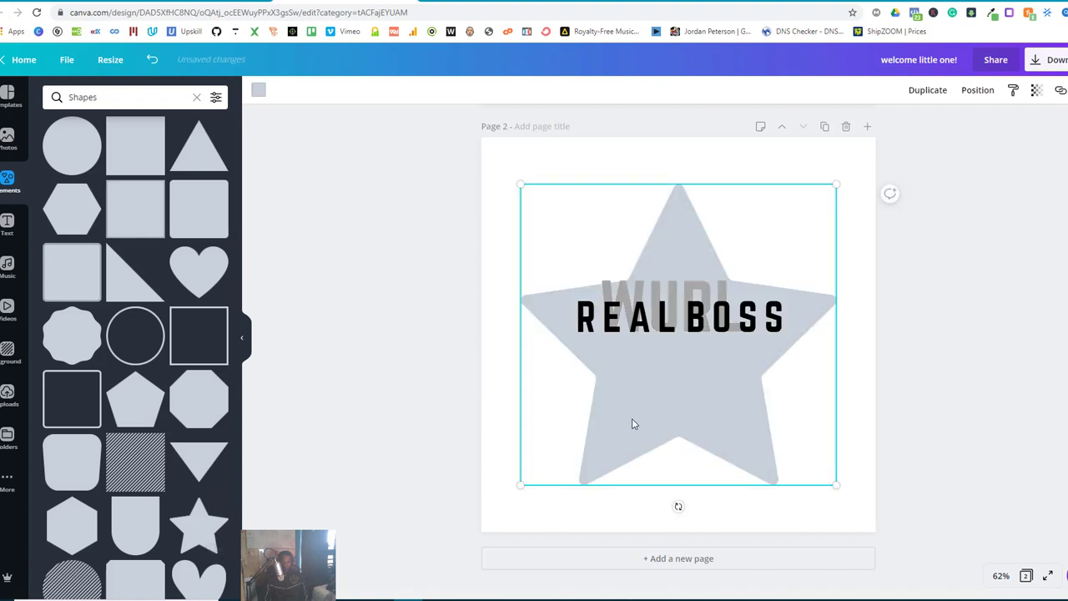
{"action": "left_click_drag", "start_coordinate": [632, 423], "coordinate": [634, 389]}
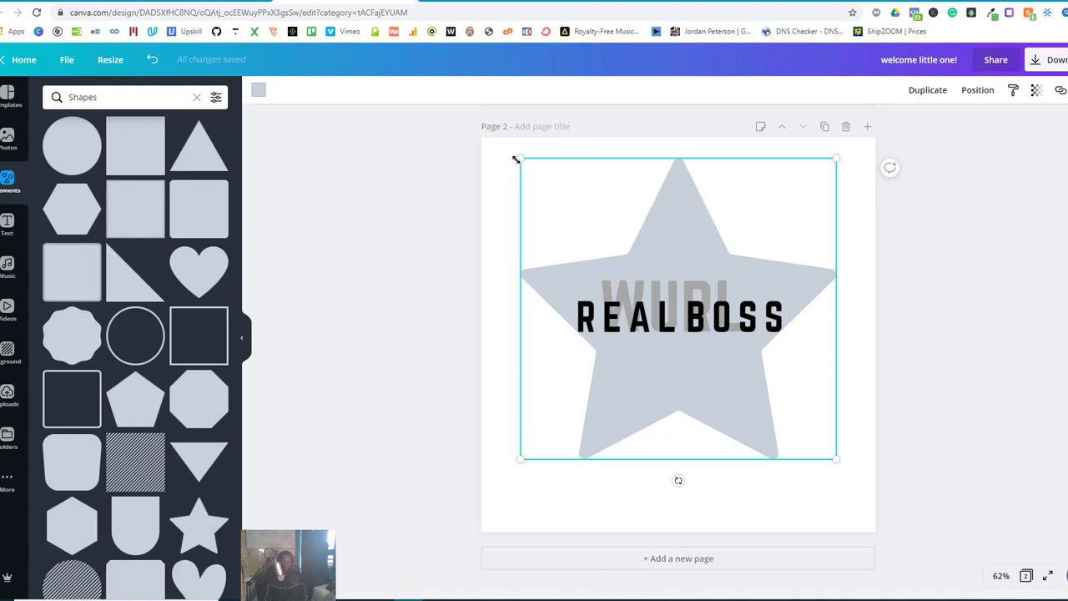
{"action": "left_click_drag", "start_coordinate": [516, 159], "coordinate": [665, 240]}
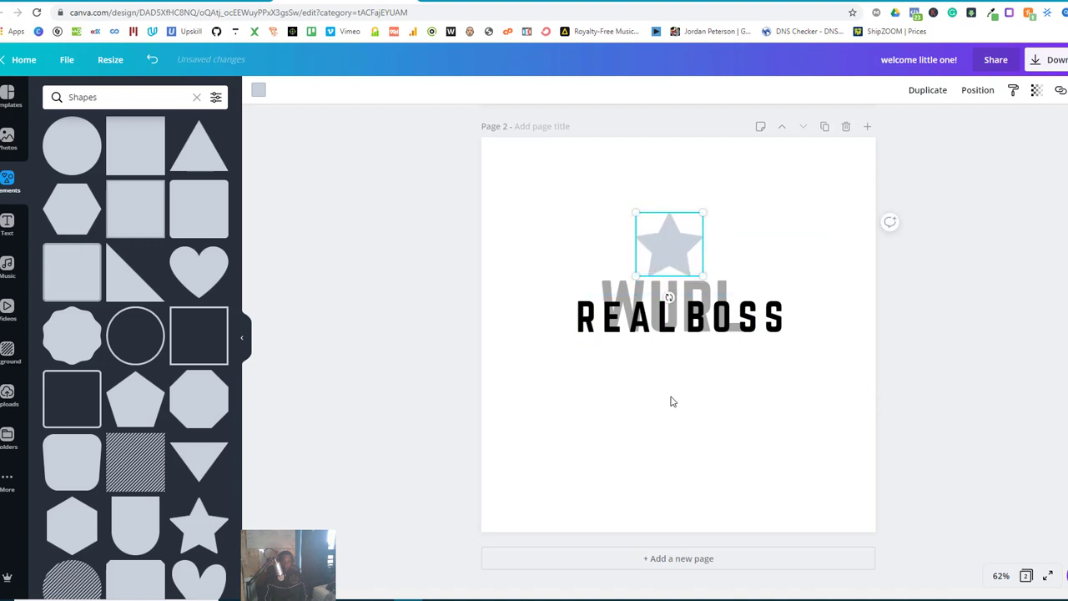
Step: Recolor the star above WURL to black from the document colors
{"action": "left_click", "coordinate": [259, 90]}
{"action": "left_click", "coordinate": [55, 210]}
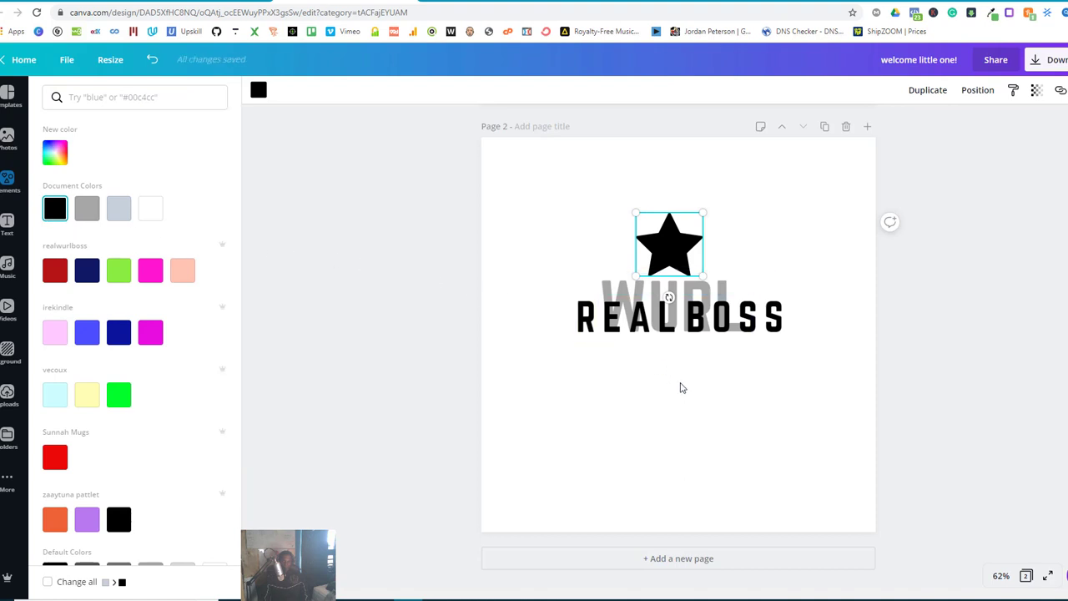
{"action": "key", "text": "Escape"}
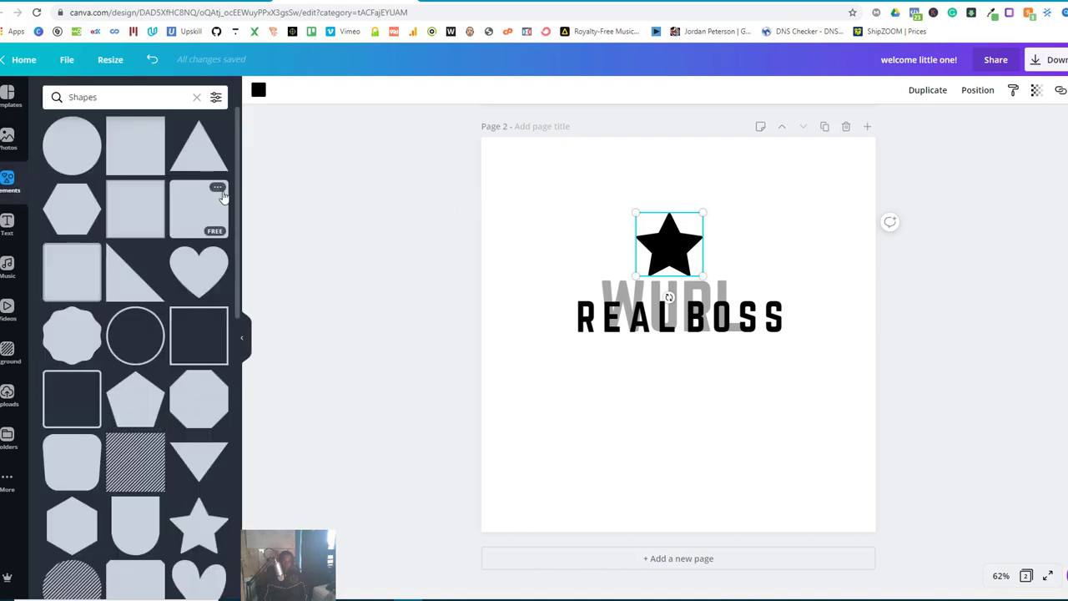
Step: Clear the Shapes search and start a new elements search with "lin"
{"action": "left_click", "coordinate": [197, 98]}
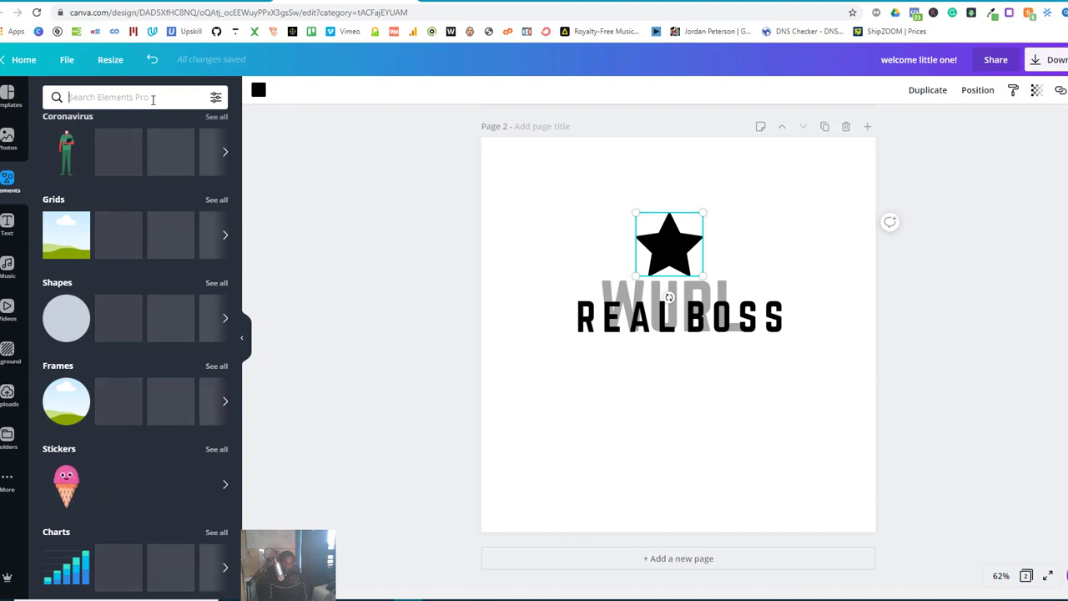
{"action": "type", "text": "lin"}
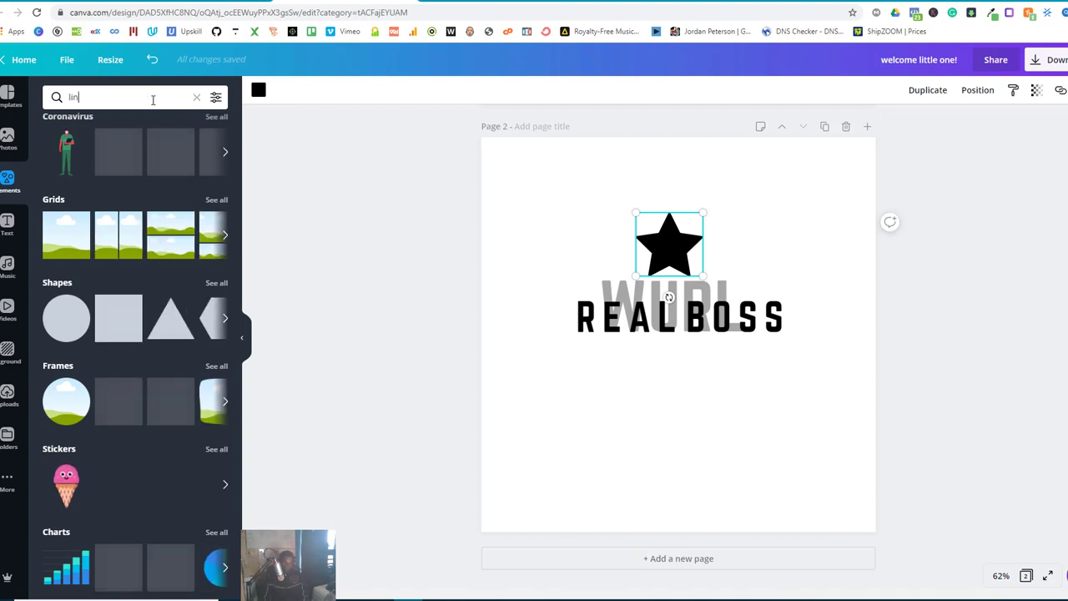
Step: Search the elements for "lines" and place a dotted line just below the REAL BOSS text
{"action": "type", "text": "es"}
{"action": "key", "text": "Return"}
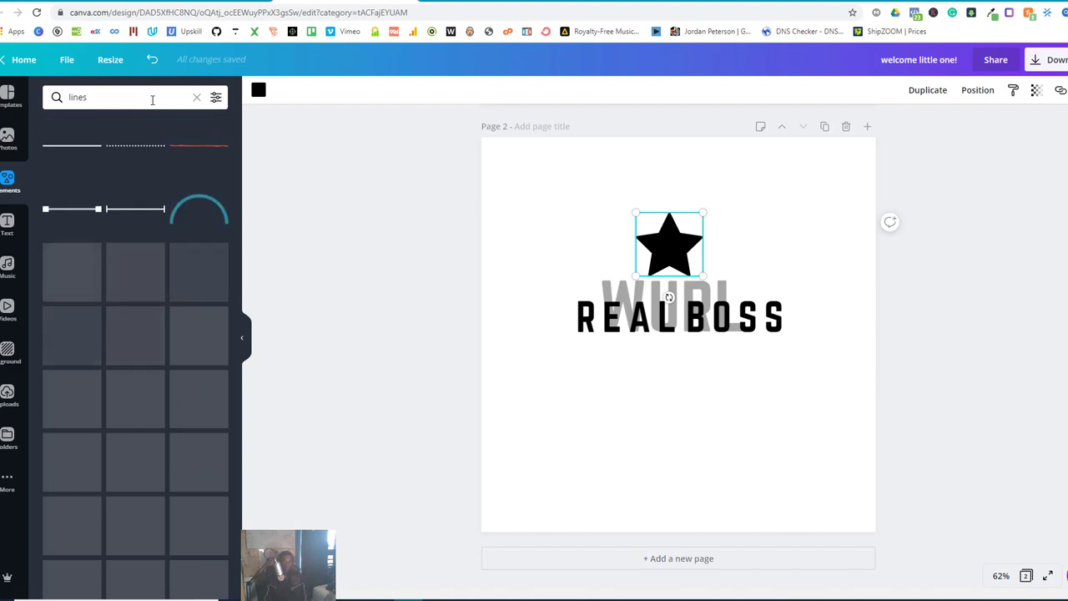
{"action": "left_click", "coordinate": [123, 151]}
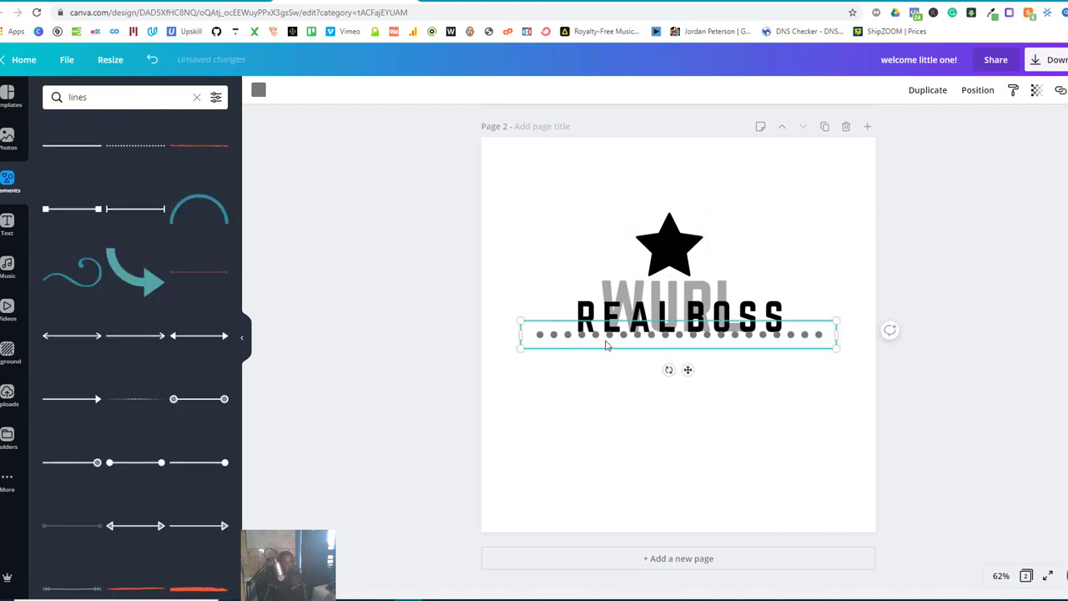
{"action": "left_click_drag", "start_coordinate": [607, 345], "coordinate": [609, 344]}
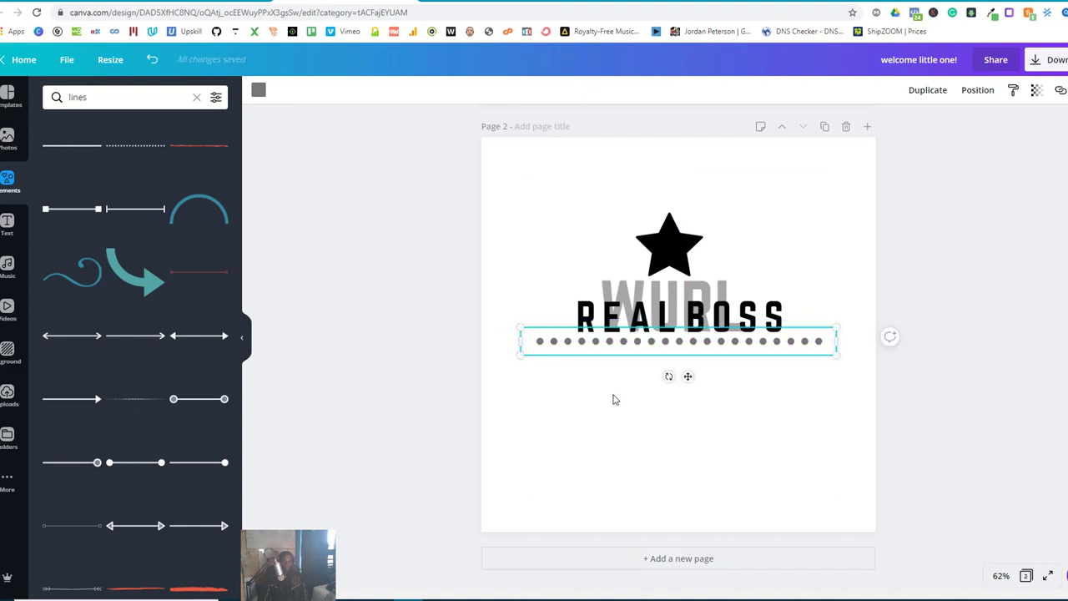
{"action": "left_click", "coordinate": [565, 257]}
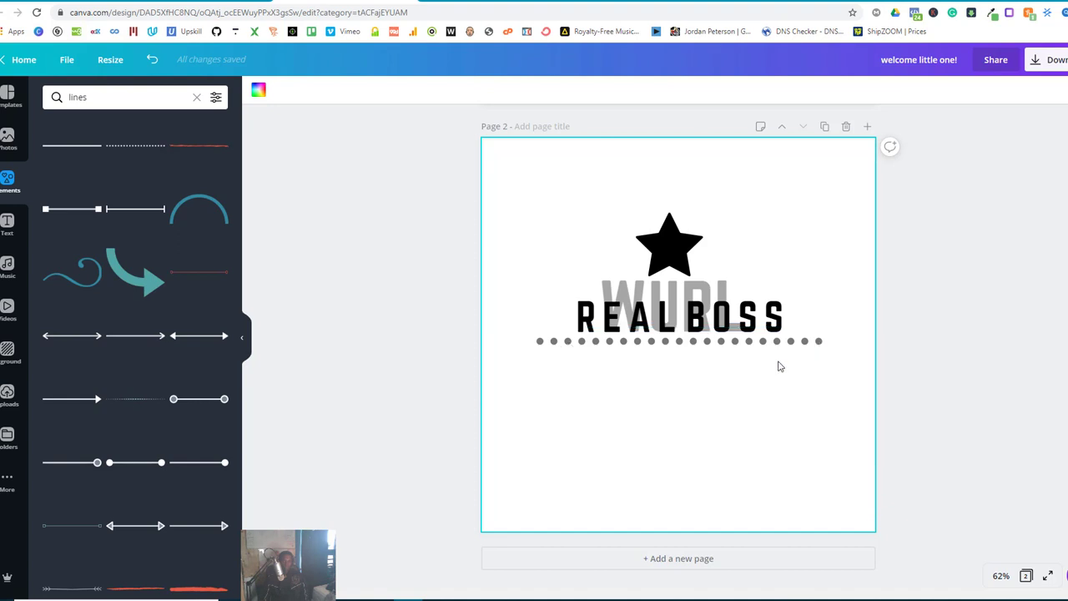
{"action": "left_click", "coordinate": [731, 354]}
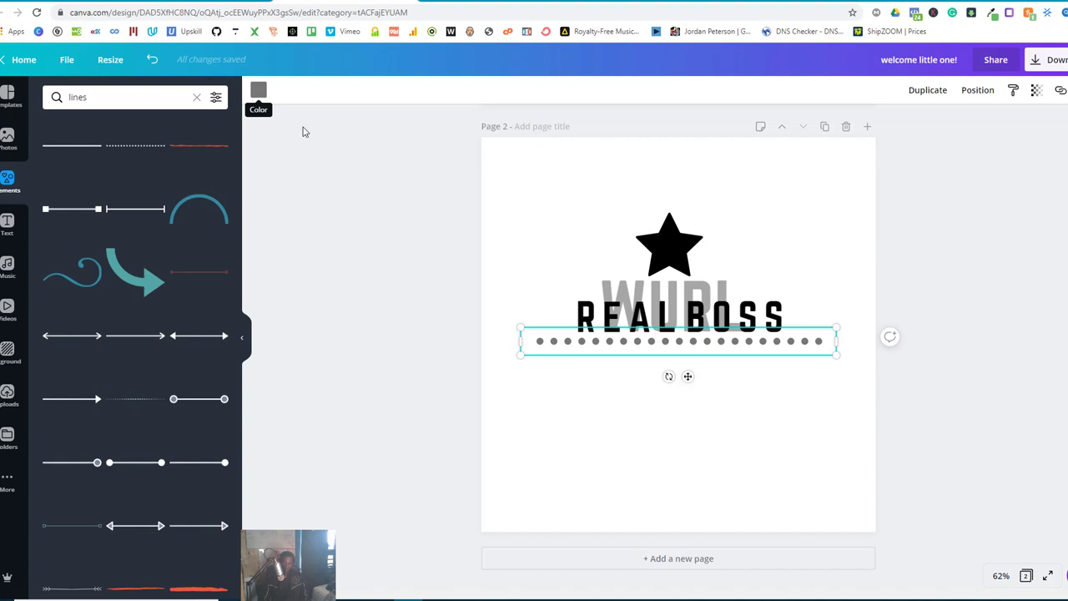
{"action": "left_click", "coordinate": [561, 240]}
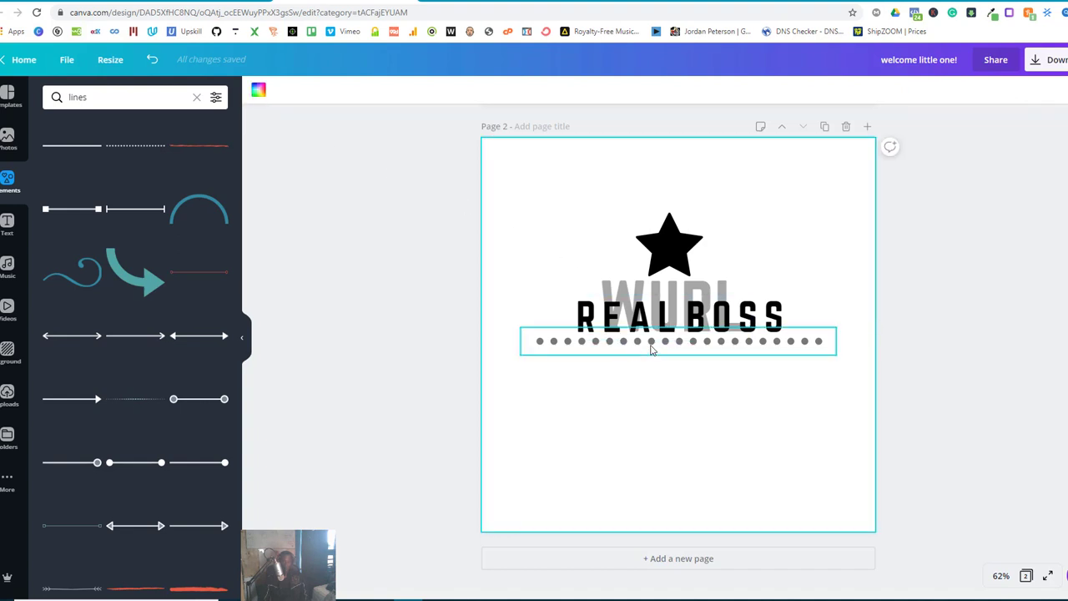
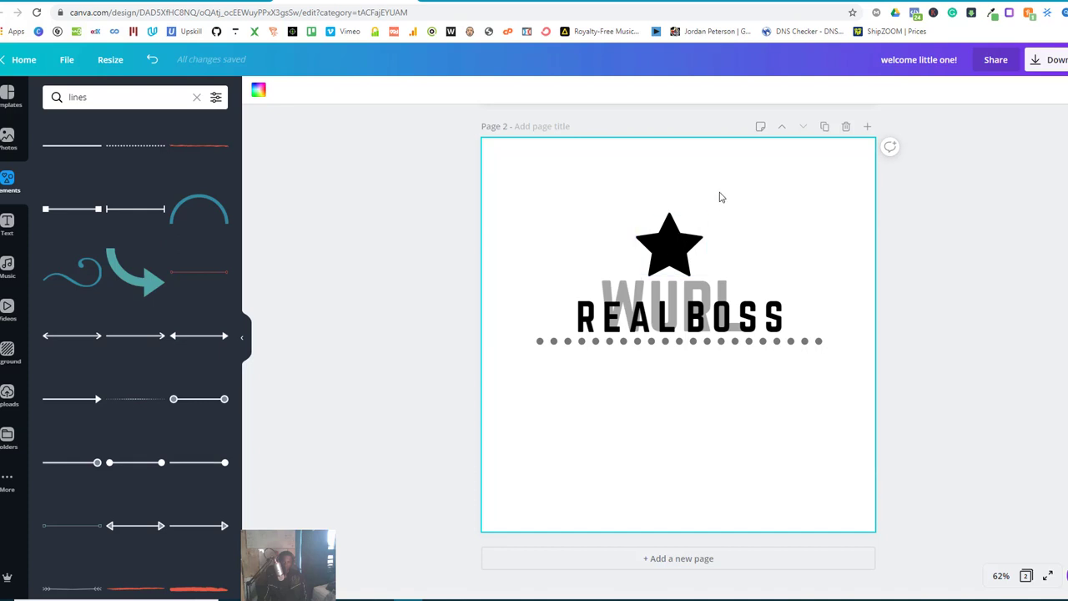
Step: Duplicate the black star, shrink the copy slightly and centre it over the original
{"action": "left_click", "coordinate": [673, 252]}
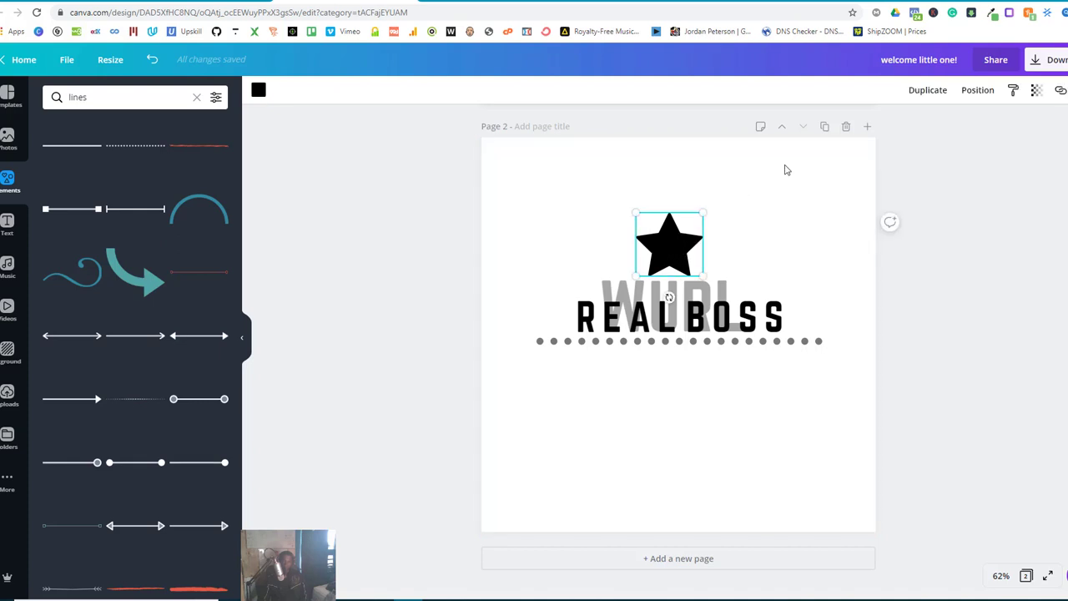
{"action": "left_click", "coordinate": [924, 92]}
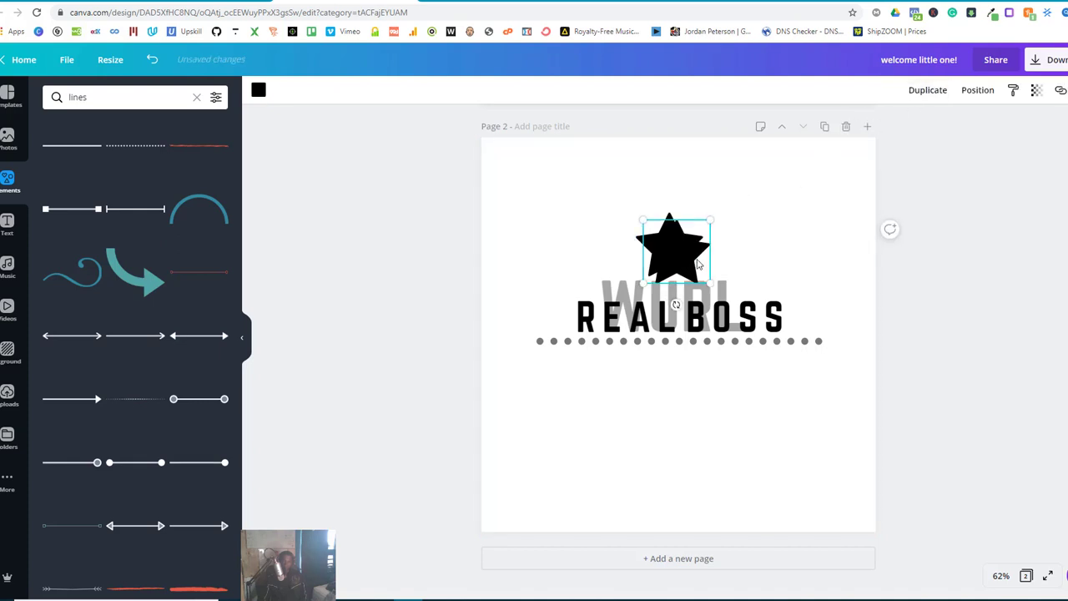
{"action": "left_click_drag", "start_coordinate": [686, 261], "coordinate": [676, 249]}
{"action": "left_click_drag", "start_coordinate": [637, 216], "coordinate": [644, 222]}
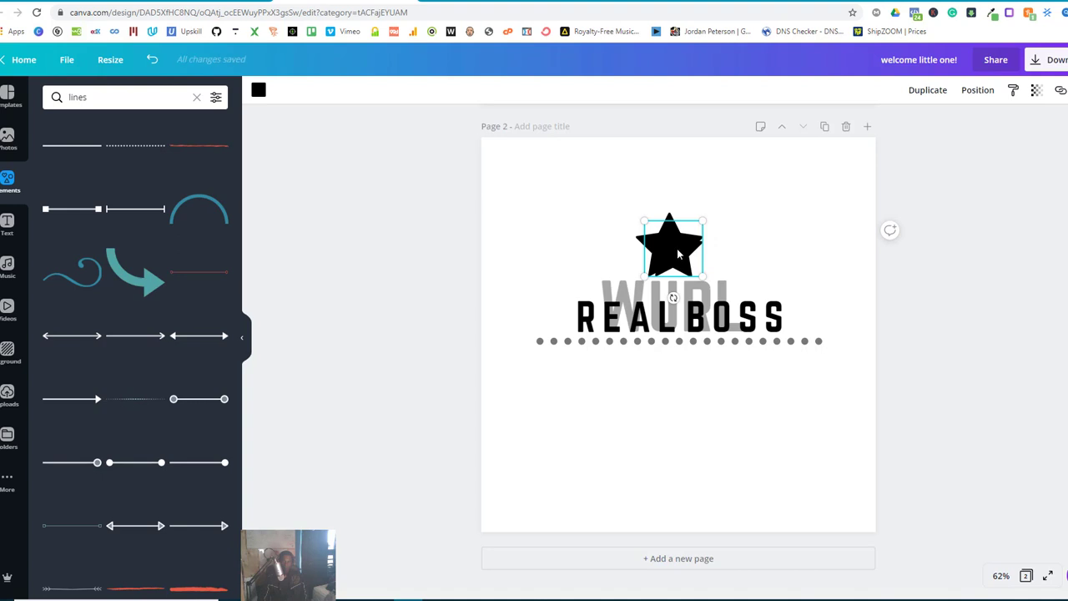
{"action": "left_click_drag", "start_coordinate": [677, 253], "coordinate": [674, 247]}
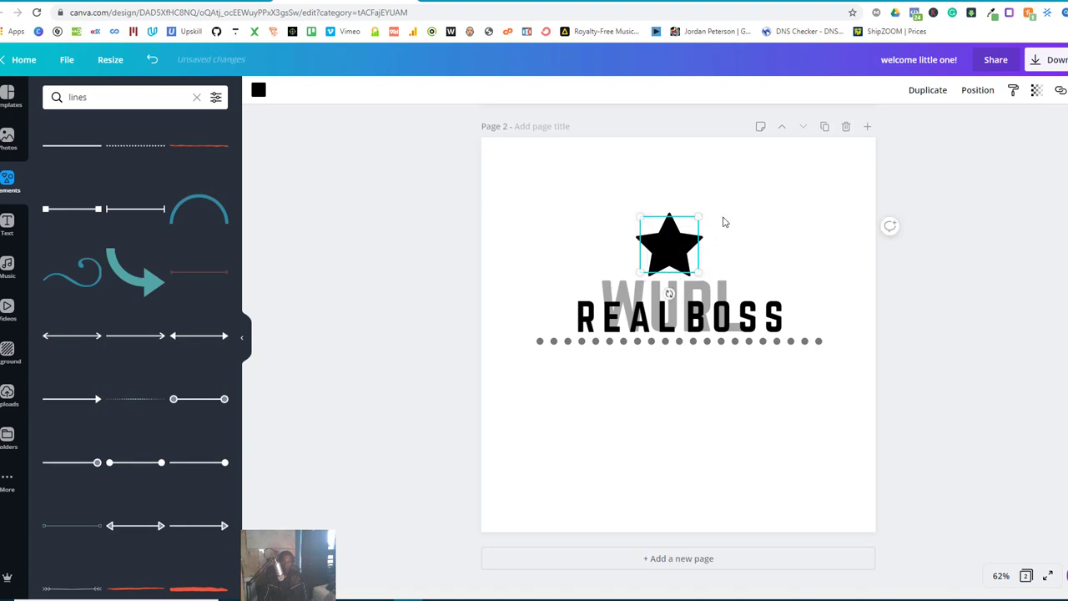
Step: Recolor the smaller star copy with the light gray from the document colors
{"action": "left_click", "coordinate": [258, 94]}
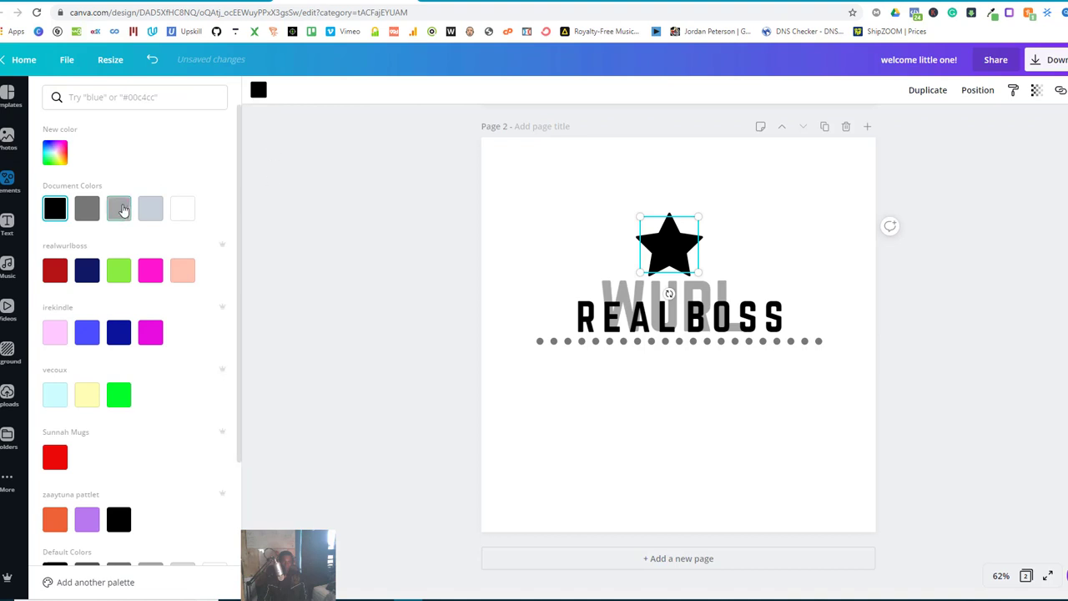
{"action": "left_click", "coordinate": [119, 210]}
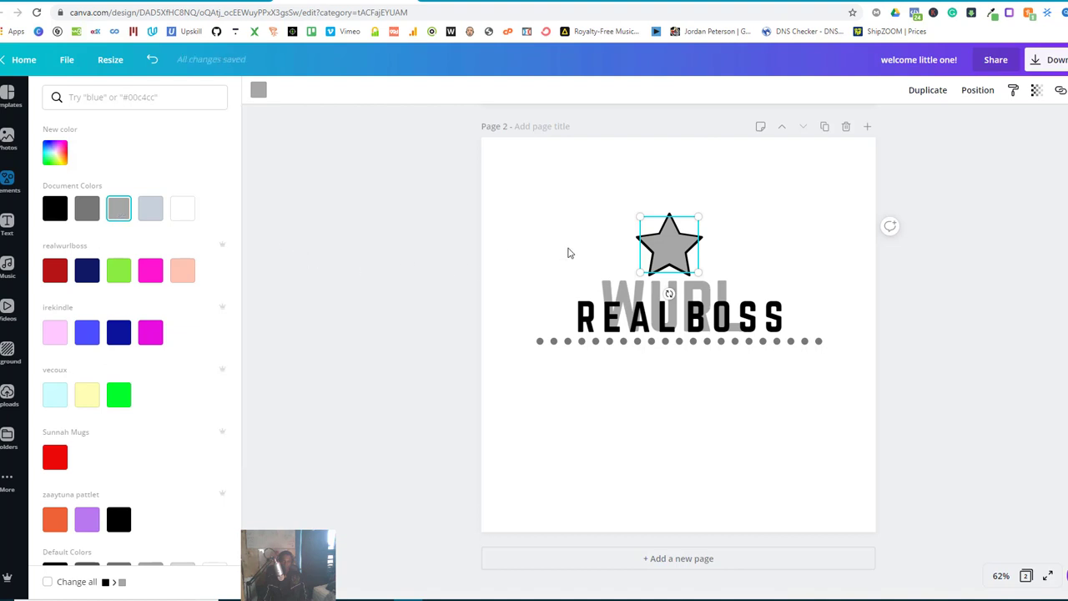
{"action": "key", "text": "Escape"}
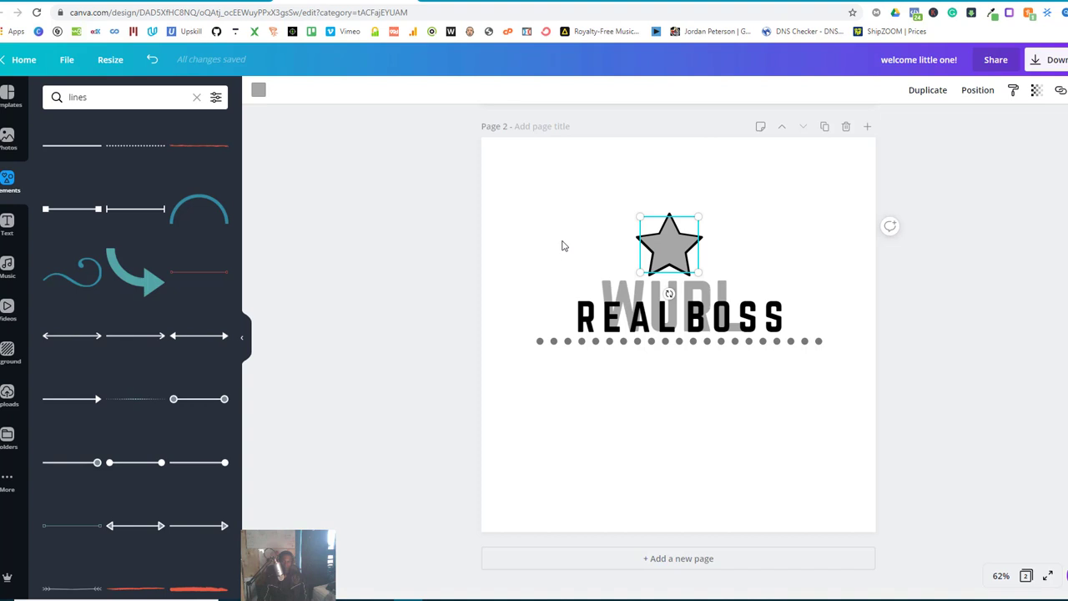
{"action": "left_click", "coordinate": [970, 92]}
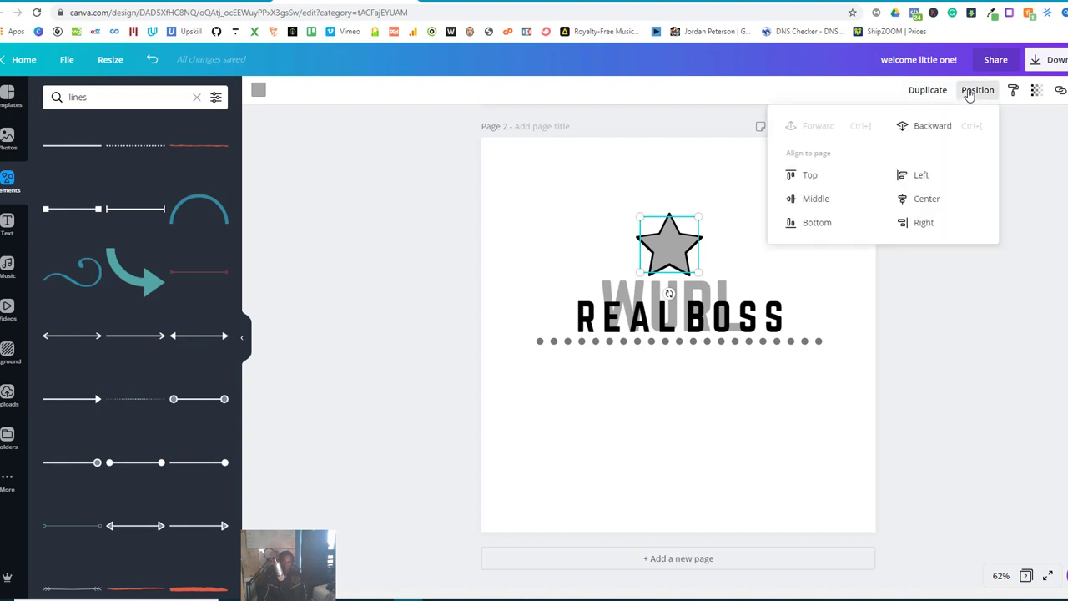
{"action": "left_click", "coordinate": [925, 127]}
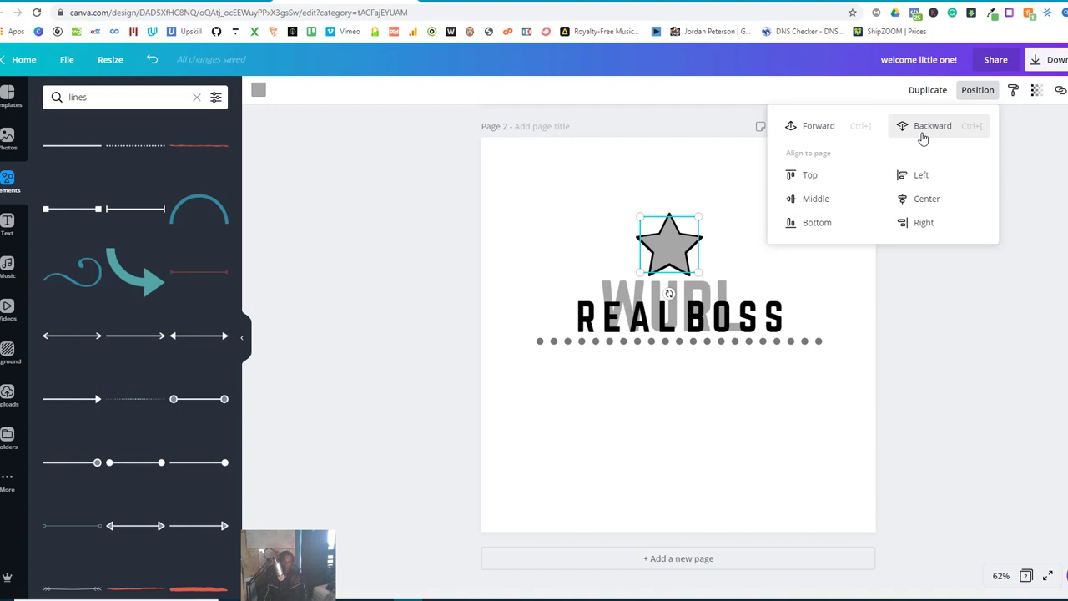
{"action": "left_click", "coordinate": [829, 131]}
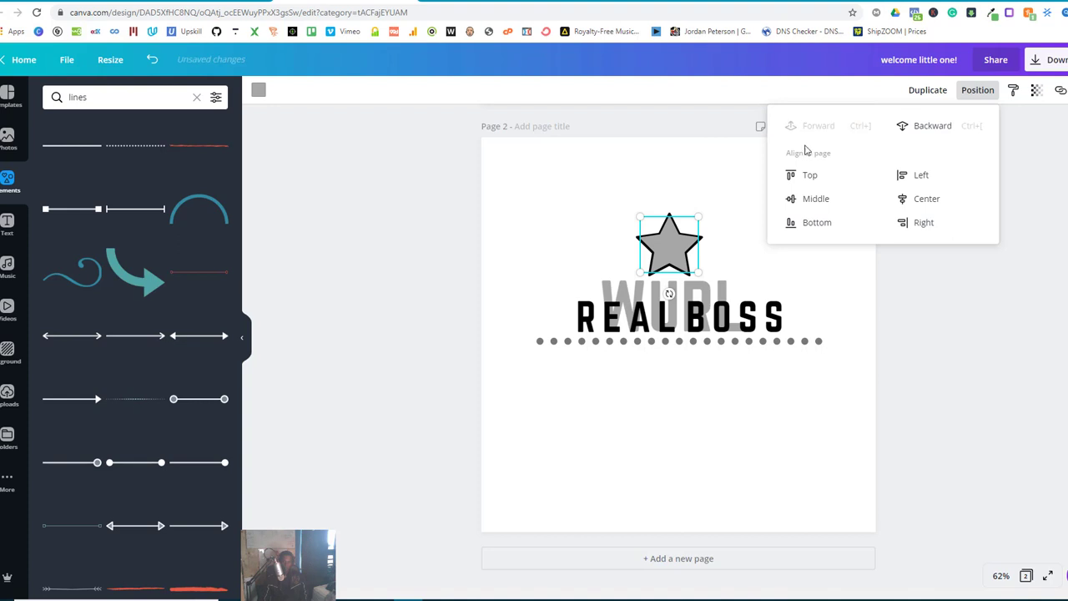
{"action": "left_click", "coordinate": [713, 185]}
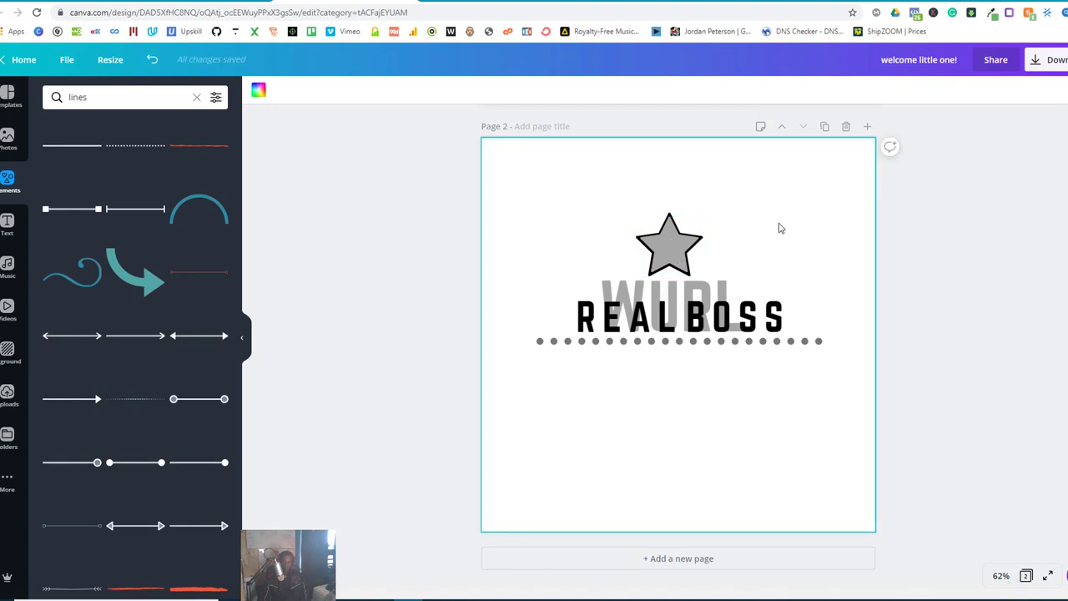
Step: Send the gray star behind the black star and enlarge it so its edge extends past the black one
{"action": "left_click", "coordinate": [669, 237]}
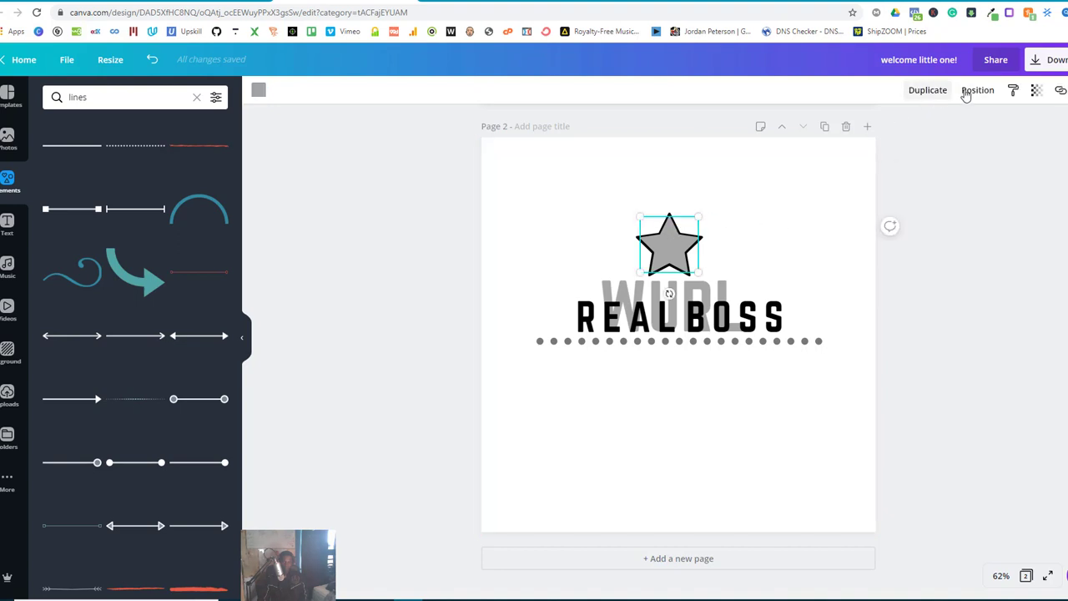
{"action": "left_click", "coordinate": [968, 92]}
{"action": "left_click", "coordinate": [917, 128]}
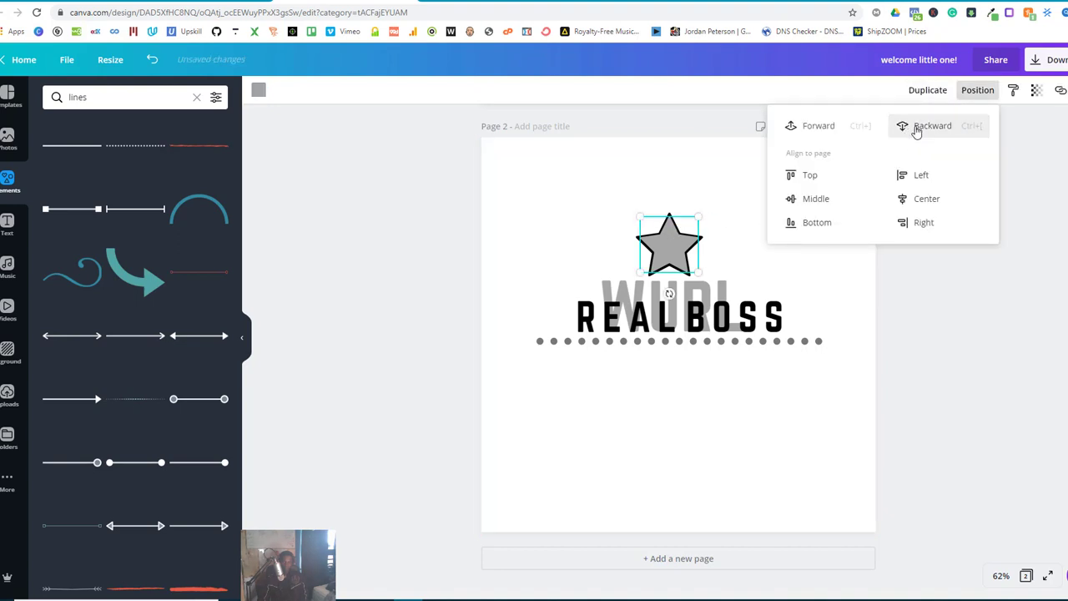
{"action": "left_click", "coordinate": [916, 128]}
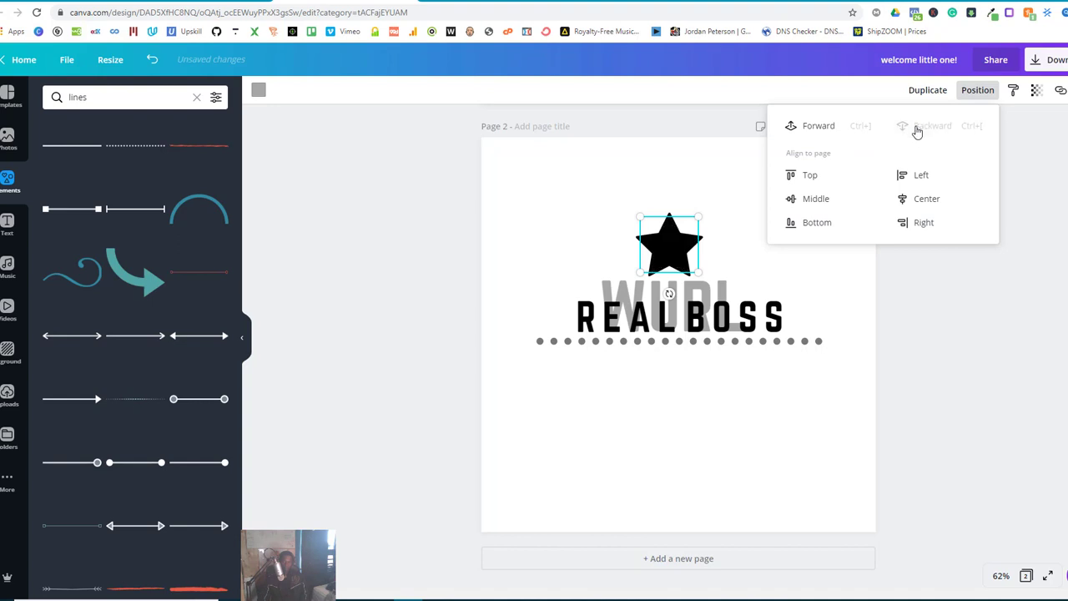
{"action": "left_click", "coordinate": [698, 221]}
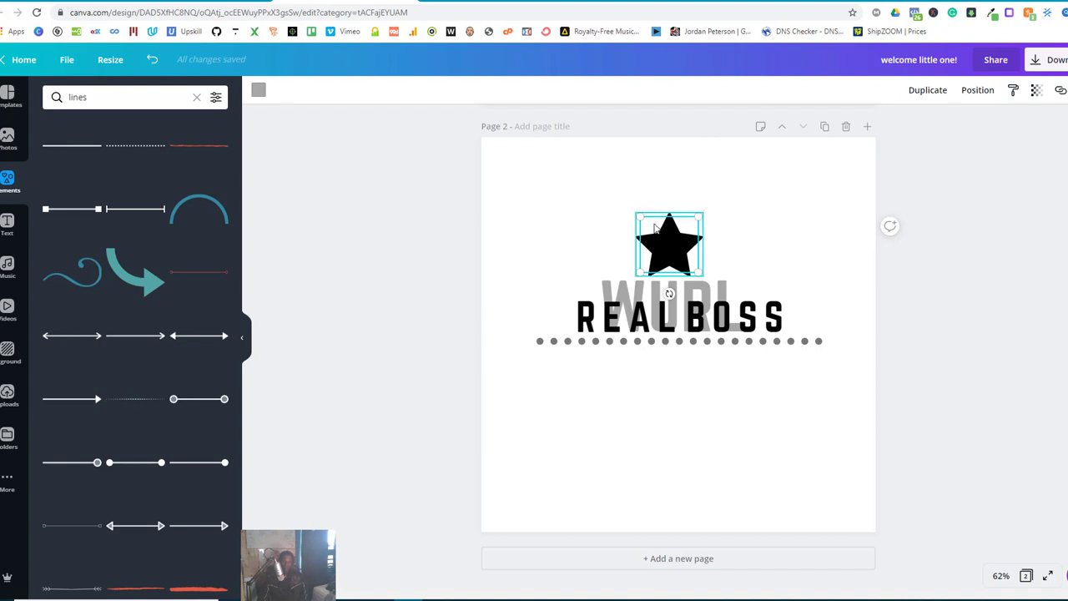
{"action": "left_click_drag", "start_coordinate": [644, 220], "coordinate": [639, 216]}
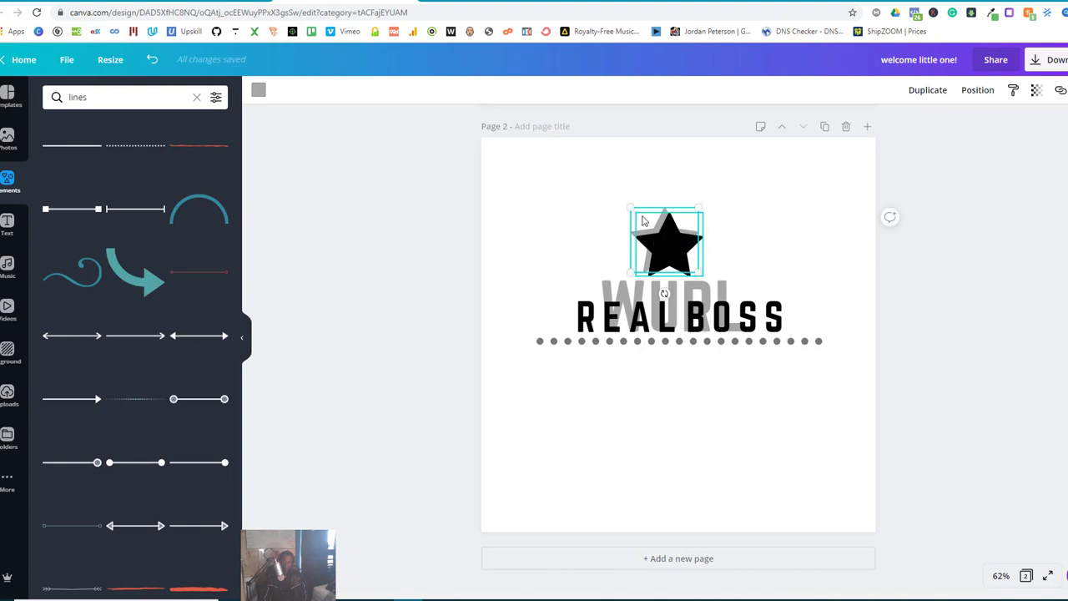
Step: Shrink the black star slightly and centre it on the gray star so an even gray outline surrounds it
{"action": "left_click", "coordinate": [651, 226]}
{"action": "left_click_drag", "start_coordinate": [639, 216], "coordinate": [644, 221]}
{"action": "mouse_move", "coordinate": [671, 255]}
{"action": "left_mouse_down"}
{"action": "mouse_move", "coordinate": [640, 214]}
{"action": "mouse_move", "coordinate": [661, 247]}
{"action": "left_mouse_up"}
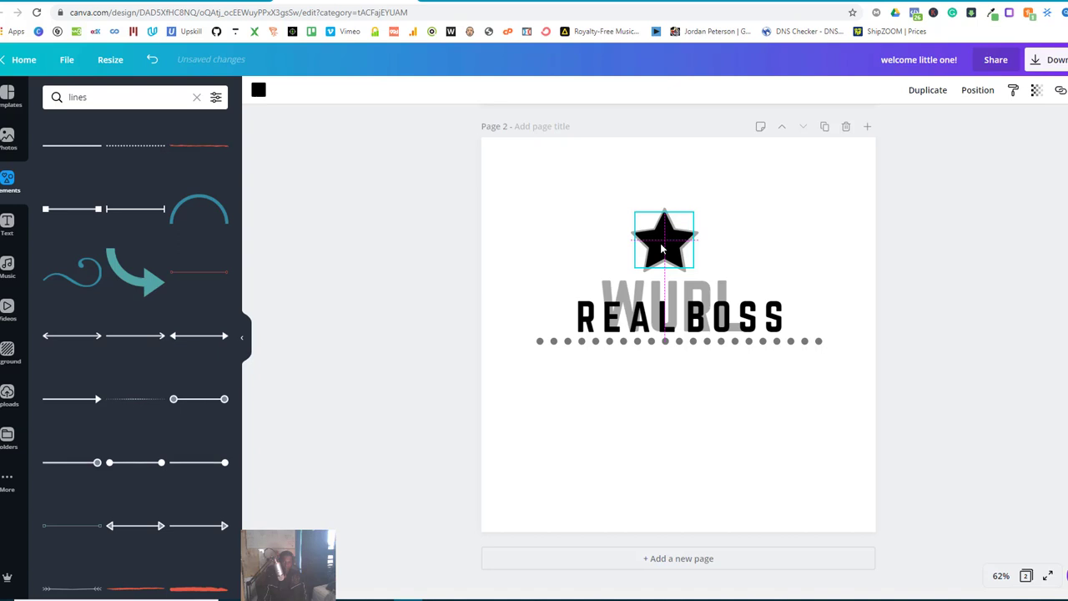
{"action": "left_click_drag", "start_coordinate": [662, 248], "coordinate": [661, 243]}
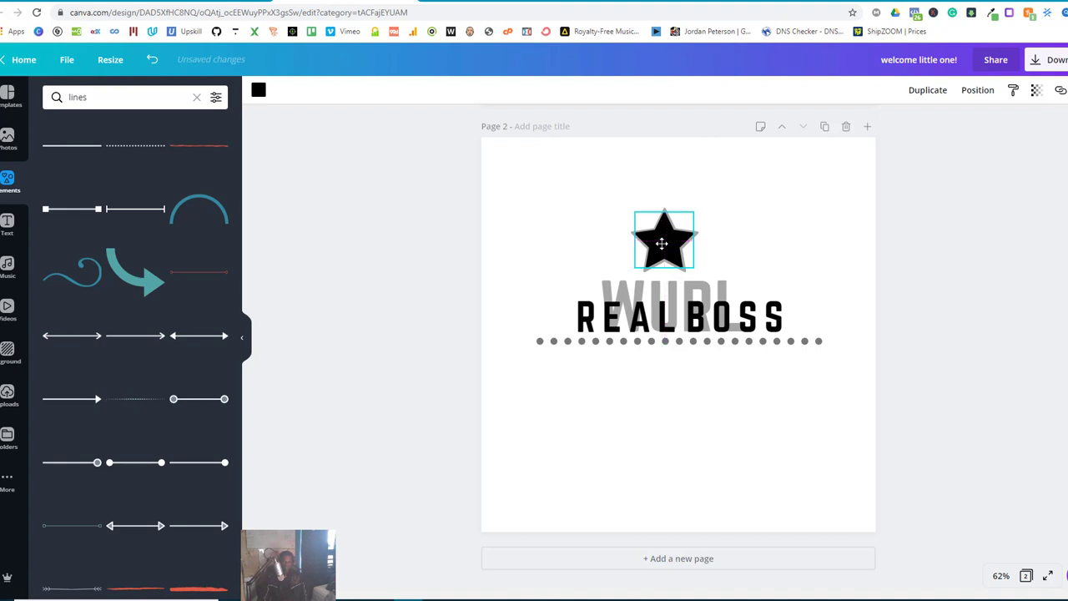
{"action": "left_click", "coordinate": [789, 184]}
{"action": "left_click", "coordinate": [665, 248]}
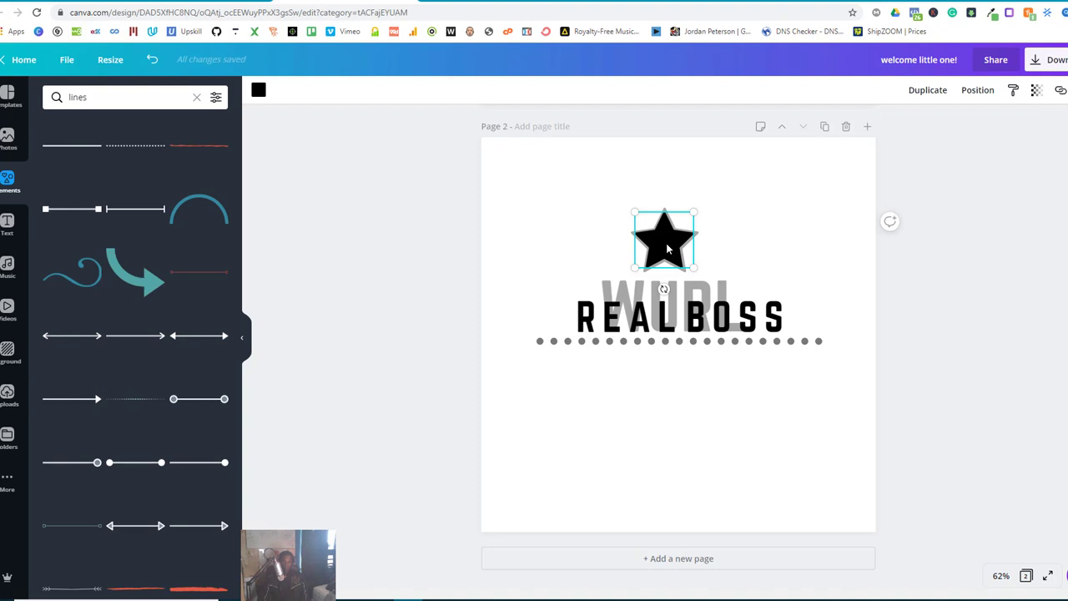
{"action": "left_click_drag", "start_coordinate": [667, 242], "coordinate": [663, 245]}
{"action": "left_click", "coordinate": [777, 215]}
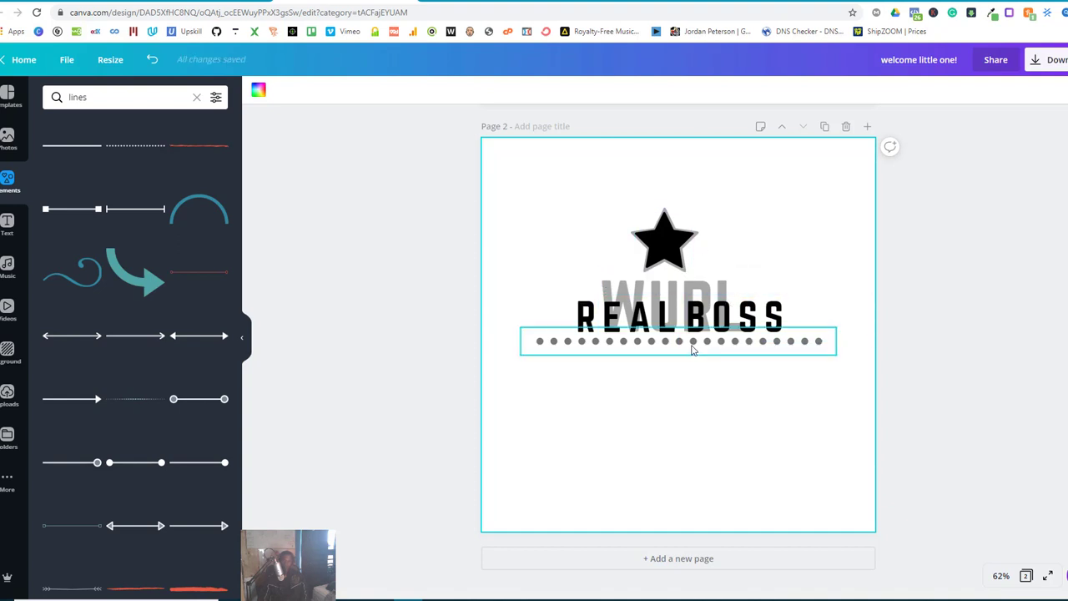
Step: Duplicate page 2 with the star logo and compare the design pages
{"action": "left_click", "coordinate": [824, 127]}
{"action": "scroll", "coordinate": [676, 258], "scroll_direction": "up", "scroll_amount": 5}
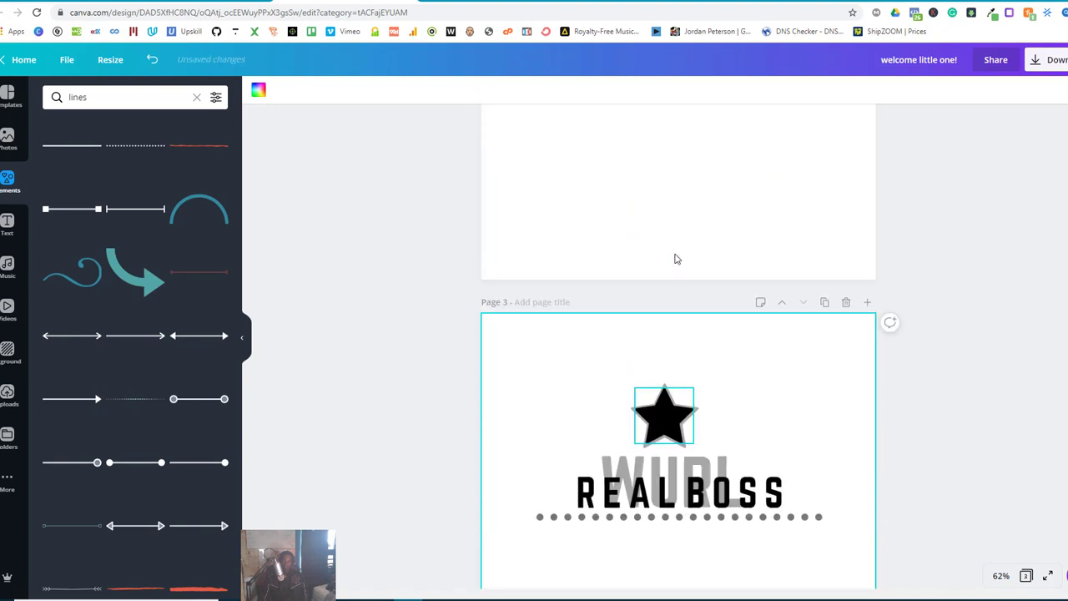
{"action": "scroll", "coordinate": [676, 259], "scroll_direction": "up", "scroll_amount": 4}
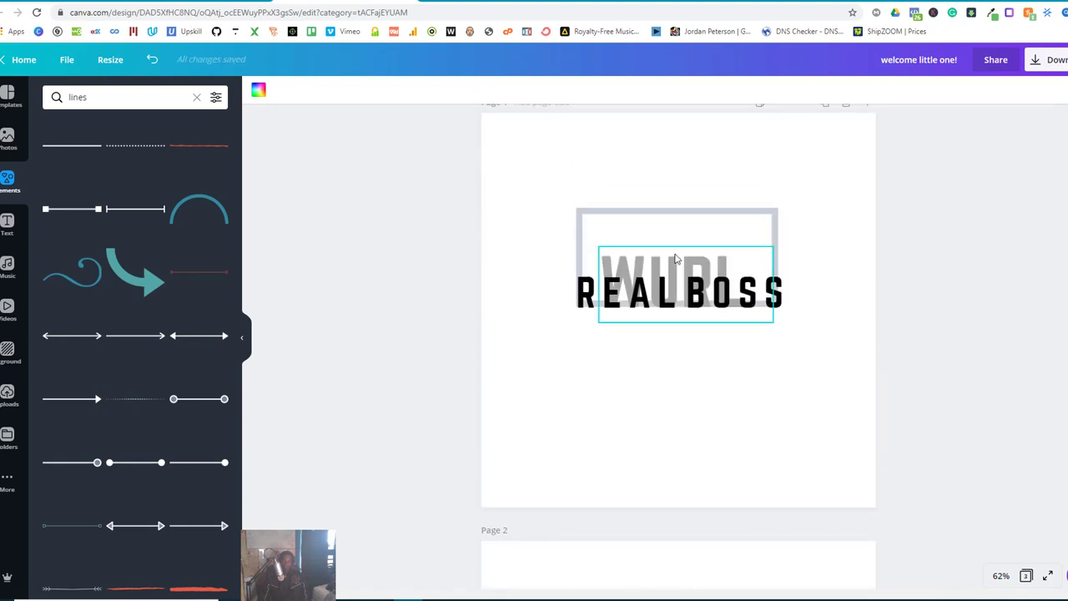
{"action": "scroll", "coordinate": [677, 259], "scroll_direction": "down", "scroll_amount": 3}
{"action": "scroll", "coordinate": [674, 258], "scroll_direction": "down", "scroll_amount": 8}
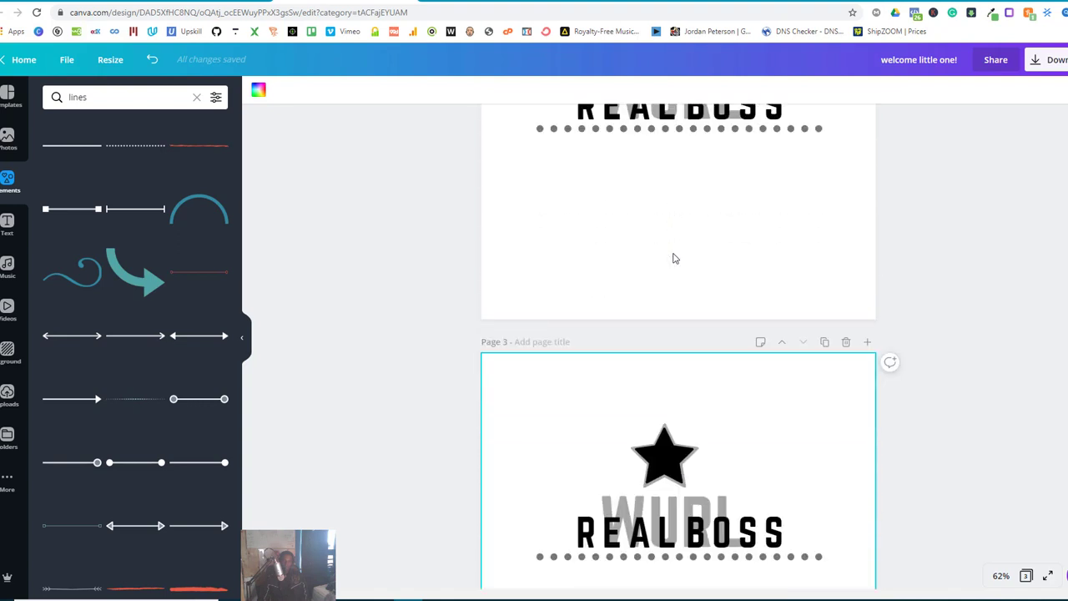
Step: Delete both the black star and the gray star from the logo on page 3
{"action": "left_click", "coordinate": [673, 248]}
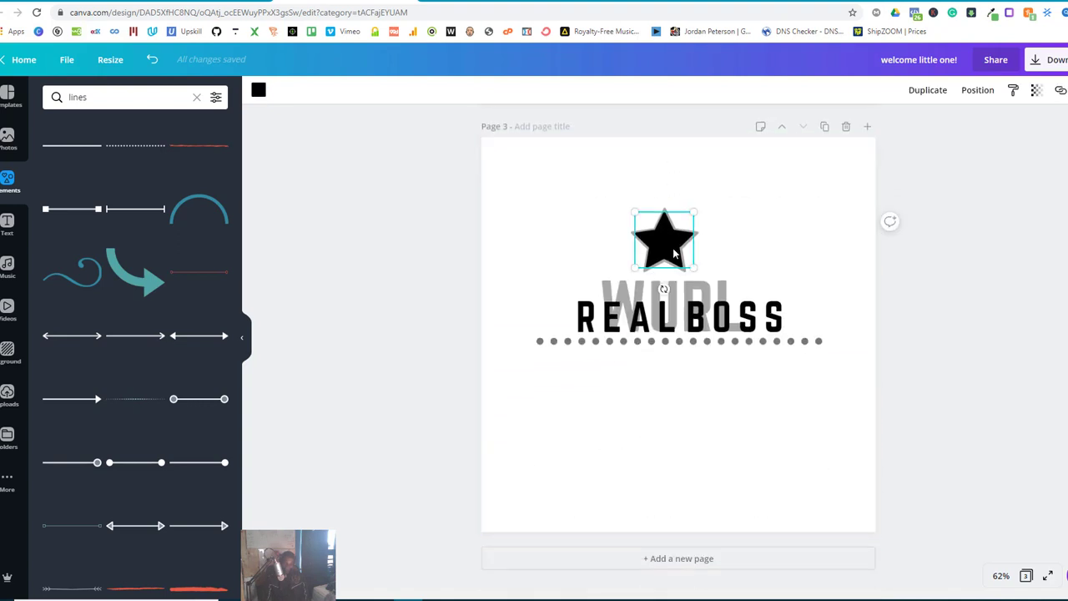
{"action": "key", "text": "Delete"}
{"action": "left_click", "coordinate": [675, 253]}
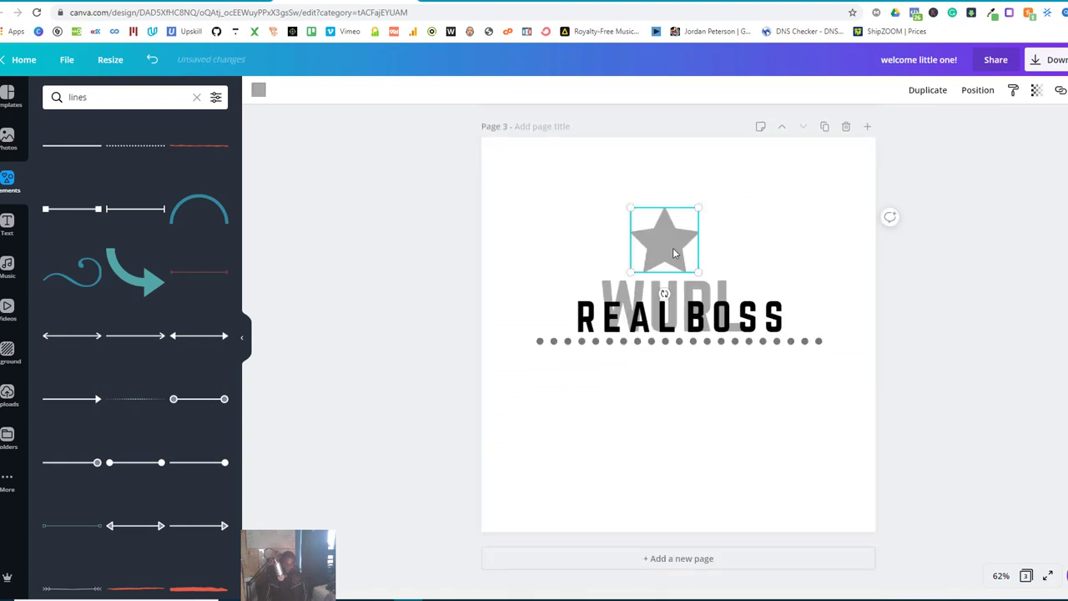
{"action": "key", "text": "Delete"}
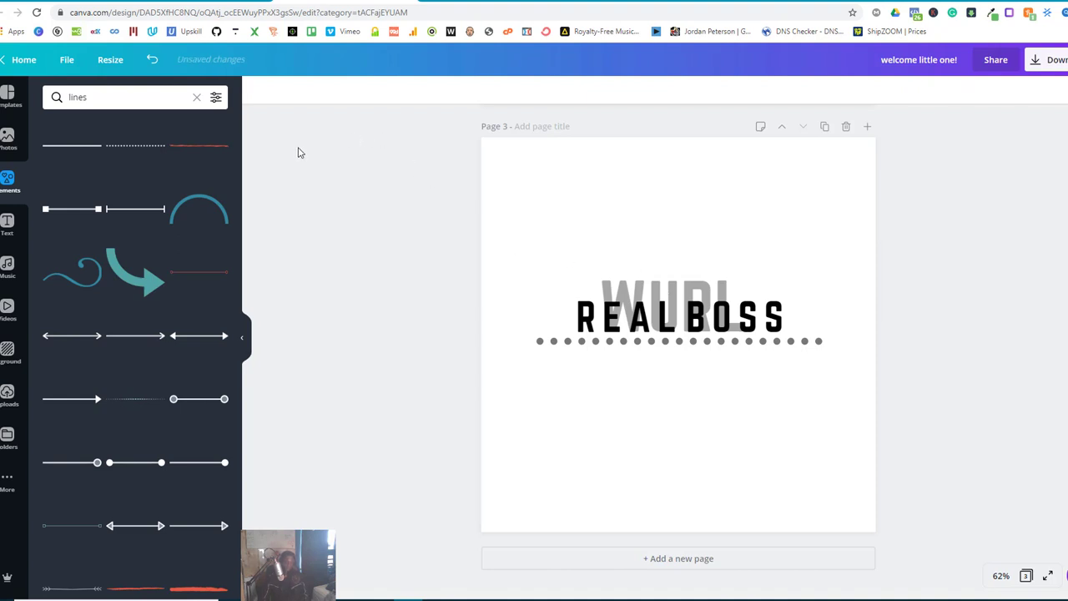
Step: Search the elements for "lotus" and add the black lotus with a white teardrop centre to page 3
{"action": "left_click", "coordinate": [196, 97]}
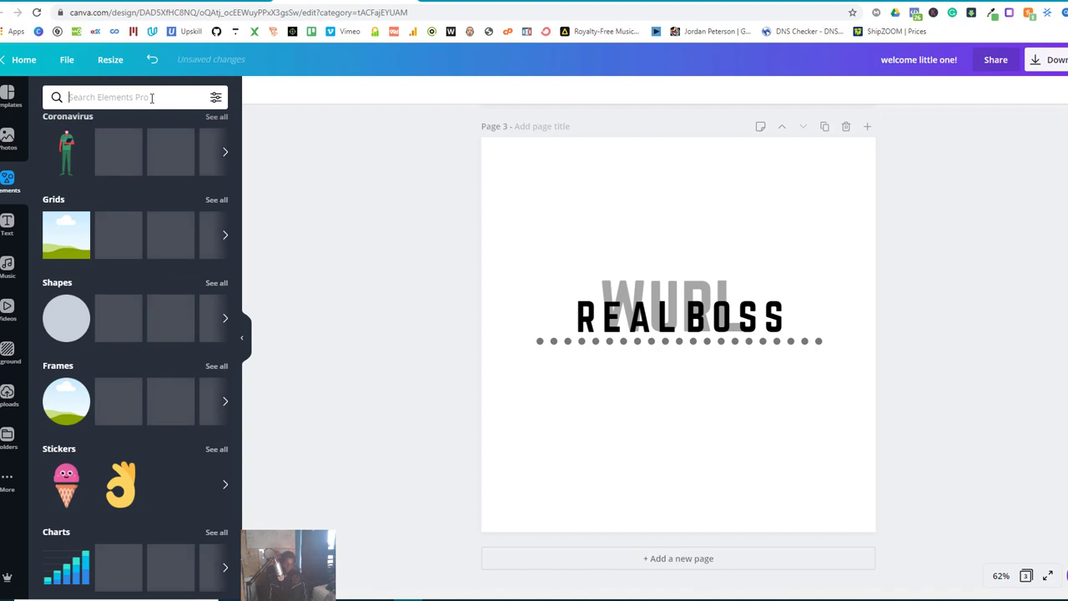
{"action": "type", "text": "lot"}
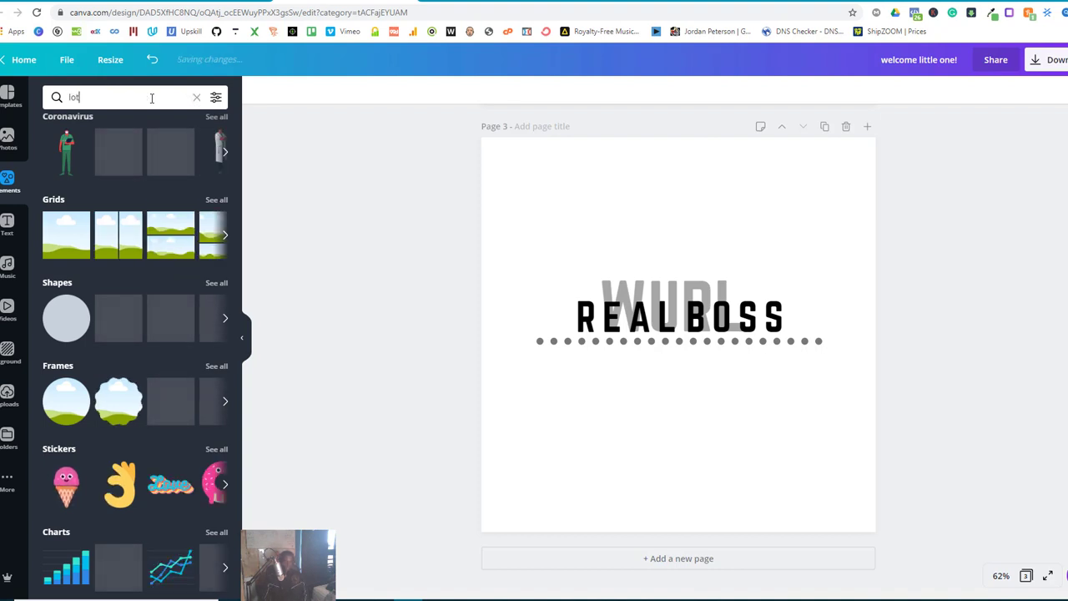
{"action": "type", "text": "us"}
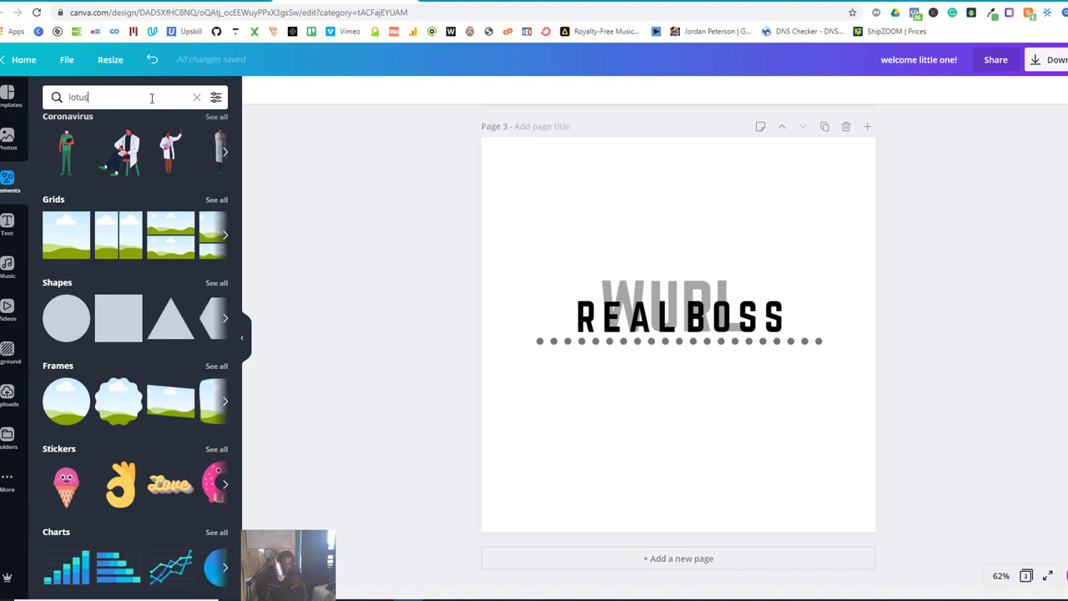
{"action": "key", "text": "Return"}
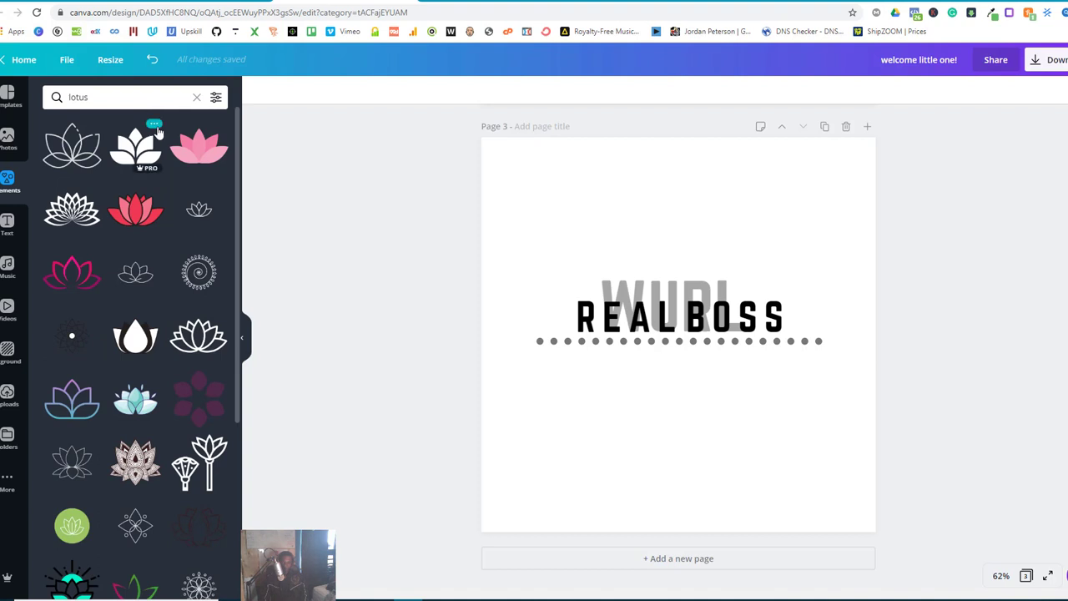
{"action": "left_click", "coordinate": [685, 285]}
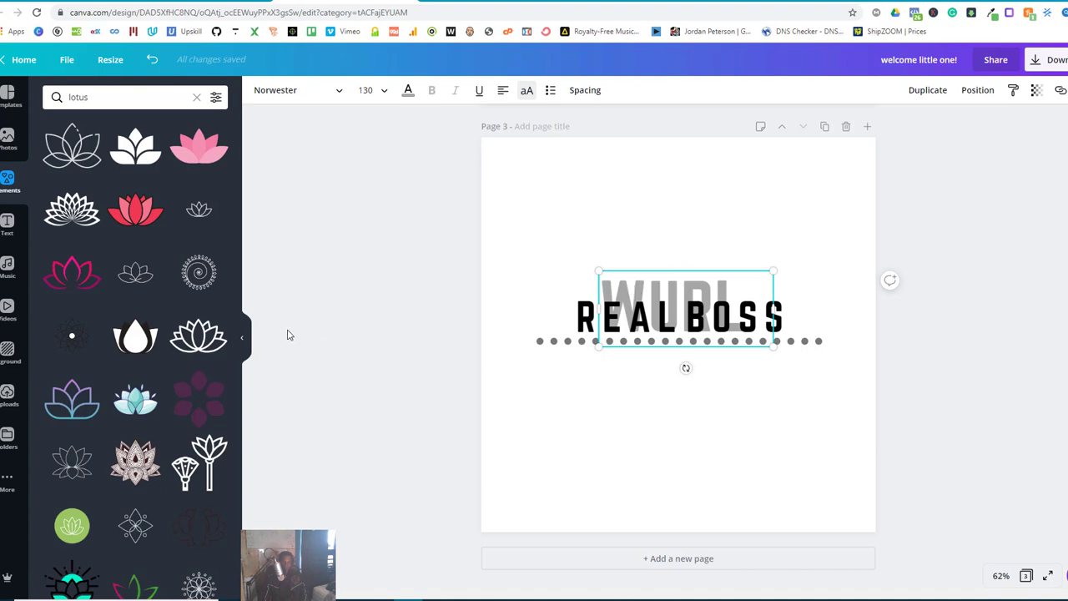
{"action": "left_click", "coordinate": [140, 334]}
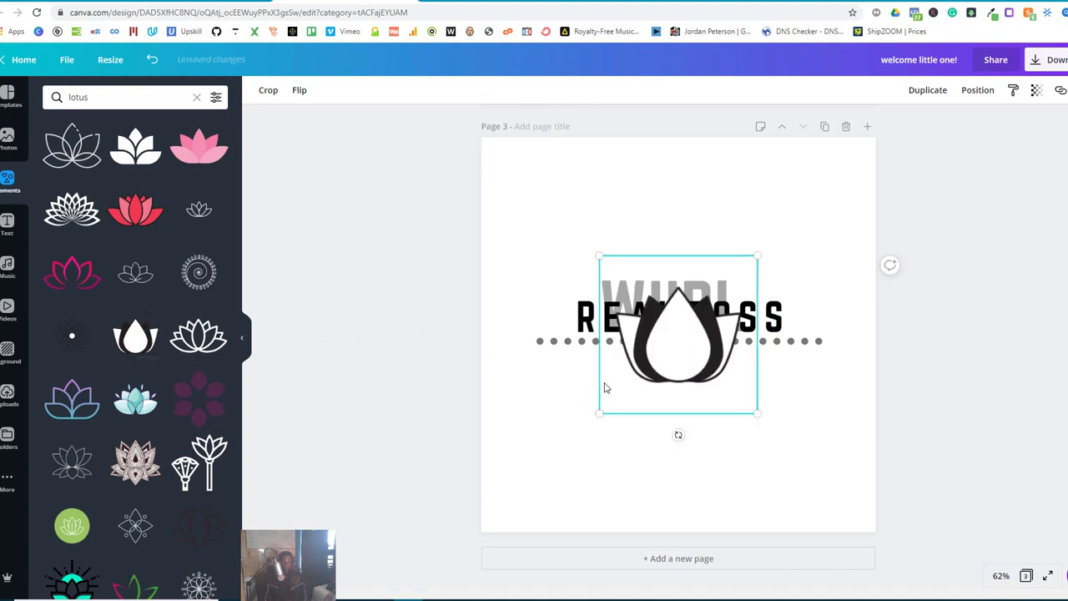
Step: Move the lotus above the lettering, shrink it to a little over half its size and rest it on top of WURL
{"action": "left_click_drag", "start_coordinate": [668, 300], "coordinate": [678, 208]}
{"action": "left_click", "coordinate": [652, 412]}
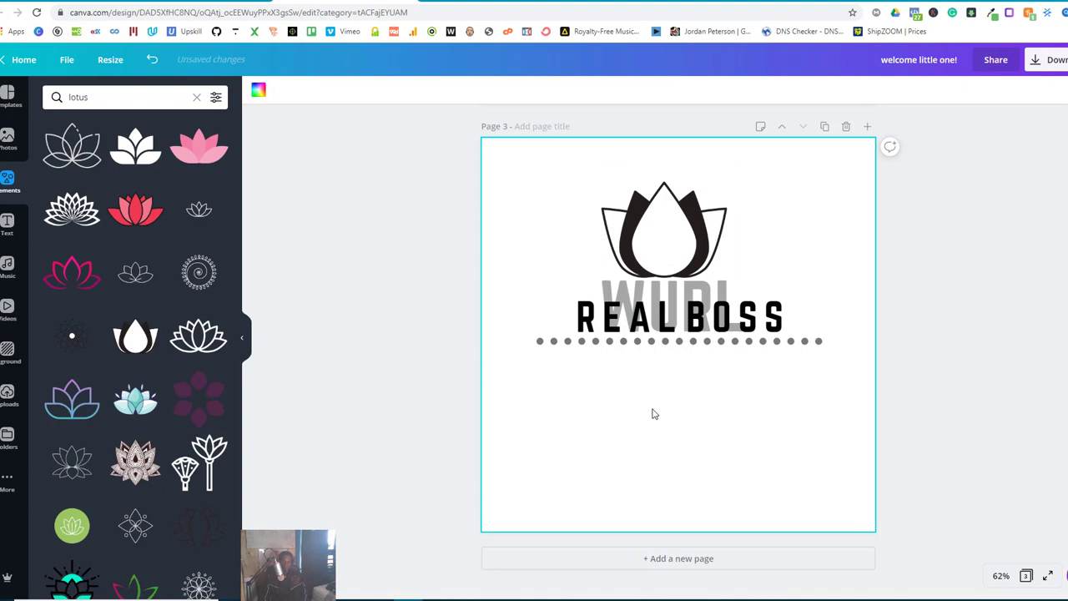
{"action": "left_click", "coordinate": [674, 342]}
{"action": "left_click", "coordinate": [676, 260]}
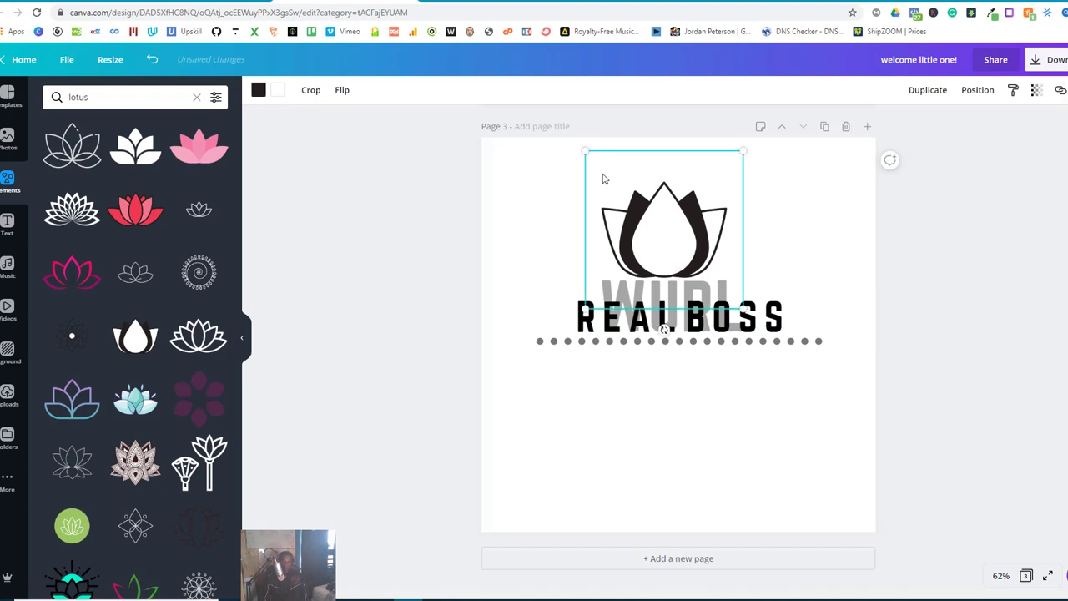
{"action": "left_click_drag", "start_coordinate": [589, 157], "coordinate": [640, 220]}
{"action": "left_click_drag", "start_coordinate": [709, 270], "coordinate": [683, 255]}
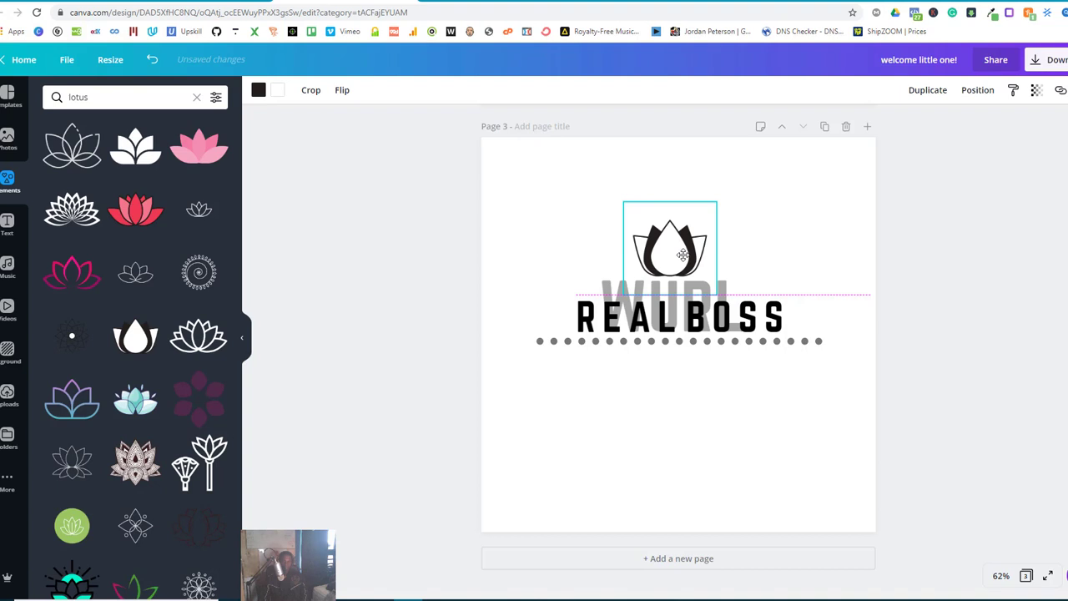
{"action": "left_click_drag", "start_coordinate": [683, 255], "coordinate": [683, 255]}
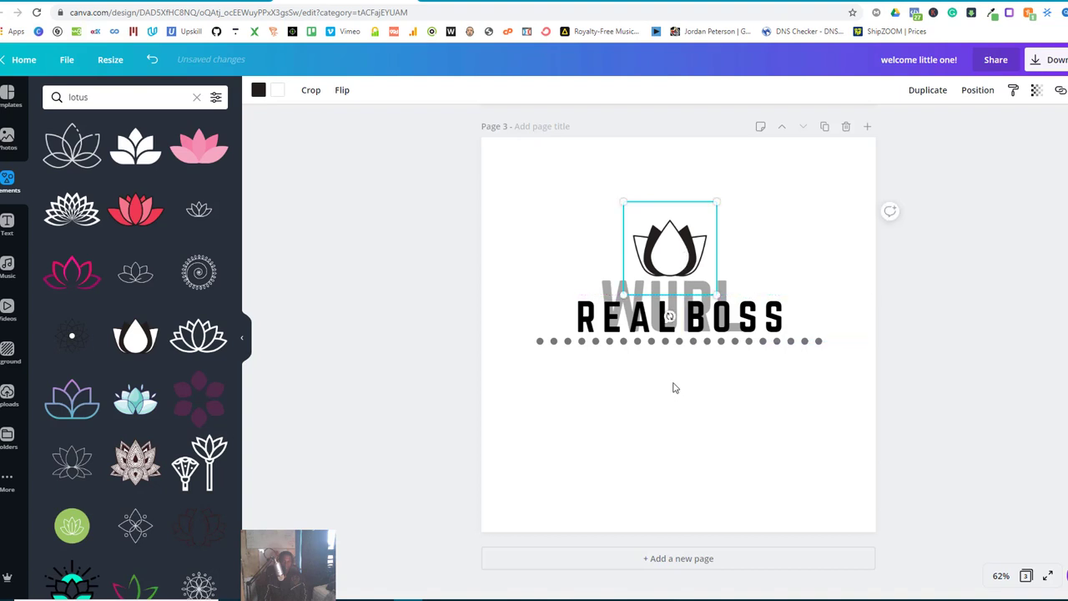
Step: Recolour the dotted line beneath REAL BOSS to black
{"action": "left_click", "coordinate": [594, 349]}
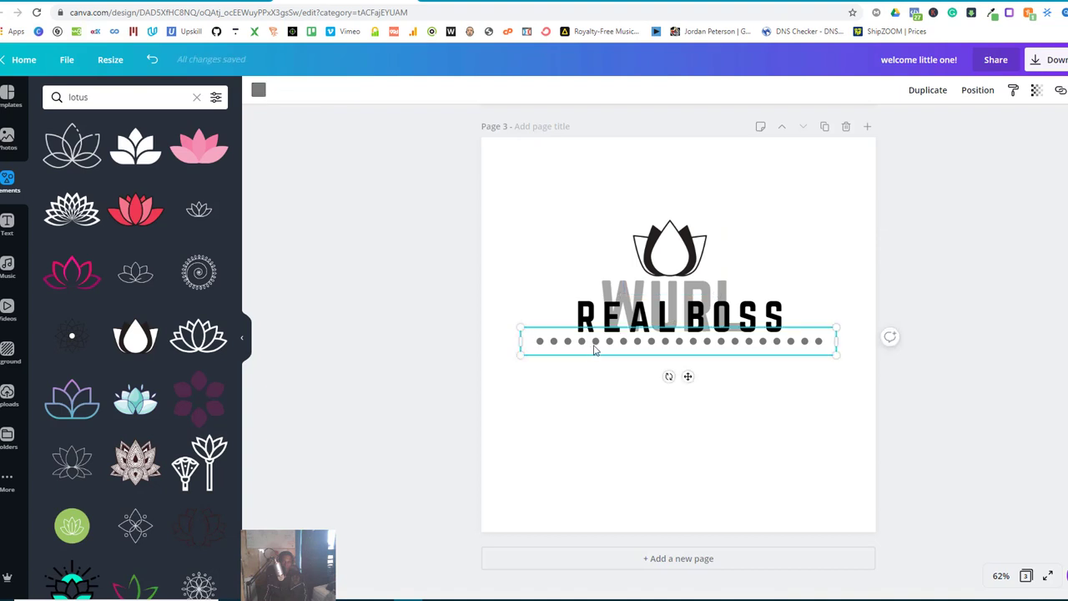
{"action": "left_click", "coordinate": [258, 89]}
{"action": "left_click", "coordinate": [56, 208]}
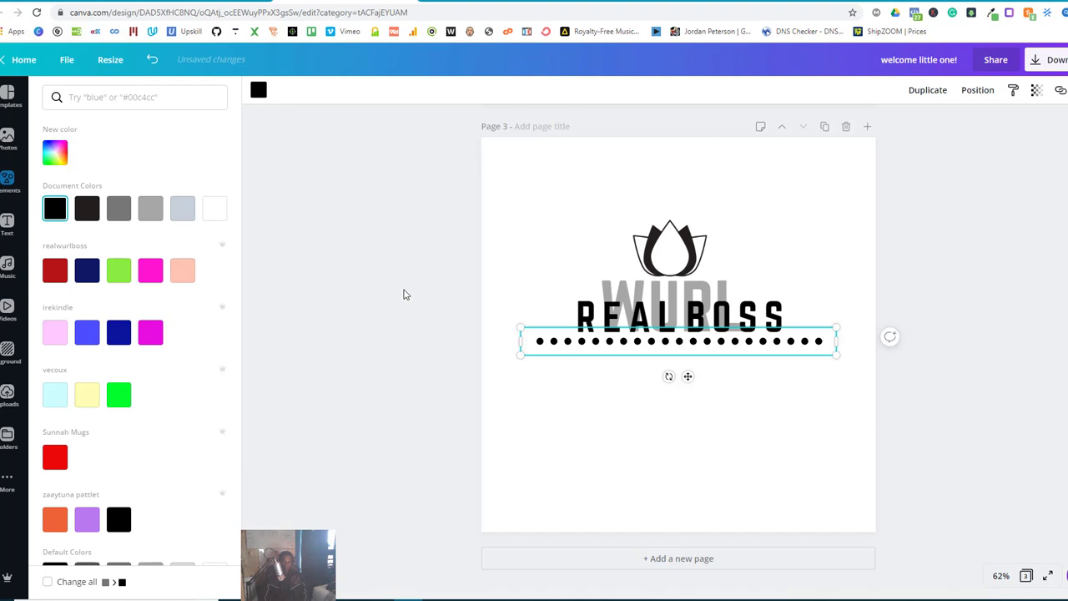
{"action": "left_click", "coordinate": [406, 295]}
{"action": "left_click", "coordinate": [625, 410]}
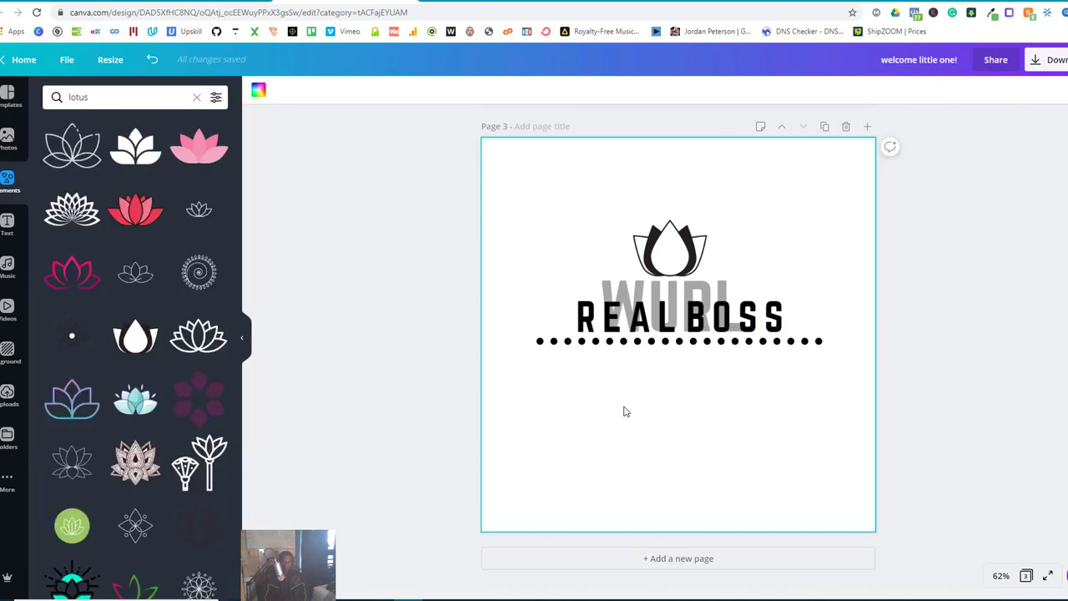
Step: Shorten the dotted line to a single dot, duplicate it and place one black dot at each end of REAL BOSS
{"action": "left_click_drag", "start_coordinate": [643, 345], "coordinate": [642, 411]}
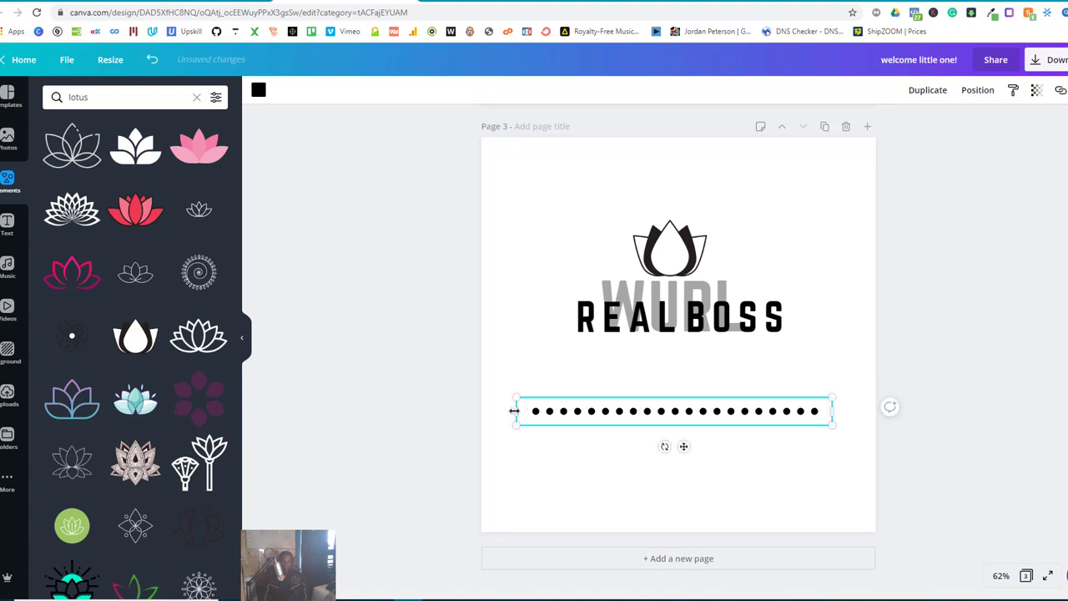
{"action": "left_click_drag", "start_coordinate": [513, 408], "coordinate": [795, 425]}
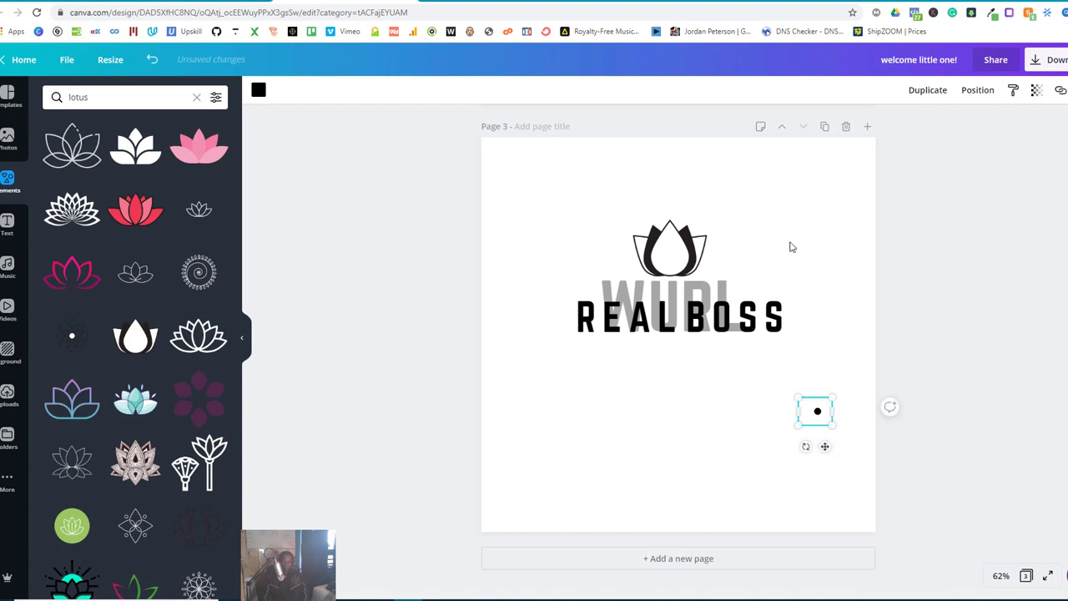
{"action": "left_click", "coordinate": [915, 90]}
{"action": "left_click_drag", "start_coordinate": [822, 425], "coordinate": [562, 319]}
{"action": "left_click", "coordinate": [818, 411]}
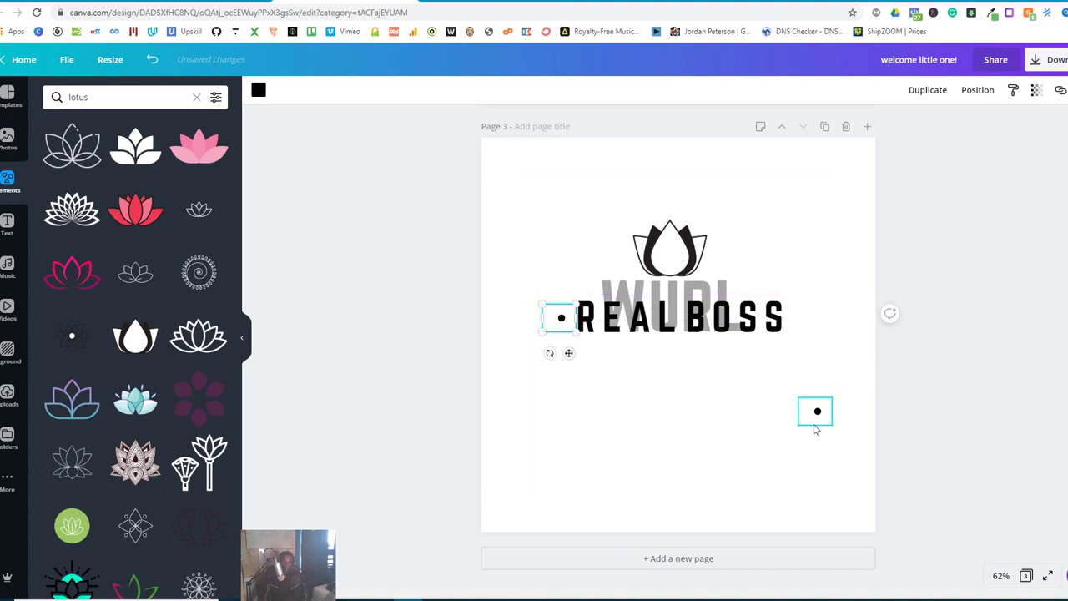
{"action": "left_click_drag", "start_coordinate": [818, 411], "coordinate": [798, 320]}
{"action": "left_click", "coordinate": [742, 407]}
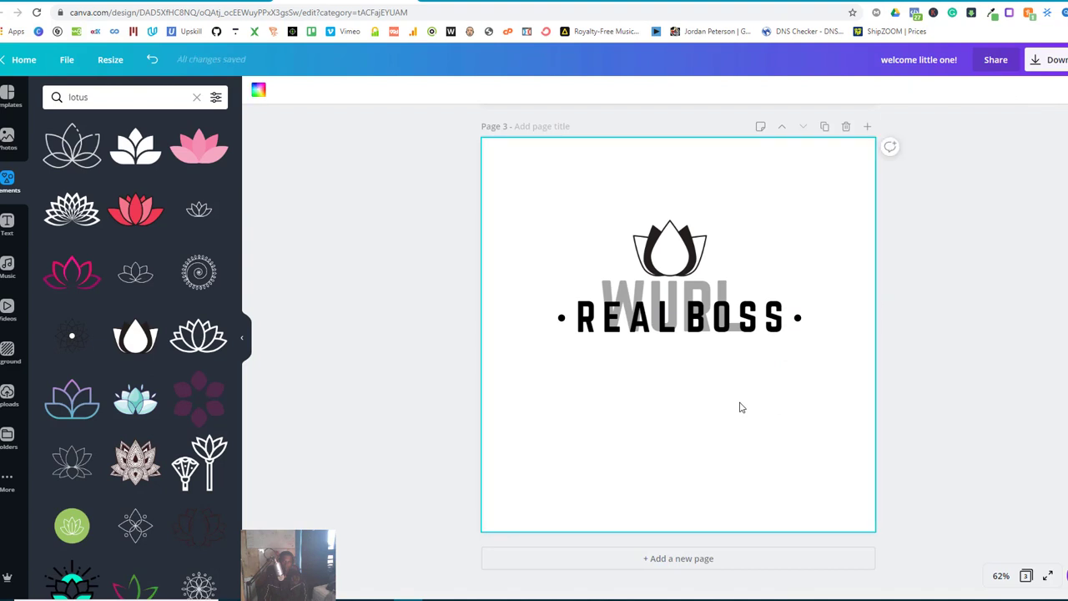
Step: Duplicate the black dot after REAL BOSS, place the copy below the text and recolour it light gray
{"action": "left_click", "coordinate": [798, 322]}
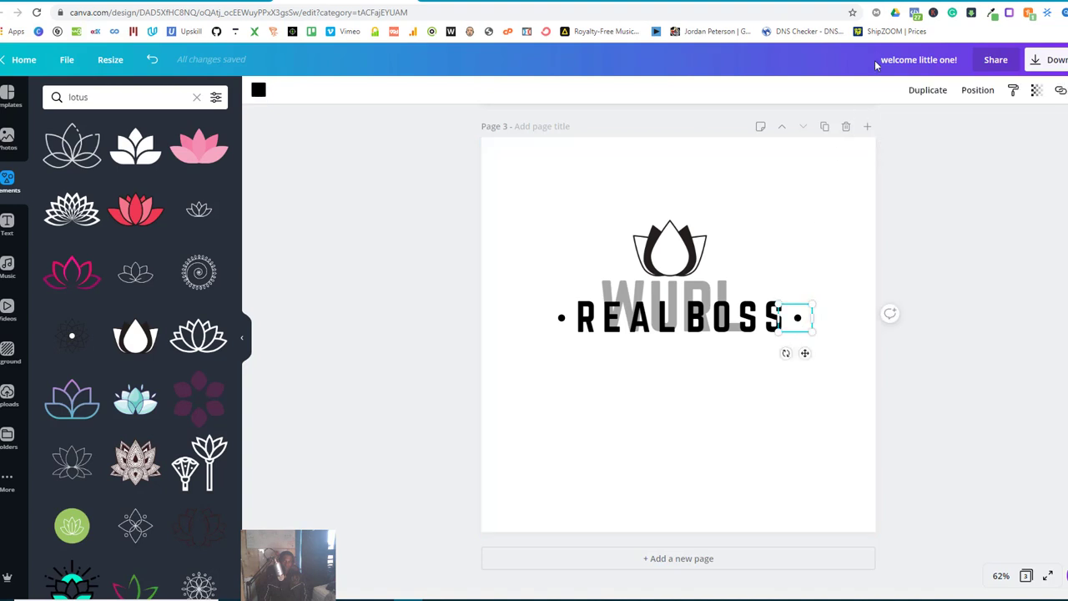
{"action": "left_click", "coordinate": [925, 90]}
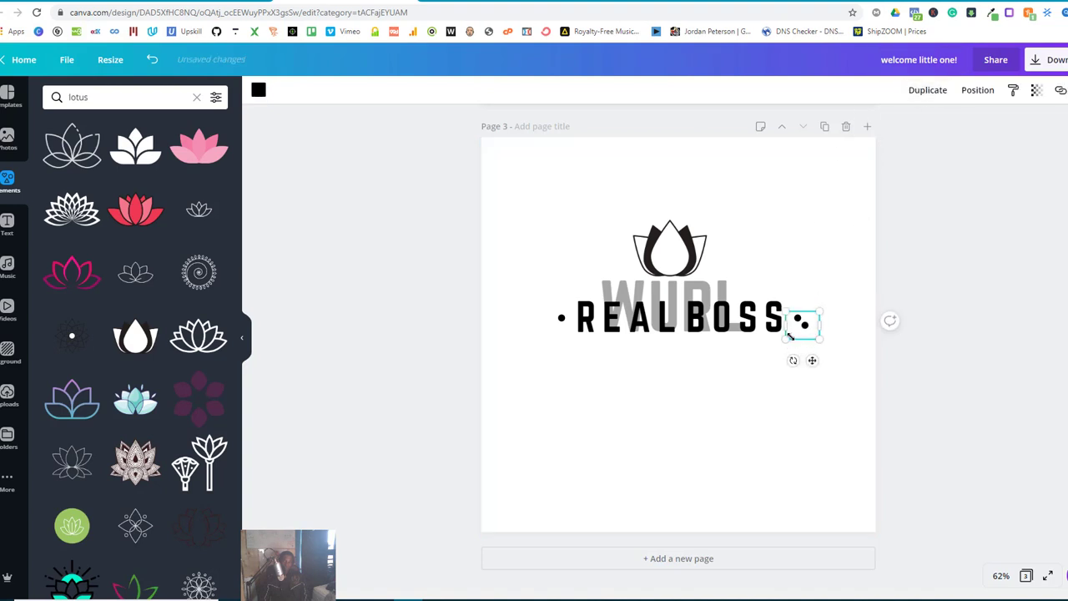
{"action": "left_click_drag", "start_coordinate": [806, 331], "coordinate": [743, 360]}
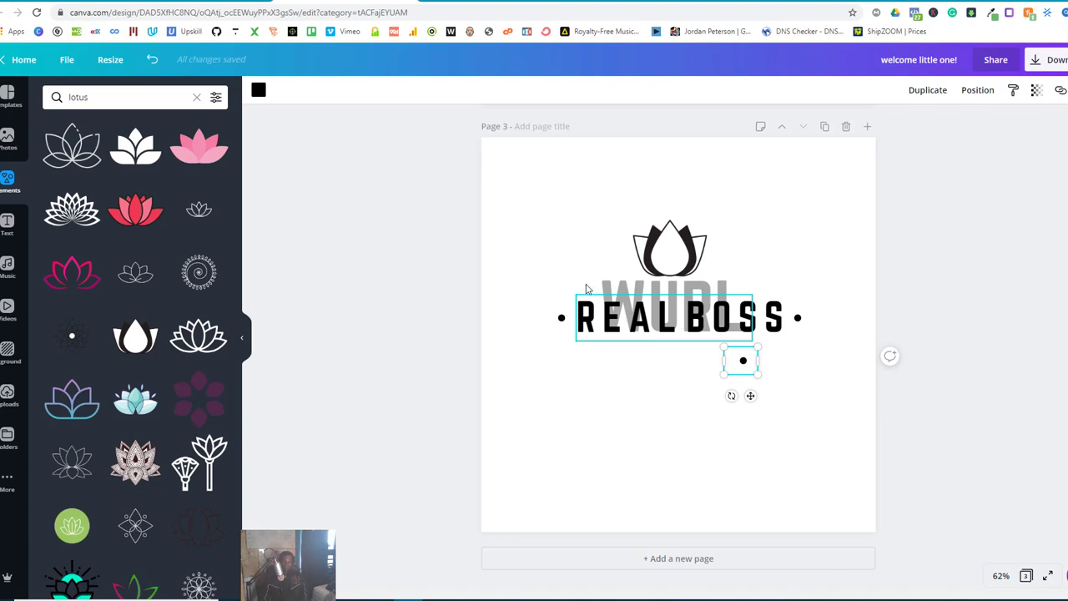
{"action": "left_click", "coordinate": [258, 90]}
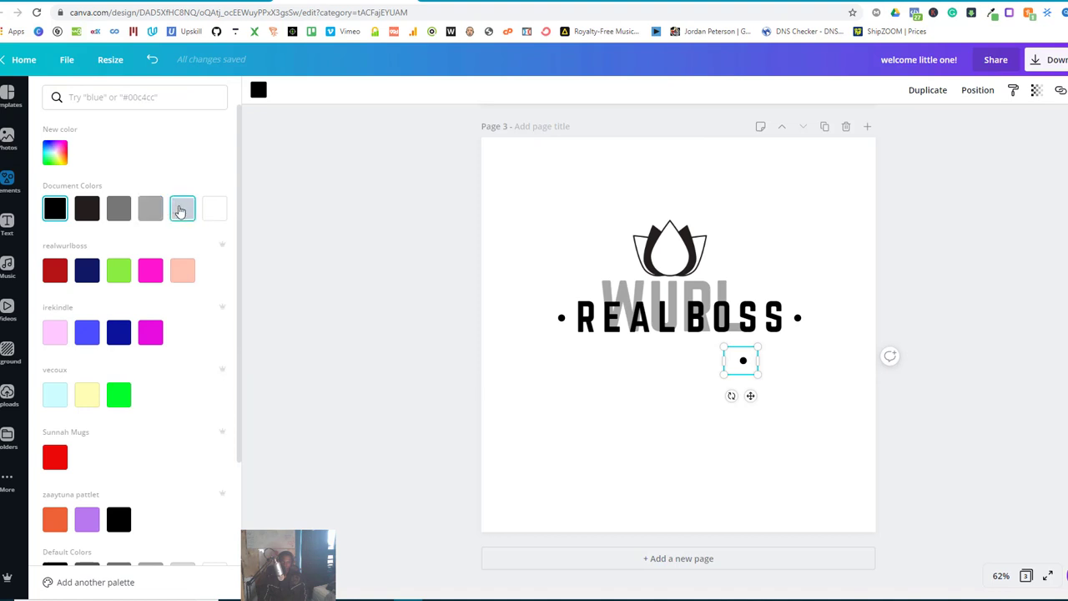
{"action": "left_click", "coordinate": [181, 208]}
{"action": "left_click", "coordinate": [606, 383]}
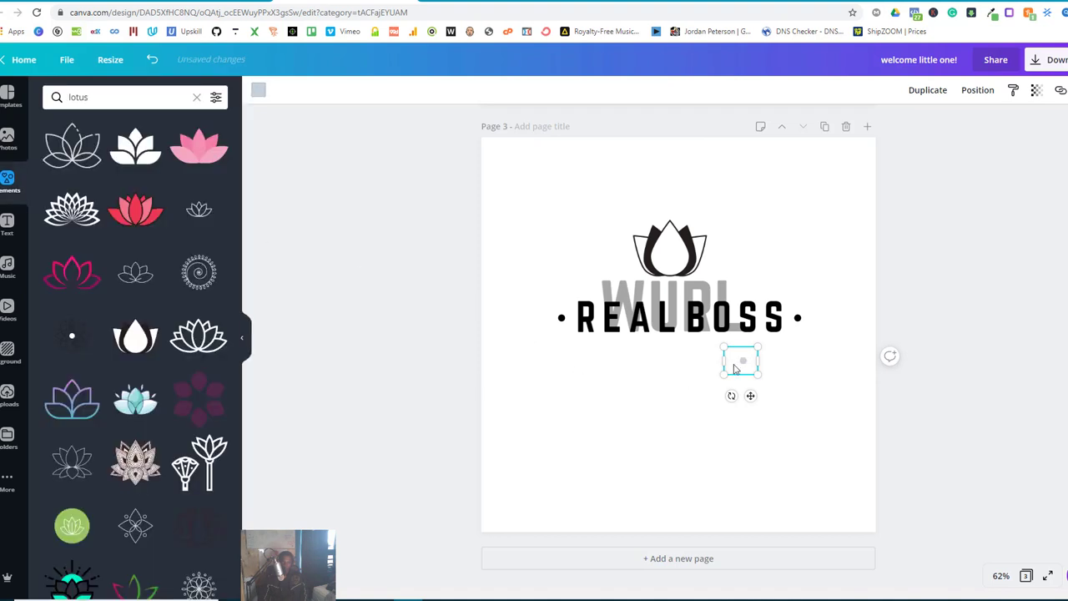
Step: Duplicate the light gray dot and place one dot on each side of WURL at matching height
{"action": "left_click_drag", "start_coordinate": [743, 365], "coordinate": [762, 305]}
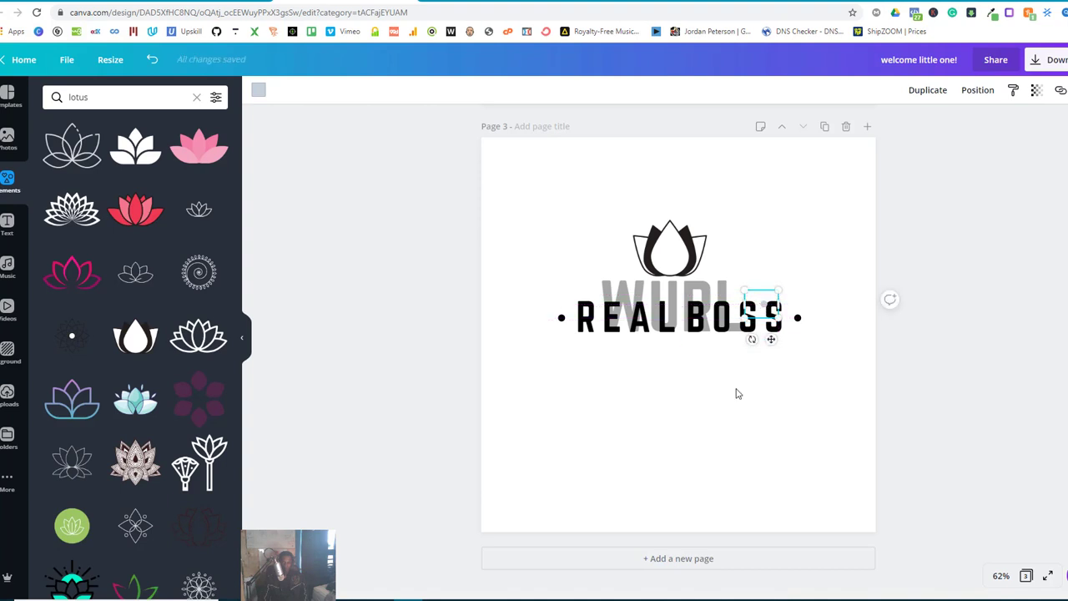
{"action": "left_click", "coordinate": [928, 89]}
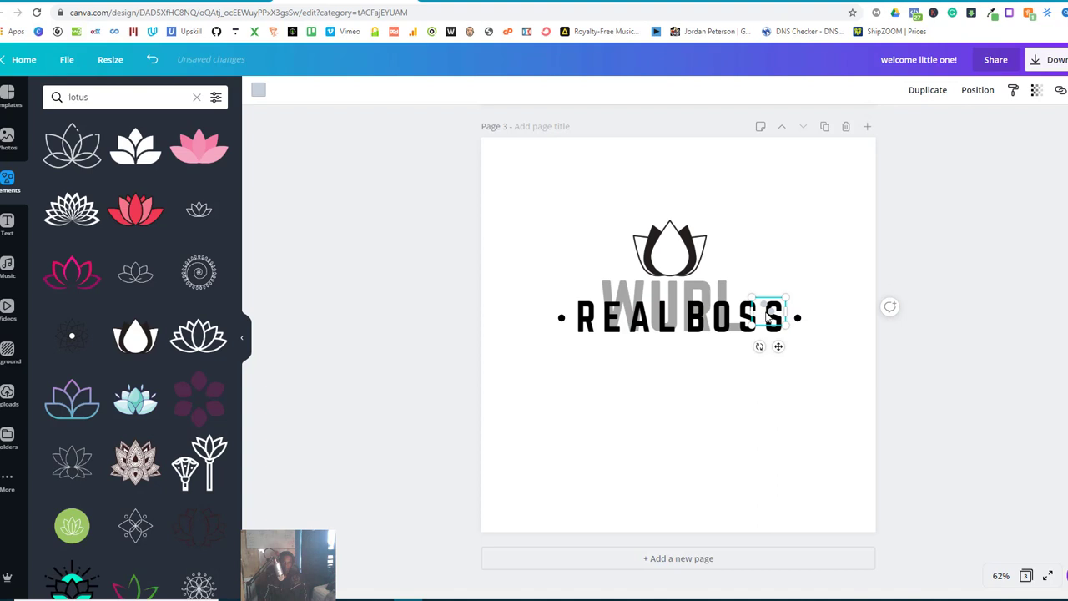
{"action": "left_click_drag", "start_coordinate": [768, 316], "coordinate": [581, 295]}
{"action": "left_click", "coordinate": [620, 406]}
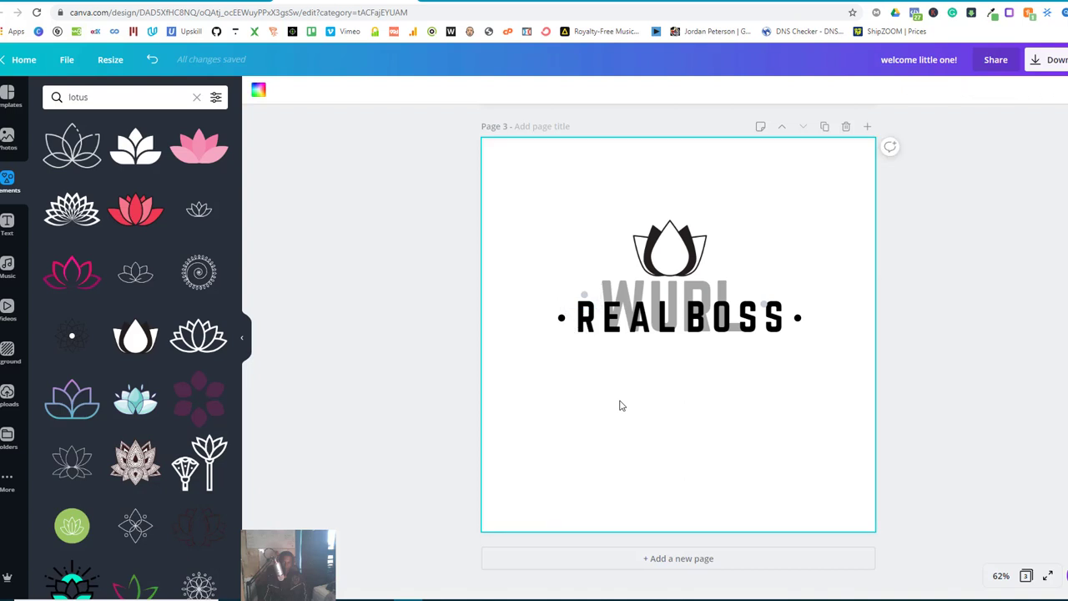
{"action": "mouse_move", "coordinate": [764, 308]}
{"action": "left_mouse_down"}
{"action": "mouse_move", "coordinate": [784, 303]}
{"action": "mouse_move", "coordinate": [774, 293]}
{"action": "left_mouse_up"}
{"action": "left_click", "coordinate": [760, 402]}
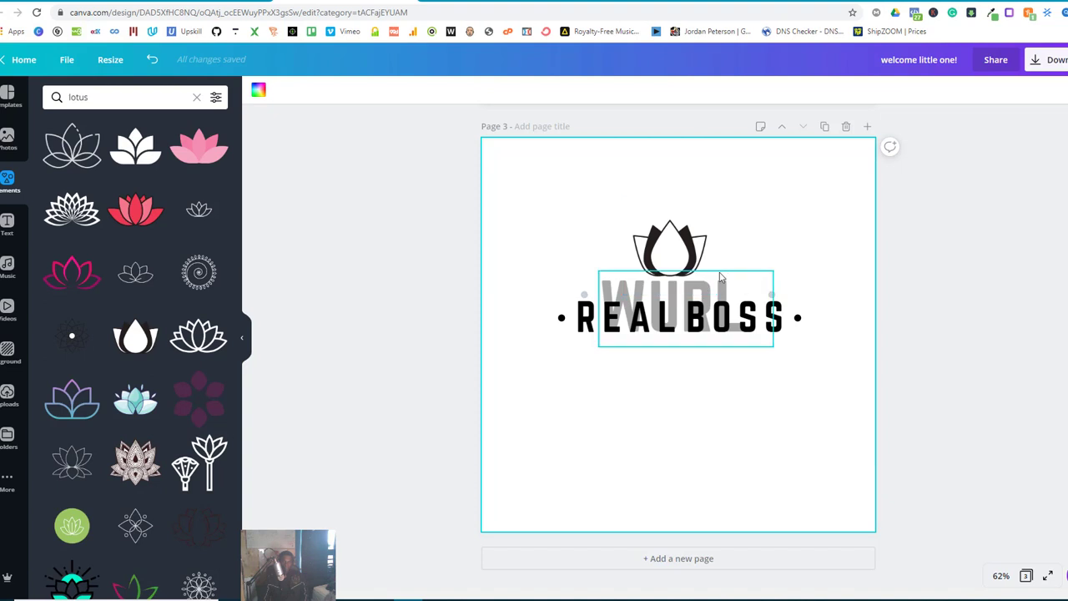
{"action": "left_click", "coordinate": [782, 298]}
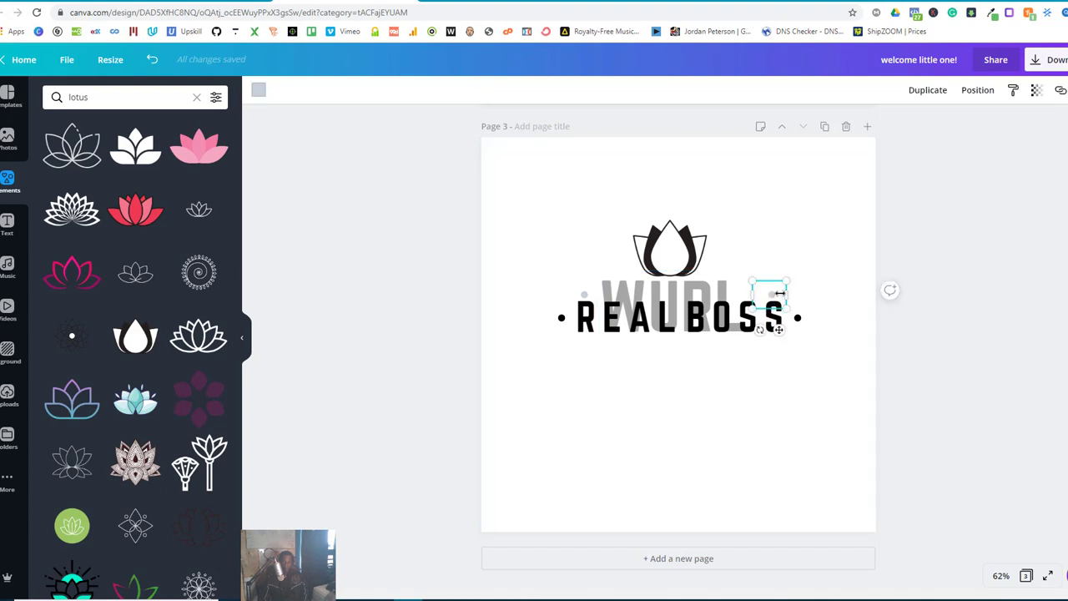
{"action": "left_click", "coordinate": [785, 234]}
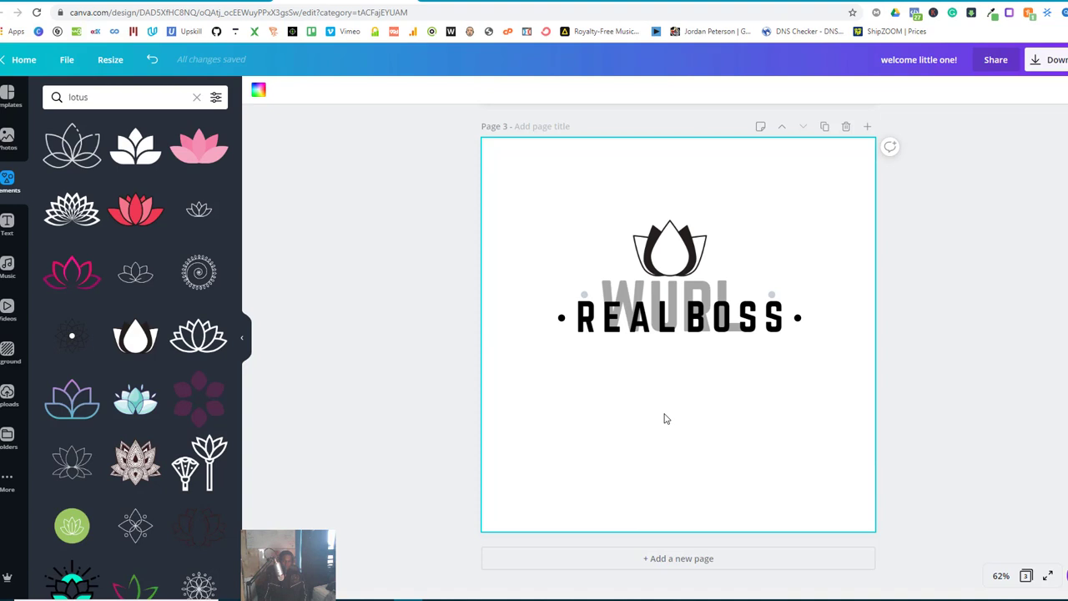
Step: Move the lotus up clear of the text and shift WURL slightly right to centre it between the gray dots
{"action": "left_click", "coordinate": [672, 268]}
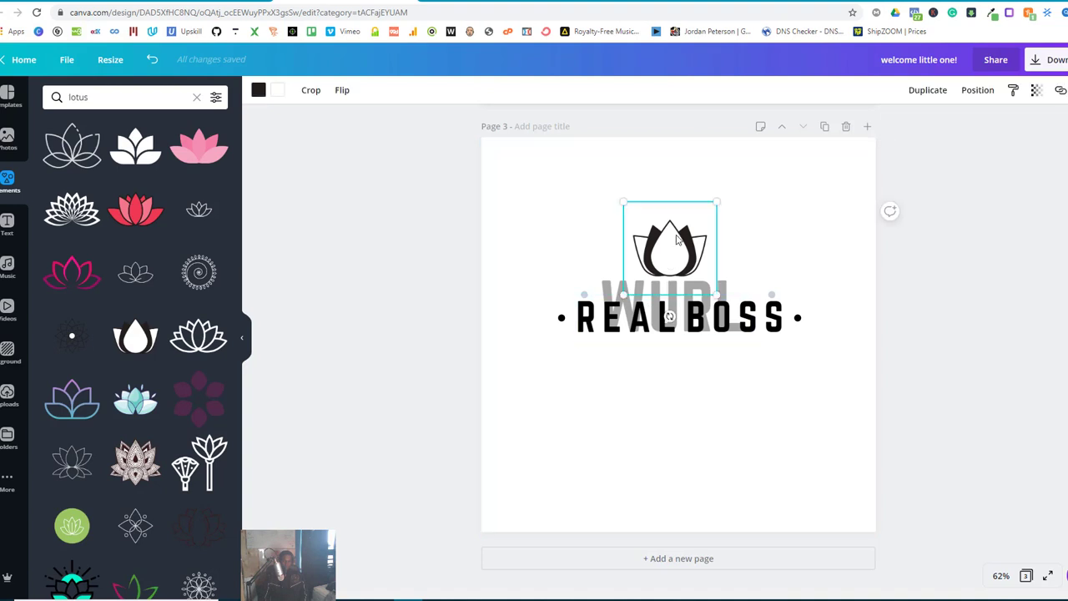
{"action": "left_click_drag", "start_coordinate": [680, 242], "coordinate": [684, 194]}
{"action": "left_click", "coordinate": [653, 285]}
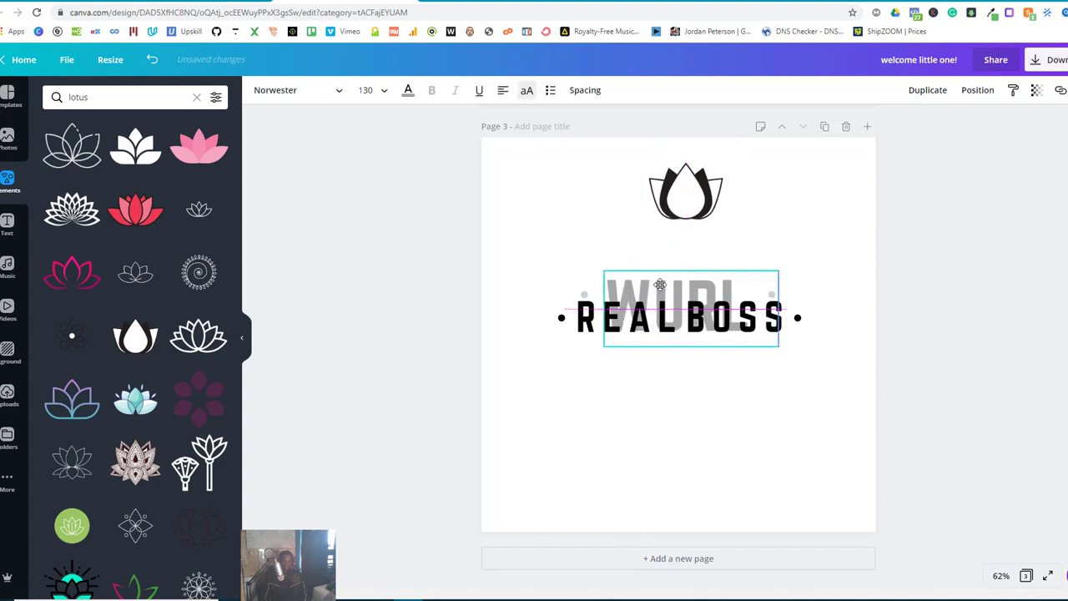
{"action": "left_click_drag", "start_coordinate": [659, 284], "coordinate": [661, 285]}
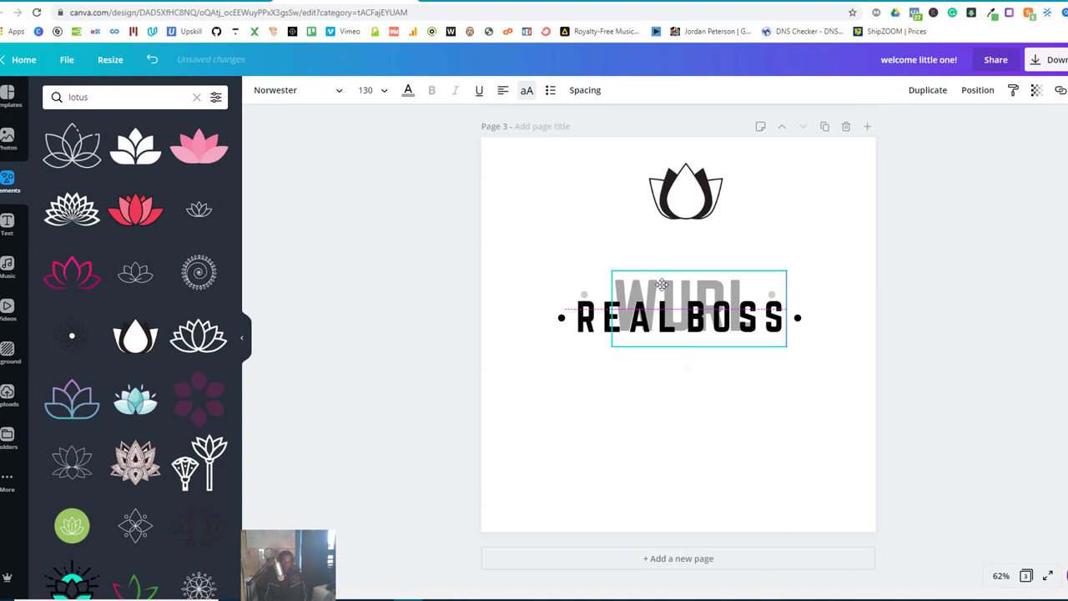
{"action": "left_click_drag", "start_coordinate": [661, 284], "coordinate": [661, 286]}
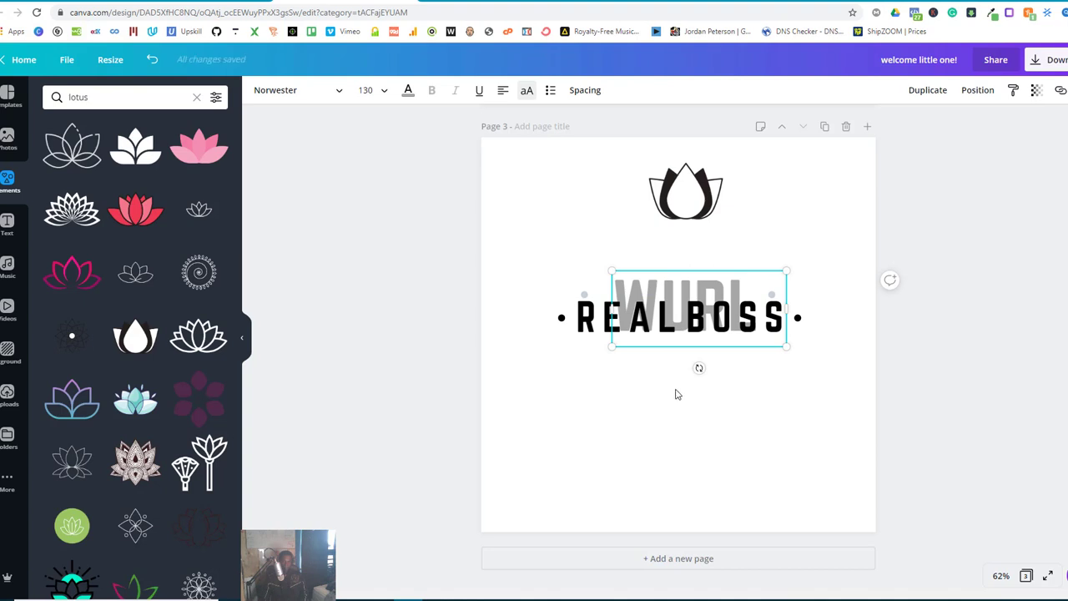
{"action": "left_click", "coordinate": [677, 394]}
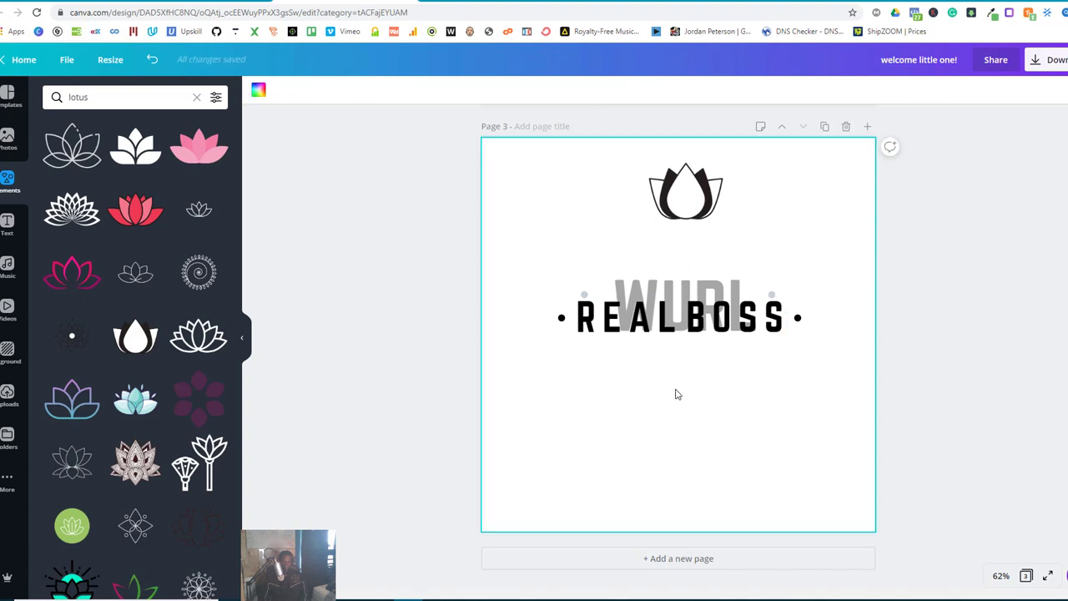
Step: Reposition the lotus above the text with a clear gap and shift WURL left between the gray dots
{"action": "left_click_drag", "start_coordinate": [682, 208], "coordinate": [685, 257]}
{"action": "left_click", "coordinate": [677, 403]}
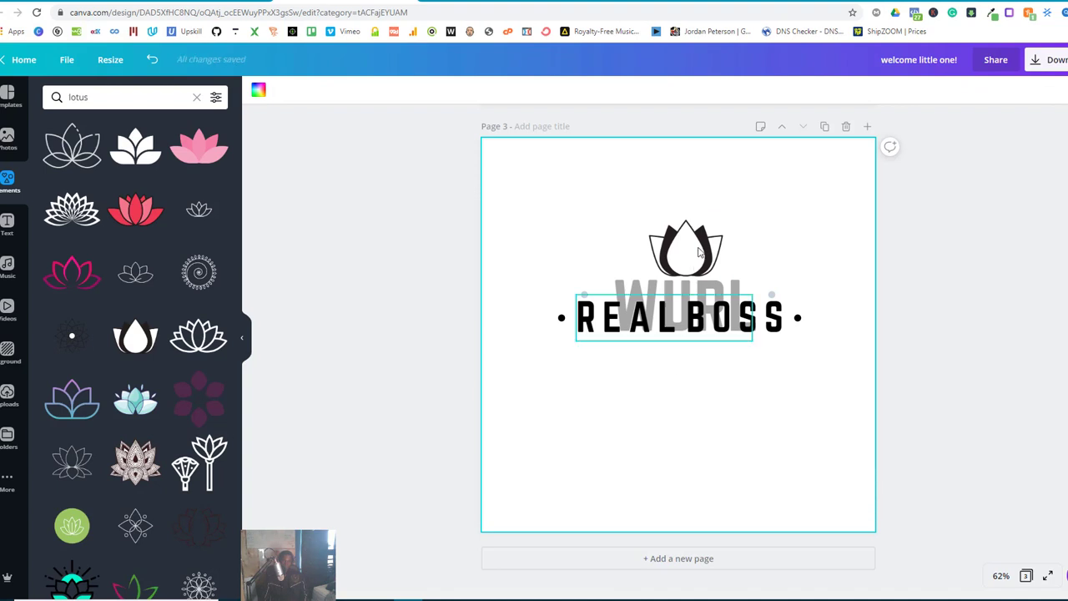
{"action": "left_click_drag", "start_coordinate": [700, 251], "coordinate": [695, 202]}
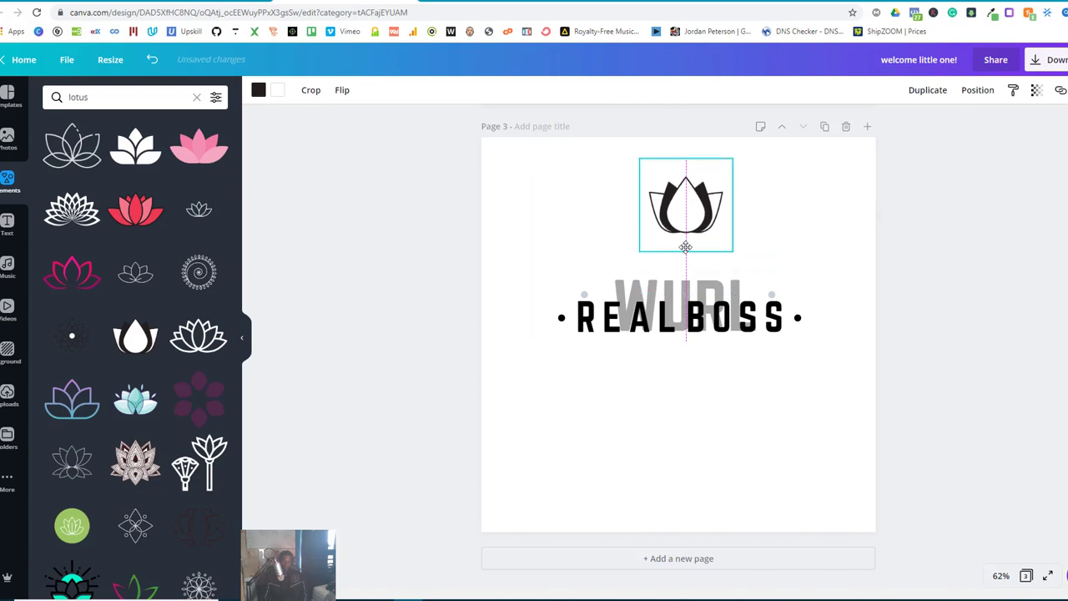
{"action": "left_click_drag", "start_coordinate": [670, 287], "coordinate": [654, 282]}
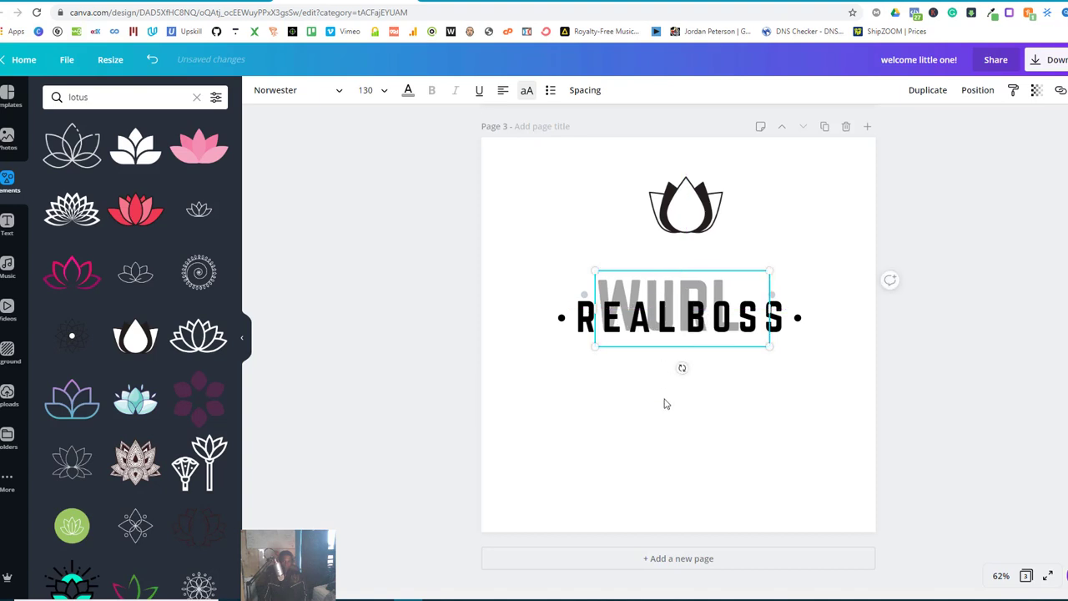
{"action": "left_click", "coordinate": [622, 397]}
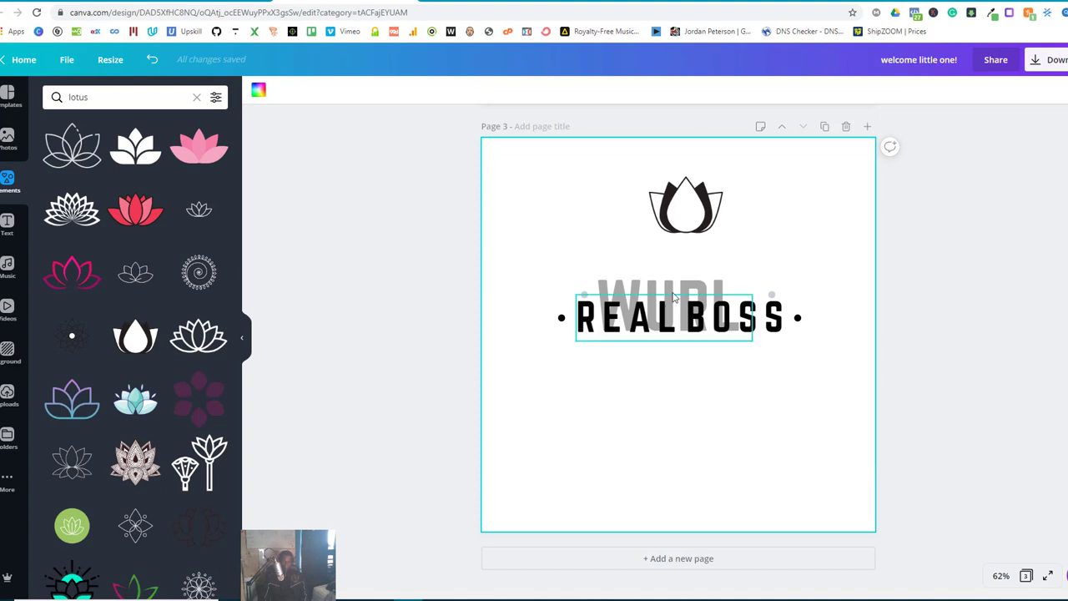
Step: Try a letter spacing of 74 on WURL, duplicate the text, and undo both changes
{"action": "left_click_drag", "start_coordinate": [675, 296], "coordinate": [673, 291]}
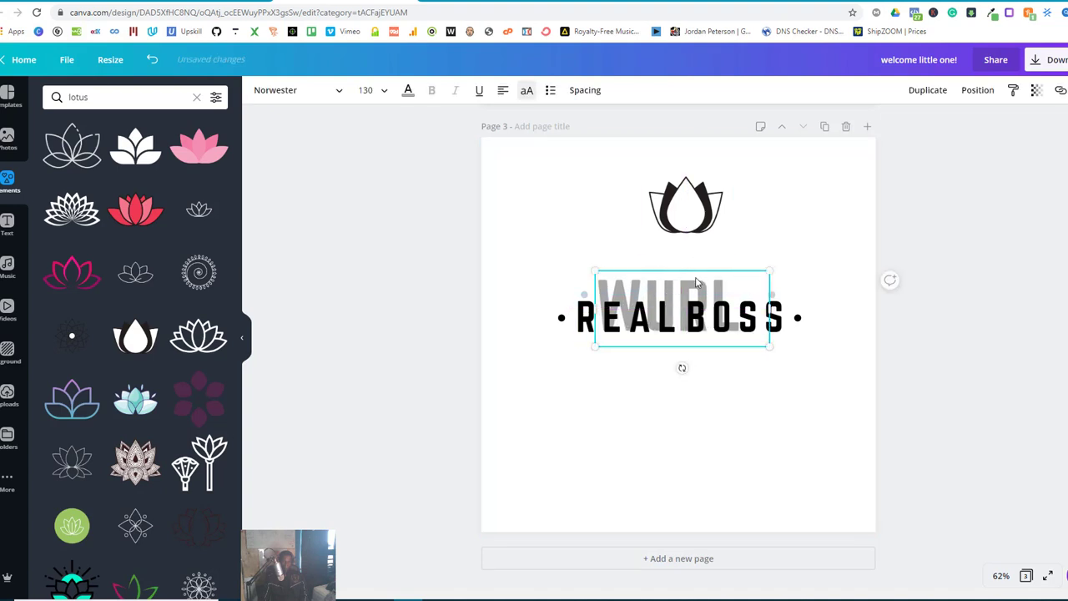
{"action": "left_click", "coordinate": [584, 91]}
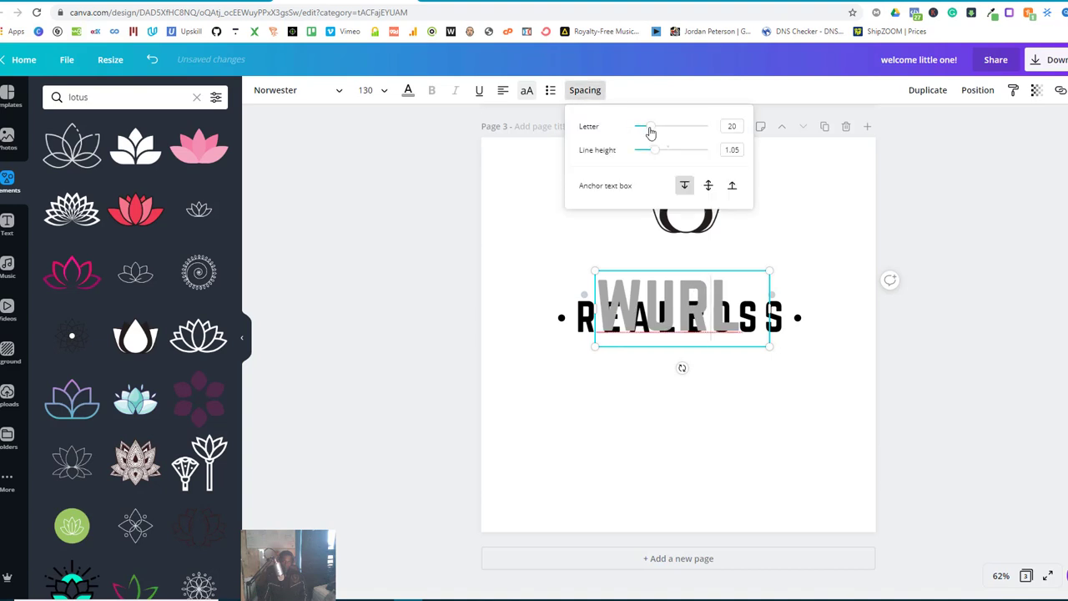
{"action": "left_click_drag", "start_coordinate": [649, 129], "coordinate": [654, 131]}
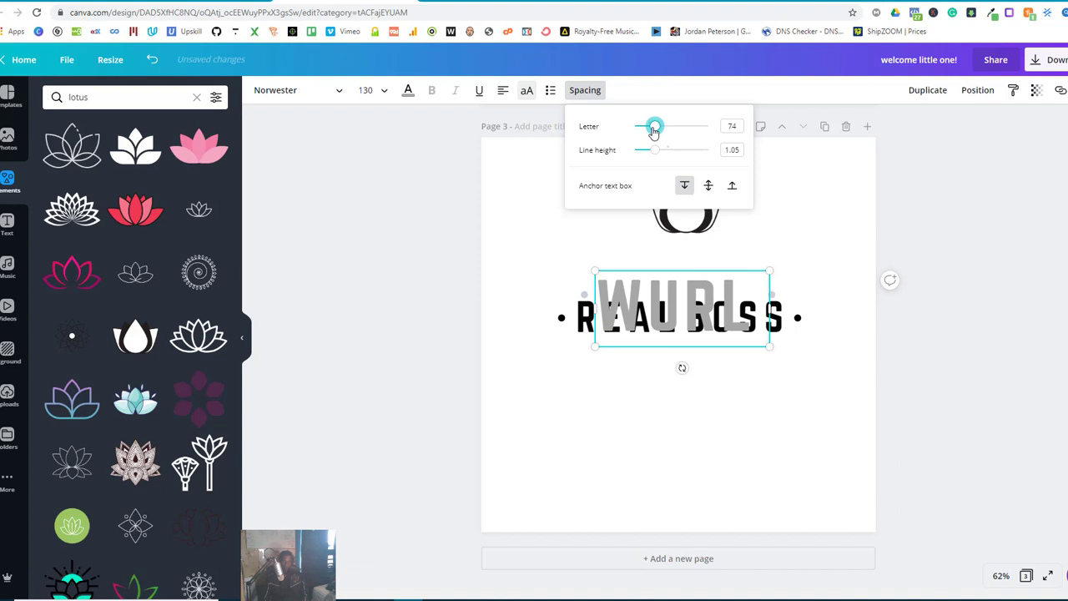
{"action": "left_click", "coordinate": [925, 91]}
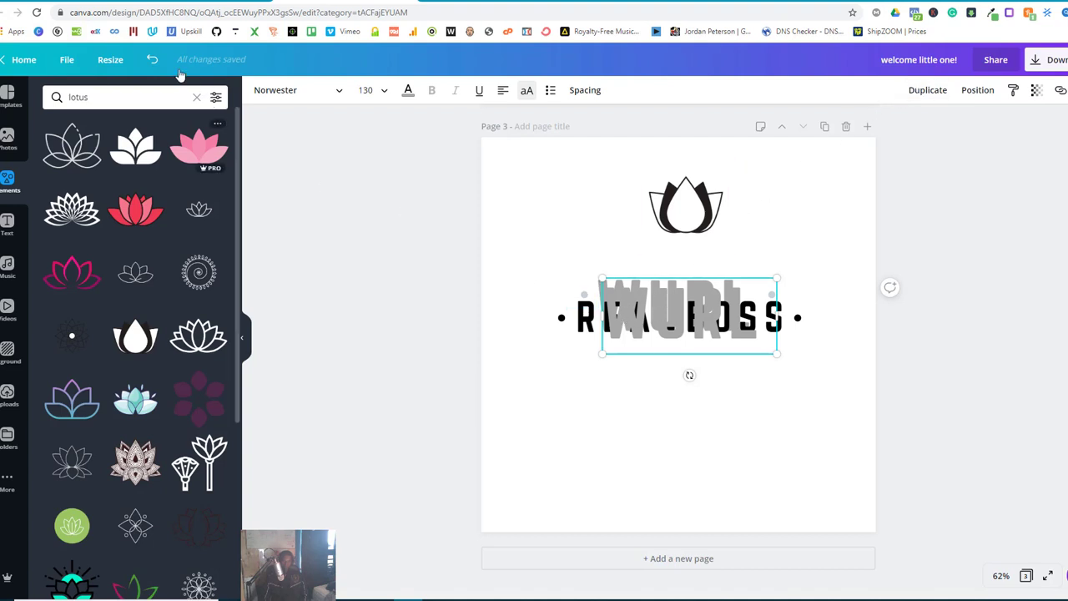
{"action": "left_click", "coordinate": [151, 60]}
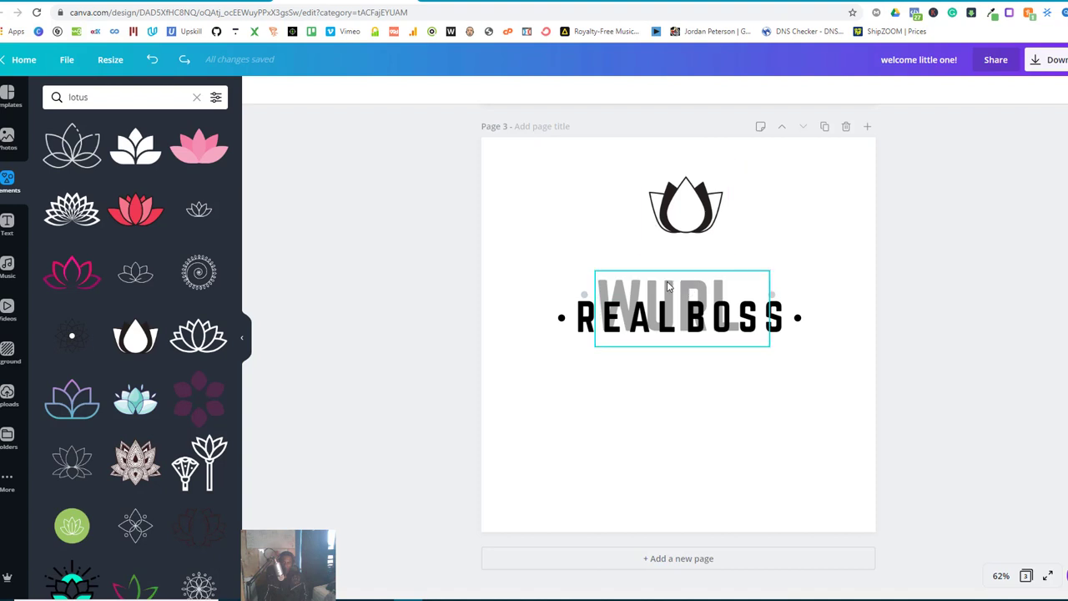
Step: Set WURL's letter spacing to 88 and shift the word slightly right between the gray dots
{"action": "left_click", "coordinate": [693, 277]}
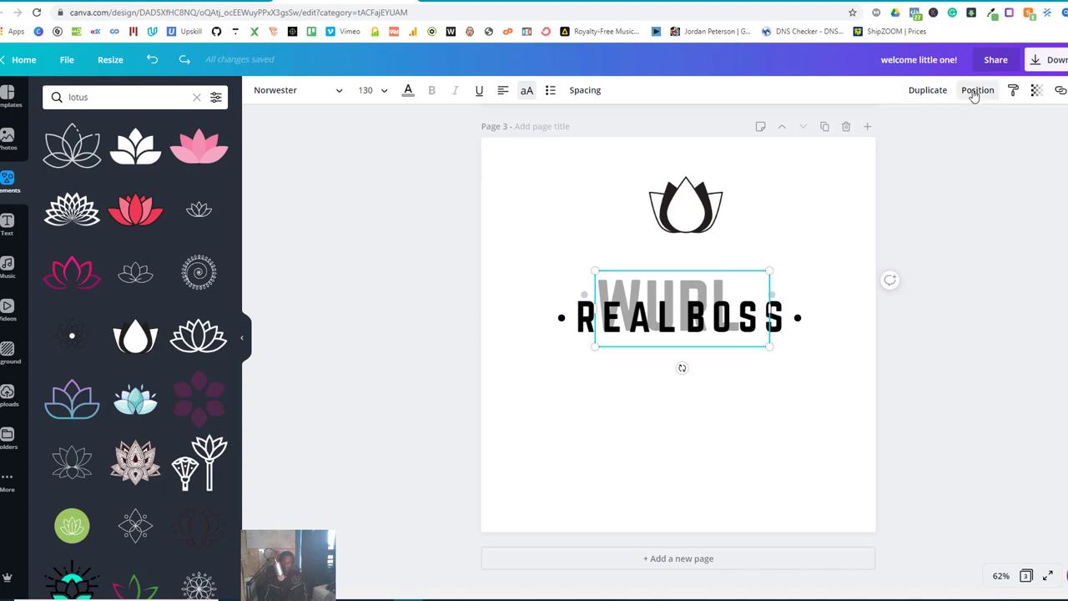
{"action": "left_click", "coordinate": [585, 93]}
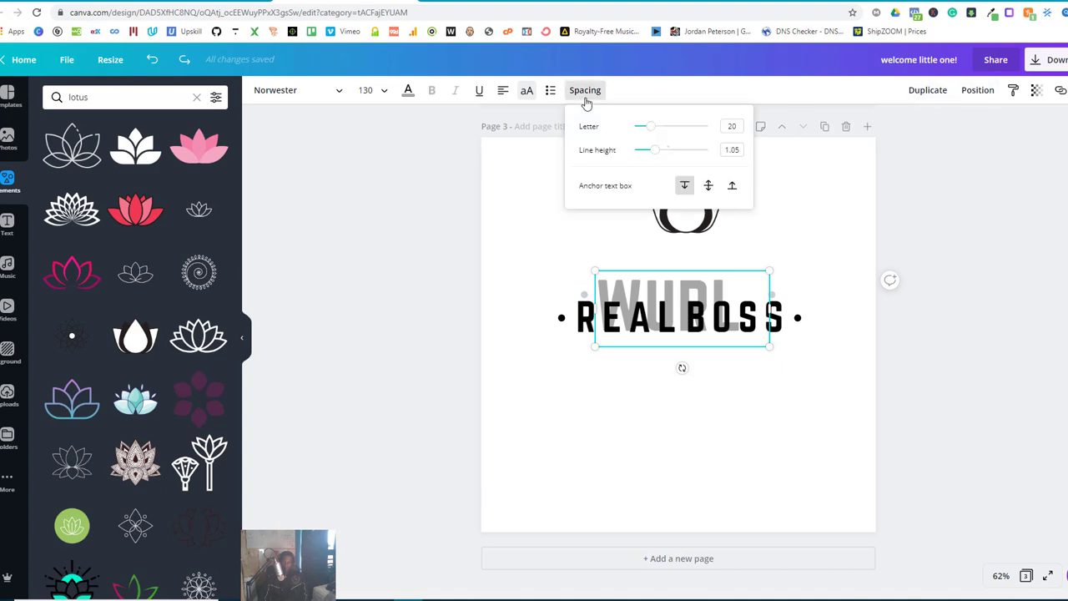
{"action": "left_click_drag", "start_coordinate": [651, 129], "coordinate": [657, 130]}
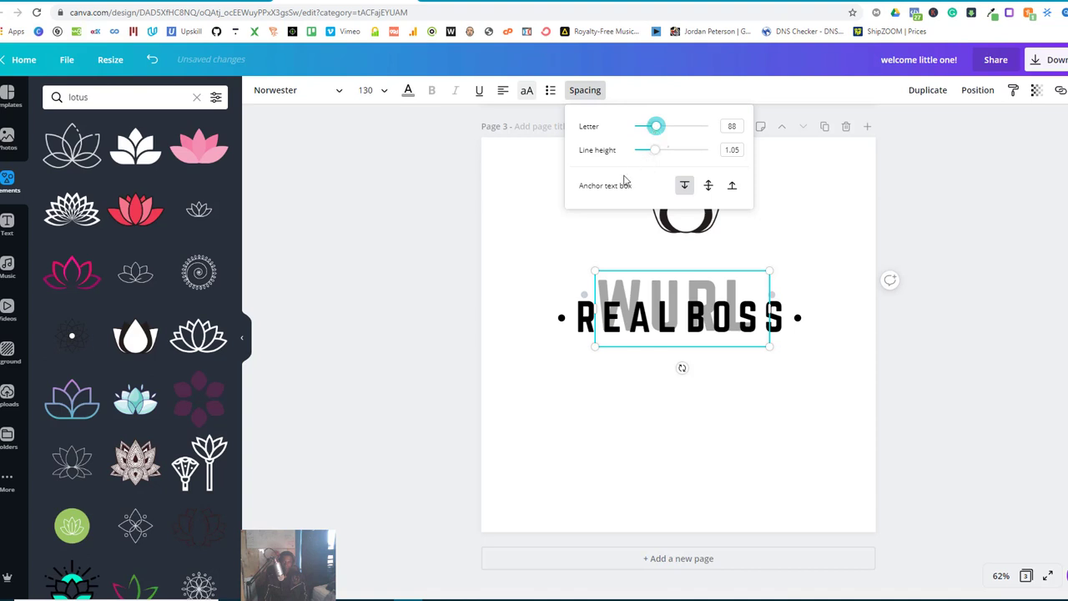
{"action": "left_click", "coordinate": [554, 215]}
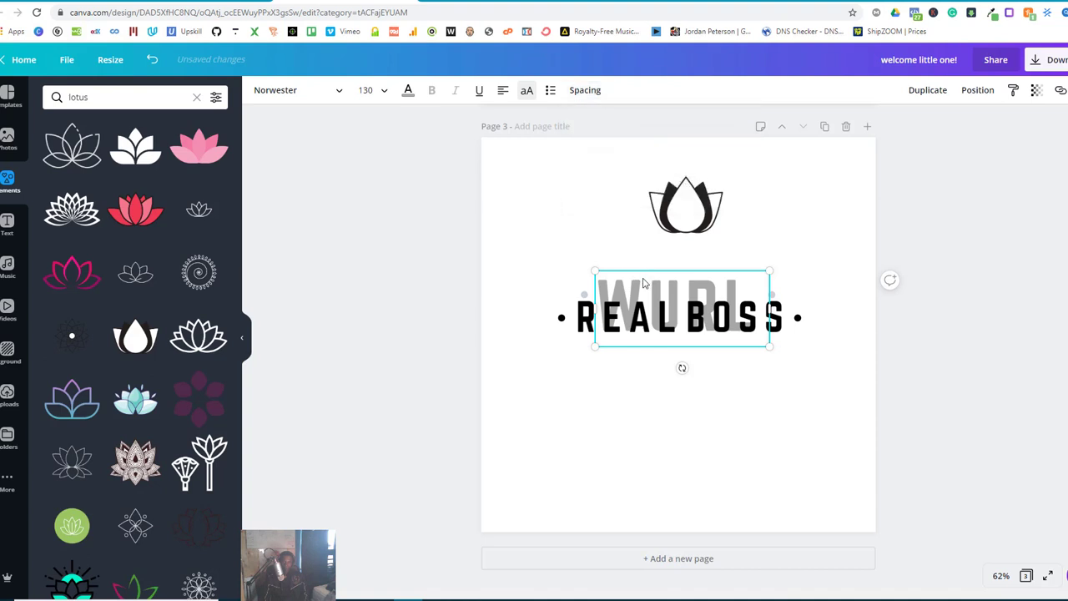
{"action": "left_click_drag", "start_coordinate": [644, 284], "coordinate": [646, 278]}
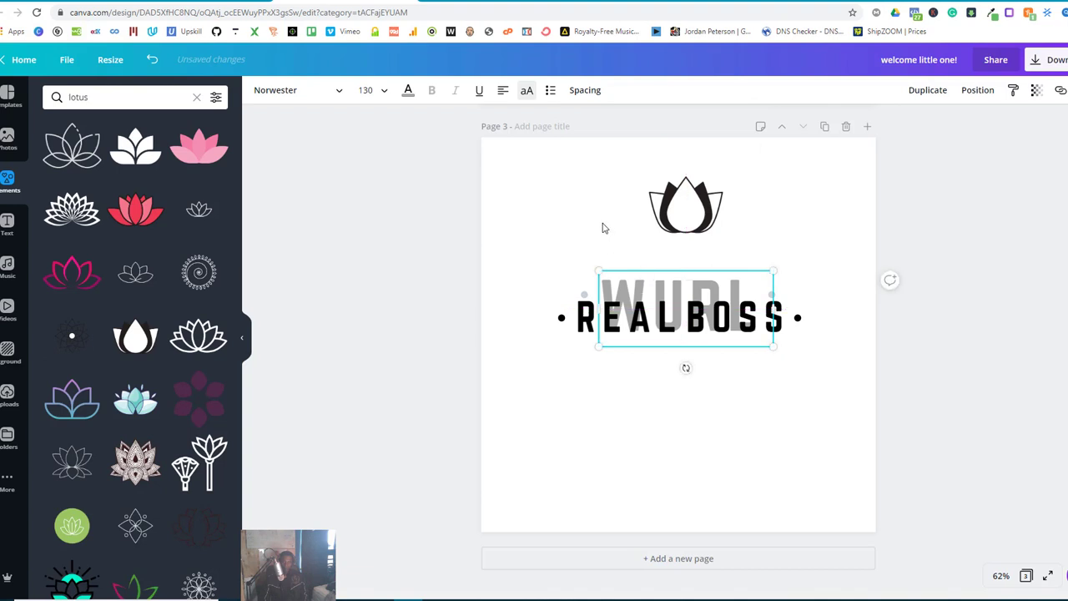
Step: Lower the lotus to sit directly on top of WURL and move the gray dot after WURL closer to the word
{"action": "left_click_drag", "start_coordinate": [680, 219], "coordinate": [679, 253]}
{"action": "left_click", "coordinate": [656, 395]}
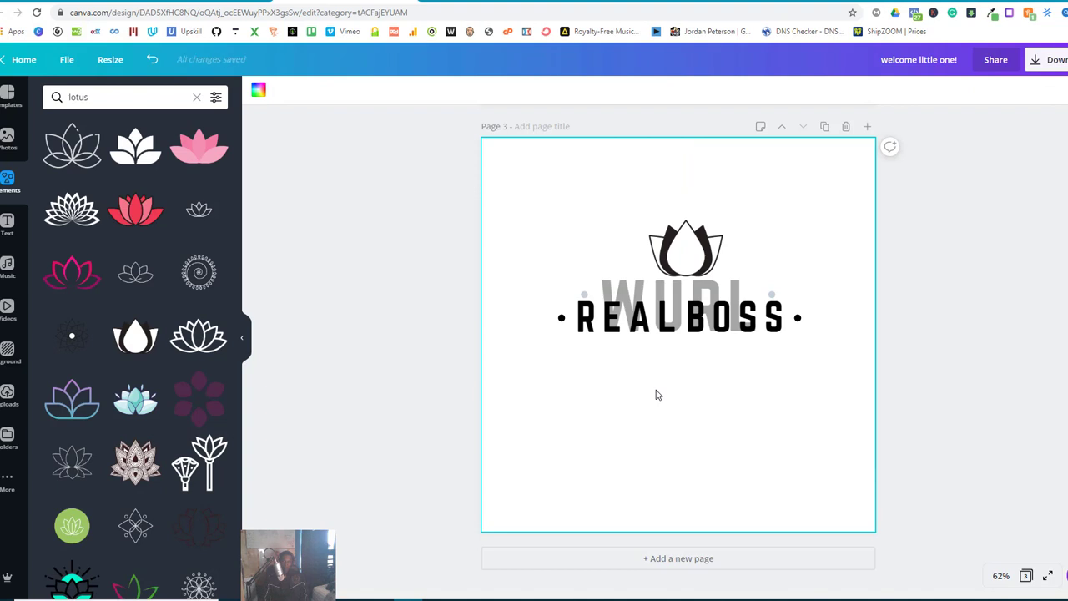
{"action": "left_click", "coordinate": [769, 290]}
{"action": "left_click_drag", "start_coordinate": [770, 291], "coordinate": [766, 285]}
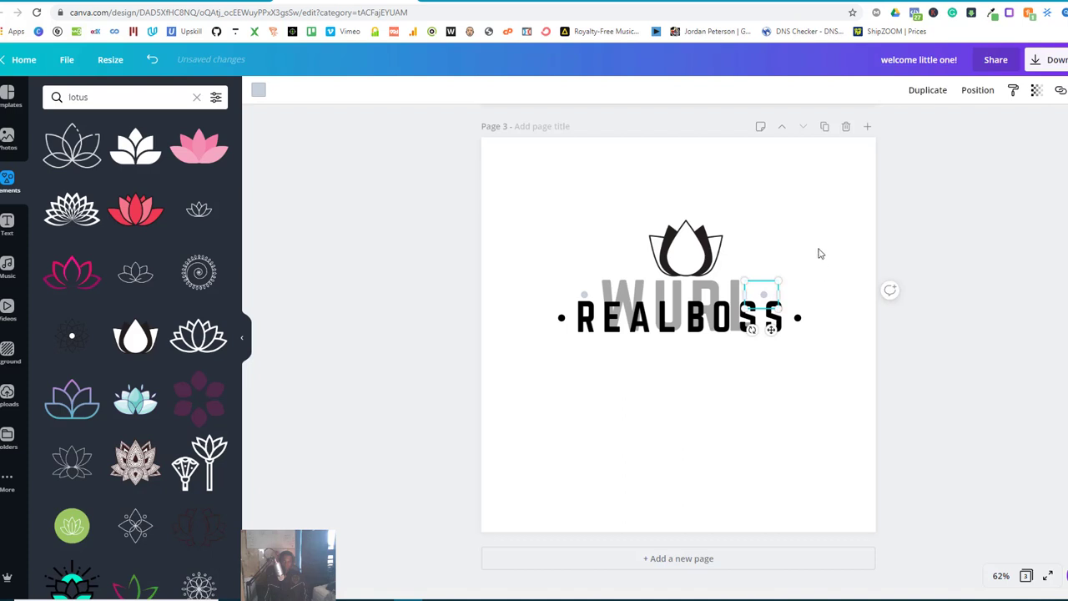
{"action": "left_click", "coordinate": [820, 253]}
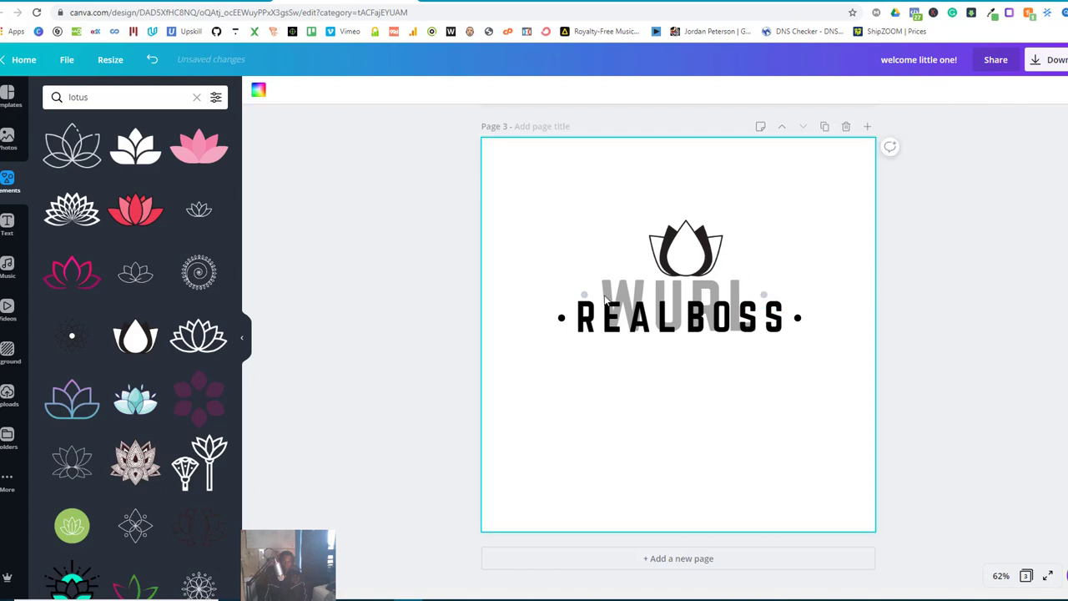
{"action": "left_click_drag", "start_coordinate": [761, 297], "coordinate": [758, 293]}
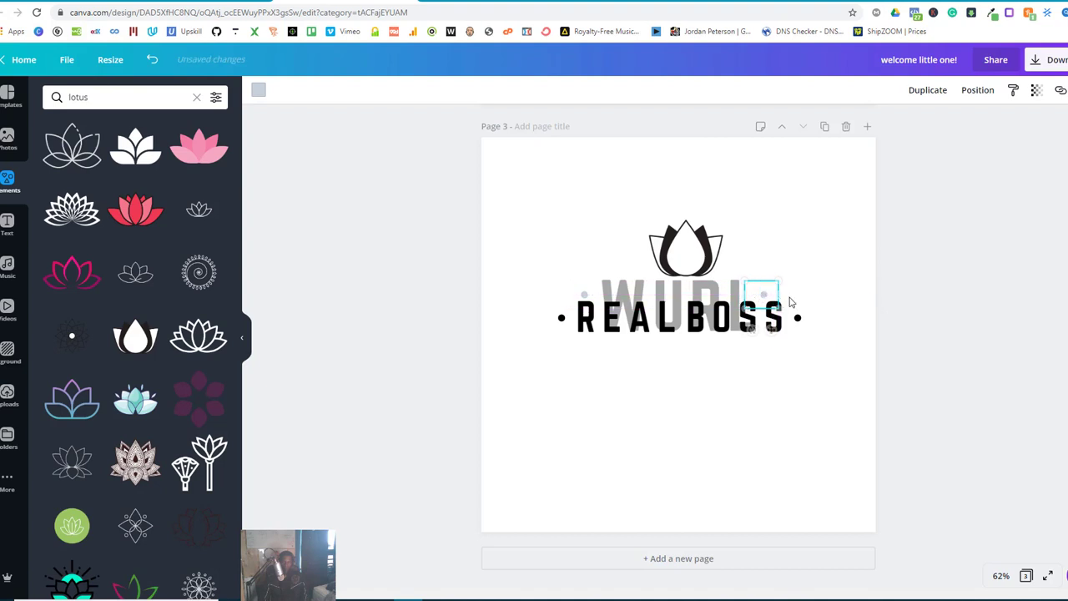
{"action": "left_click", "coordinate": [743, 383]}
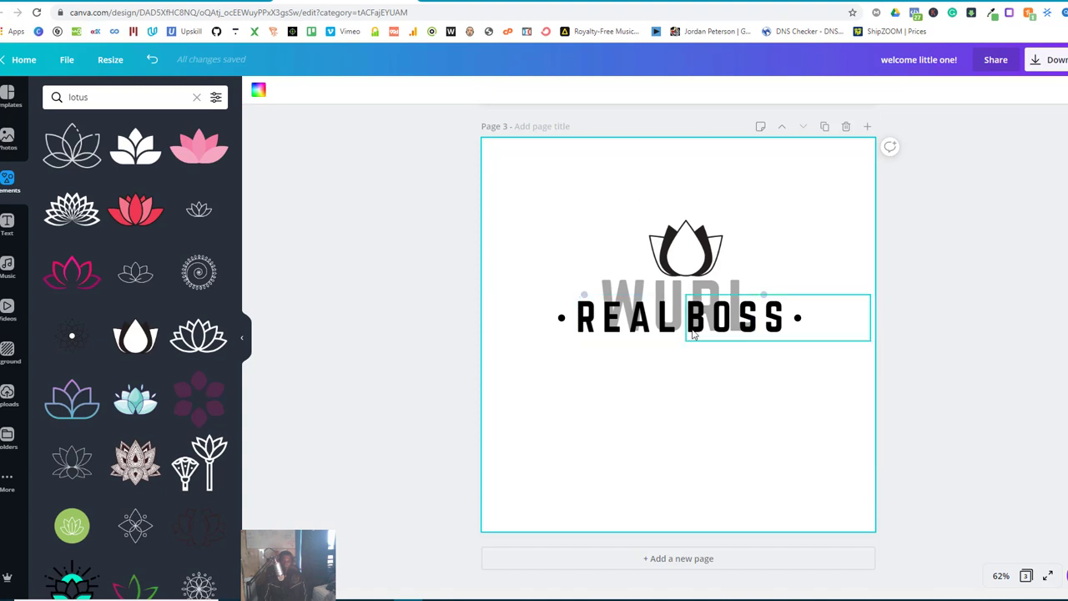
Step: Shift the lotus slightly left to centre it on the page above WURL
{"action": "left_click", "coordinate": [683, 254]}
{"action": "left_click_drag", "start_coordinate": [683, 255], "coordinate": [678, 248]}
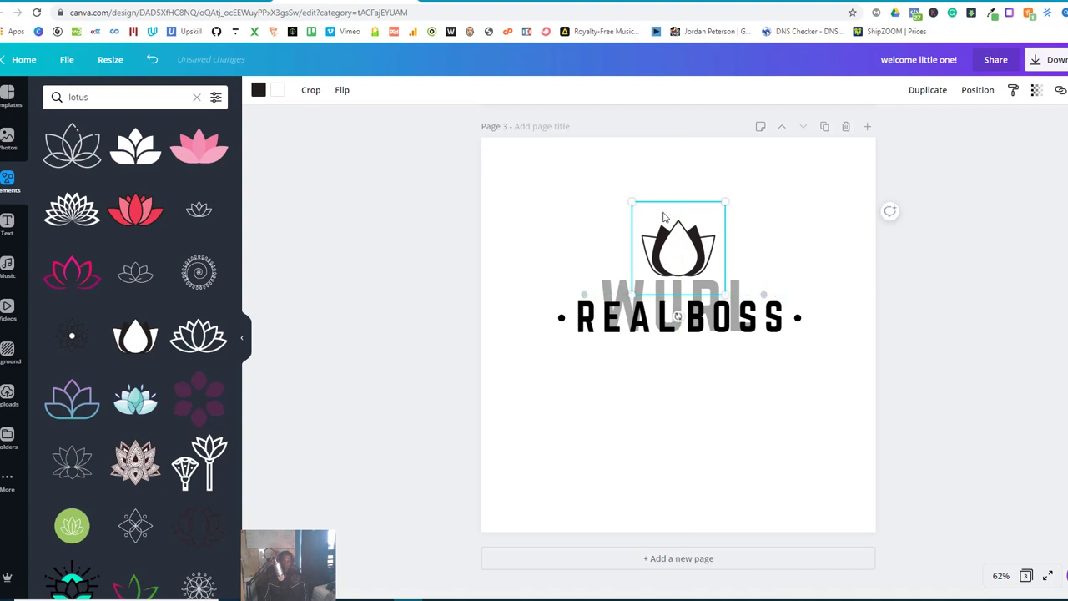
{"action": "left_click", "coordinate": [644, 386]}
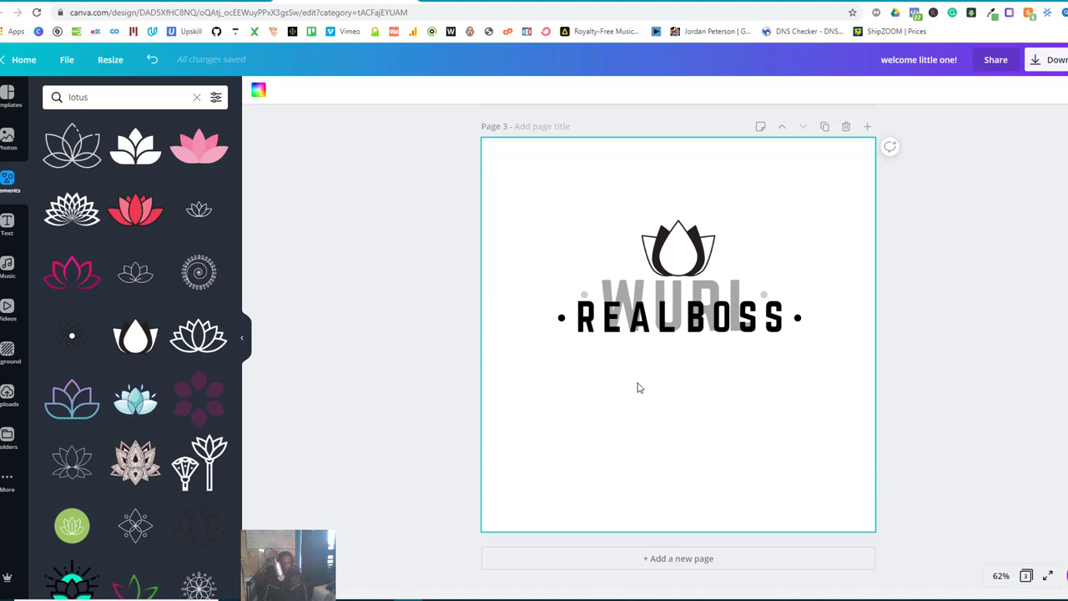
Step: Browse the Shapes collection and search the elements for "trisngle"
{"action": "left_click", "coordinate": [9, 182]}
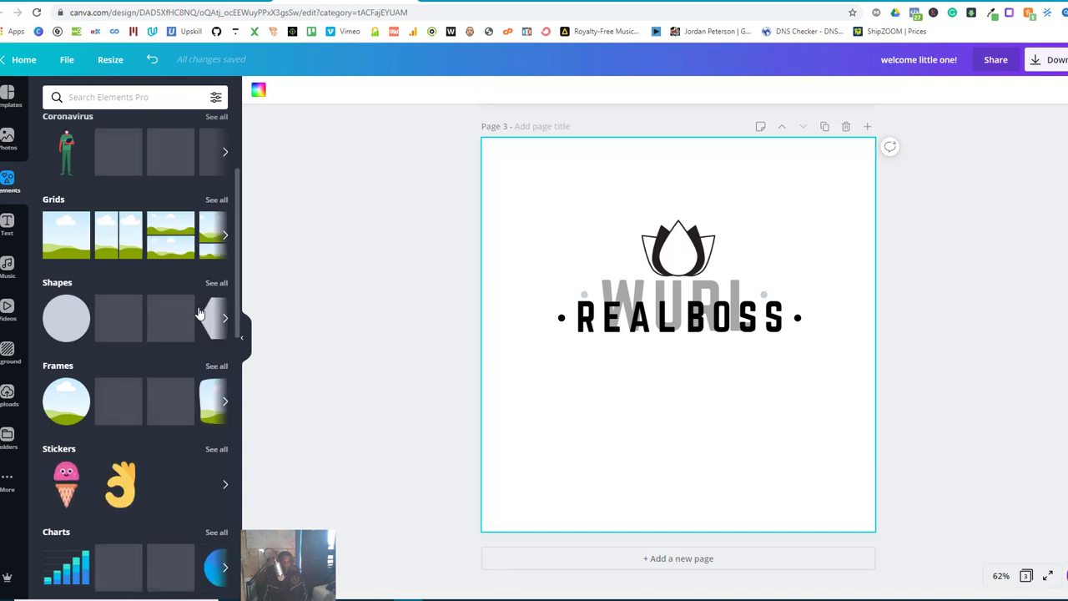
{"action": "left_click", "coordinate": [218, 284]}
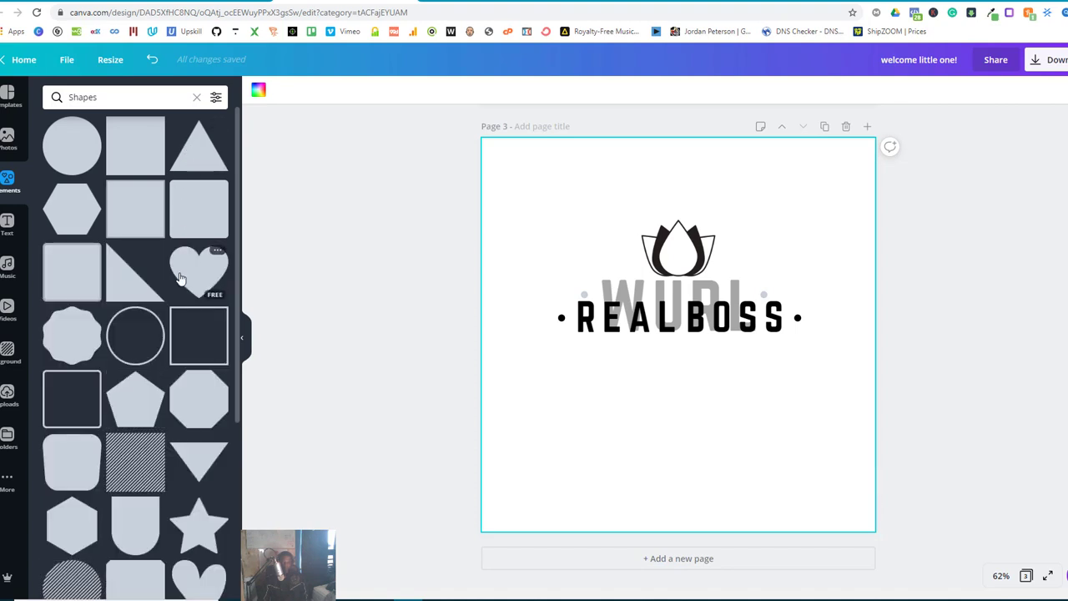
{"action": "scroll", "coordinate": [204, 287], "scroll_direction": "down", "scroll_amount": 2}
{"action": "scroll", "coordinate": [179, 278], "scroll_direction": "down", "scroll_amount": 2}
{"action": "scroll", "coordinate": [179, 278], "scroll_direction": "up", "scroll_amount": 4}
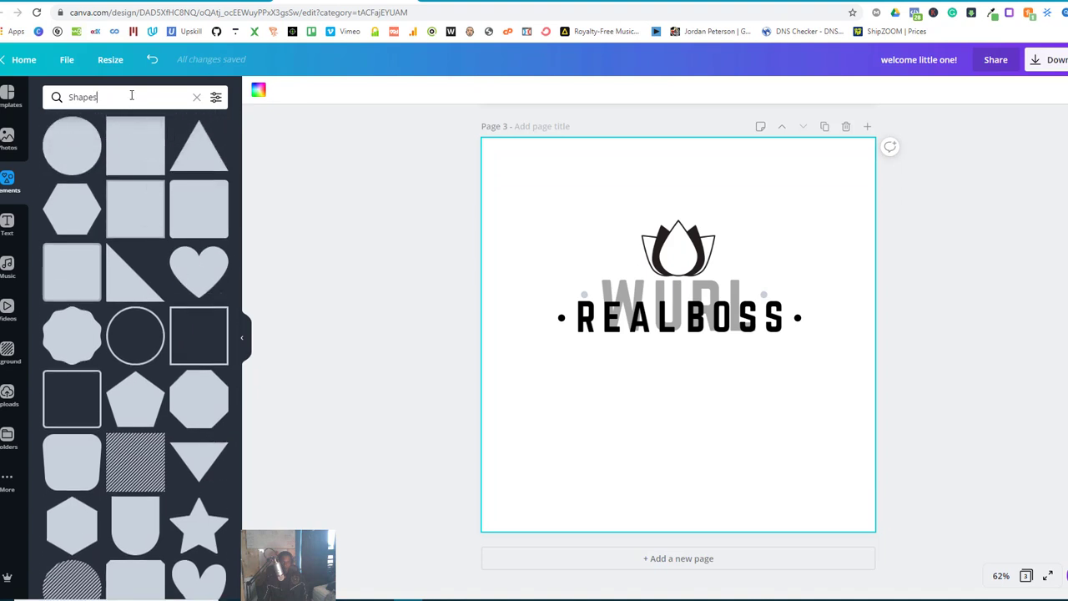
{"action": "double_click", "coordinate": [131, 95]}
{"action": "type", "text": "trisn"}
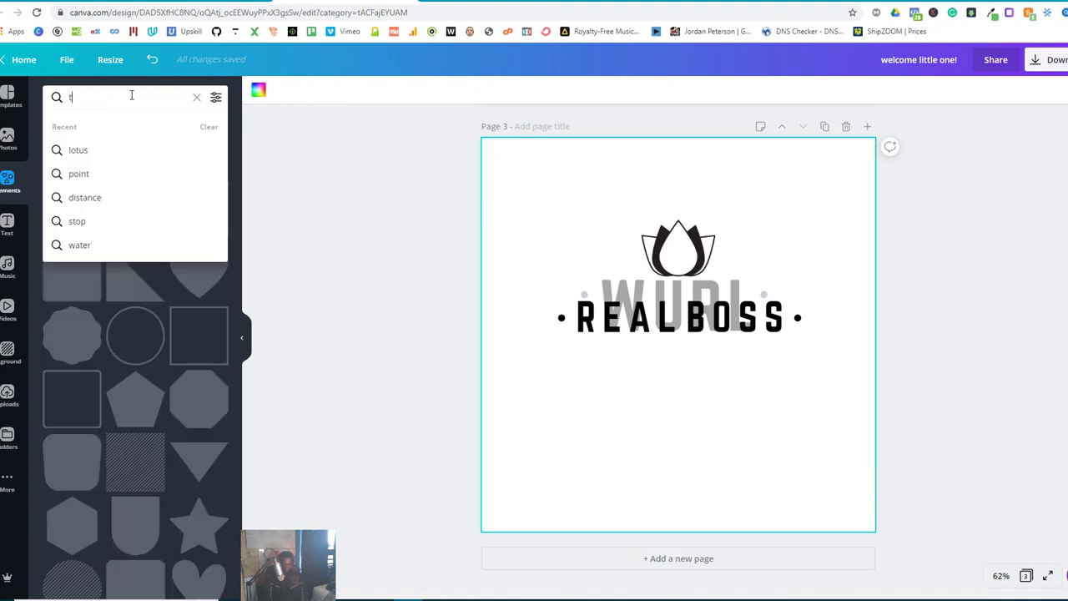
{"action": "key", "text": "BackSpace"}
{"action": "key", "text": "BackSpace"}
{"action": "key", "text": "BackSpace"}
{"action": "key", "text": "BackSpace"}
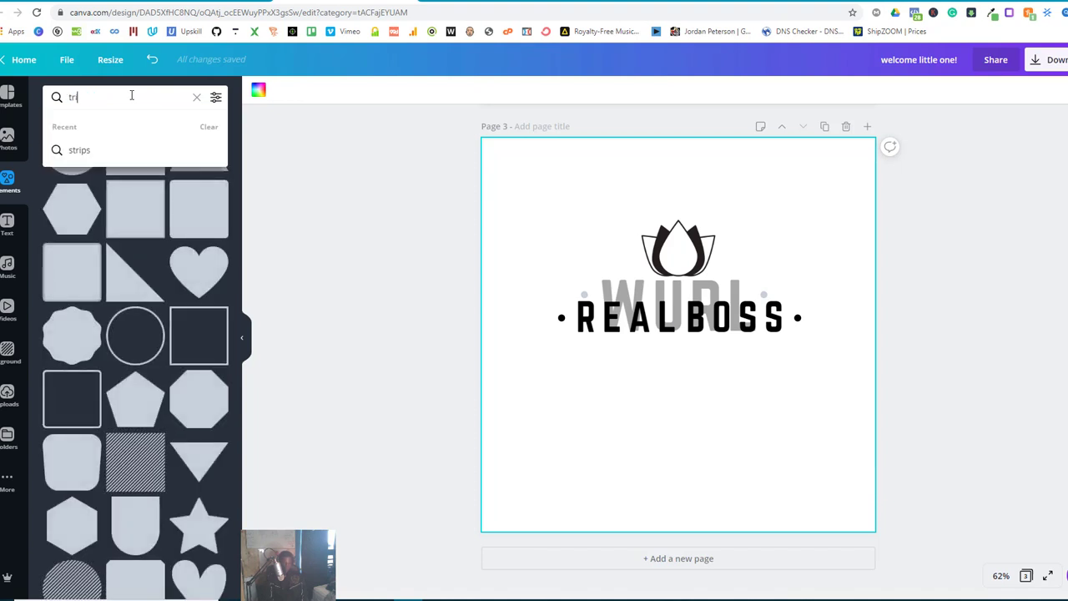
{"action": "type", "text": "trisngle"}
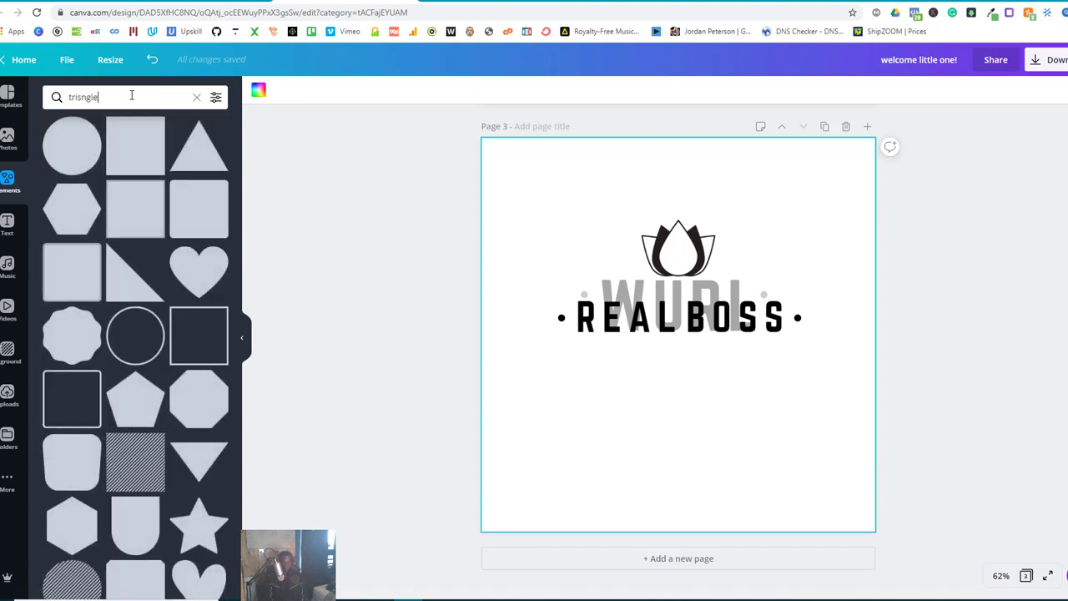
{"action": "key", "text": "Return"}
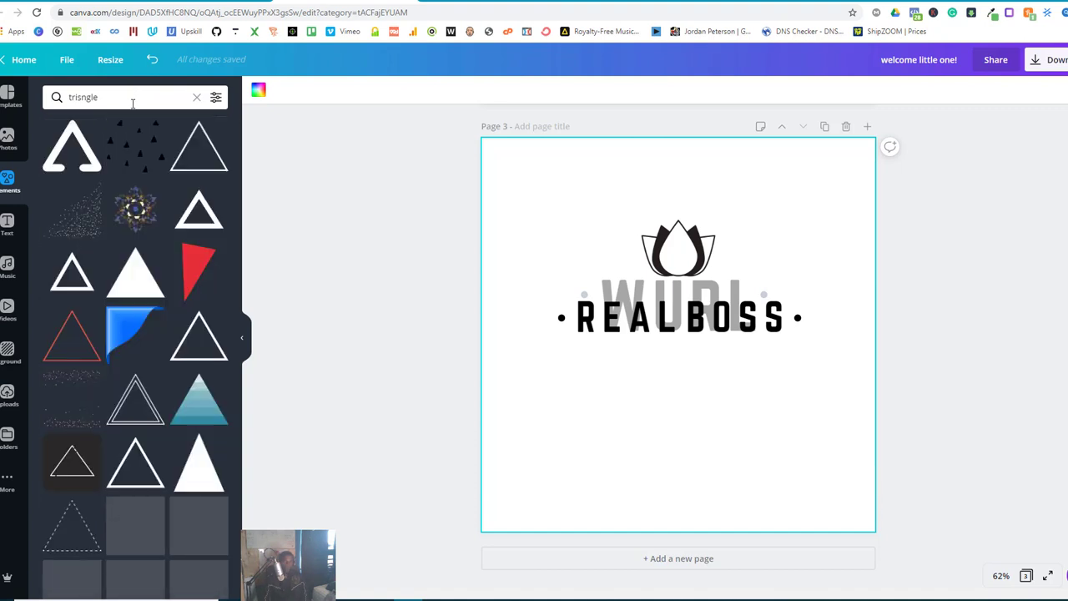
Step: Insert the thin white outline triangle and recolour it with the light gray document colour
{"action": "left_click", "coordinate": [199, 146]}
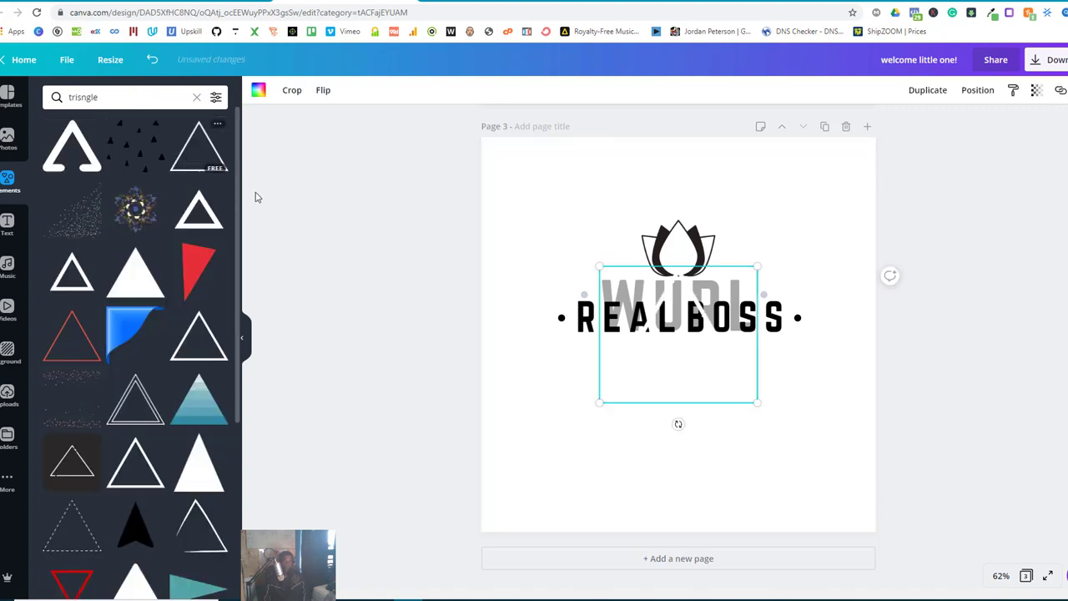
{"action": "left_click", "coordinate": [260, 91]}
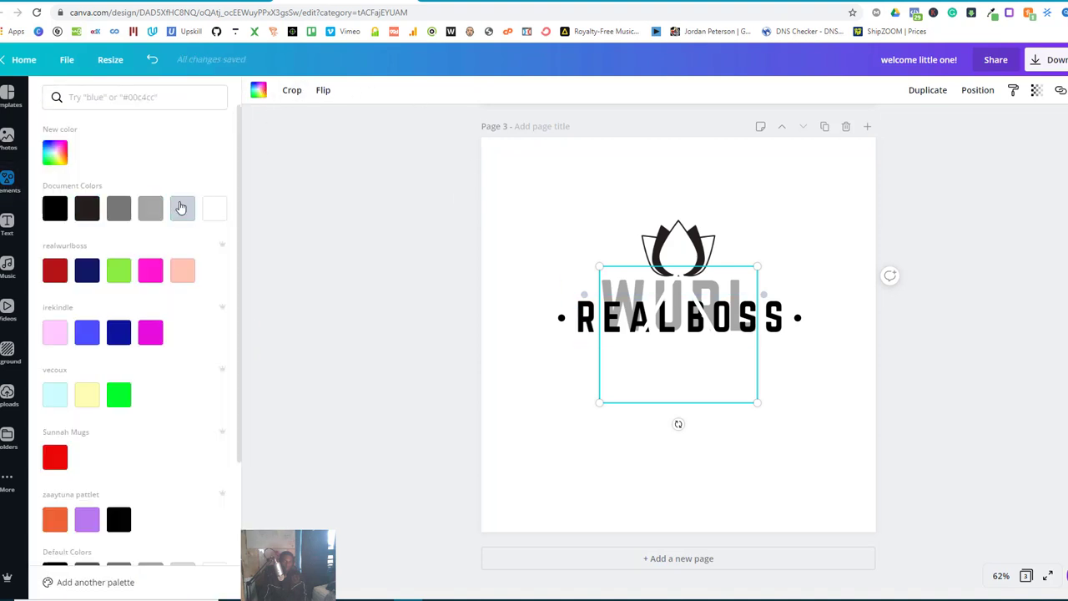
{"action": "left_click", "coordinate": [182, 208]}
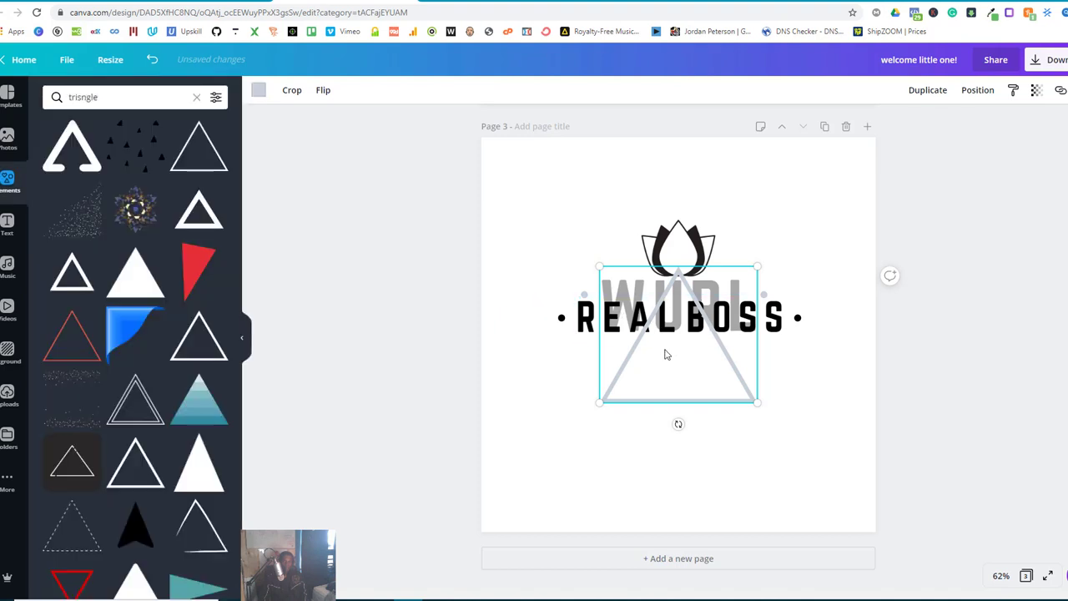
Step: Enlarge the triangle to about 967 by 837 and centre it horizontally around the lotus and text
{"action": "left_click_drag", "start_coordinate": [666, 354], "coordinate": [646, 443]}
{"action": "left_click_drag", "start_coordinate": [539, 321], "coordinate": [475, 268]}
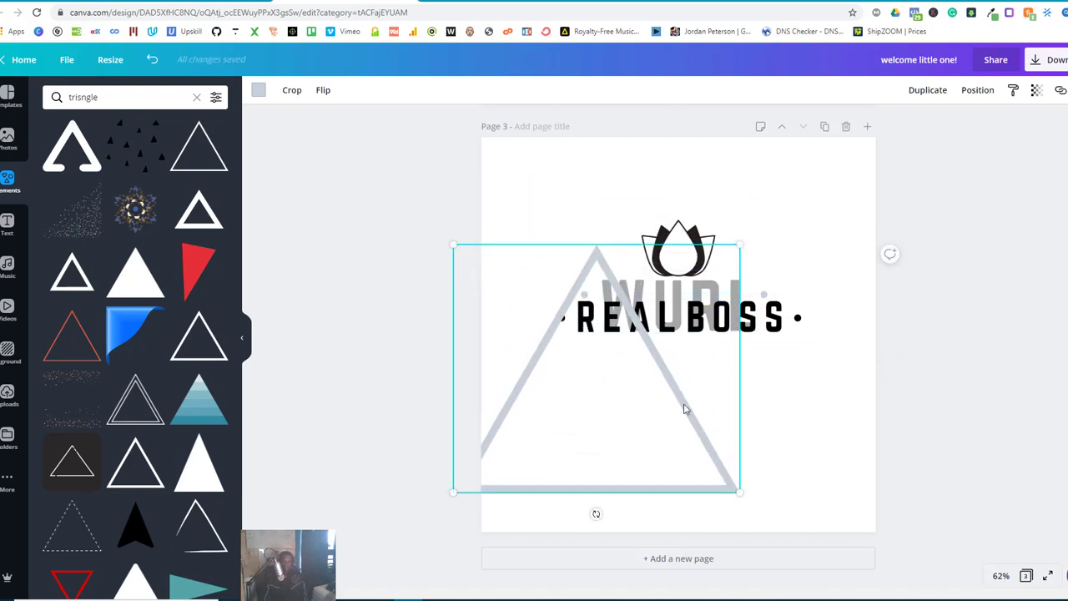
{"action": "left_click_drag", "start_coordinate": [694, 422], "coordinate": [736, 422]}
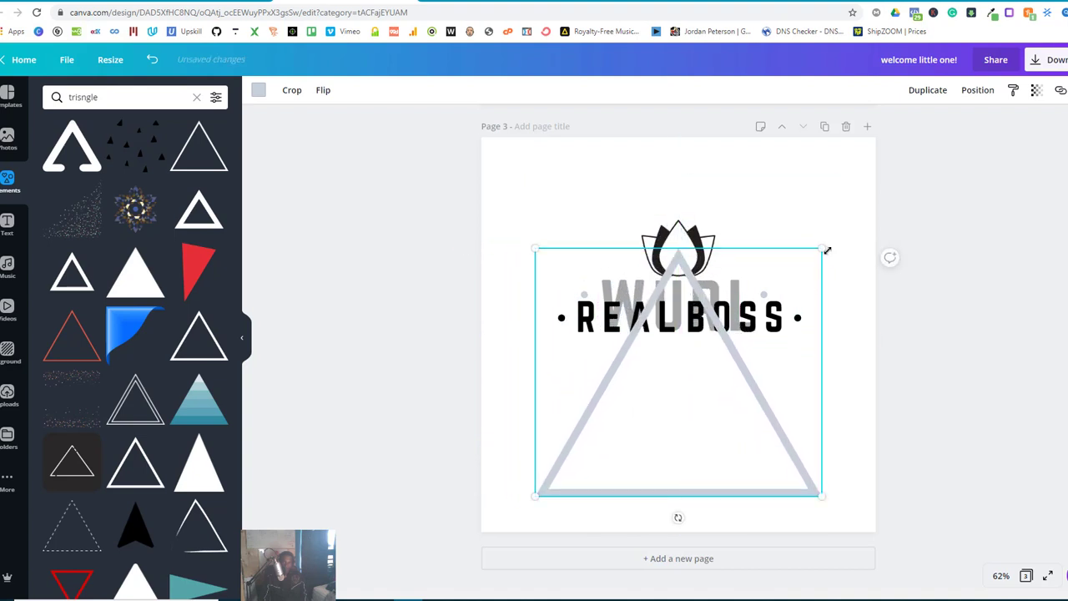
{"action": "left_click_drag", "start_coordinate": [822, 249], "coordinate": [865, 214]}
{"action": "left_click_drag", "start_coordinate": [897, 201], "coordinate": [897, 201]}
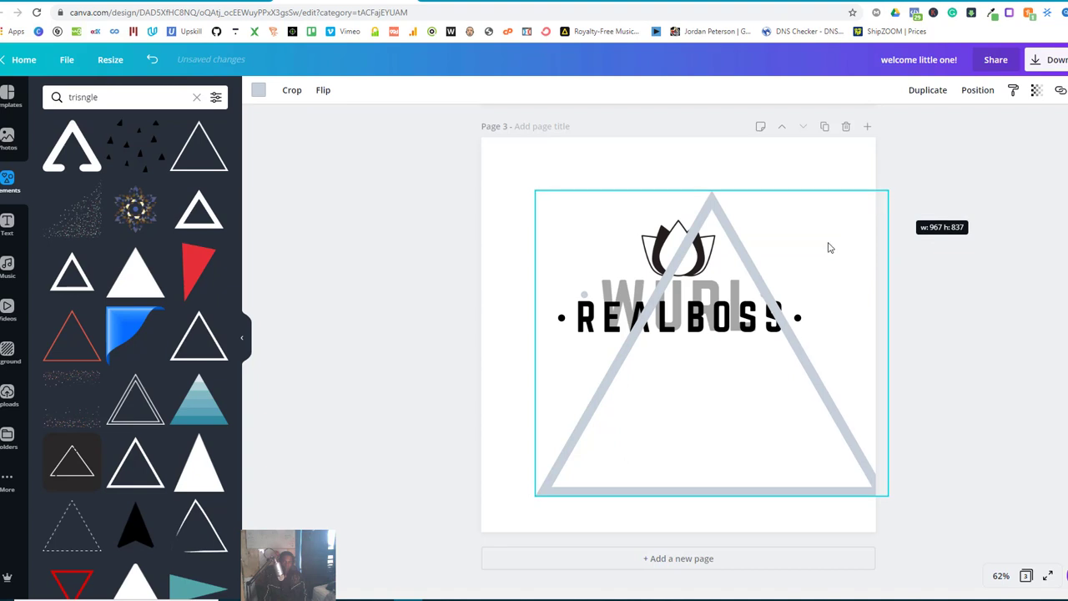
{"action": "left_click_drag", "start_coordinate": [706, 372], "coordinate": [683, 303]}
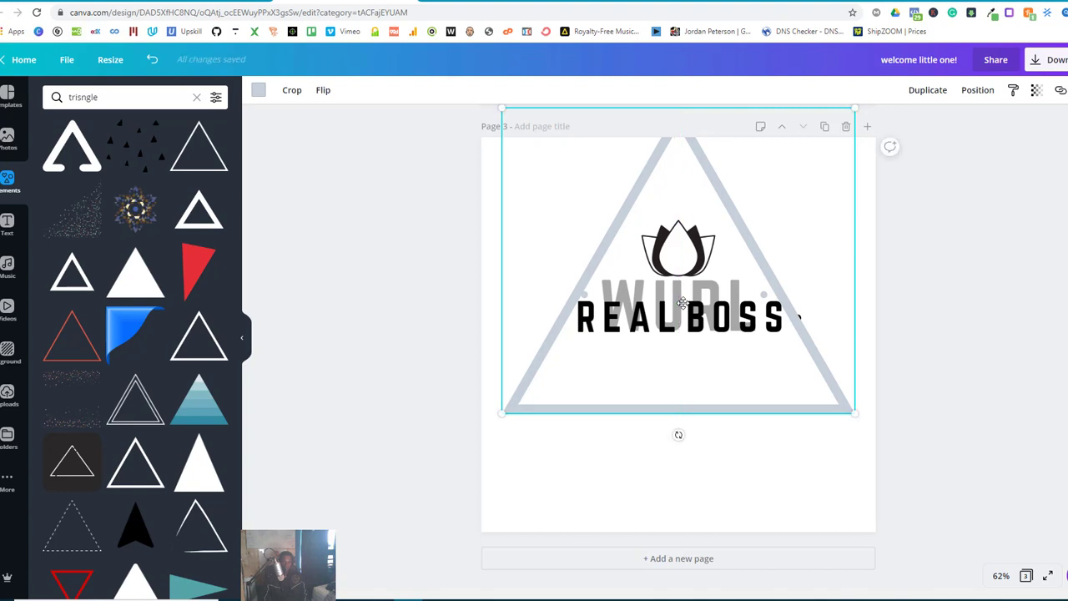
Step: Move the triangle up until its base sits just below REALBOSS, and send it one layer backward
{"action": "left_click_drag", "start_coordinate": [699, 360], "coordinate": [705, 301]}
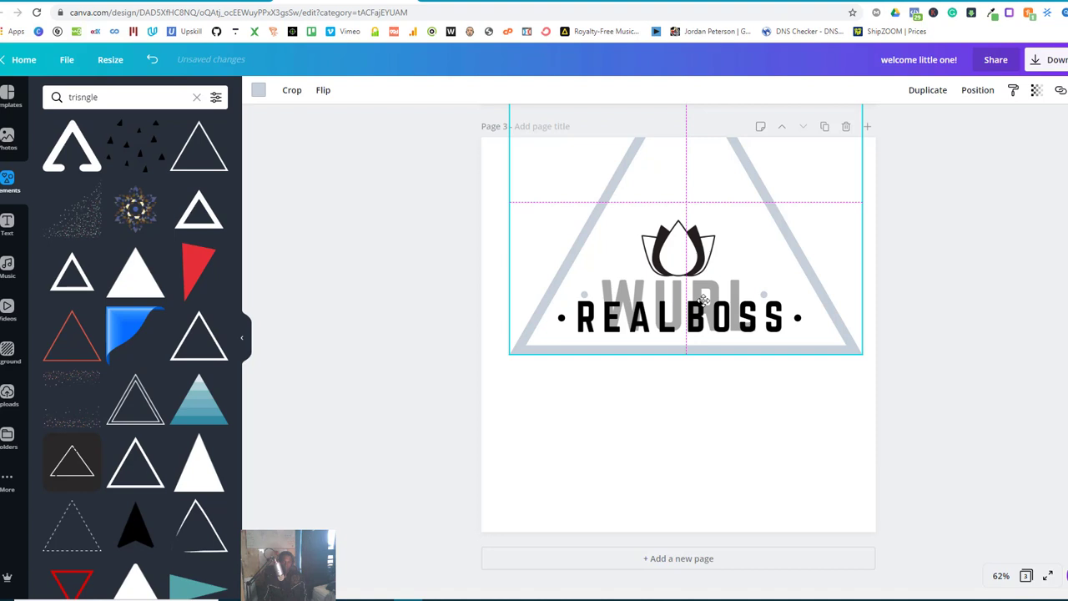
{"action": "left_click_drag", "start_coordinate": [705, 300], "coordinate": [704, 301]}
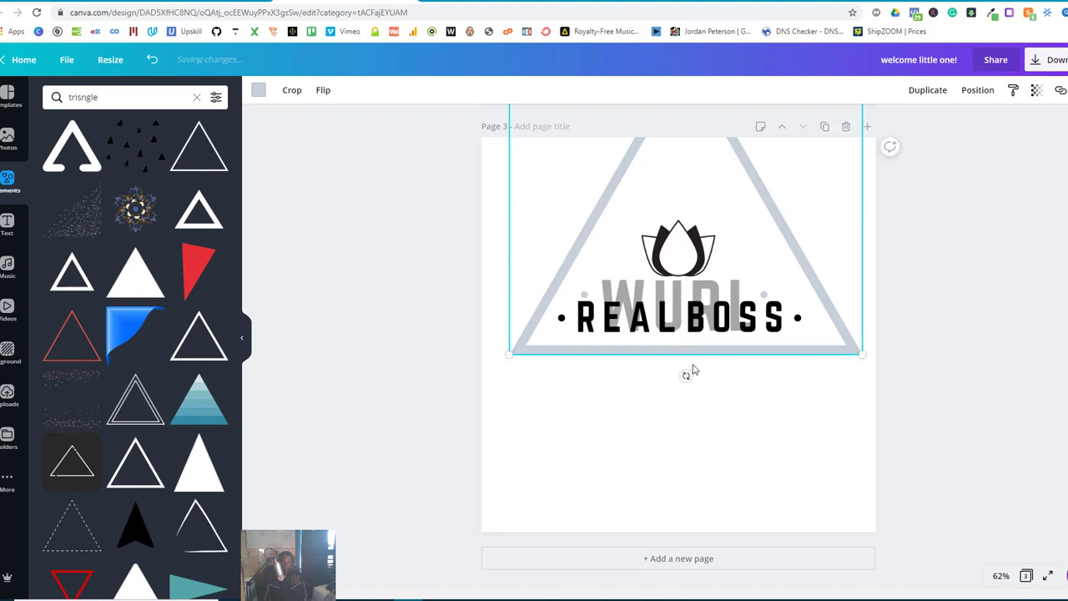
{"action": "left_click", "coordinate": [974, 92]}
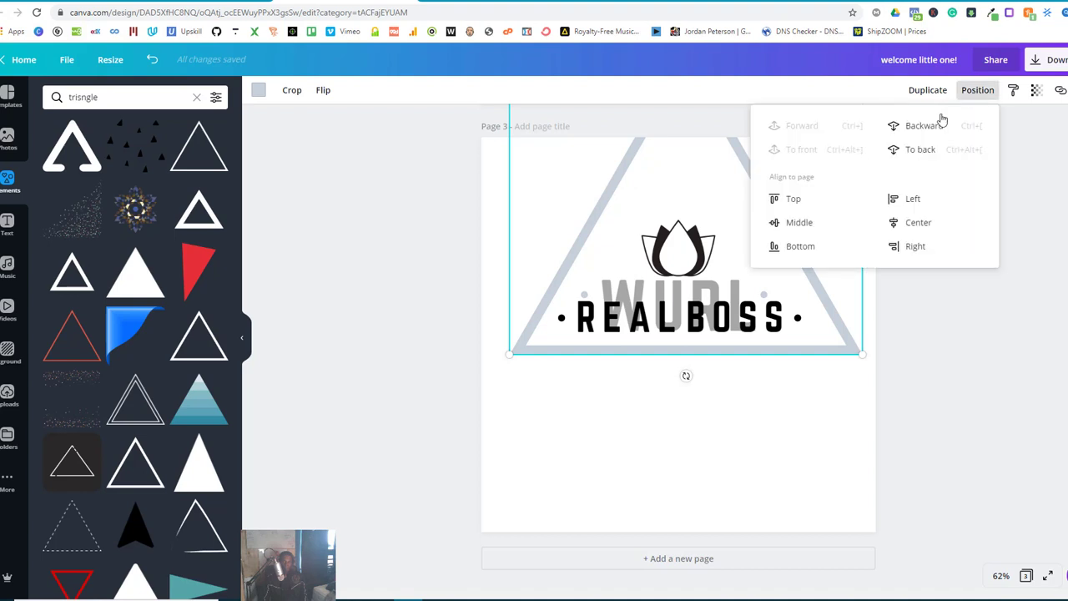
{"action": "left_click", "coordinate": [934, 126]}
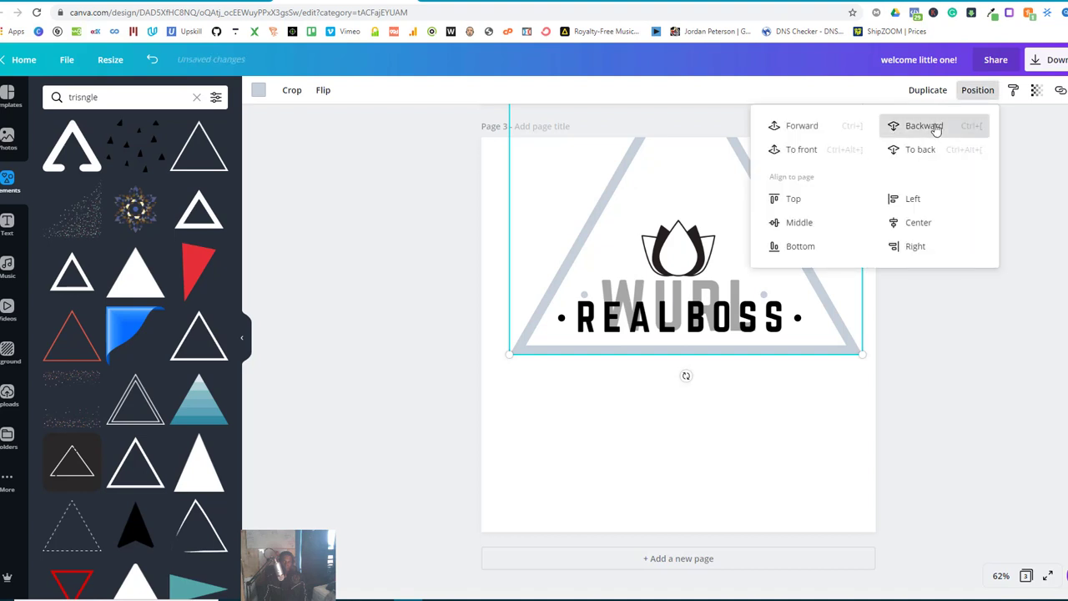
{"action": "left_click", "coordinate": [971, 342]}
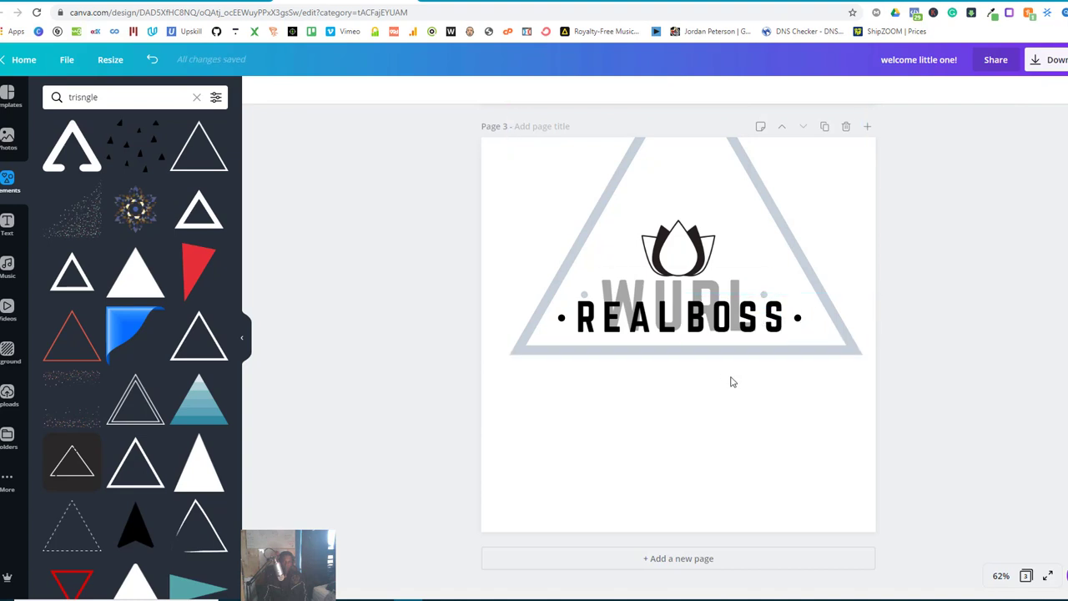
{"action": "left_click", "coordinate": [699, 321]}
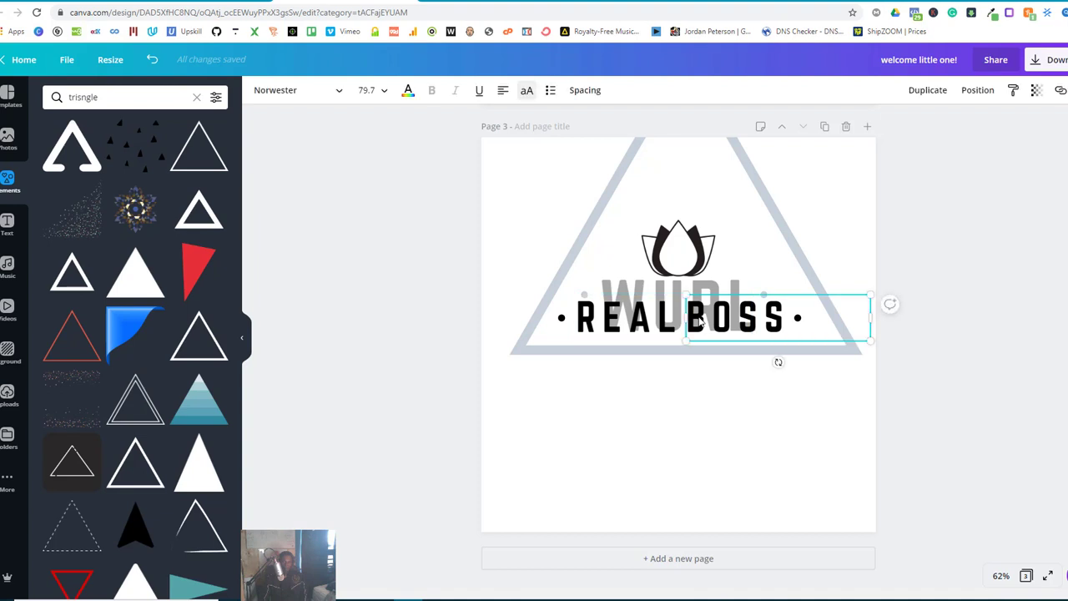
{"action": "left_click", "coordinate": [720, 411]}
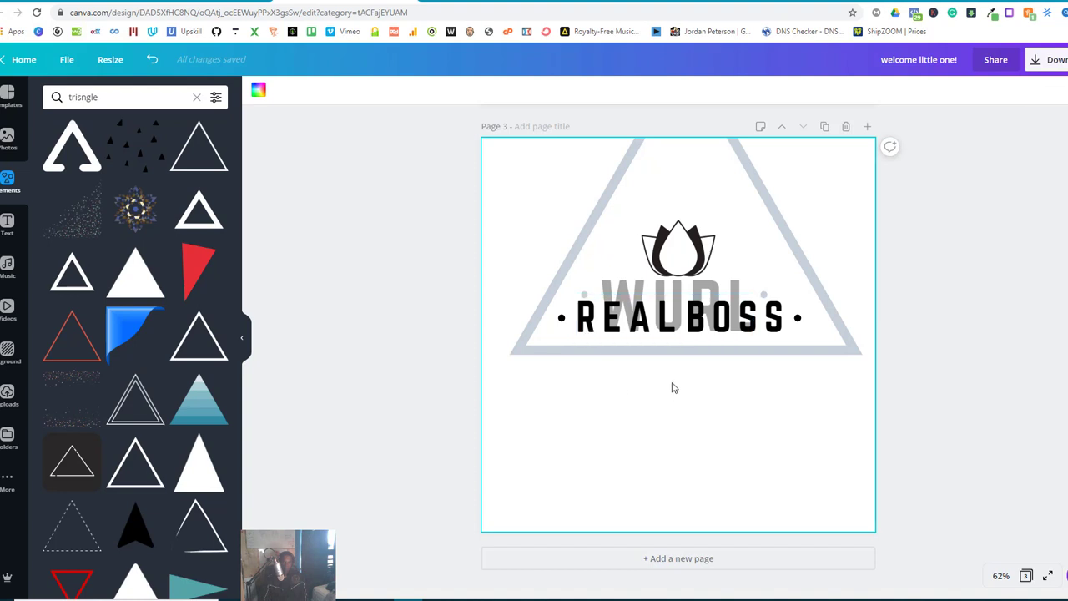
Step: Duplicate page 3 and move the triangle on the copy away from the text towards the page's lower-left corner
{"action": "left_click", "coordinate": [825, 126]}
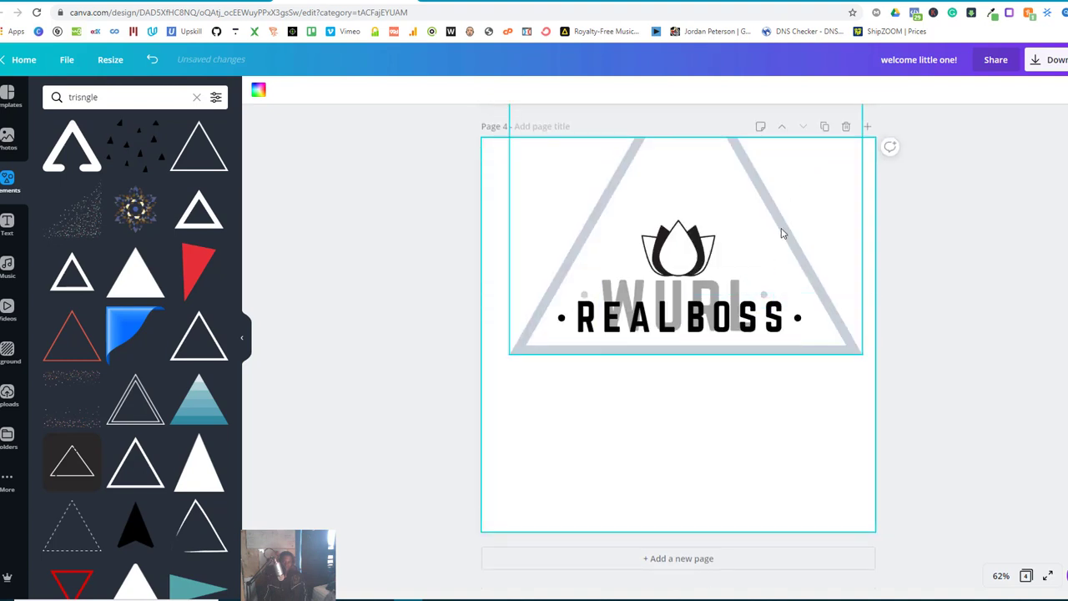
{"action": "left_click", "coordinate": [783, 234]}
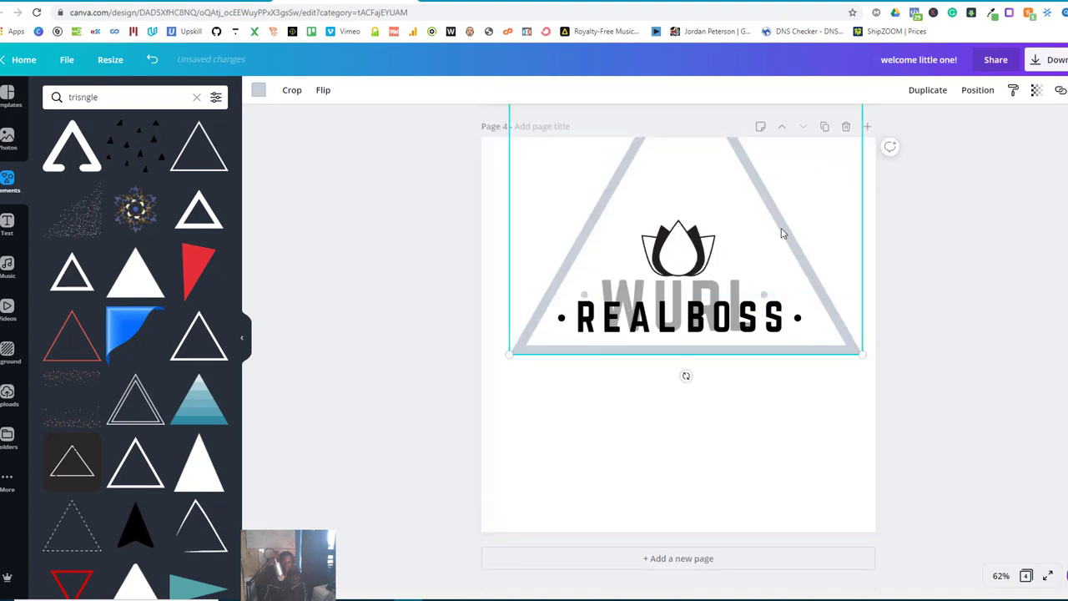
{"action": "left_click_drag", "start_coordinate": [782, 236], "coordinate": [523, 419]}
Step: Pull the separate BOSS text out of the logo on page 4 and delete it
{"action": "left_click", "coordinate": [706, 324]}
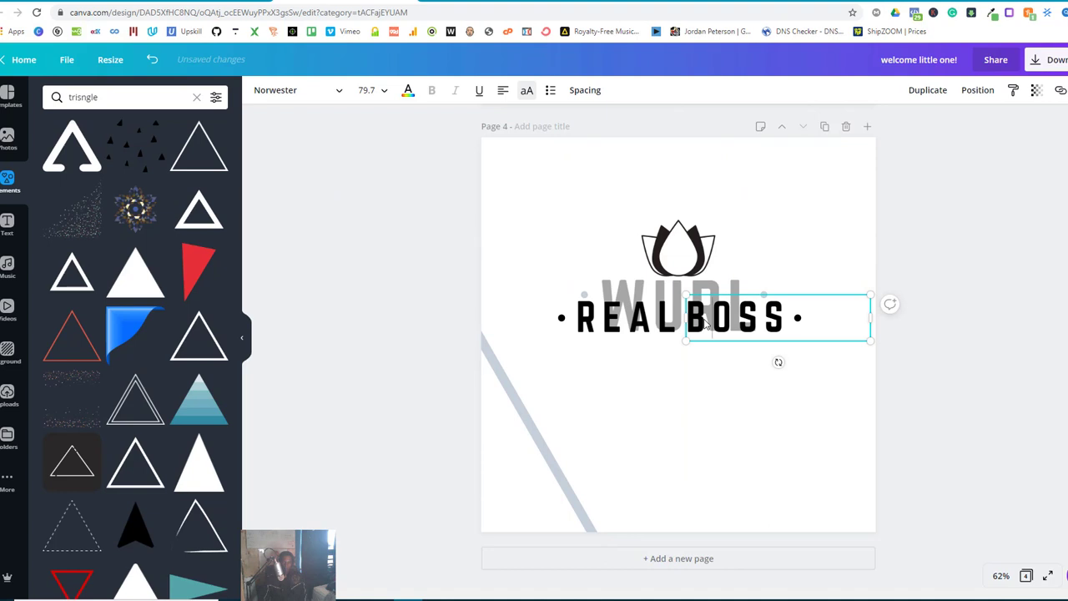
{"action": "left_click_drag", "start_coordinate": [787, 314], "coordinate": [696, 317]}
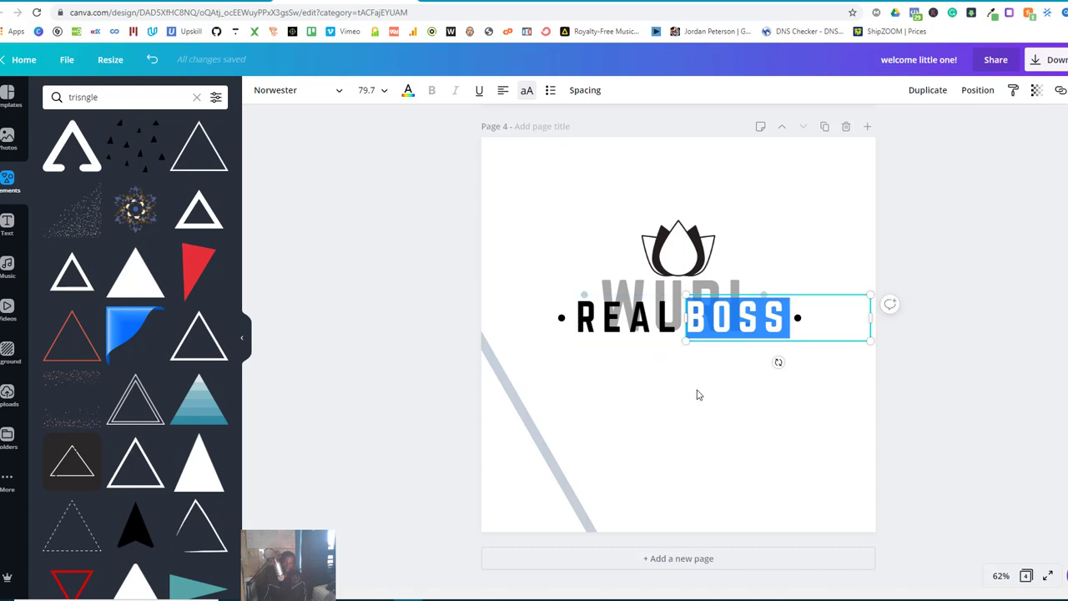
{"action": "left_click", "coordinate": [735, 364]}
{"action": "left_click_drag", "start_coordinate": [816, 331], "coordinate": [805, 390]}
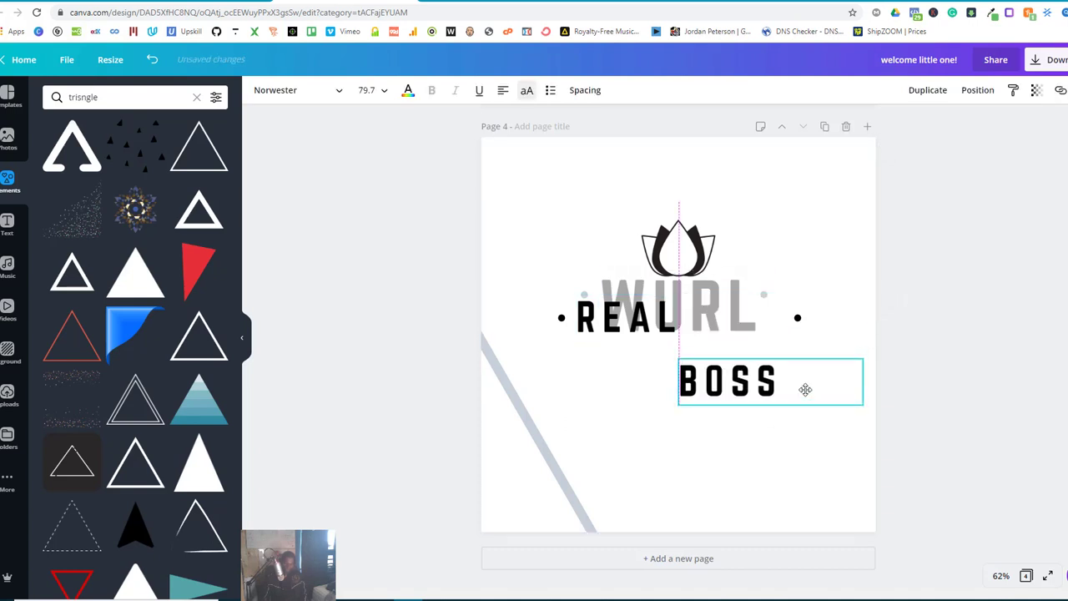
{"action": "key", "text": "Delete"}
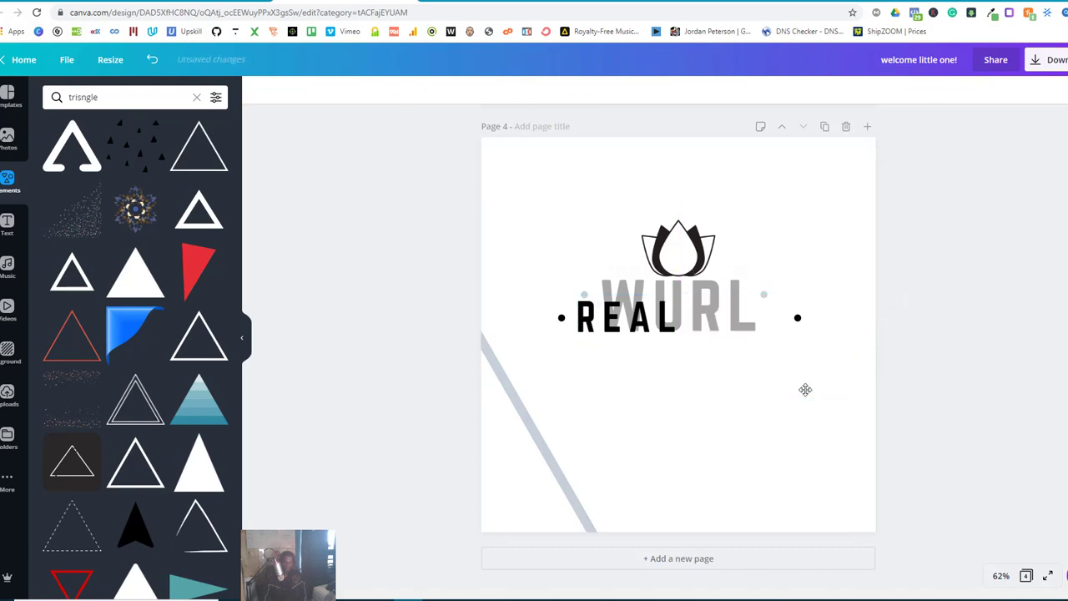
Step: Extend the REAL text to REALBOSS and widen its text box so the word fits on one line
{"action": "left_click", "coordinate": [682, 327]}
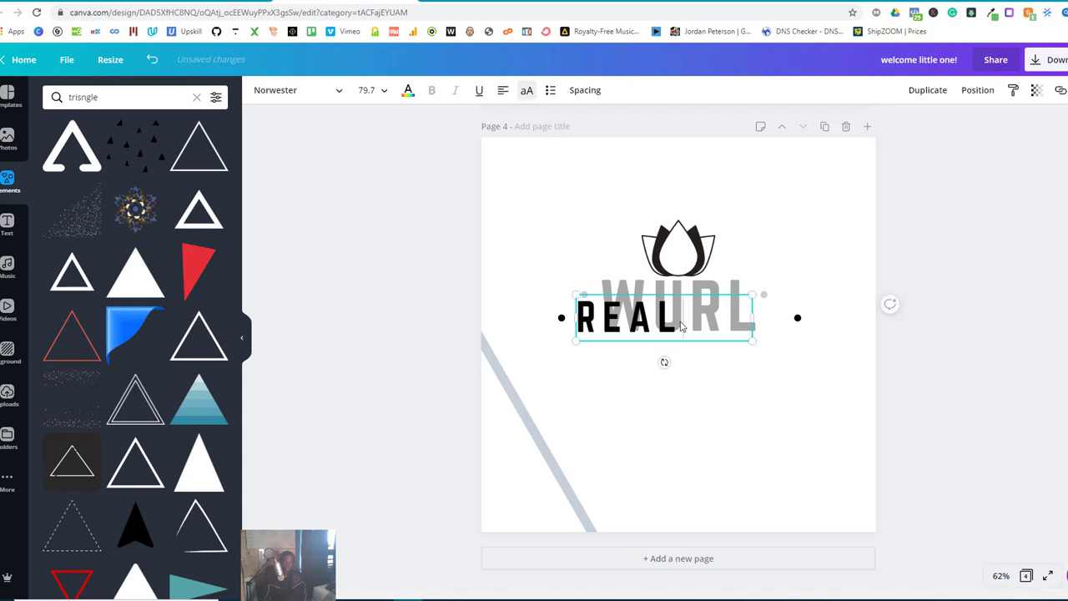
{"action": "left_click", "coordinate": [682, 326]}
{"action": "type", "text": "BOSS"}
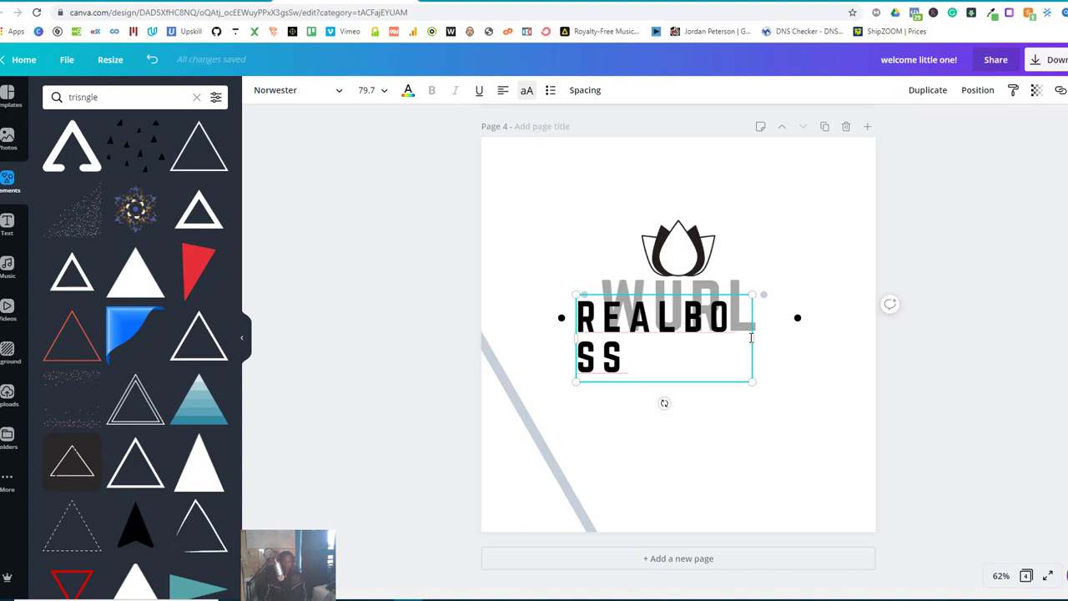
{"action": "left_click_drag", "start_coordinate": [754, 336], "coordinate": [789, 332]}
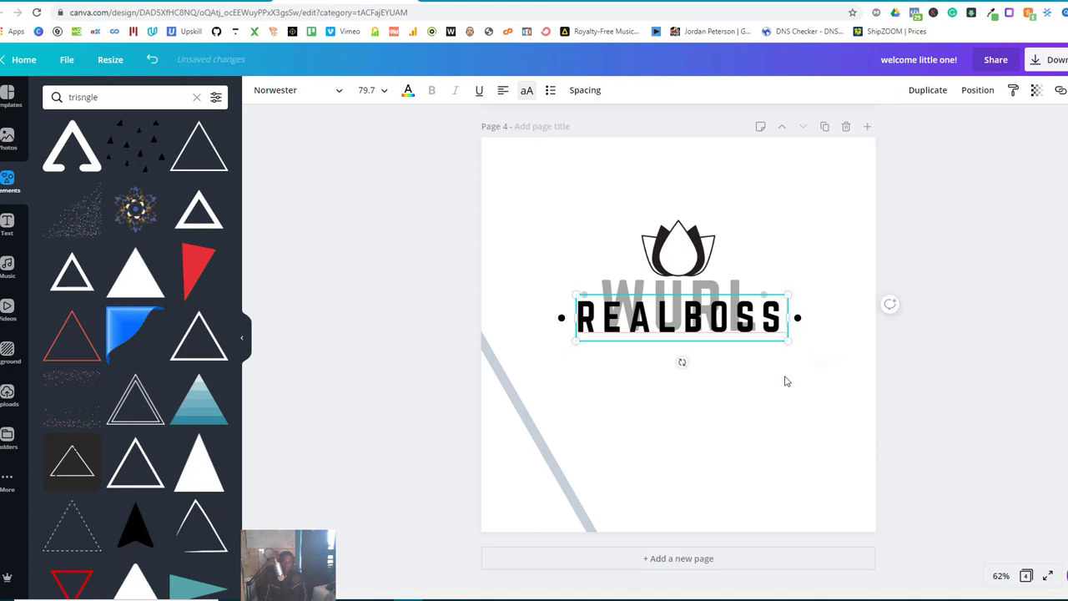
{"action": "left_click", "coordinate": [784, 380]}
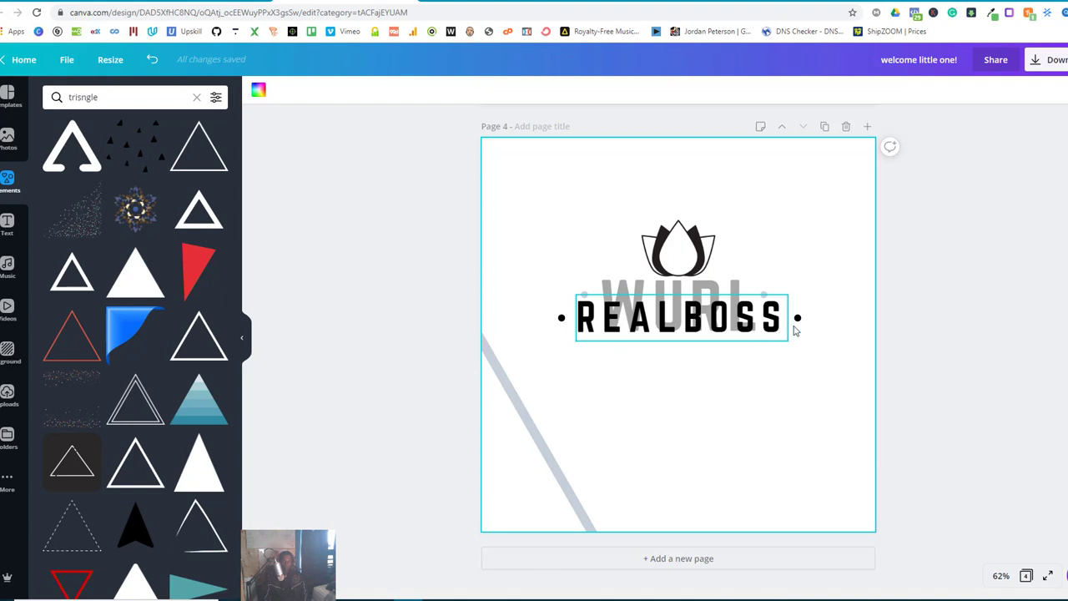
Step: Lower the black dots on both sides of REALBOSS to near the baseline of the letters
{"action": "left_click_drag", "start_coordinate": [799, 324], "coordinate": [799, 327]}
{"action": "left_click_drag", "start_coordinate": [562, 318], "coordinate": [559, 326]}
{"action": "left_click_drag", "start_coordinate": [798, 328], "coordinate": [797, 327]}
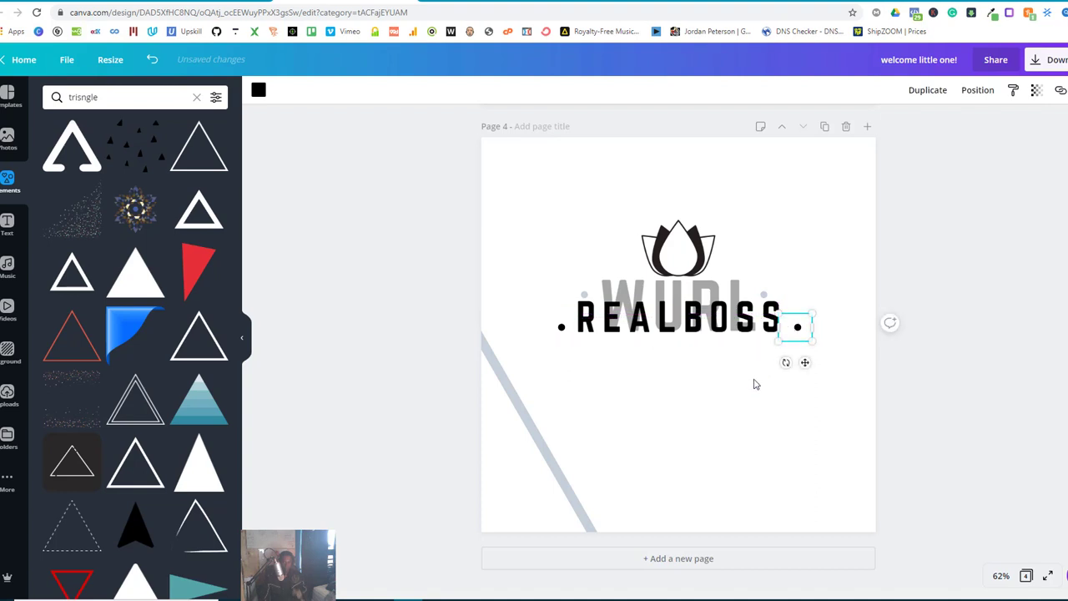
{"action": "left_click", "coordinate": [684, 401]}
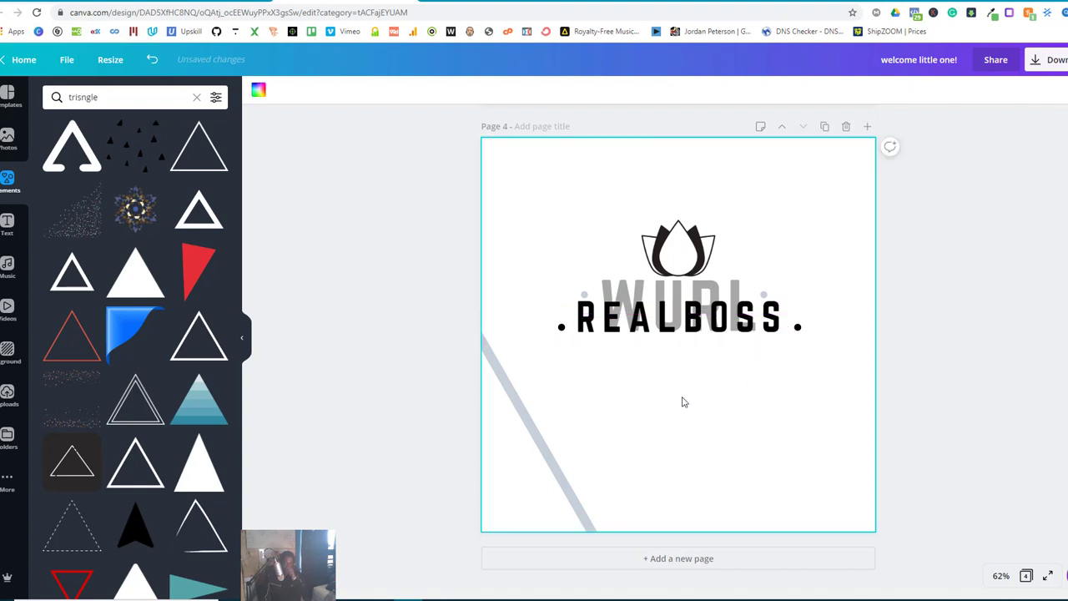
{"action": "left_click", "coordinate": [796, 328]}
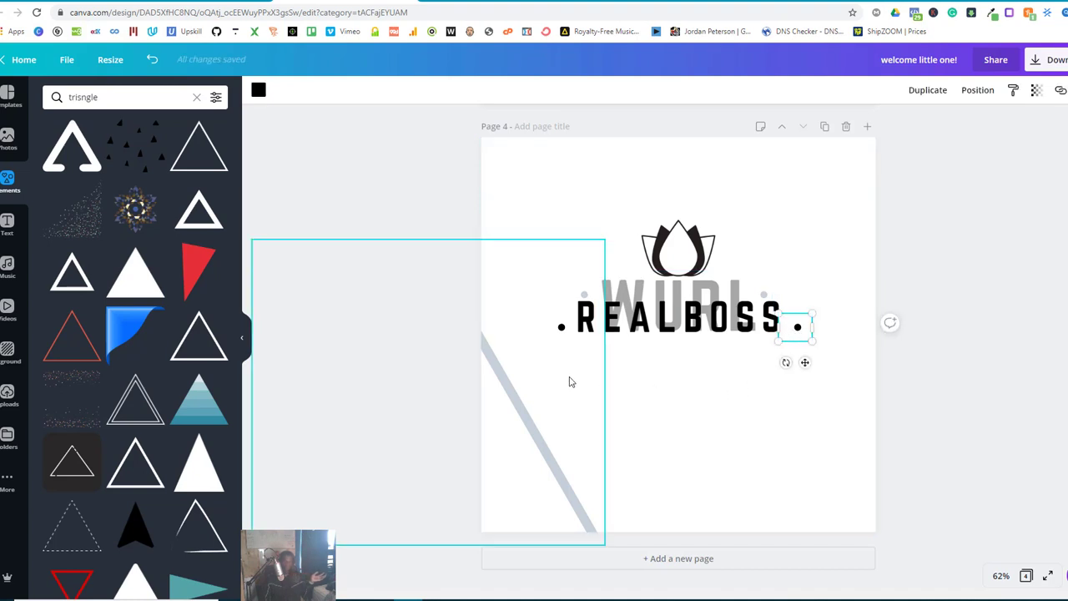
Step: Search the elements for "line" and insert the plain solid line across the page under REALBOSS
{"action": "left_click", "coordinate": [198, 99]}
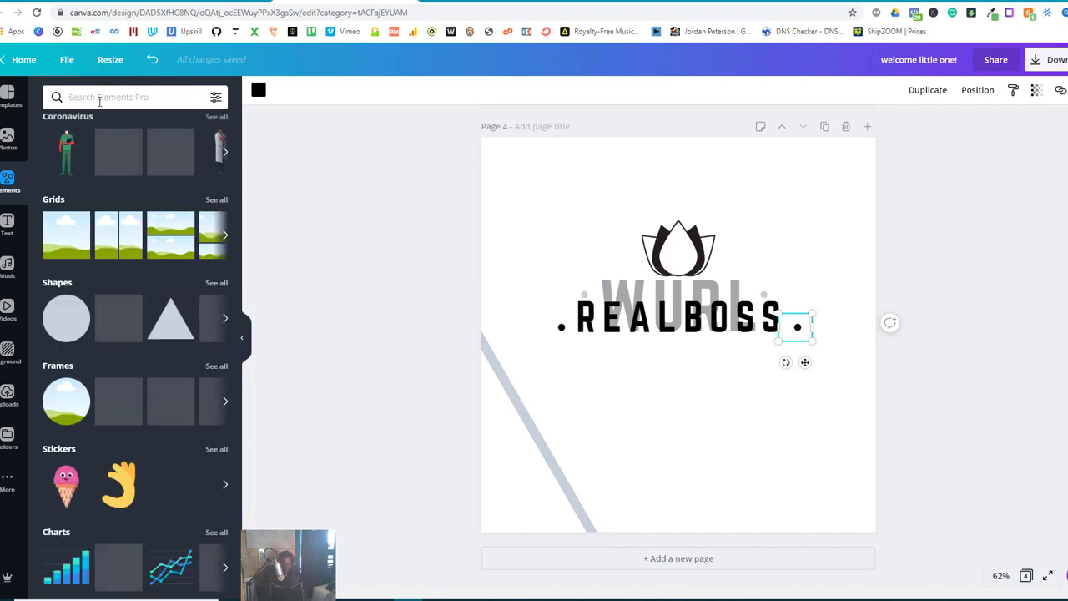
{"action": "left_click", "coordinate": [100, 99]}
{"action": "type", "text": "line"}
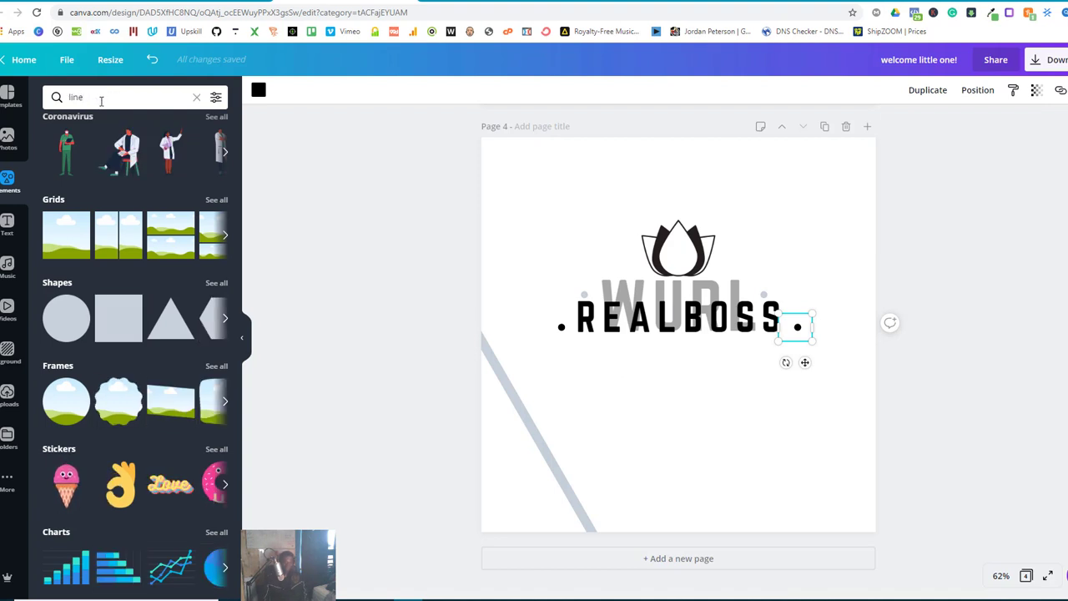
{"action": "key", "text": "Return"}
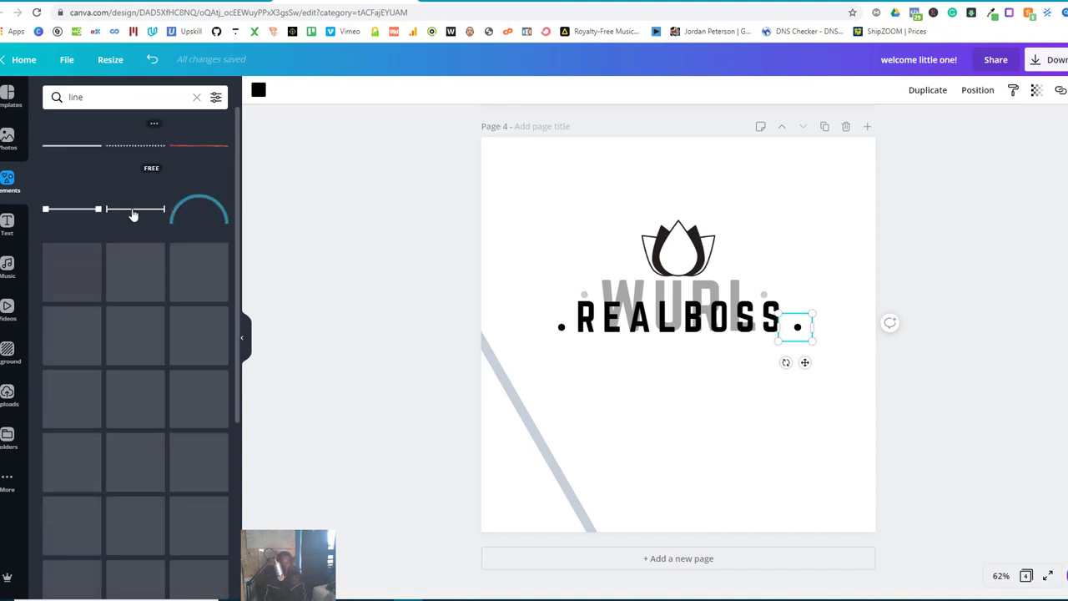
{"action": "left_click", "coordinate": [82, 150]}
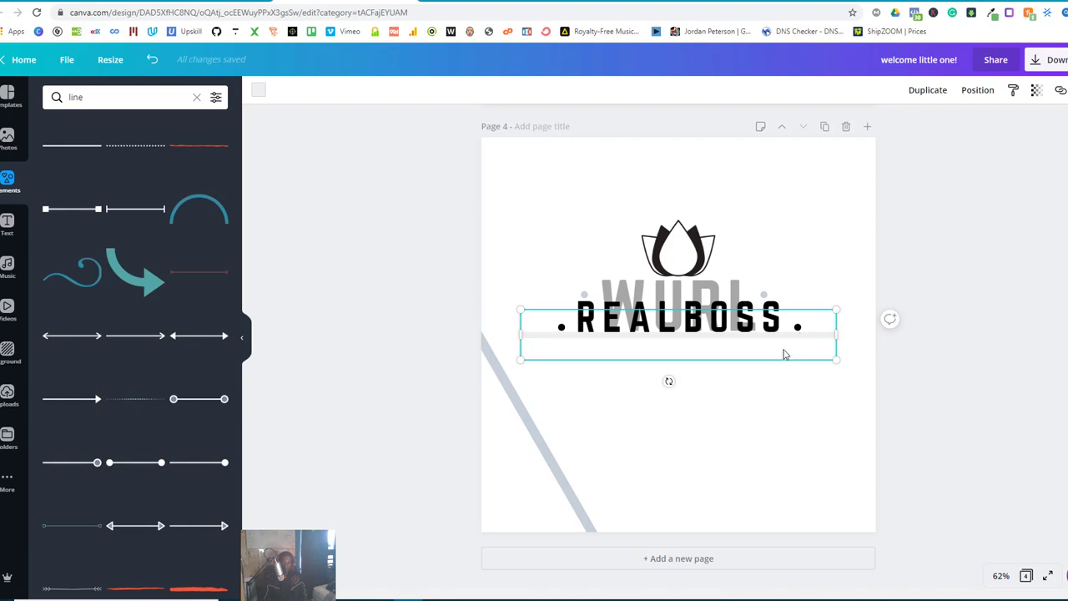
{"action": "left_click", "coordinate": [827, 269]}
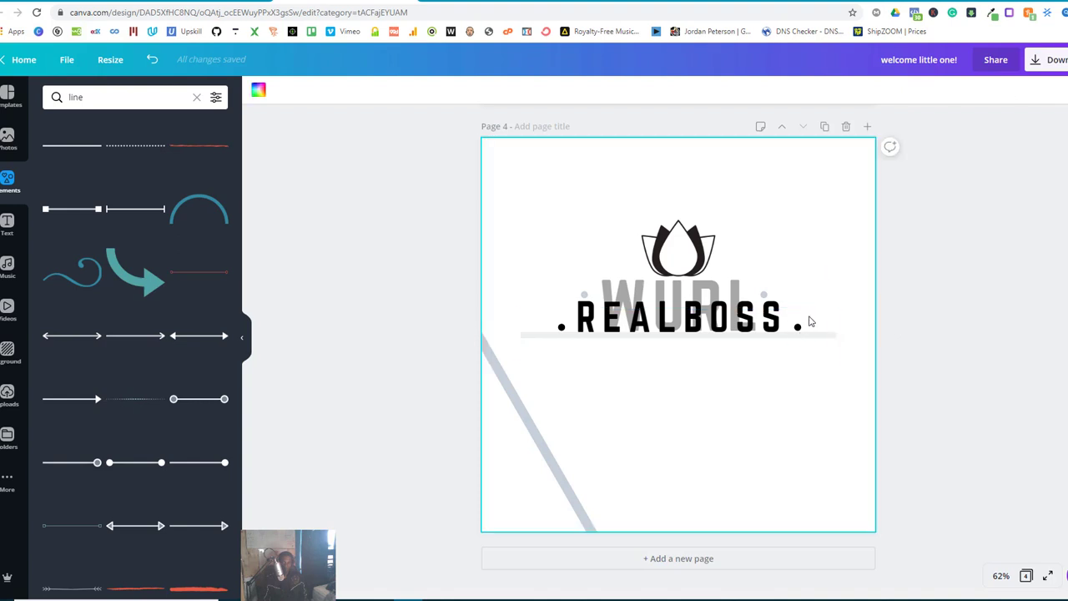
Step: Send the light gray line beneath REALBOSS one layer backward
{"action": "left_click", "coordinate": [800, 358]}
{"action": "left_click", "coordinate": [975, 91]}
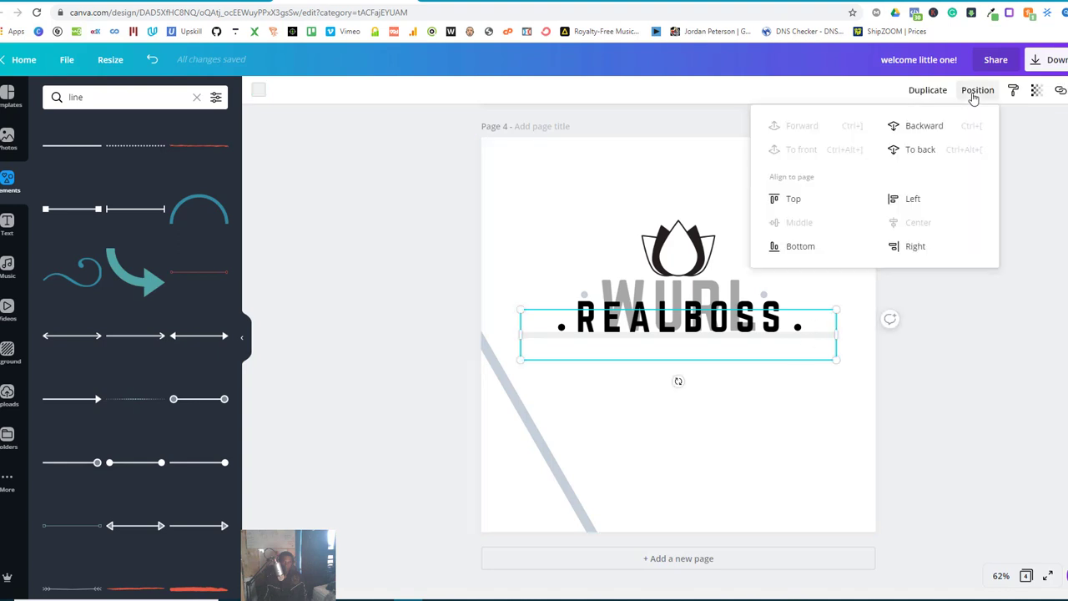
{"action": "left_click", "coordinate": [930, 130]}
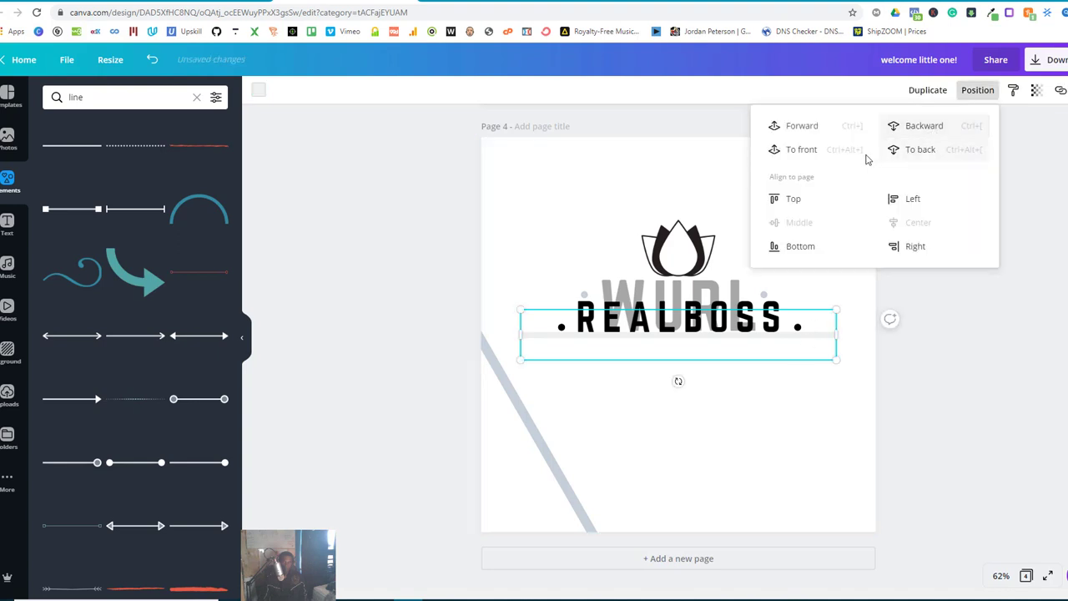
{"action": "key", "text": "Escape"}
Step: Move the black dot after REALBOSS closer to the last S, level with the opposite dot
{"action": "left_click", "coordinate": [800, 327]}
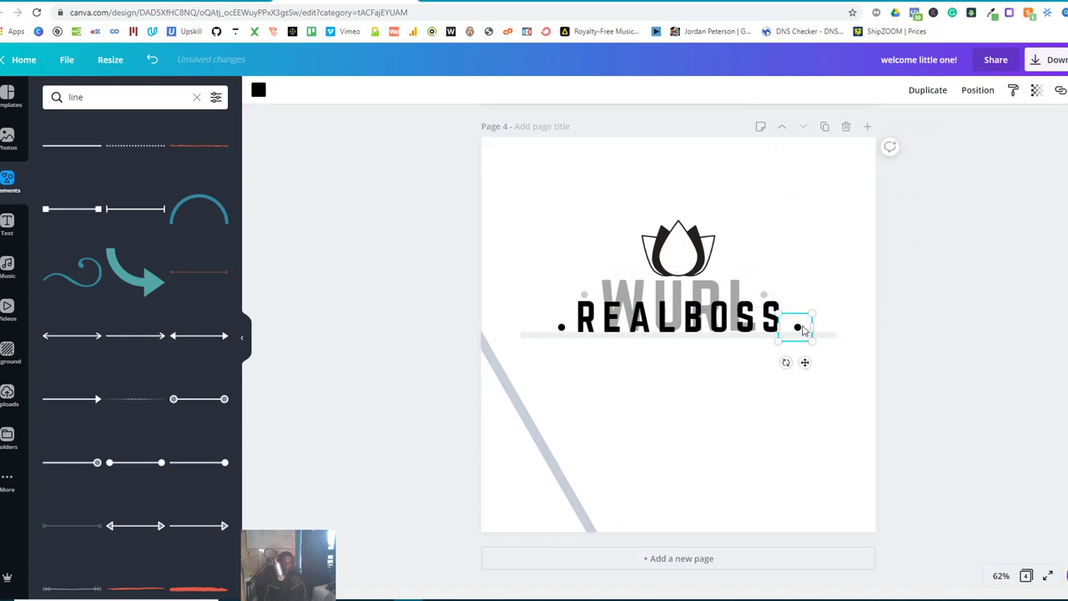
{"action": "left_click_drag", "start_coordinate": [801, 332], "coordinate": [792, 326]}
{"action": "left_click", "coordinate": [775, 395]}
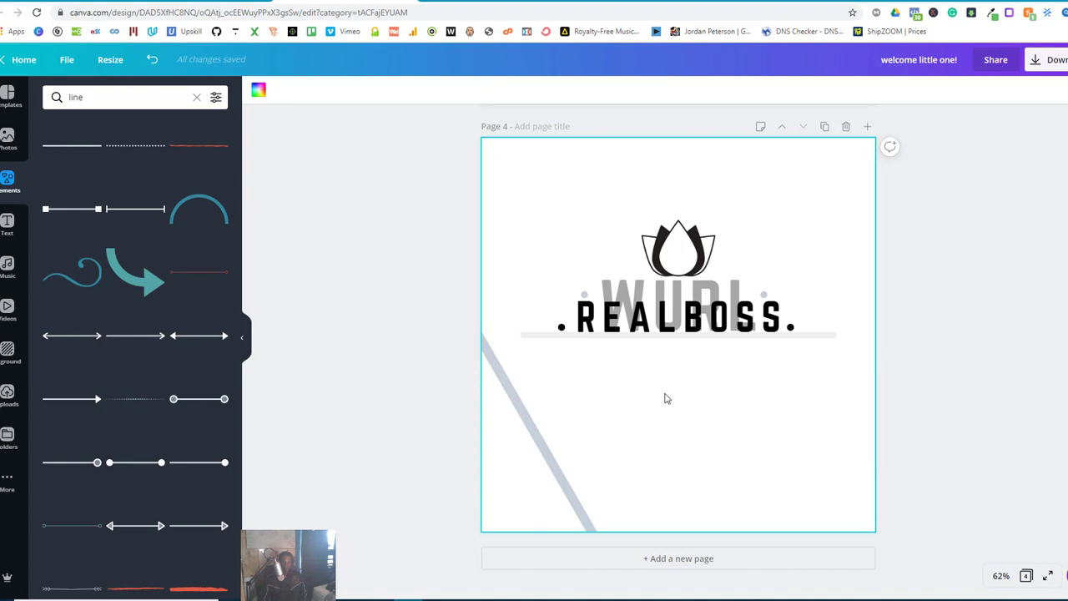
Step: Try the triangle around the lotus and text again, centred horizontally on the page
{"action": "left_click", "coordinate": [543, 441]}
{"action": "left_click_drag", "start_coordinate": [543, 442], "coordinate": [788, 298]}
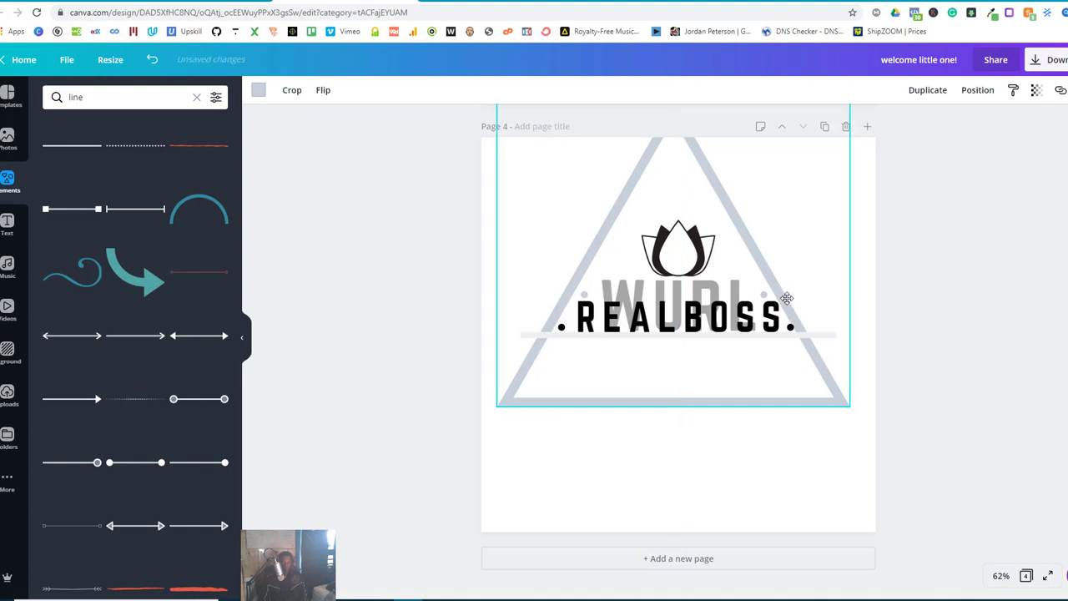
{"action": "left_click_drag", "start_coordinate": [787, 298], "coordinate": [795, 327]}
Step: Fine-tune the horizontal spacing of the black dot after REALBOSS, keeping it level with the opposite dot
{"action": "left_click", "coordinate": [791, 329]}
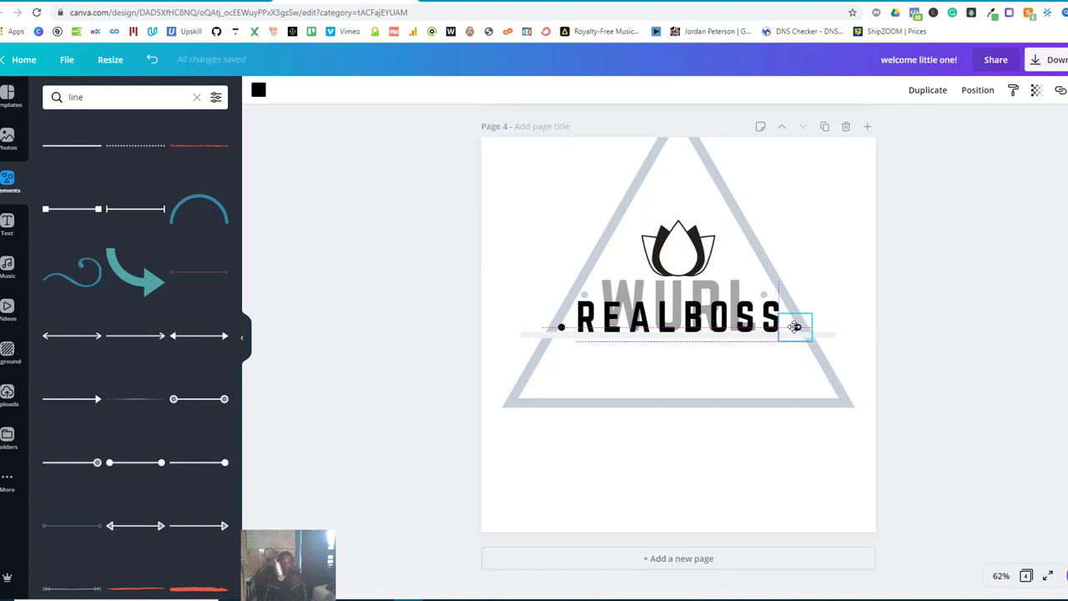
{"action": "left_click_drag", "start_coordinate": [795, 326], "coordinate": [793, 326]}
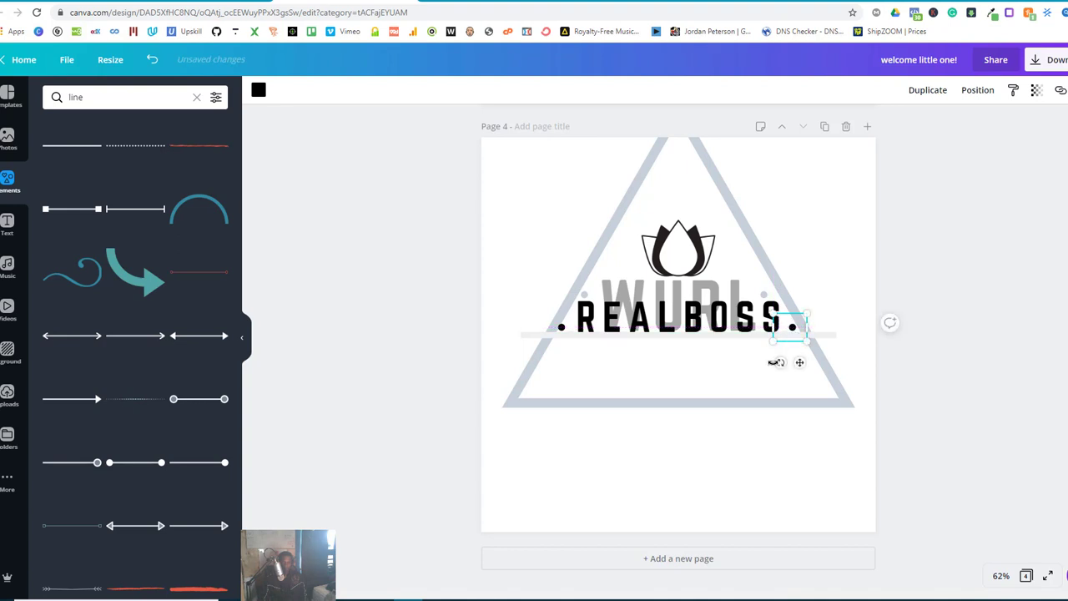
{"action": "left_click", "coordinate": [724, 441]}
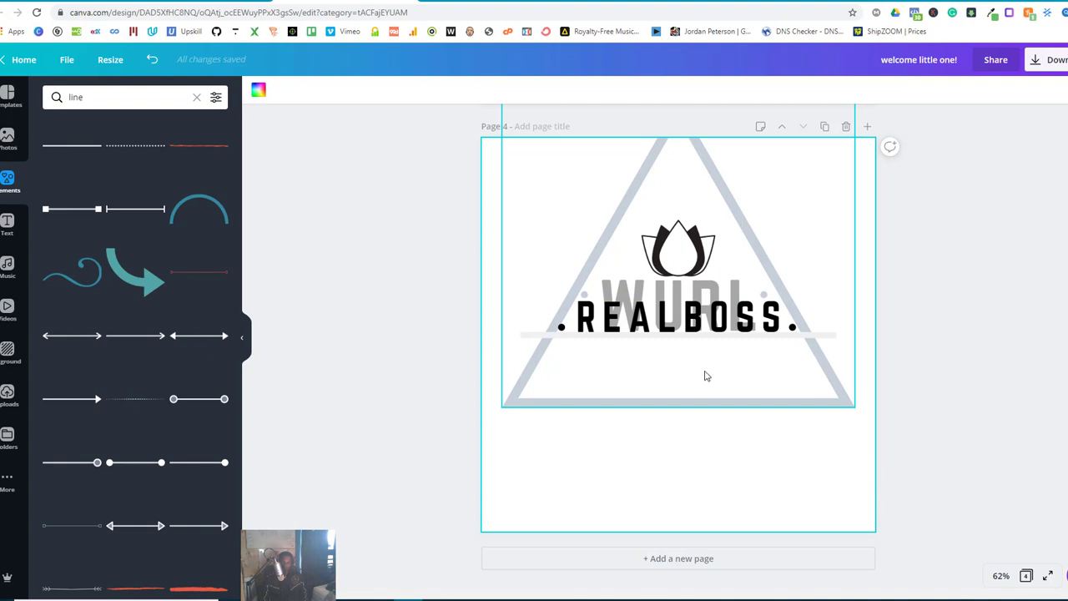
Step: Delete the large light gray triangle from page 4
{"action": "left_click_drag", "start_coordinate": [705, 373], "coordinate": [707, 376]}
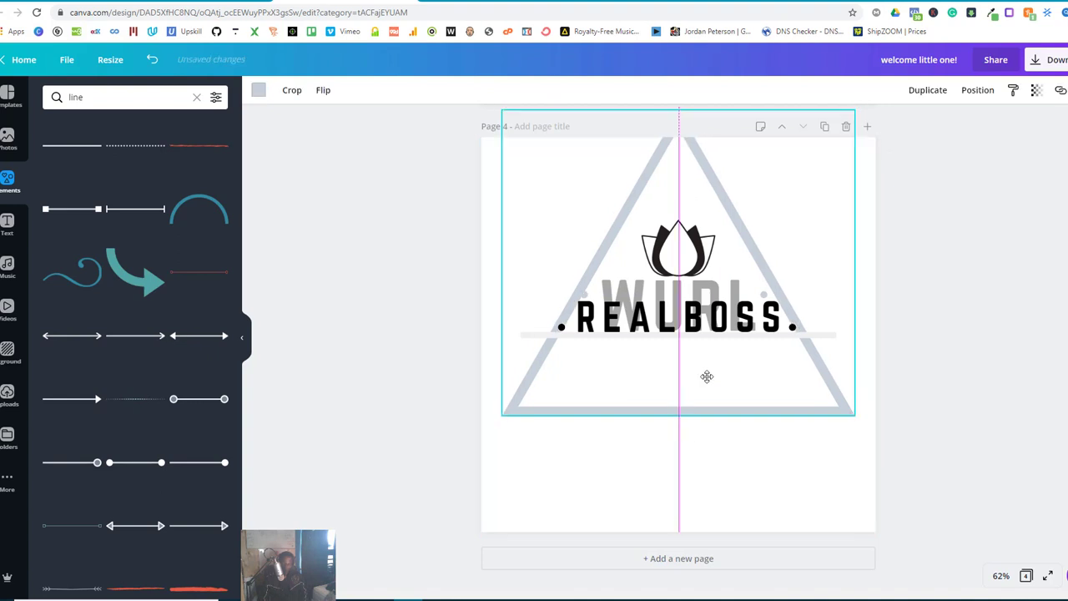
{"action": "key", "text": "Delete"}
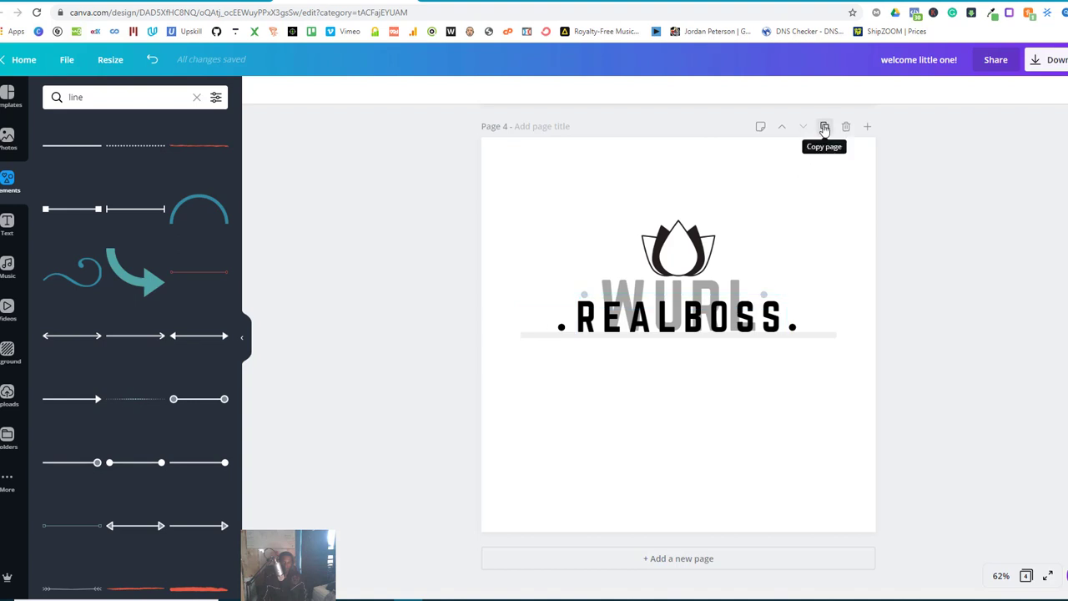
Step: Recolor the light gray line beneath REALBOSS on page 4 with the blue-gray document color
{"action": "left_click", "coordinate": [827, 342]}
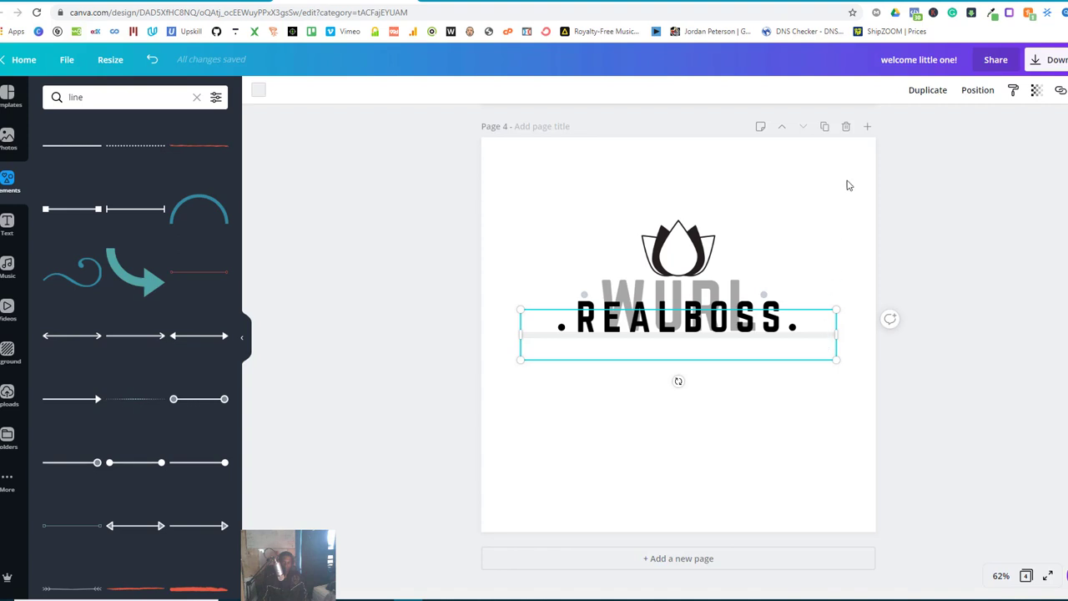
{"action": "left_click", "coordinate": [256, 96]}
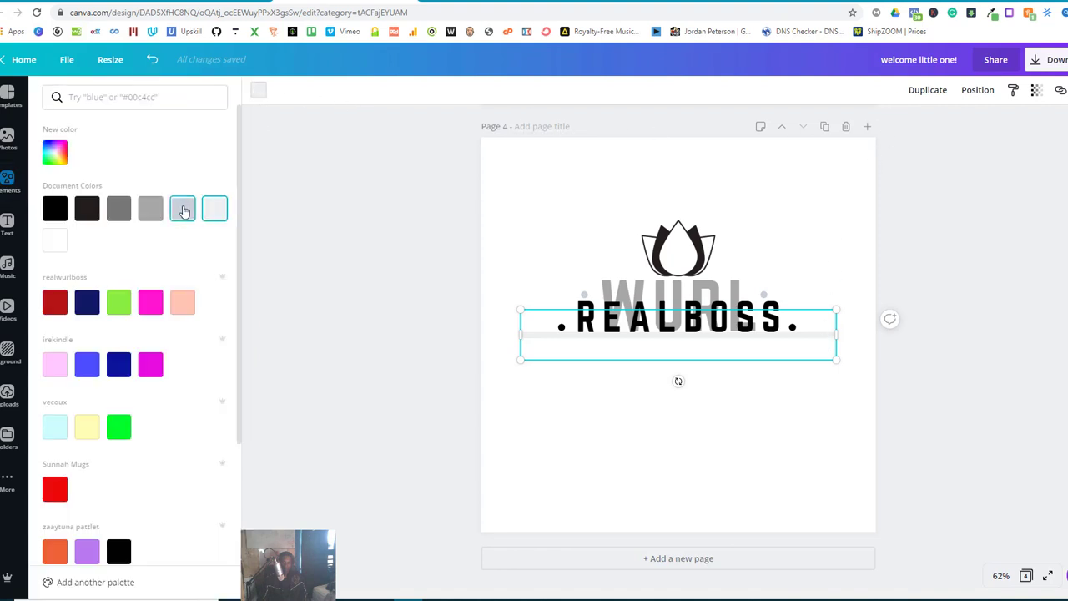
{"action": "left_click", "coordinate": [183, 208]}
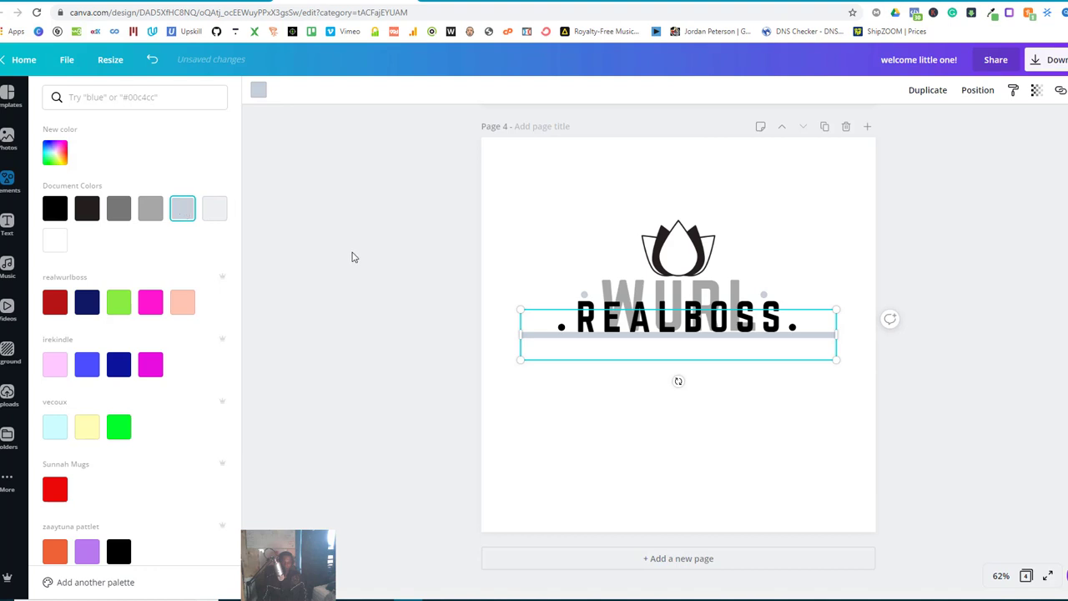
{"action": "left_click", "coordinate": [379, 264]}
{"action": "left_click", "coordinate": [615, 415]}
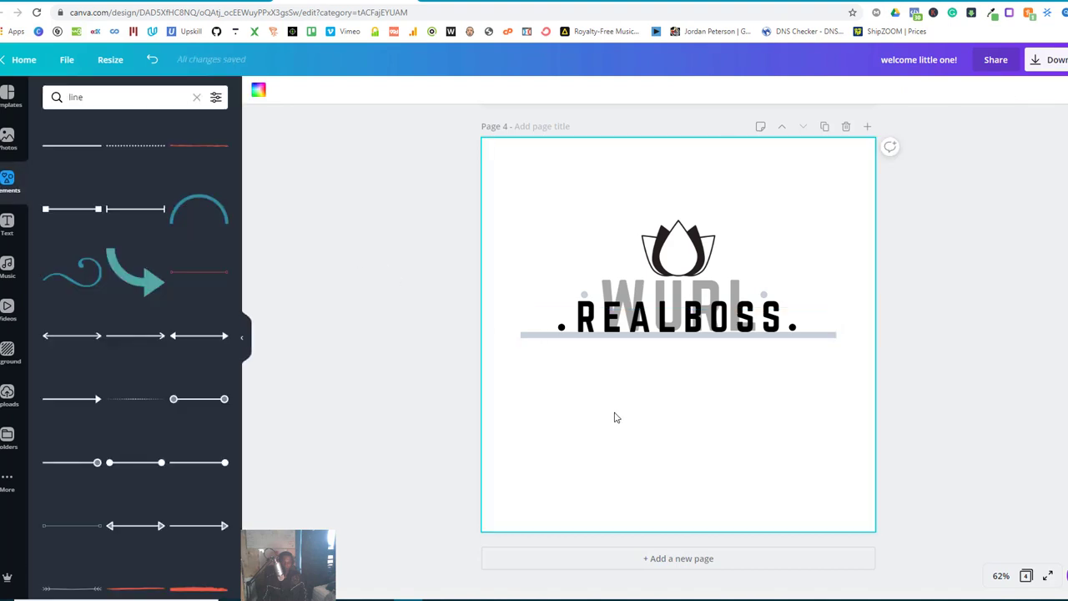
Step: Delete the horizontal line beneath REALBOSS from page 4 and make a copy of the page
{"action": "left_click", "coordinate": [816, 336]}
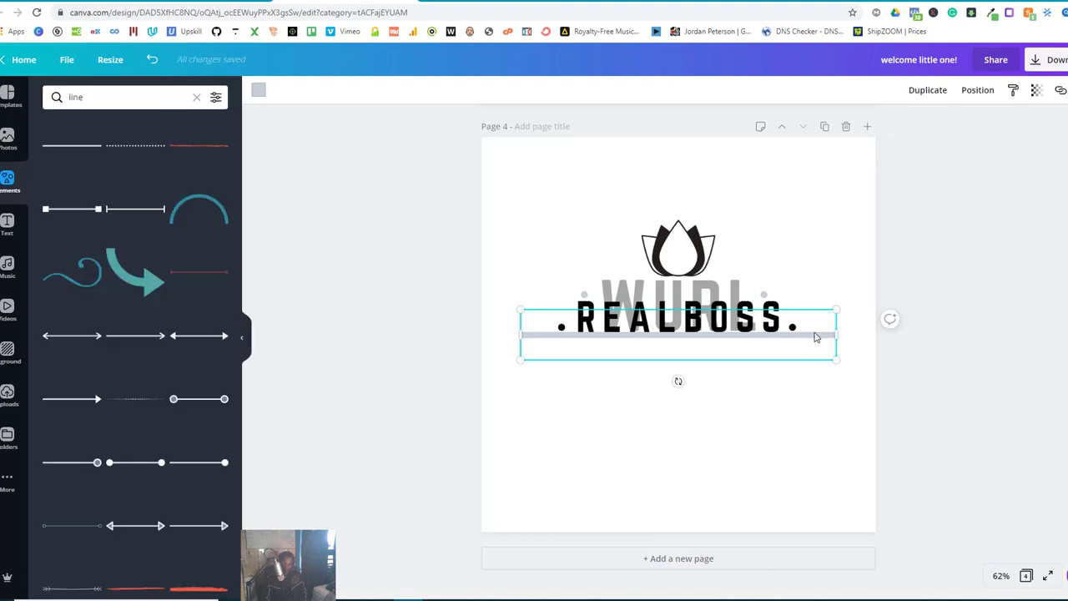
{"action": "key", "text": "Delete"}
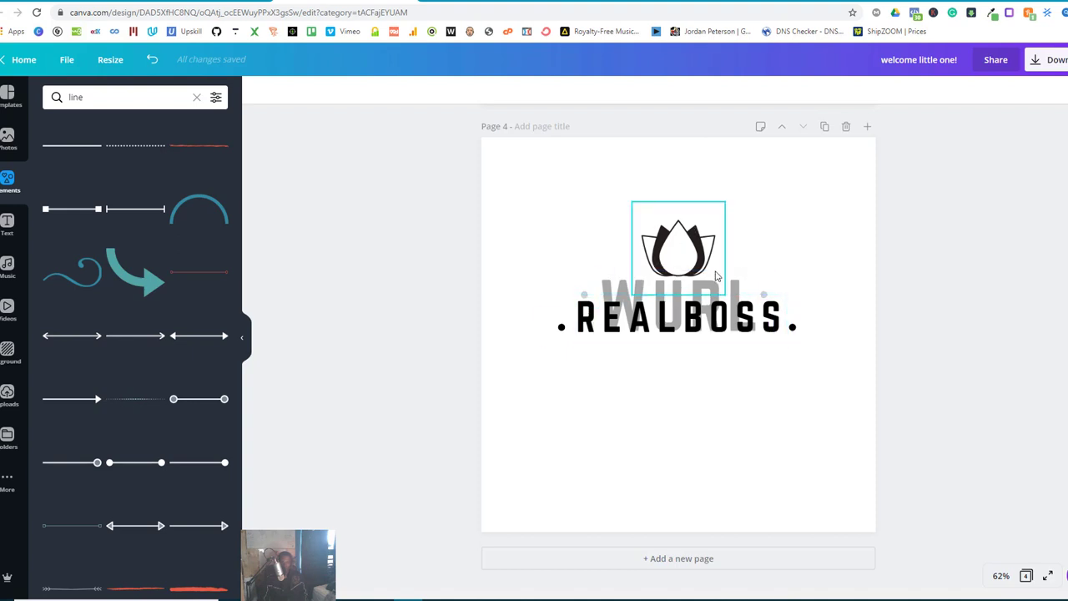
{"action": "scroll", "coordinate": [715, 276], "scroll_direction": "up", "scroll_amount": 2}
{"action": "scroll", "coordinate": [715, 275], "scroll_direction": "down", "scroll_amount": 2}
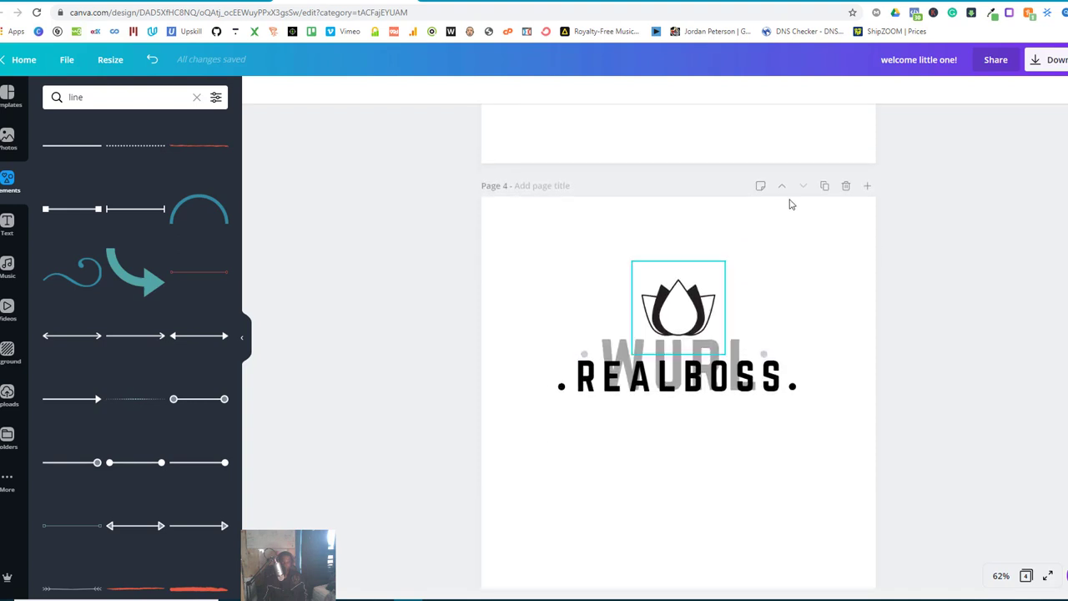
{"action": "left_click", "coordinate": [823, 187]}
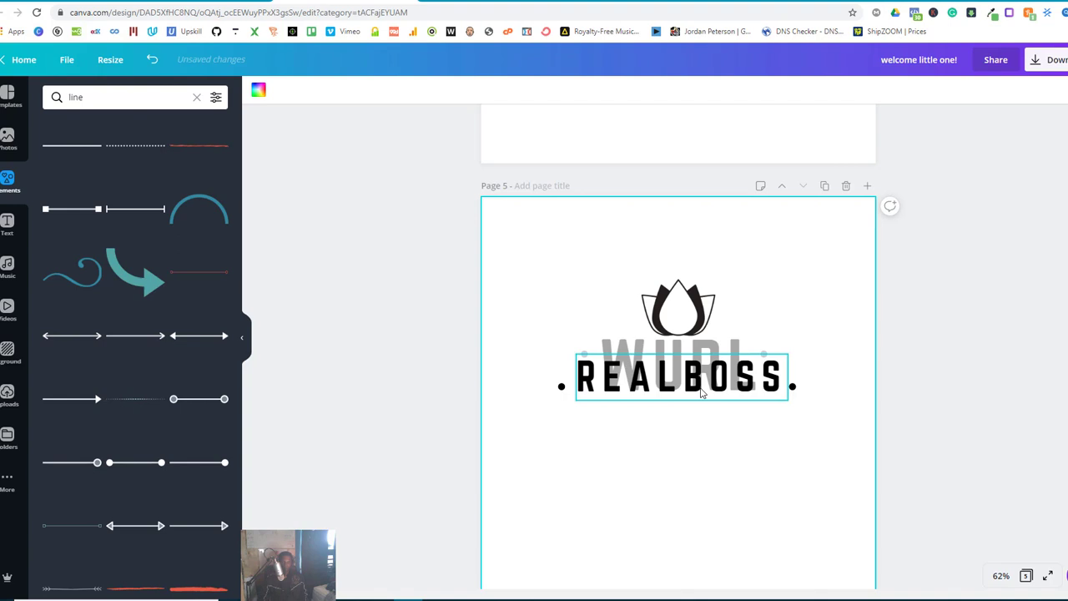
Step: Try dark red #b71515 for the white areas of the page 5 lotus, and return them to white
{"action": "left_click", "coordinate": [699, 318]}
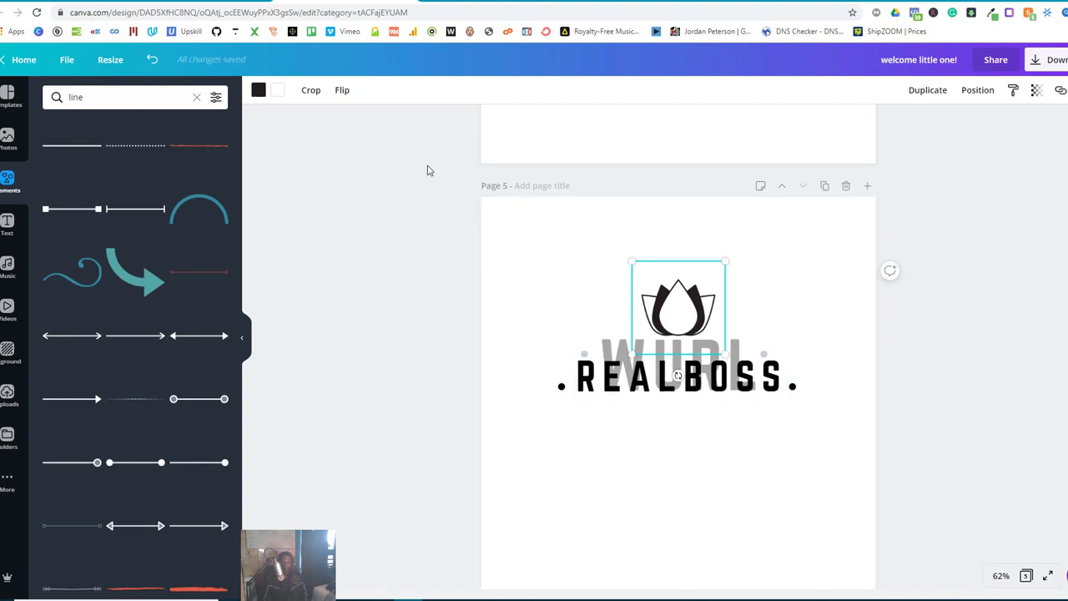
{"action": "left_click", "coordinate": [259, 90]}
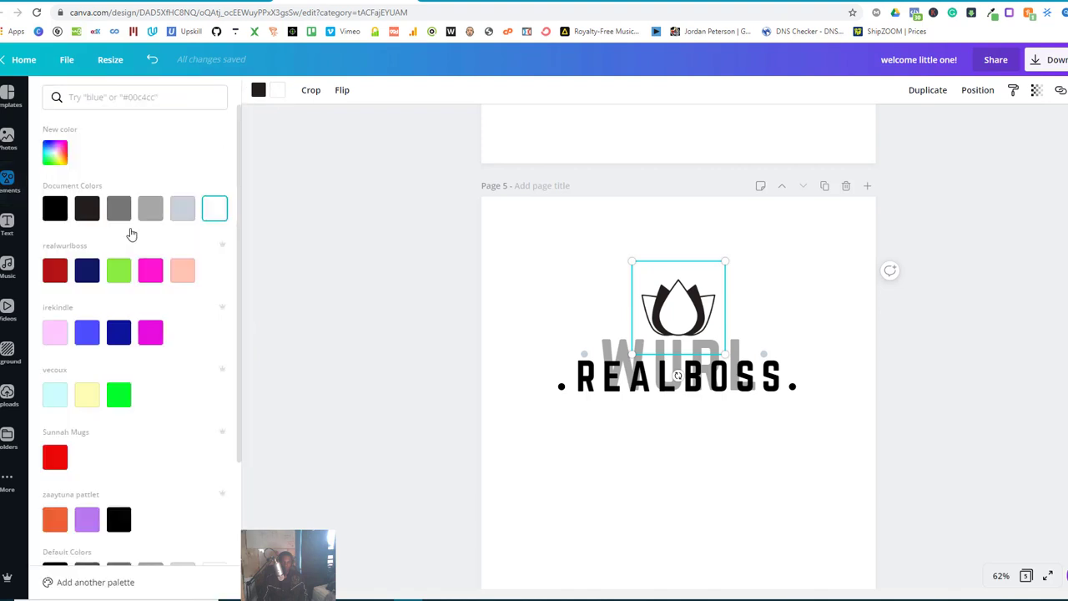
{"action": "left_click", "coordinate": [55, 271]}
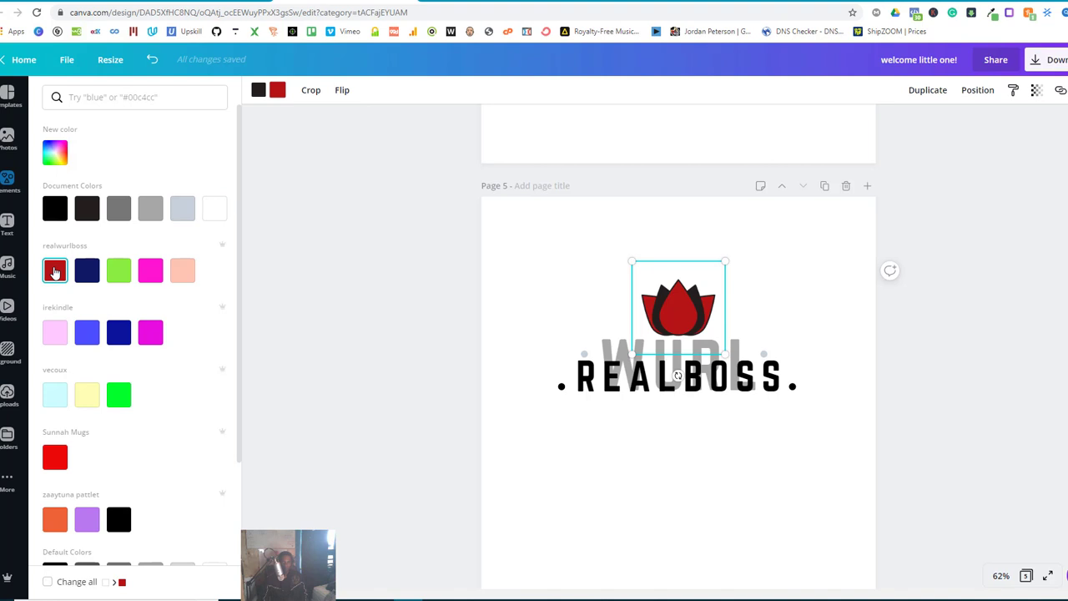
{"action": "left_click", "coordinate": [55, 159]}
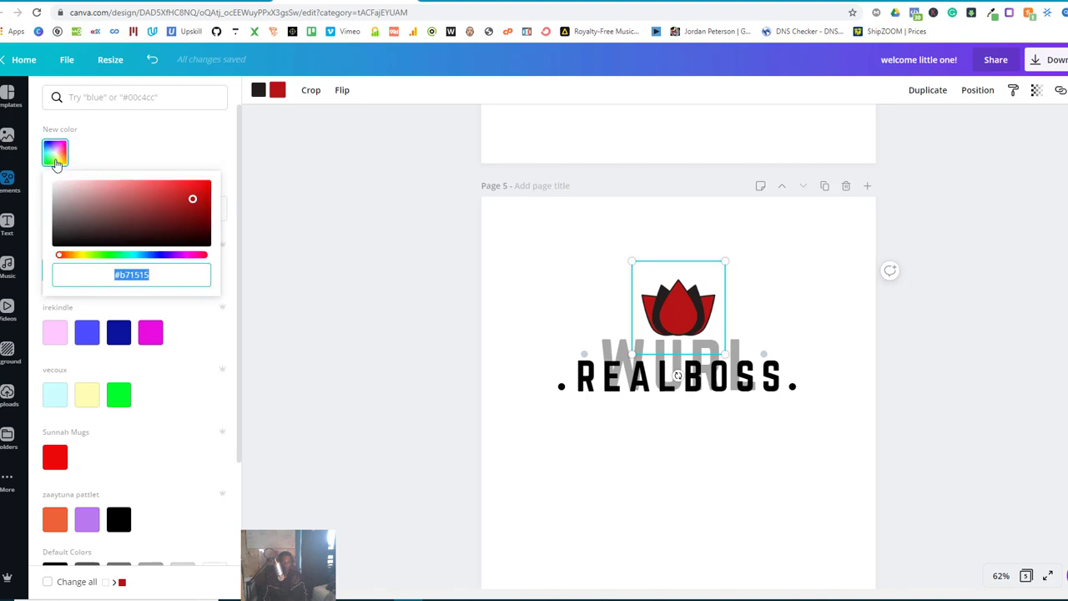
{"action": "scroll", "coordinate": [125, 411], "scroll_direction": "down", "scroll_amount": 2}
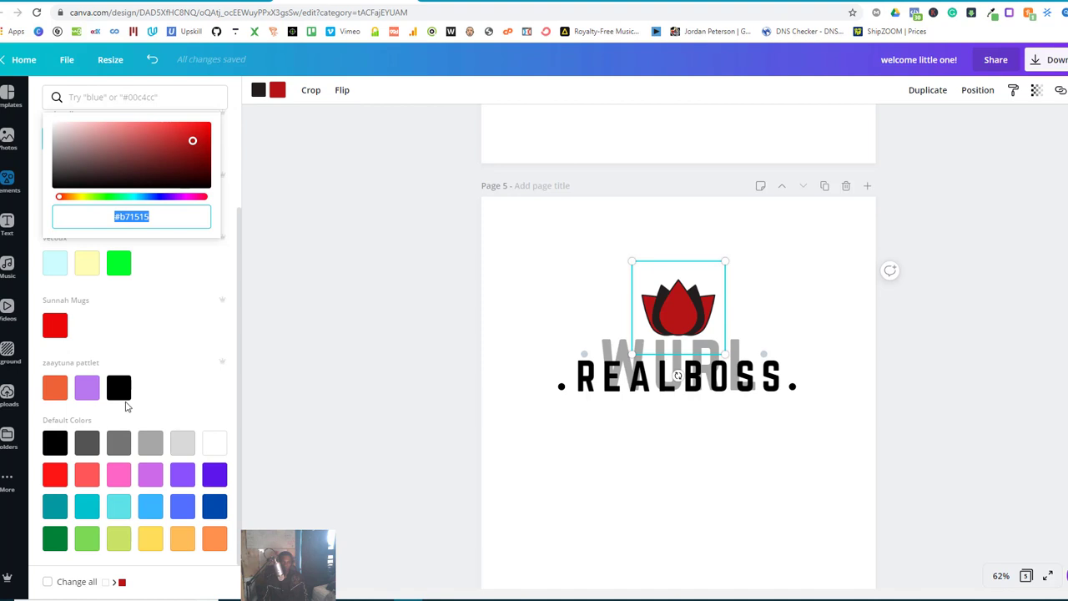
{"action": "left_click", "coordinate": [214, 443]}
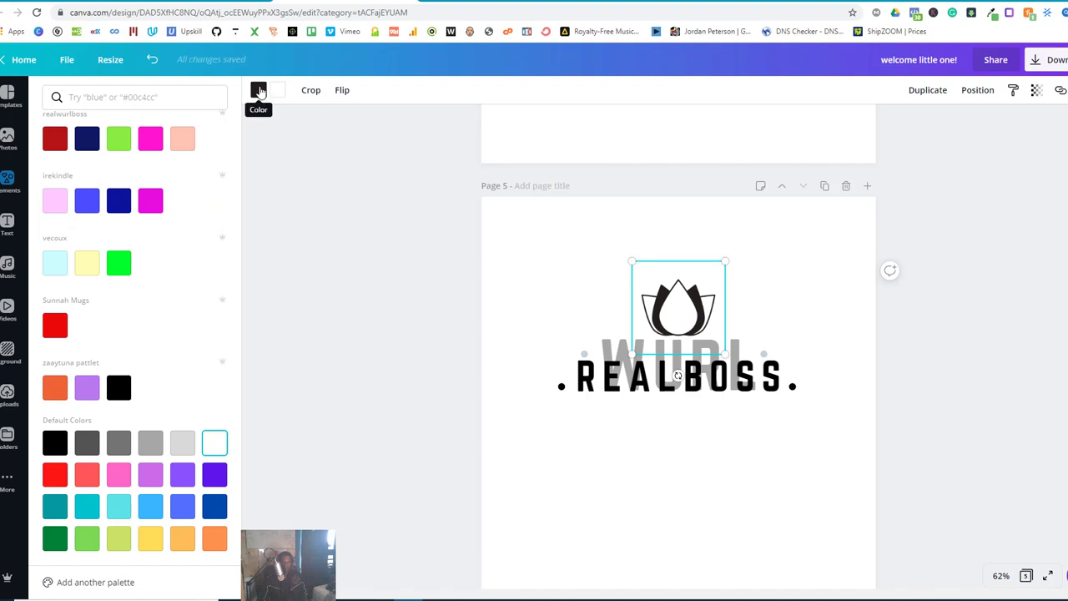
Step: Recolor the dark outline and petals of the page 5 lotus to the realwurlboss dark red #b71515
{"action": "left_click", "coordinate": [259, 90]}
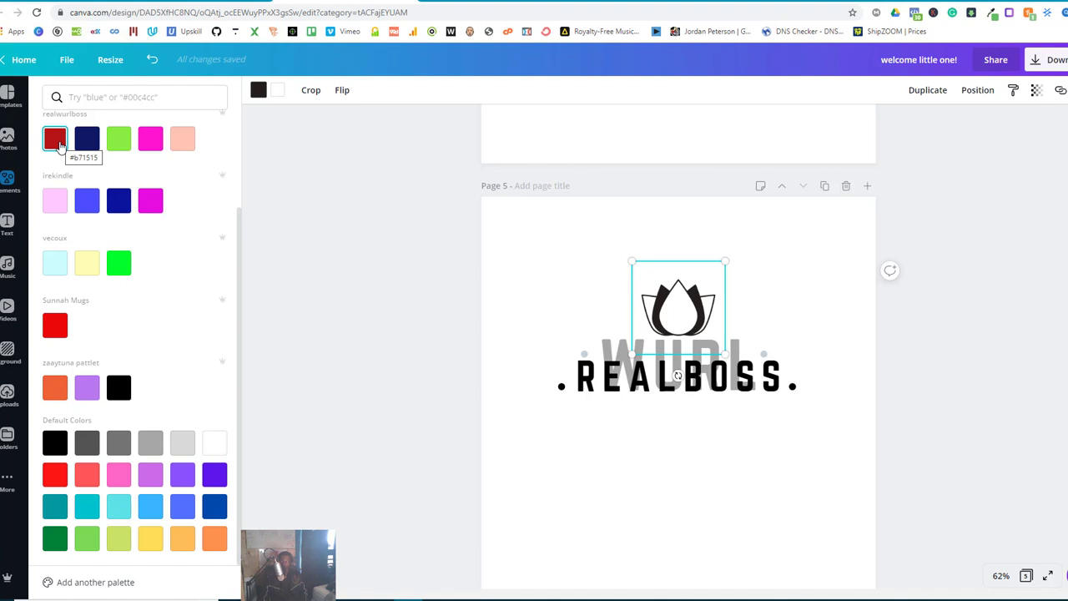
{"action": "left_click", "coordinate": [56, 144]}
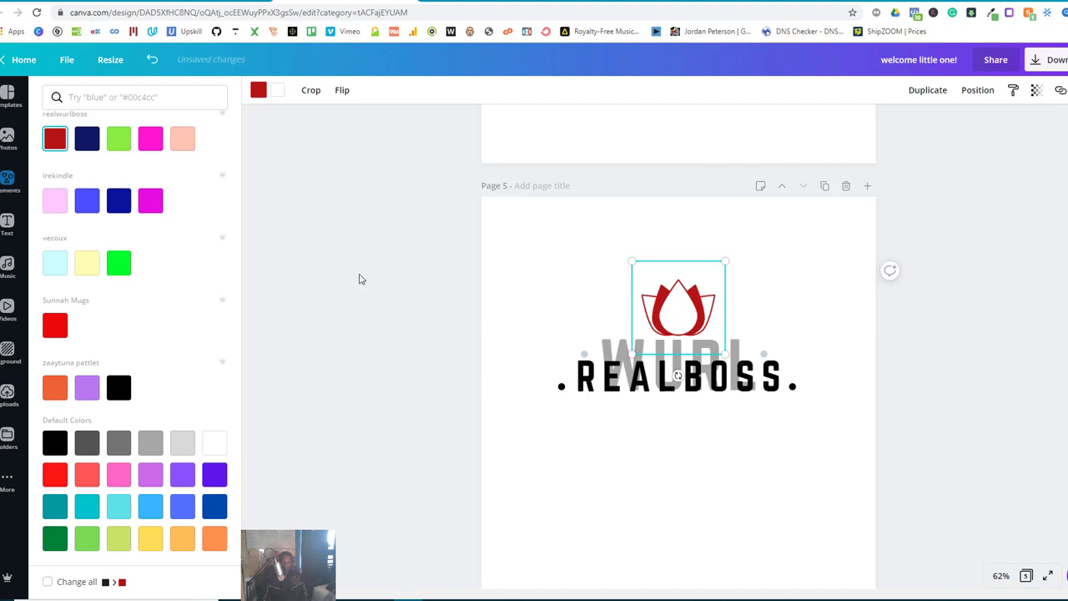
{"action": "left_click", "coordinate": [359, 279]}
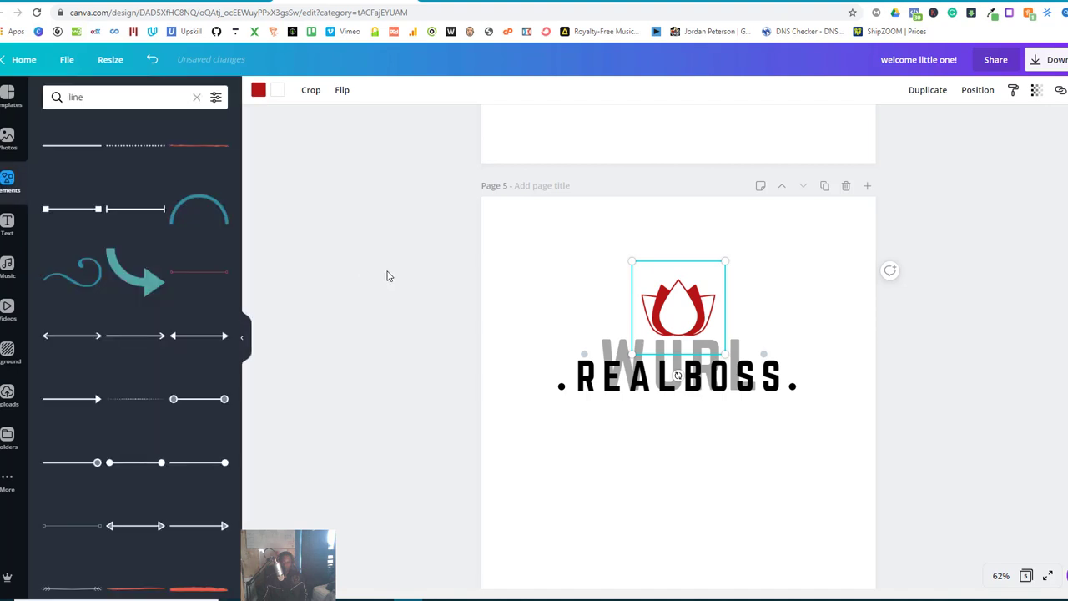
{"action": "left_click", "coordinate": [598, 290]}
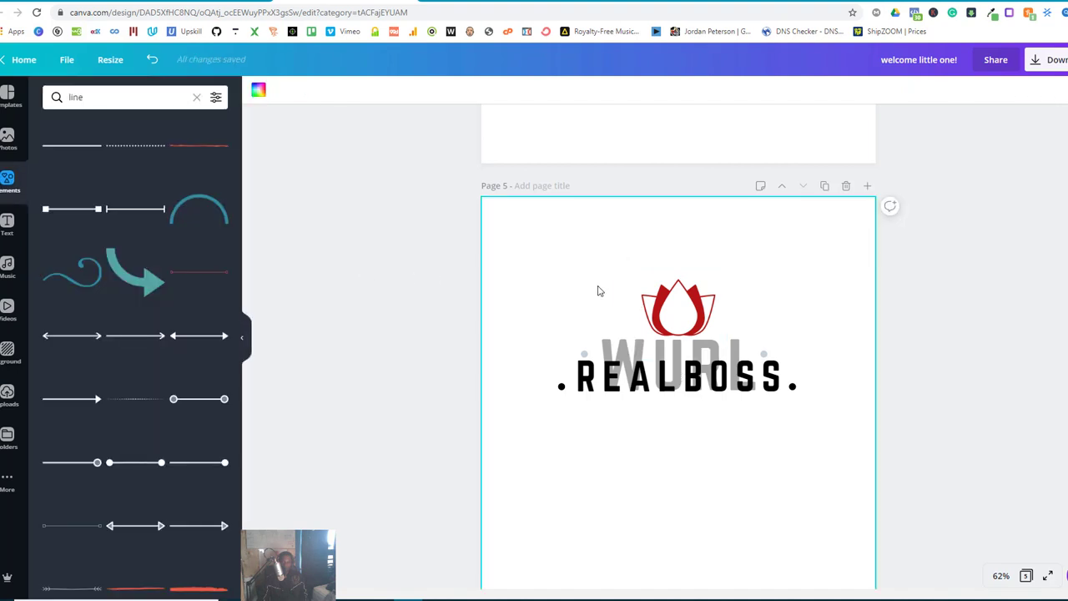
Step: Try dark red, lime green and peach on the REALBOSS text, and return it to black
{"action": "left_click", "coordinate": [651, 383]}
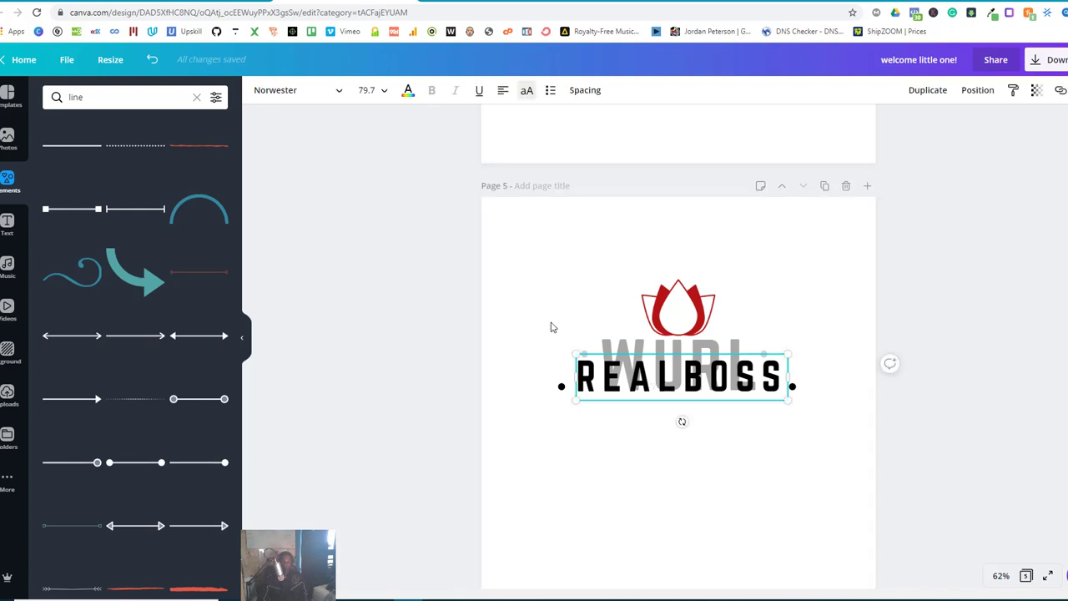
{"action": "left_click", "coordinate": [408, 92]}
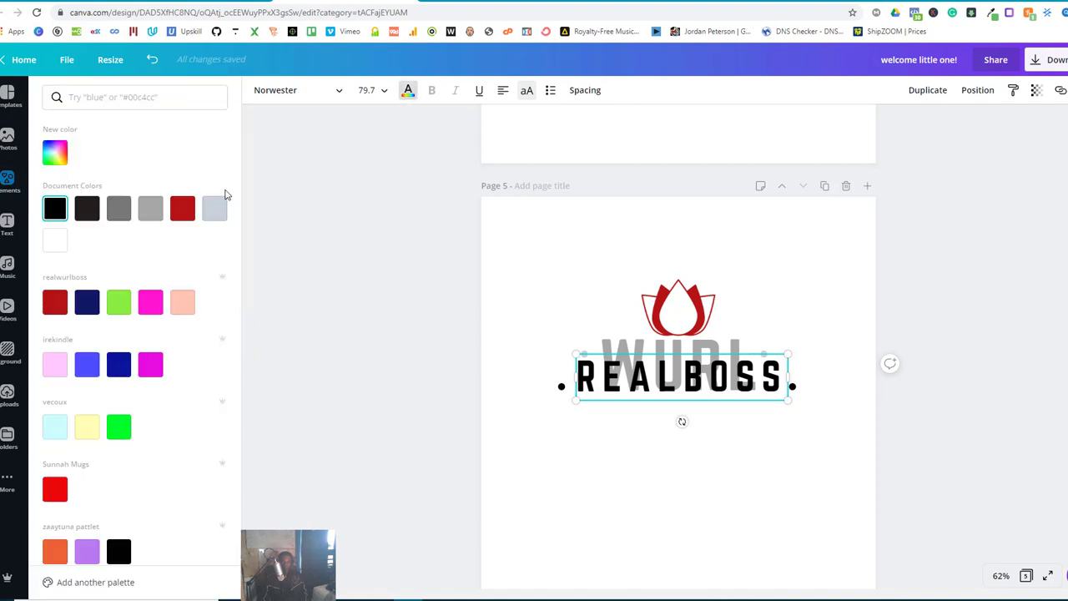
{"action": "left_click", "coordinate": [183, 209]}
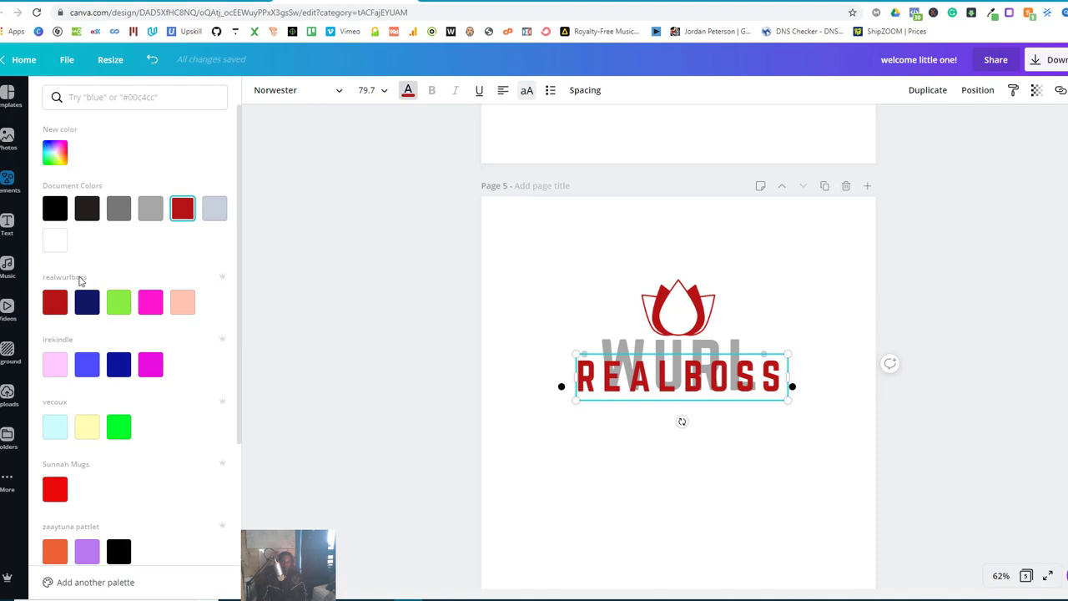
{"action": "left_click", "coordinate": [118, 307]}
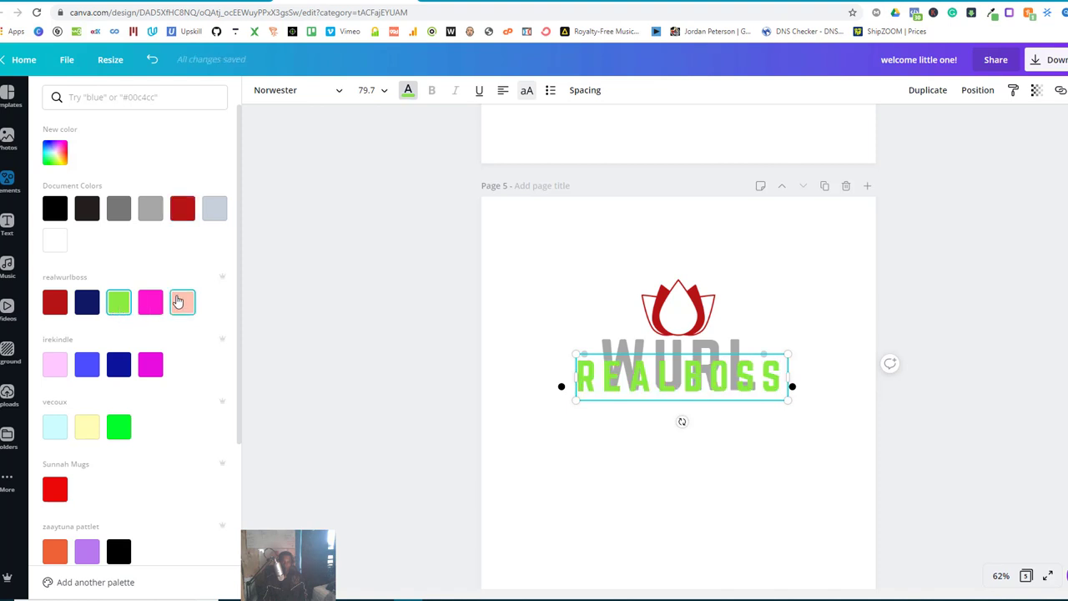
{"action": "left_click", "coordinate": [178, 302]}
{"action": "left_click", "coordinate": [47, 217]}
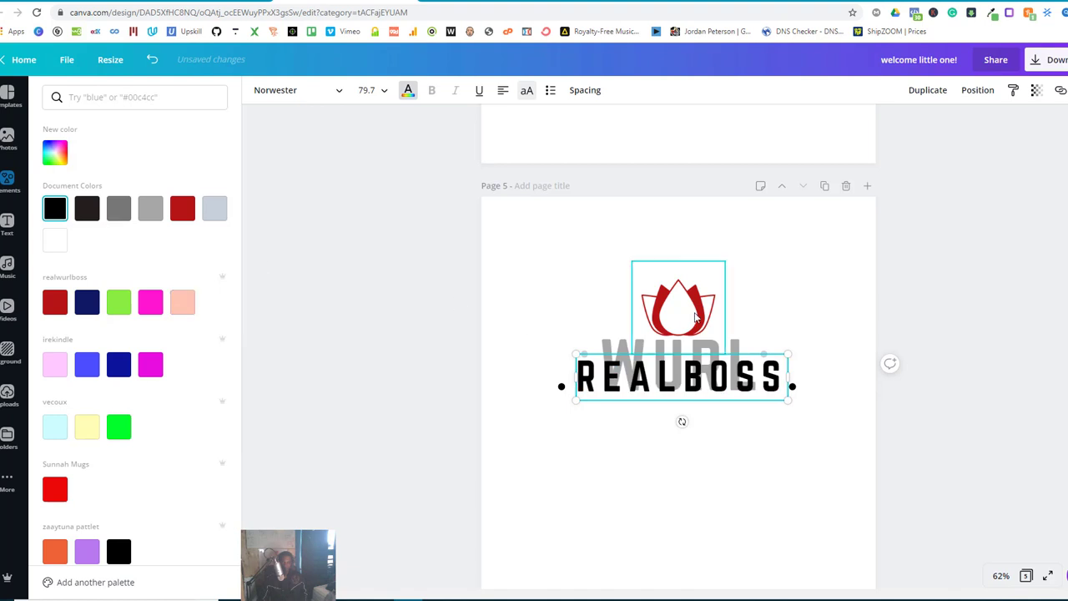
Step: Recolor the red outline and petals of the page 5 lotus to black
{"action": "left_click", "coordinate": [695, 317]}
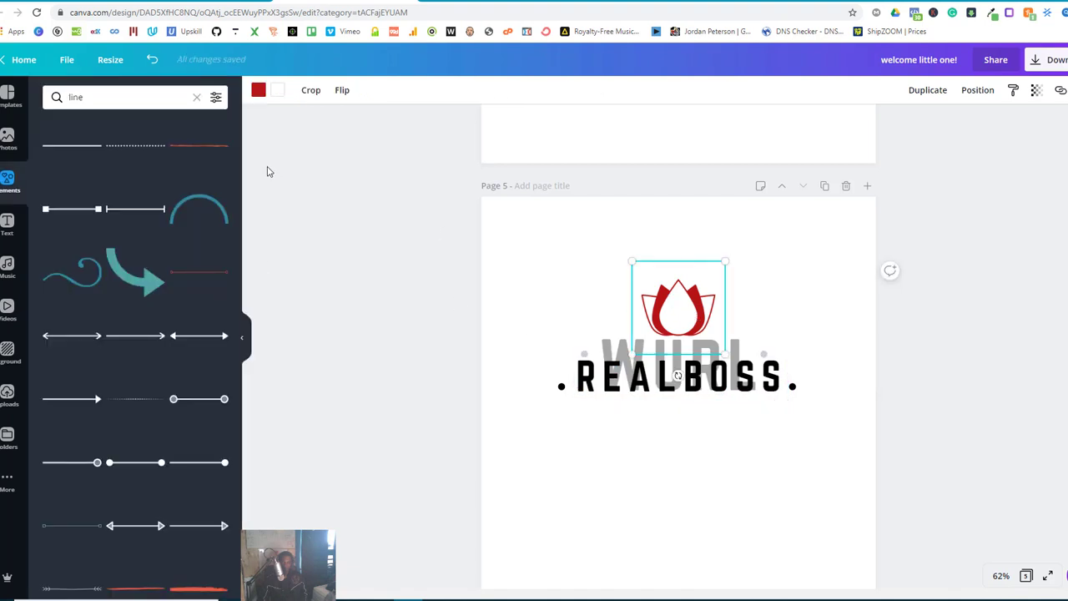
{"action": "left_click", "coordinate": [258, 90]}
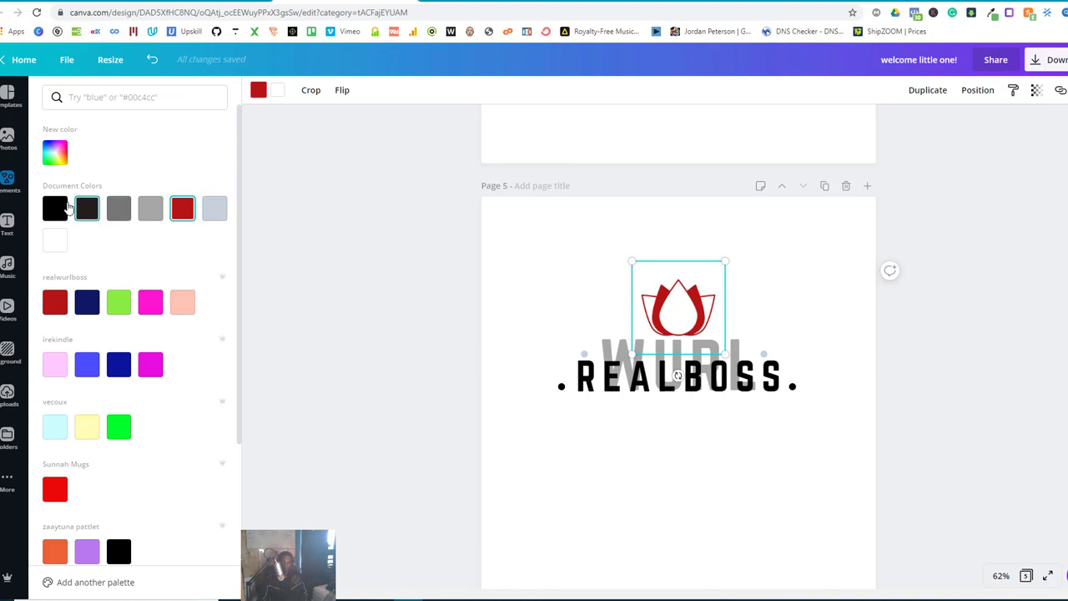
{"action": "left_click", "coordinate": [65, 208]}
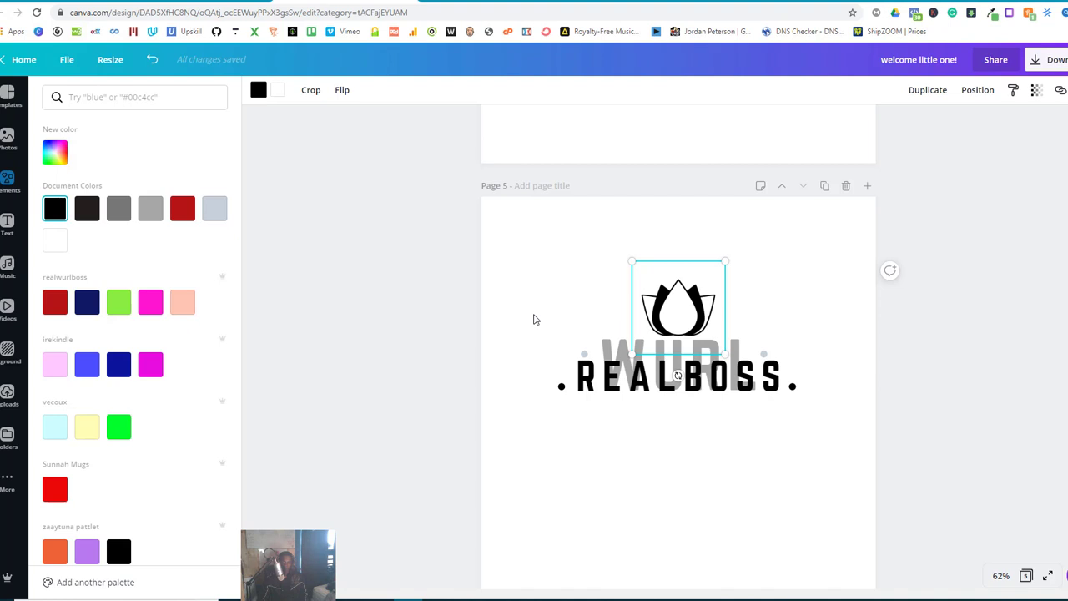
{"action": "left_click", "coordinate": [536, 319]}
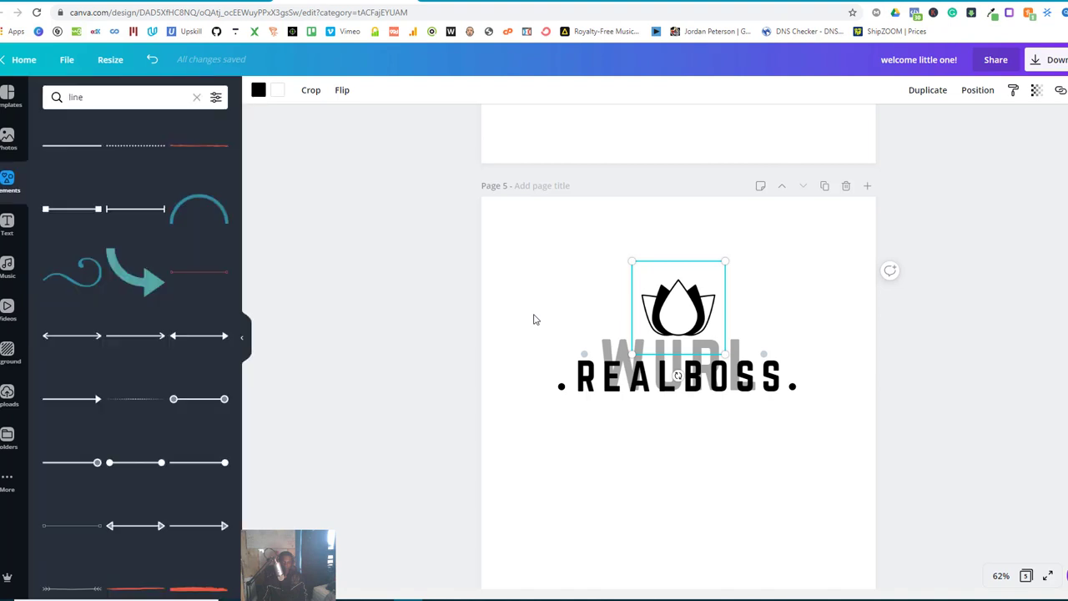
{"action": "left_click", "coordinate": [649, 446]}
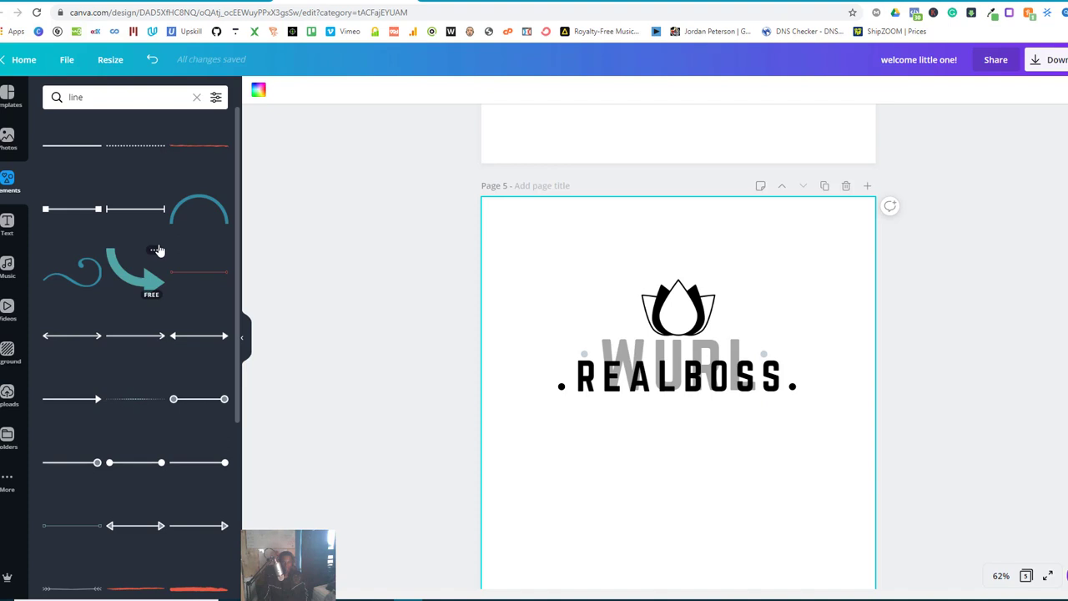
Step: Add a plain solid line to page 5, shrink it to about 525 wide, and place it below REALBOSS
{"action": "left_click", "coordinate": [546, 409]}
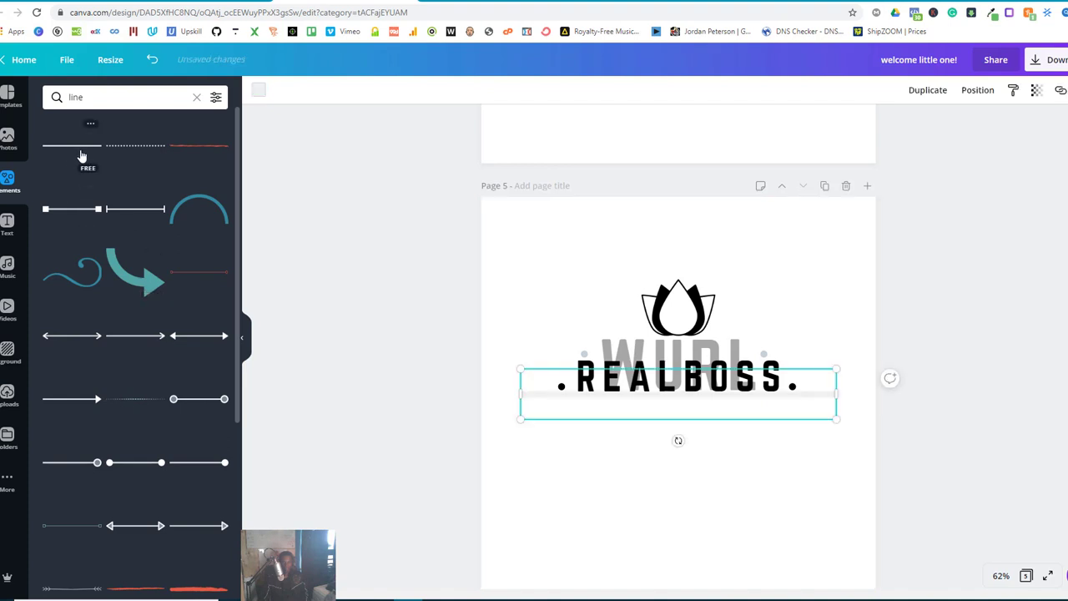
{"action": "left_click_drag", "start_coordinate": [579, 414], "coordinate": [575, 439]}
{"action": "left_click_drag", "start_coordinate": [517, 403], "coordinate": [644, 435]}
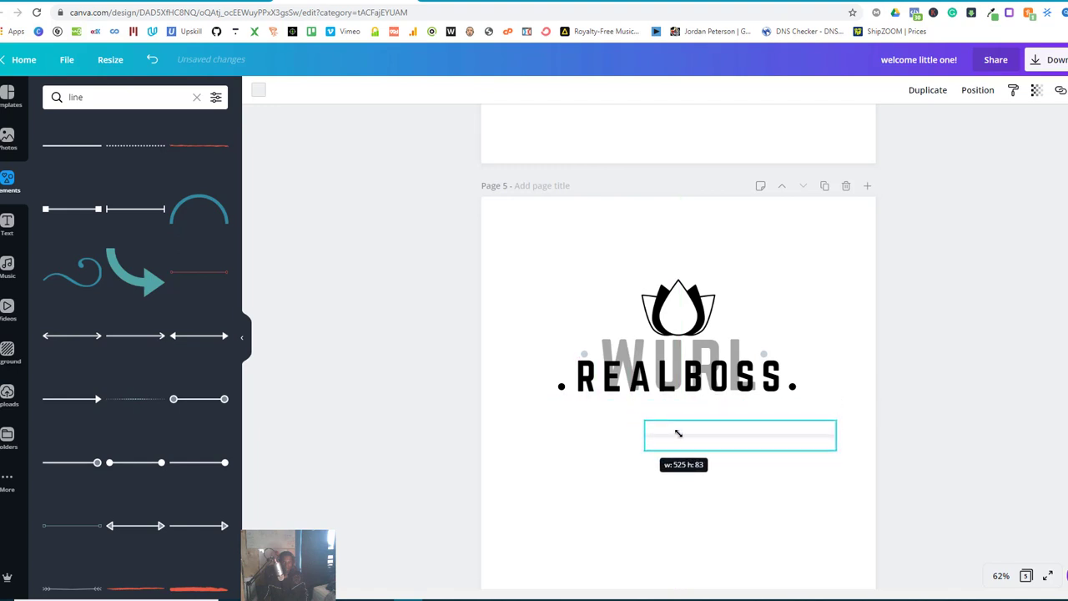
{"action": "left_click_drag", "start_coordinate": [727, 431], "coordinate": [661, 436]}
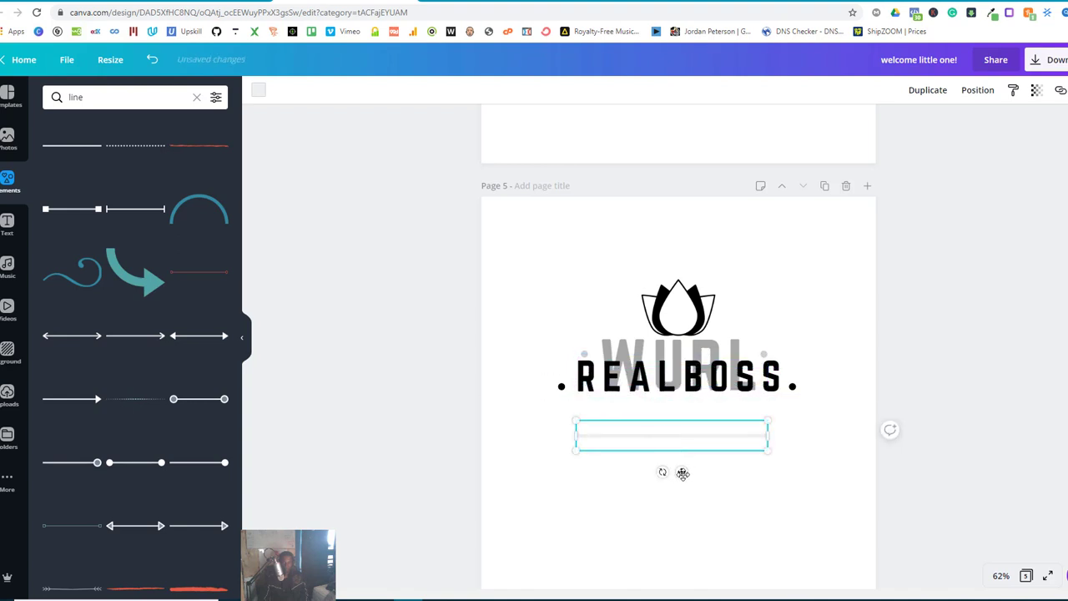
Step: Tilt the line slightly downward to the right and lengthen it so it slashes across the whole REALBOSS text
{"action": "left_click_drag", "start_coordinate": [683, 473], "coordinate": [646, 479]}
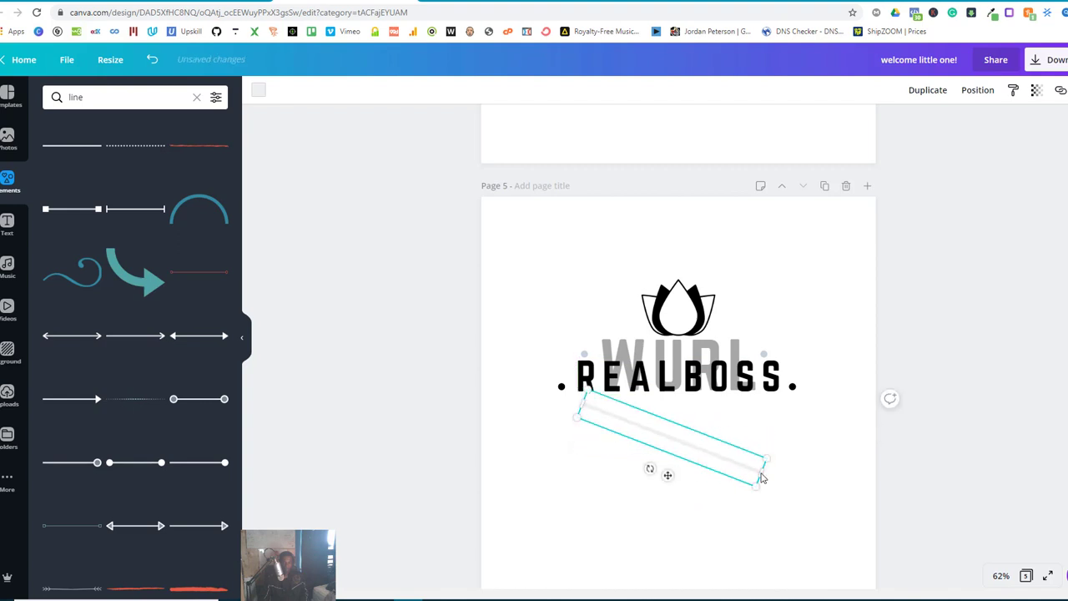
{"action": "left_click_drag", "start_coordinate": [761, 473], "coordinate": [766, 399]}
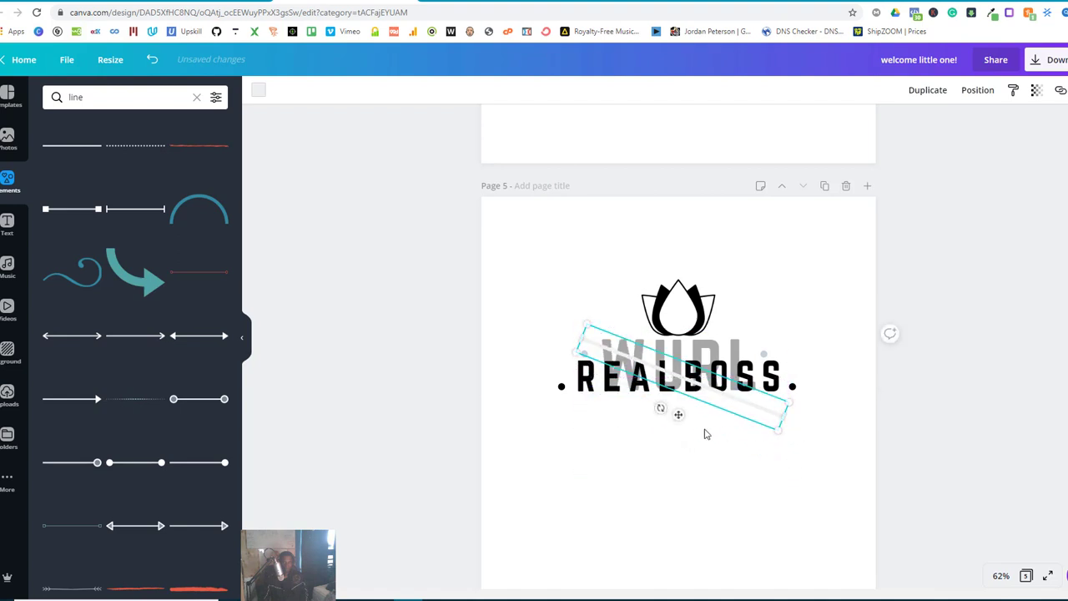
{"action": "left_click_drag", "start_coordinate": [662, 411], "coordinate": [670, 415]}
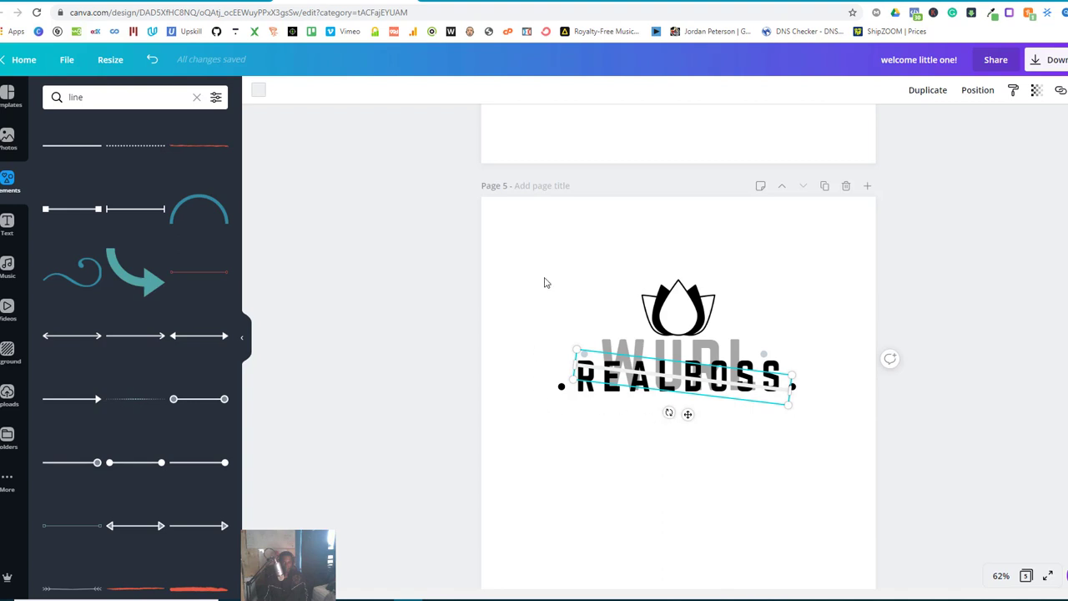
Step: Recolor the slashing line across REALBOSS on page 5 to white
{"action": "left_click", "coordinate": [261, 94]}
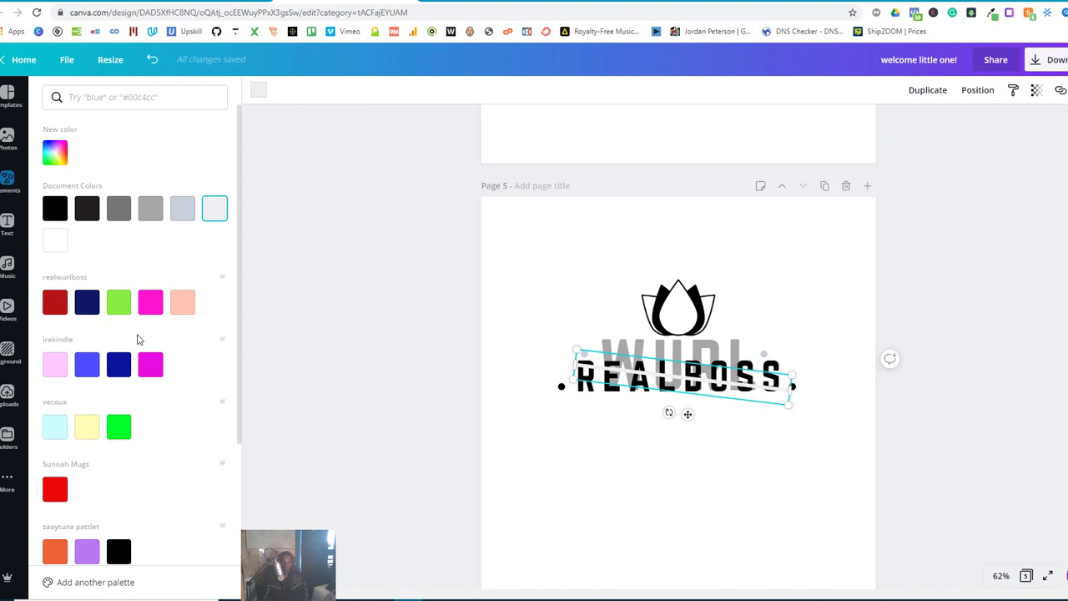
{"action": "scroll", "coordinate": [167, 348], "scroll_direction": "down", "scroll_amount": 3}
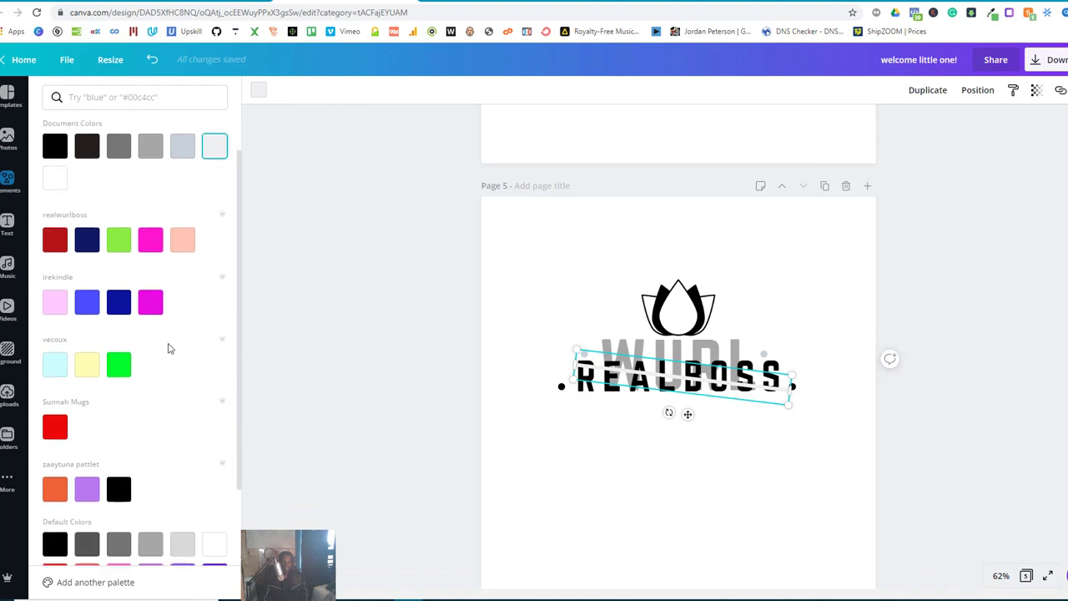
{"action": "left_click", "coordinate": [212, 443]}
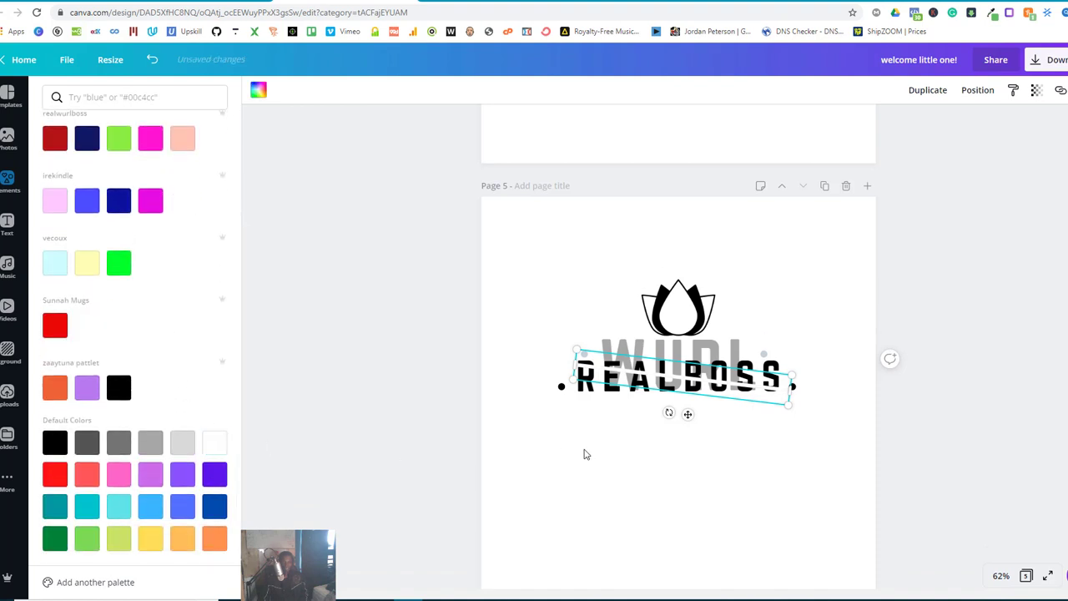
{"action": "left_click", "coordinate": [589, 450]}
{"action": "left_click", "coordinate": [667, 448]}
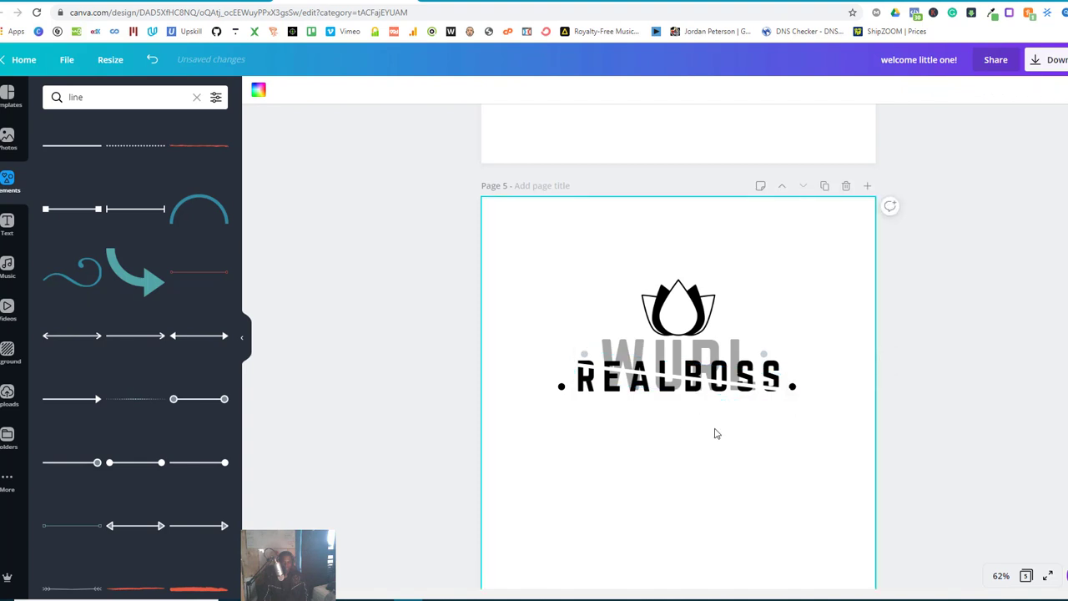
Step: Move the white line off REALBOSS, tilt it slightly upward to the right, and shorten it to lie across WURL
{"action": "left_click", "coordinate": [754, 395]}
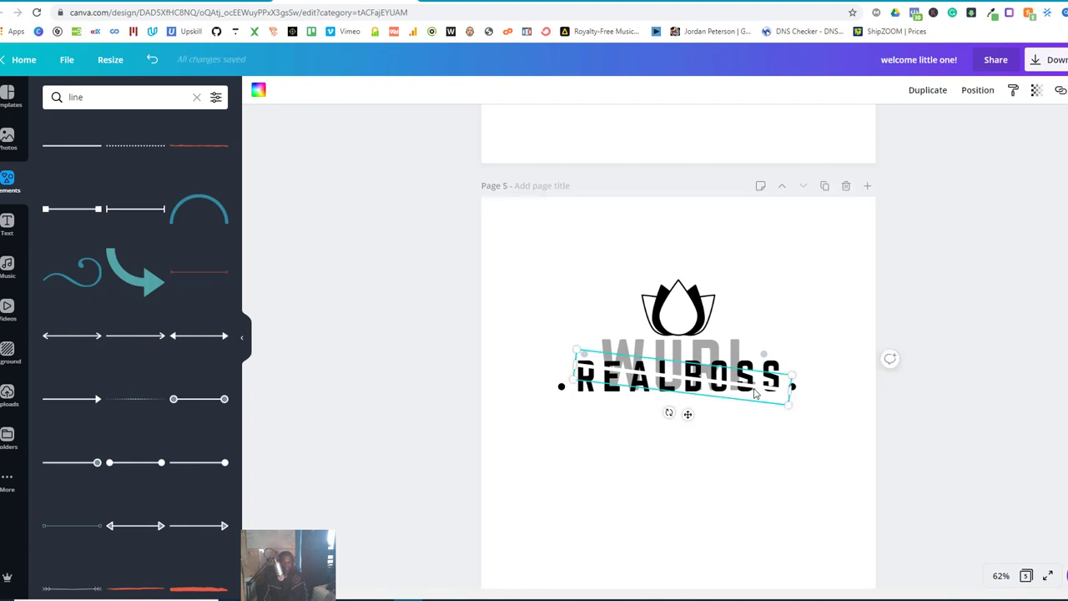
{"action": "left_click_drag", "start_coordinate": [754, 392], "coordinate": [754, 386]}
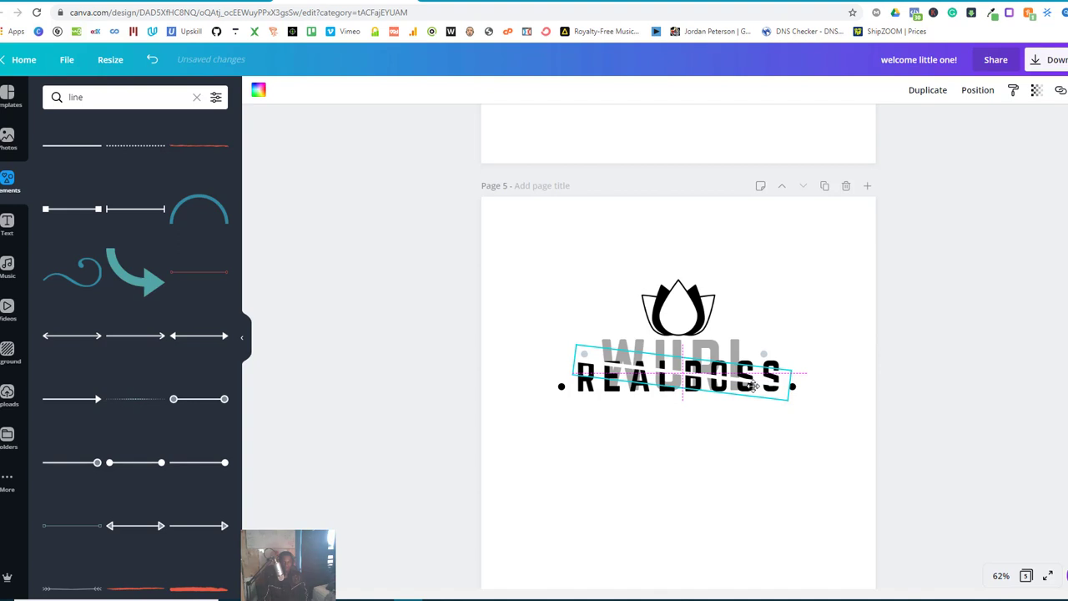
{"action": "left_click_drag", "start_coordinate": [754, 386], "coordinate": [754, 434]}
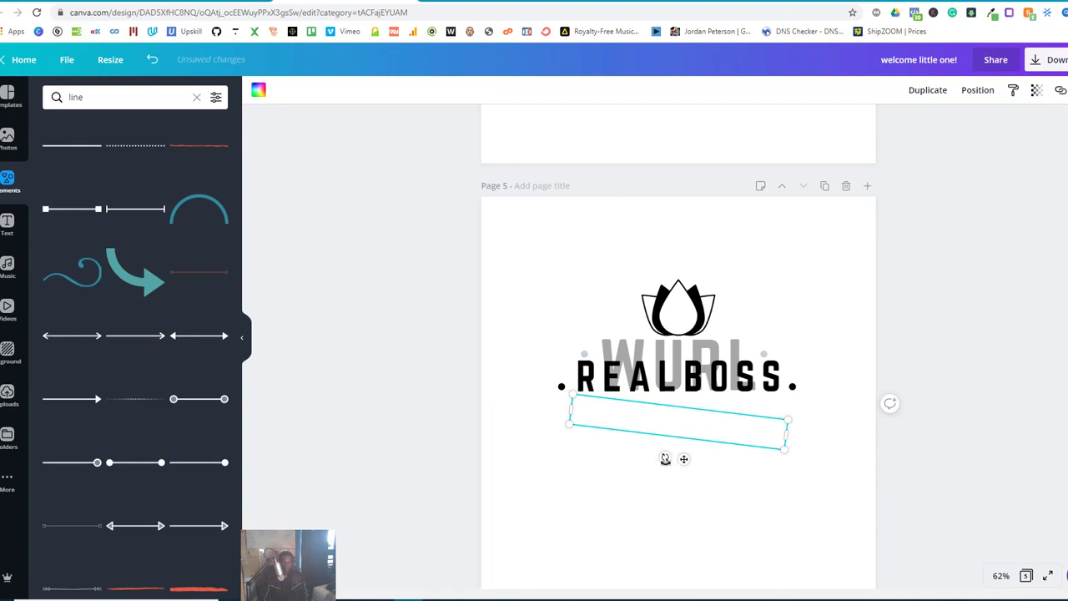
{"action": "mouse_move", "coordinate": [662, 458]}
{"action": "left_mouse_down"}
{"action": "mouse_move", "coordinate": [680, 457]}
{"action": "mouse_move", "coordinate": [661, 452]}
{"action": "mouse_move", "coordinate": [661, 389]}
{"action": "mouse_move", "coordinate": [663, 445]}
{"action": "left_mouse_up"}
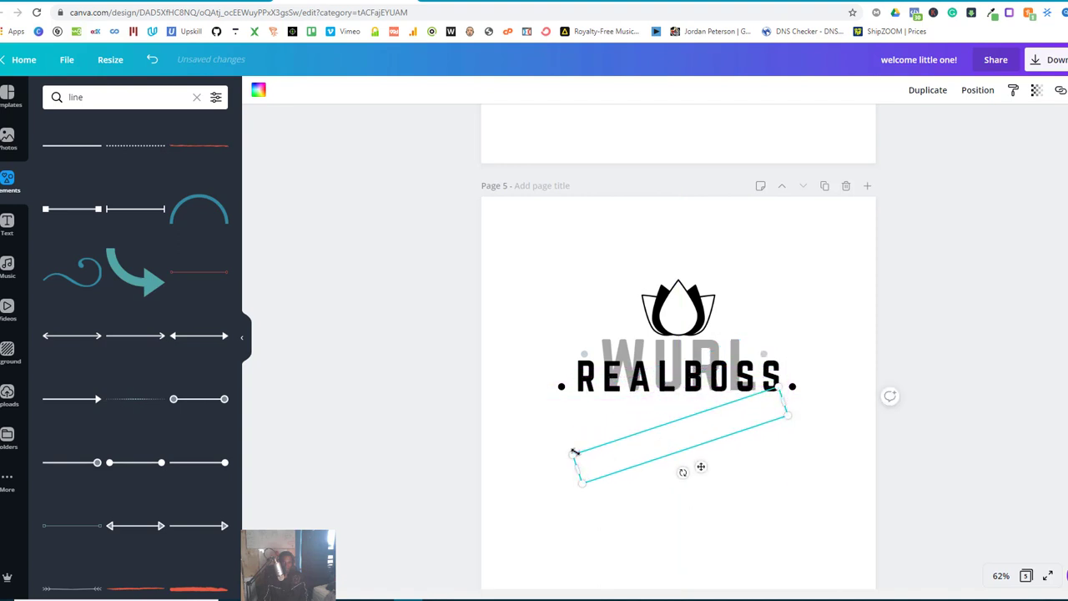
{"action": "left_click_drag", "start_coordinate": [574, 452], "coordinate": [678, 355]}
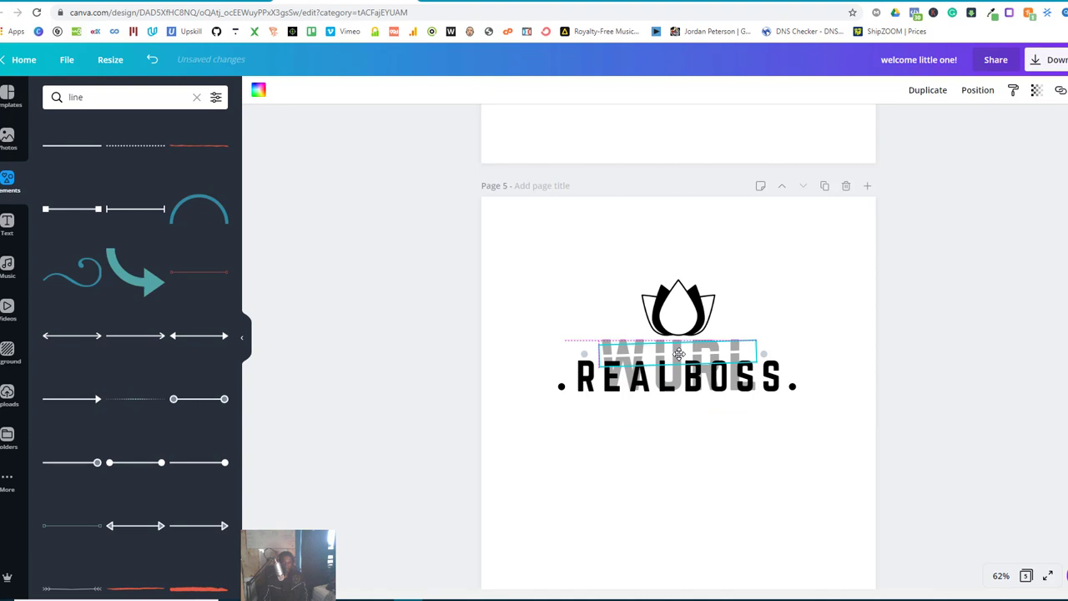
{"action": "left_click_drag", "start_coordinate": [678, 355], "coordinate": [678, 355]}
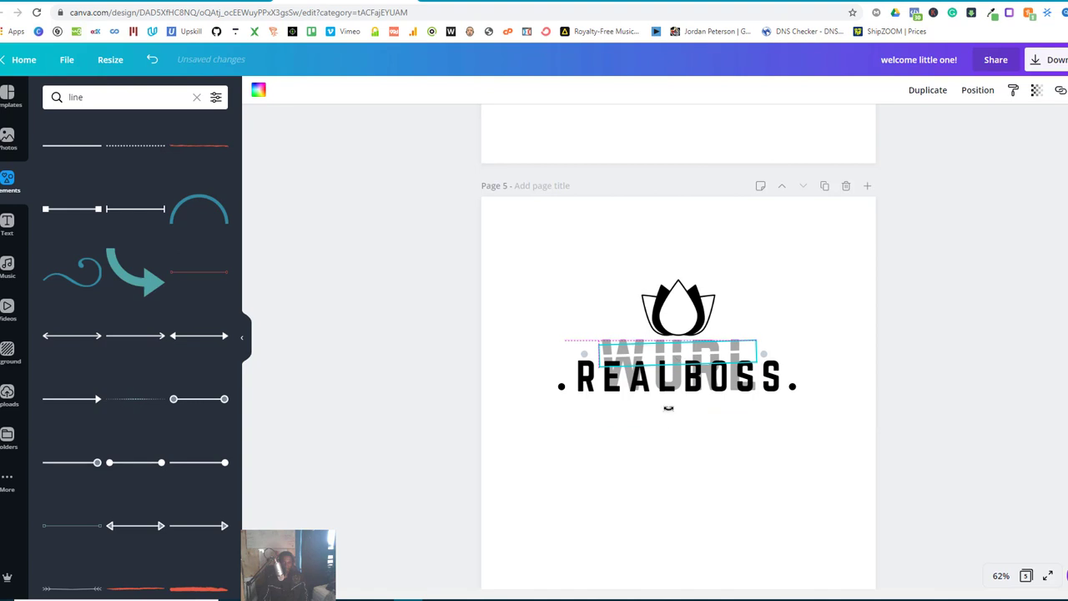
{"action": "left_click", "coordinate": [668, 452]}
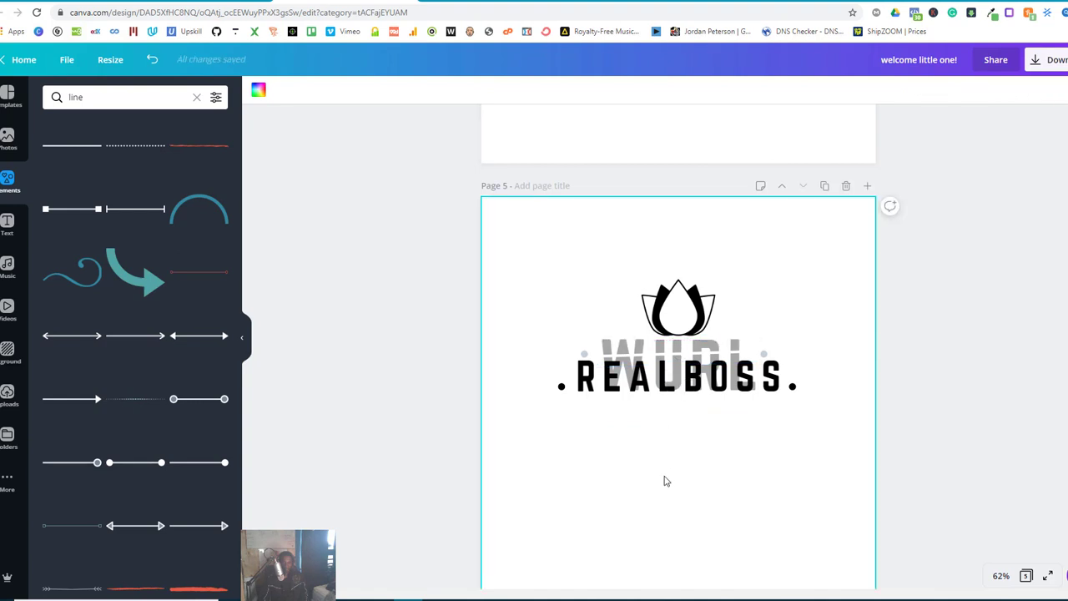
Step: Duplicate the white line three times and stack the copies at different heights to stripe the gray WURL text
{"action": "left_click", "coordinate": [685, 357]}
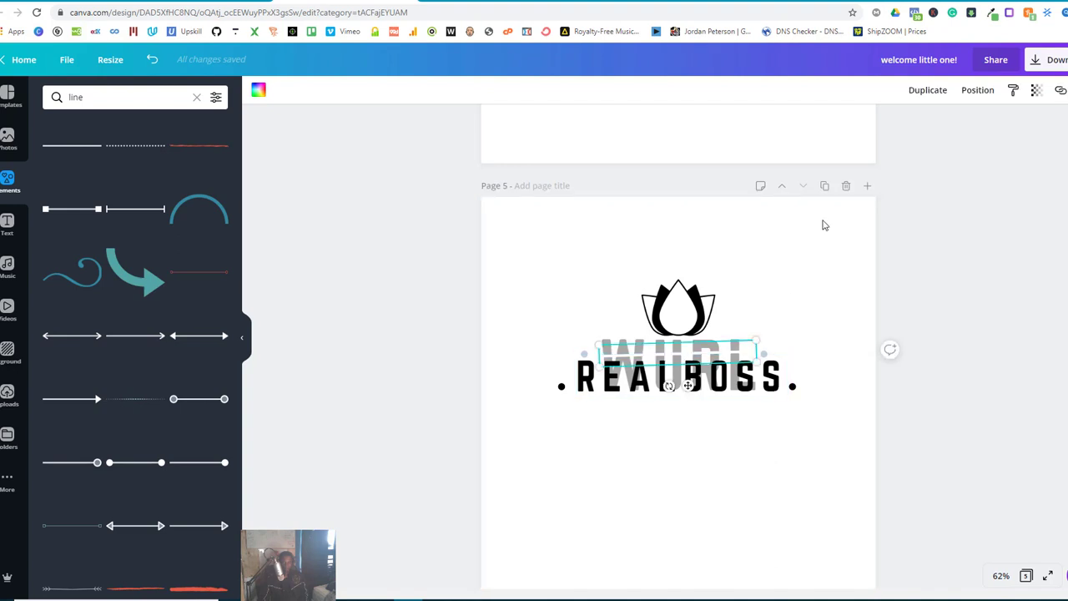
{"action": "left_click", "coordinate": [925, 90]}
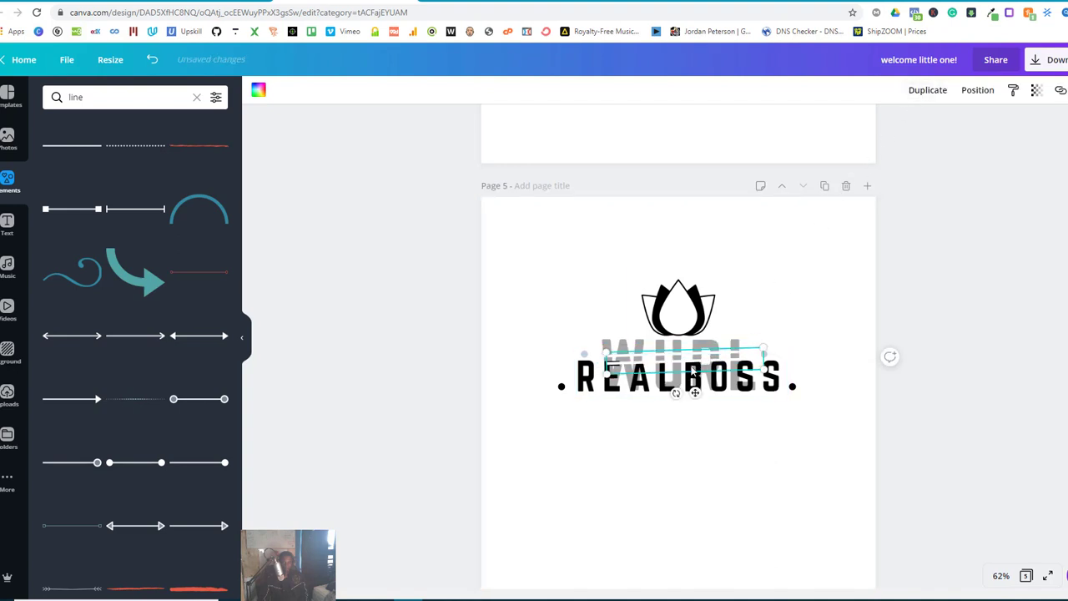
{"action": "left_click_drag", "start_coordinate": [681, 366], "coordinate": [673, 381]}
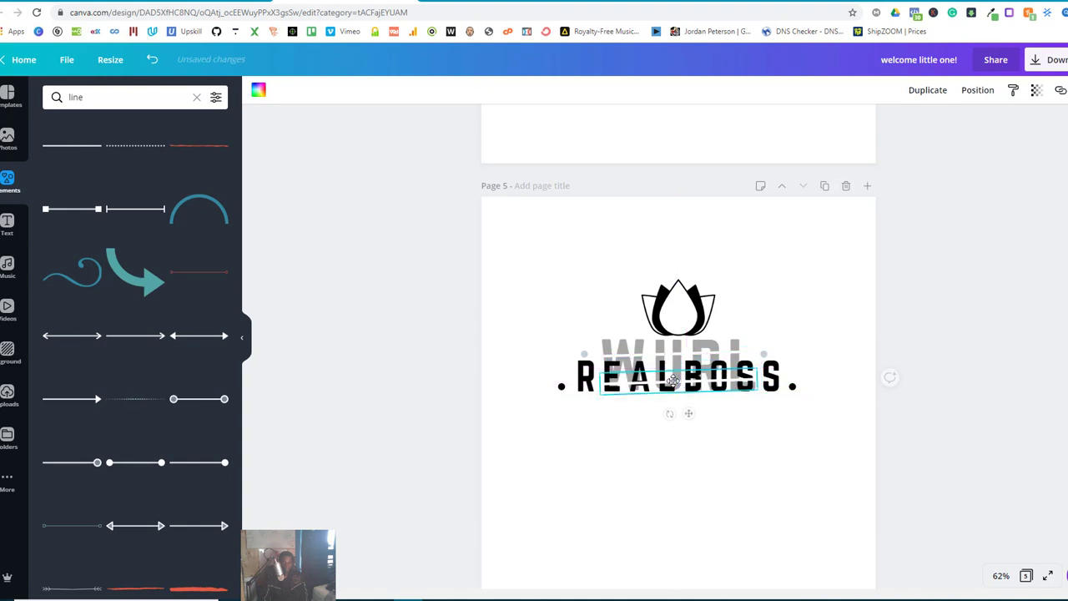
{"action": "left_click", "coordinate": [928, 90]}
{"action": "left_click_drag", "start_coordinate": [699, 384], "coordinate": [693, 368]}
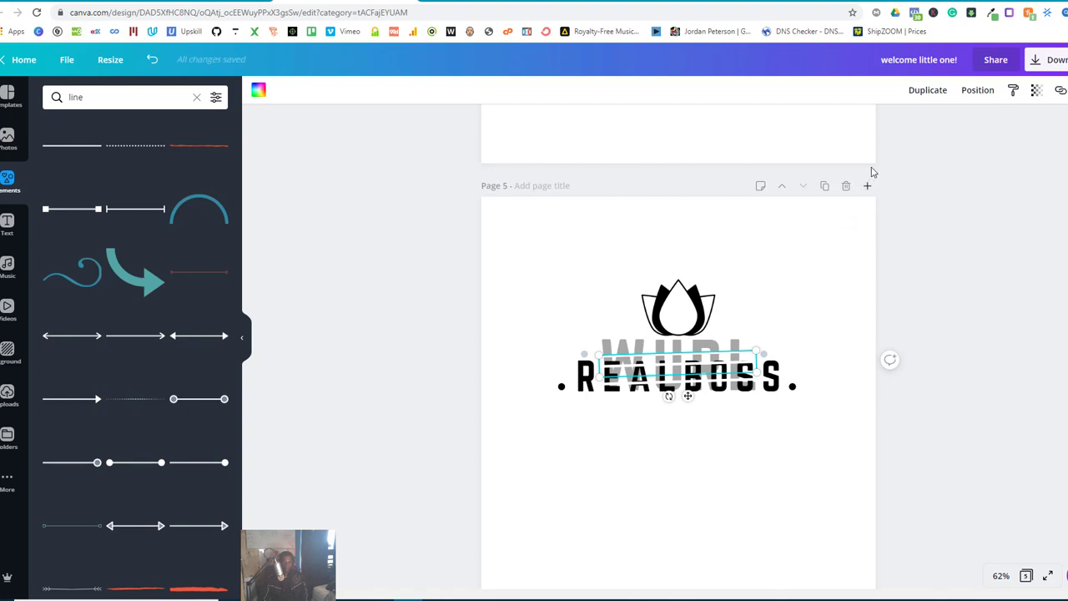
{"action": "left_click", "coordinate": [932, 97]}
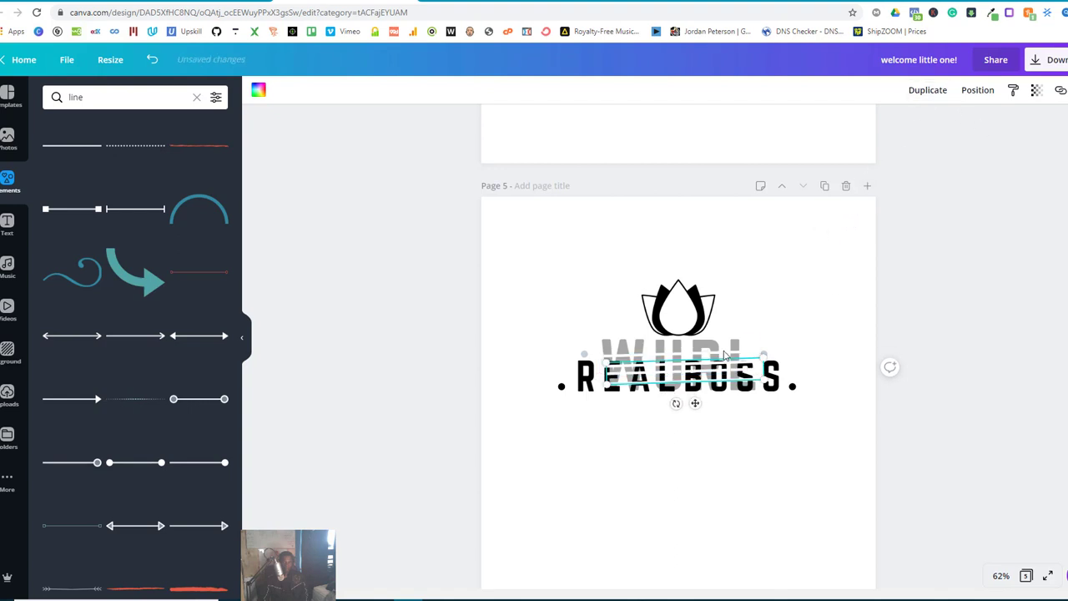
{"action": "left_click_drag", "start_coordinate": [704, 380], "coordinate": [695, 353]}
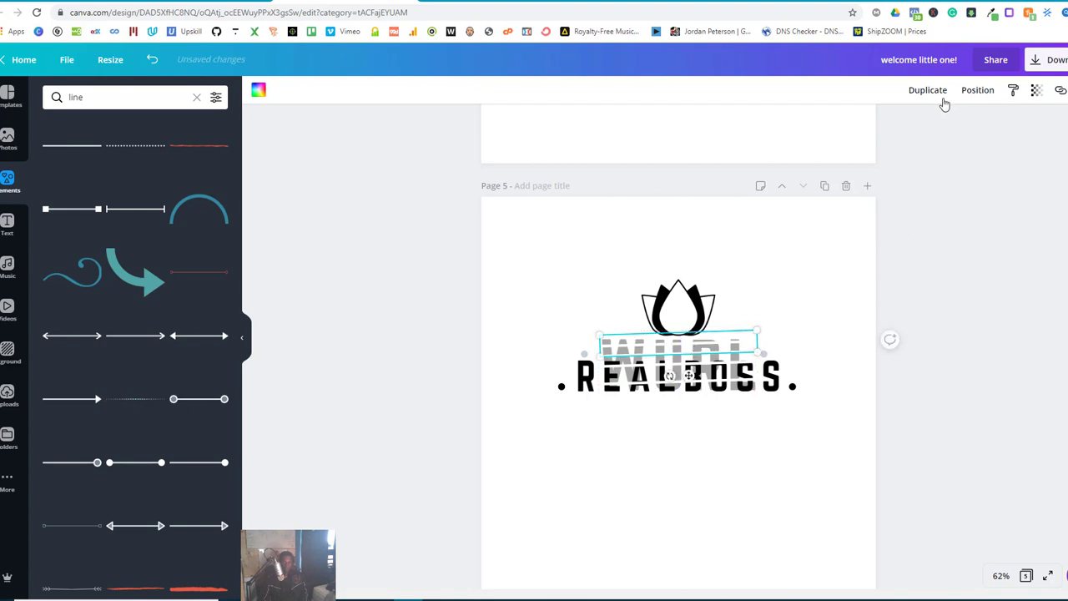
Step: Send the top WURL stripe one layer backward and the lowest stripe backward until it sits behind REALBOSS
{"action": "left_click", "coordinate": [975, 92]}
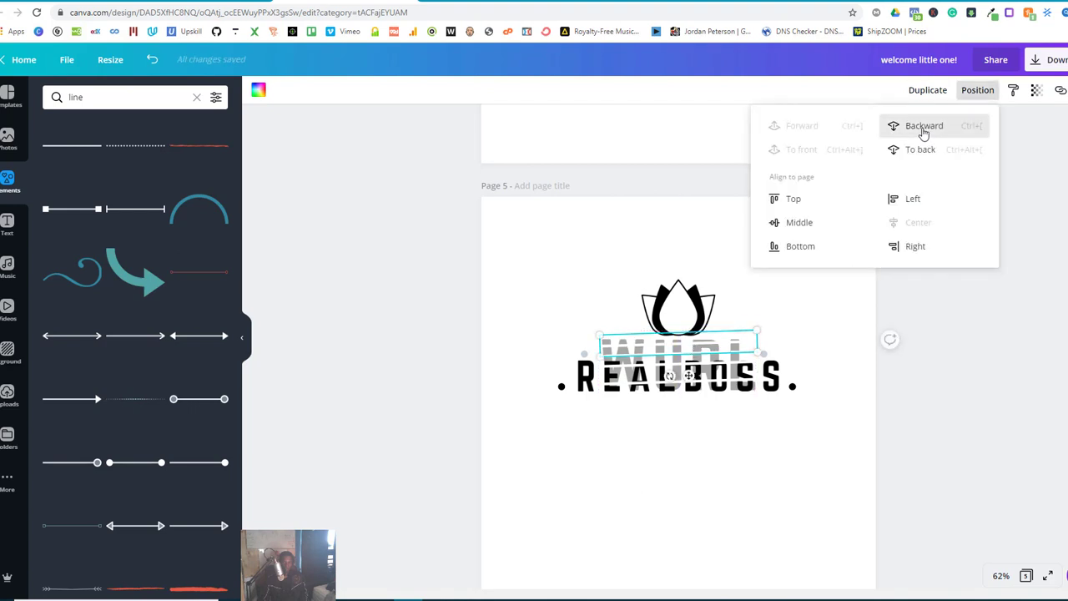
{"action": "left_click", "coordinate": [924, 129]}
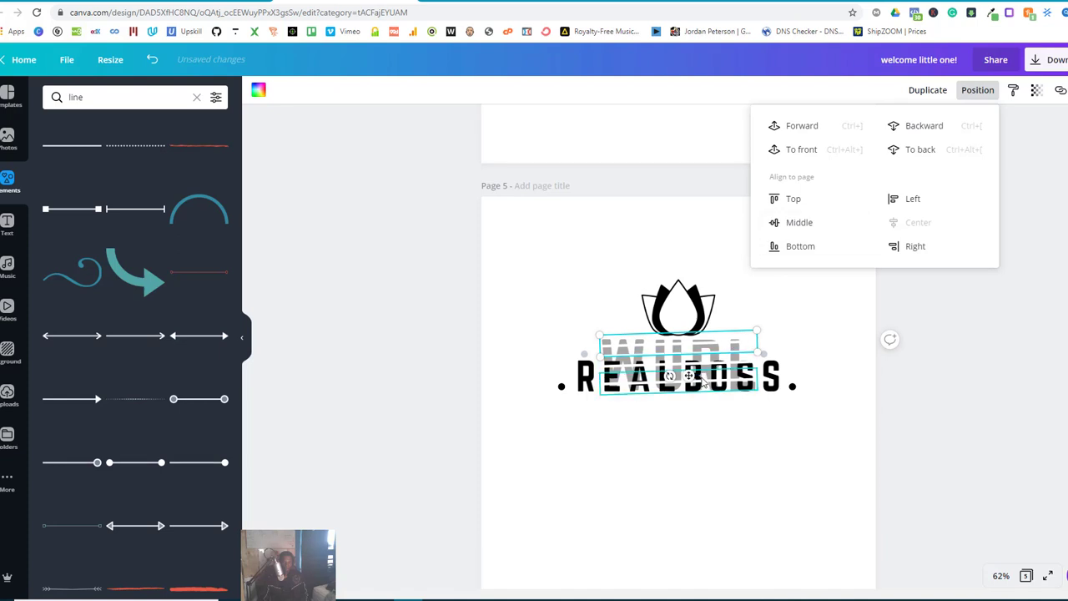
{"action": "left_click", "coordinate": [749, 383]}
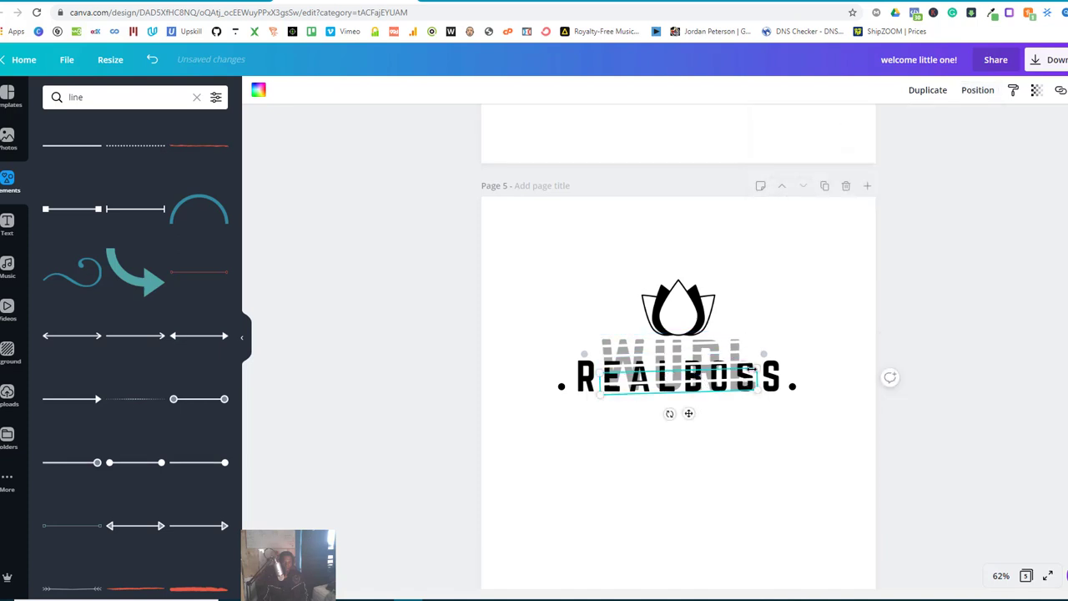
{"action": "left_click", "coordinate": [969, 90]}
{"action": "left_click", "coordinate": [926, 130]}
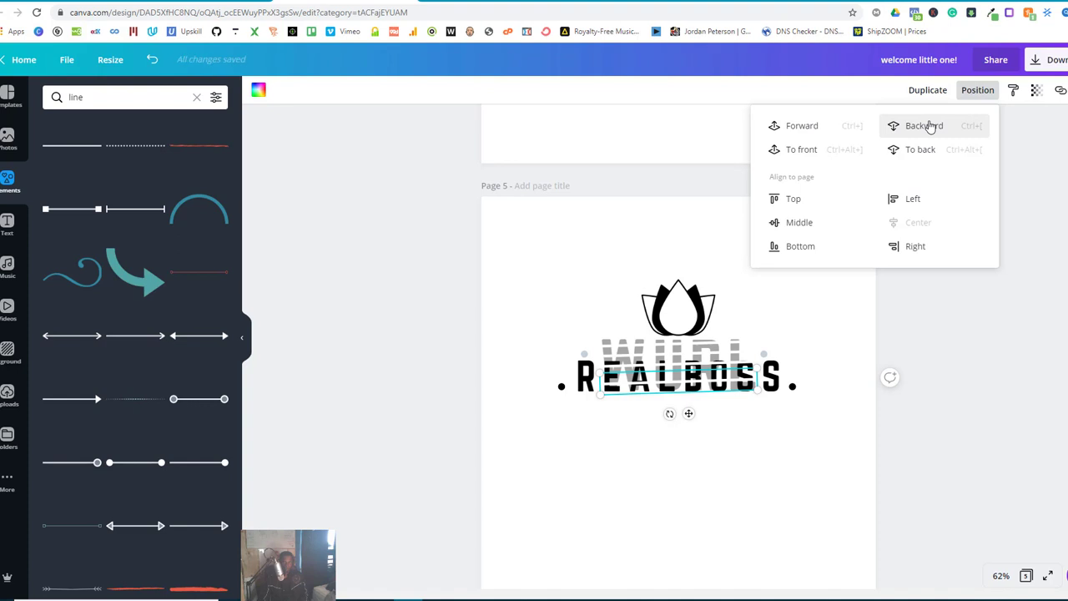
{"action": "left_click", "coordinate": [851, 397]}
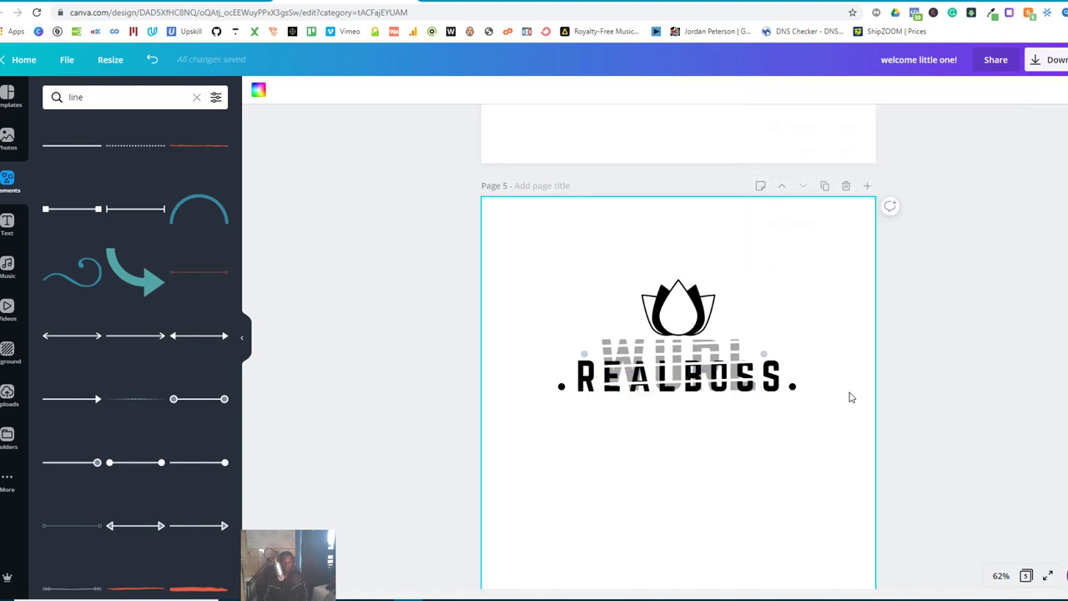
{"action": "left_click", "coordinate": [693, 393]}
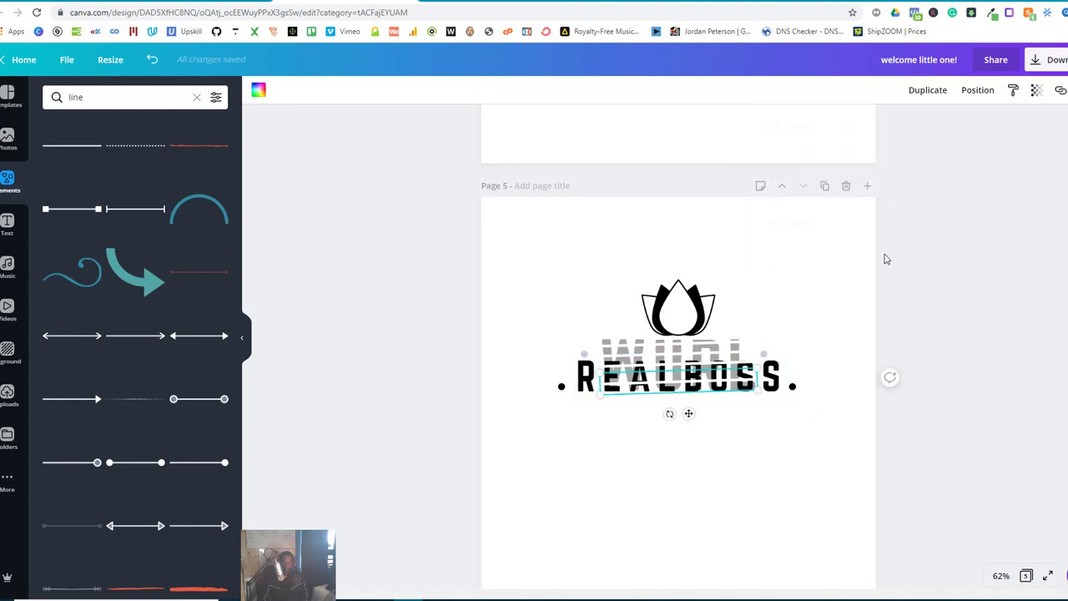
{"action": "left_click", "coordinate": [985, 91]}
{"action": "left_click", "coordinate": [923, 130]}
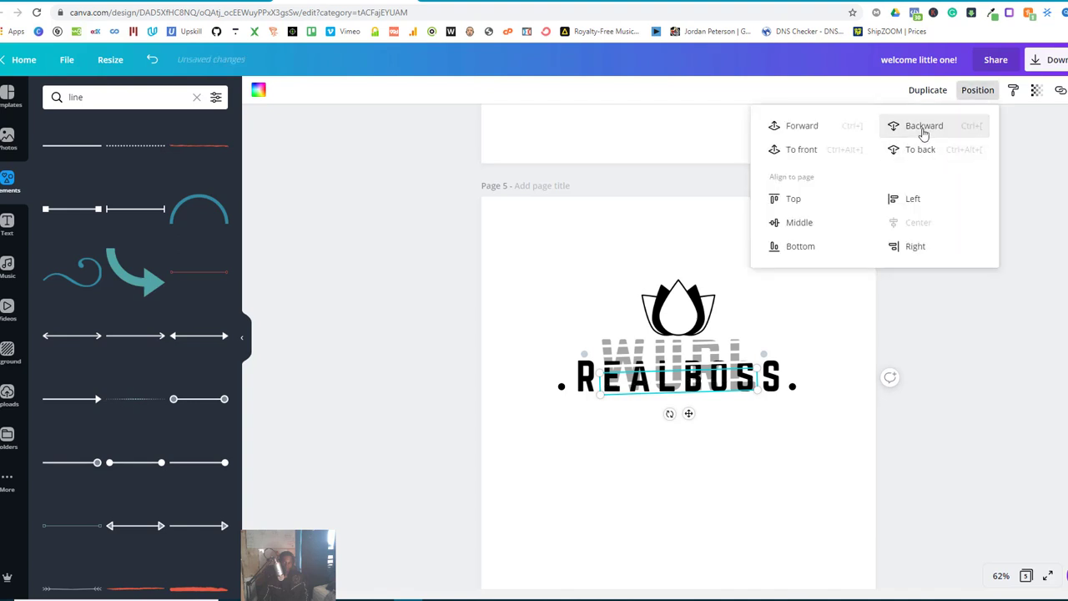
Step: Send the middle white stripe backward several layers so it sits behind the REALBOSS text
{"action": "left_click", "coordinate": [732, 369]}
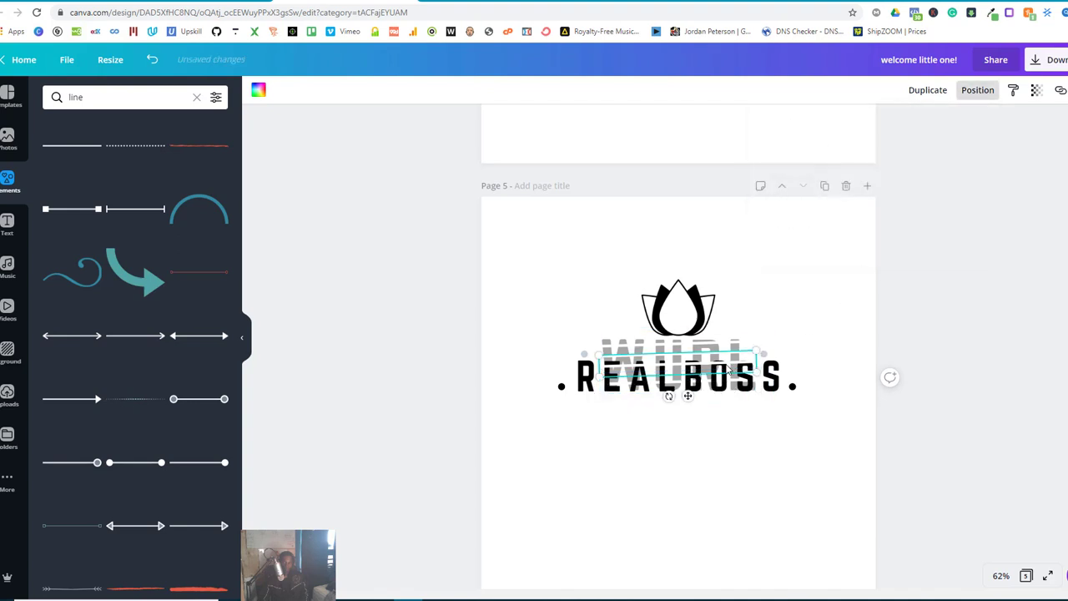
{"action": "left_click", "coordinate": [983, 92]}
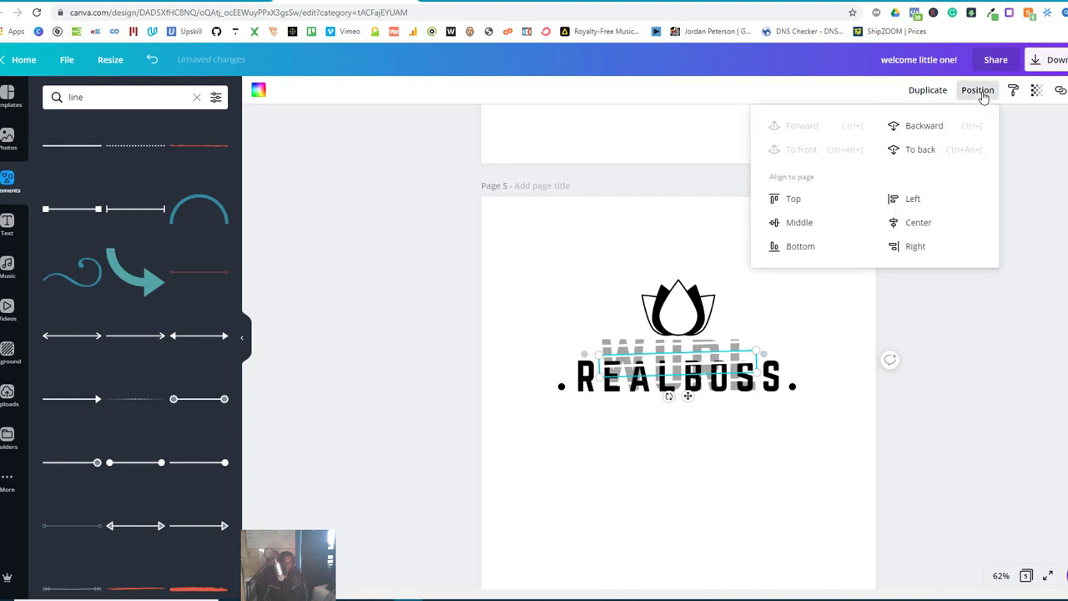
{"action": "left_click", "coordinate": [926, 130]}
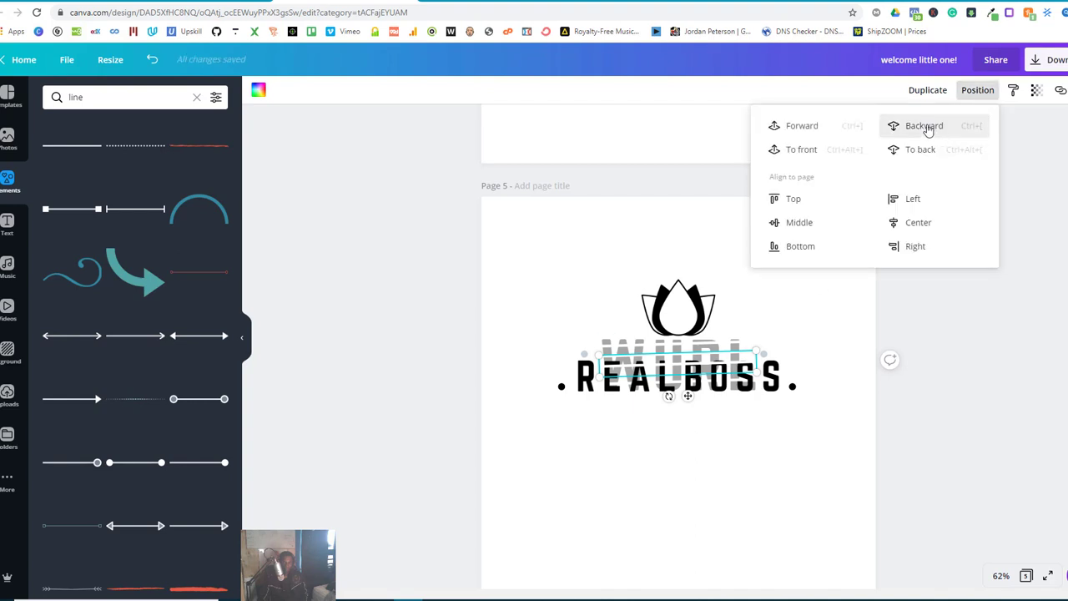
{"action": "left_click", "coordinate": [927, 129]}
{"action": "left_click", "coordinate": [927, 129]}
{"action": "left_click", "coordinate": [904, 353]}
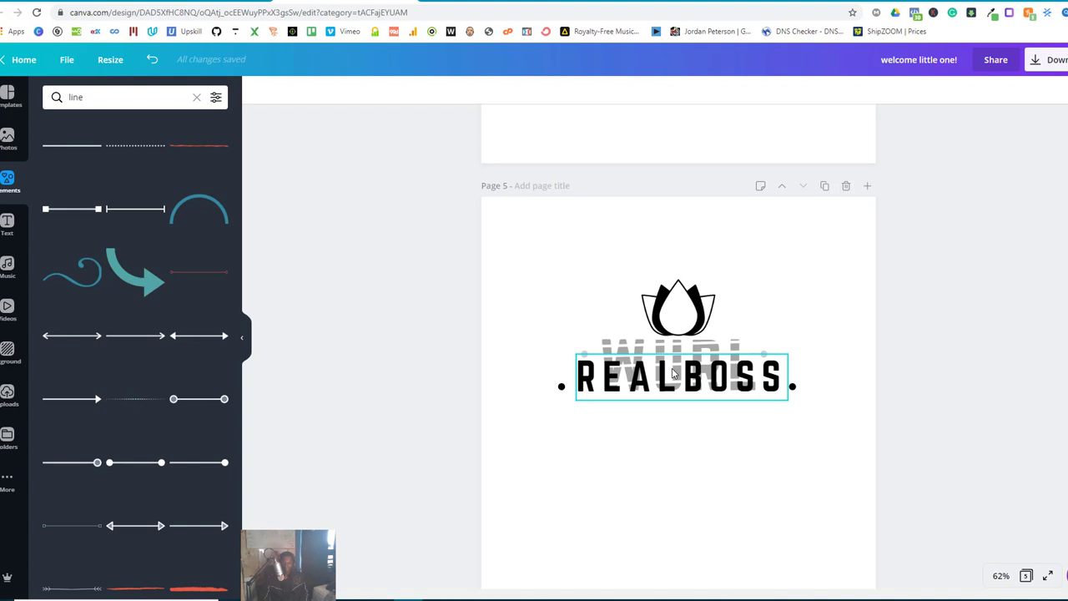
Step: Duplicate the top WURL stripe, place the copy across the lotus, and add two more copies spaced below it
{"action": "left_click", "coordinate": [747, 343]}
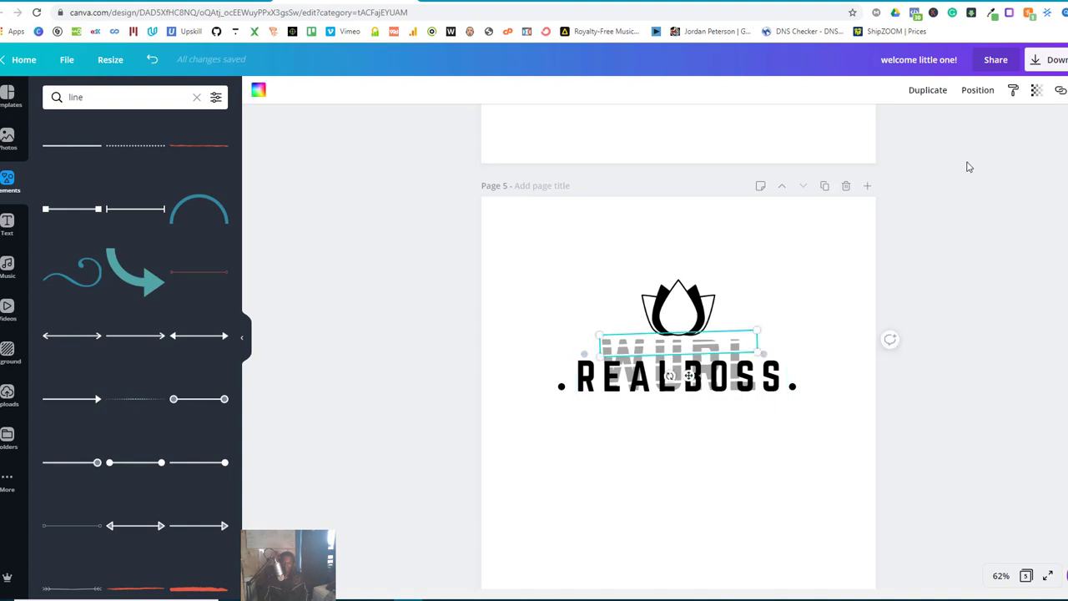
{"action": "left_click", "coordinate": [928, 90]}
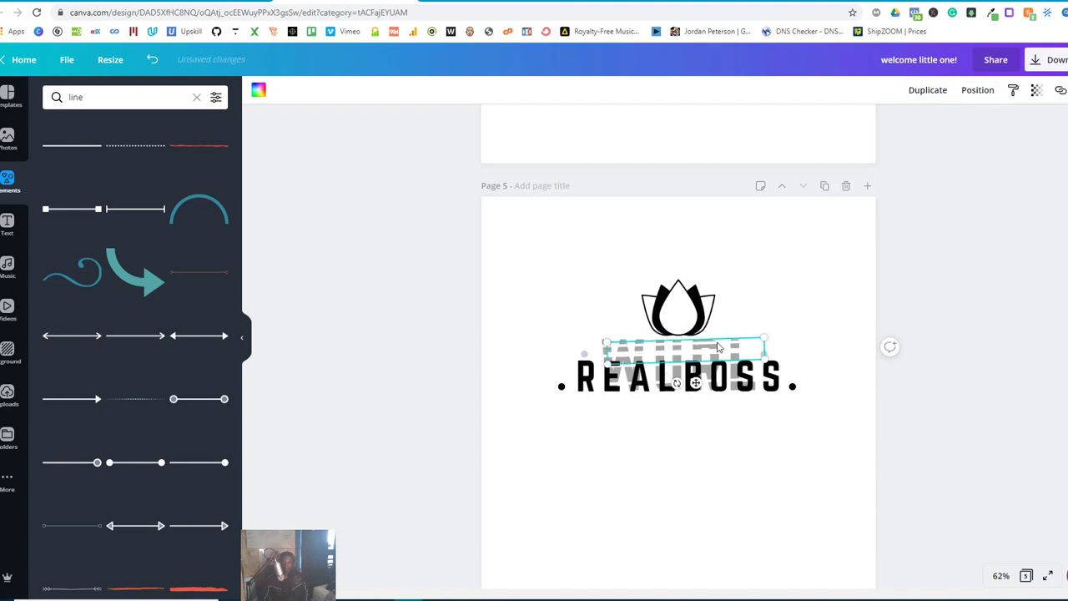
{"action": "left_click_drag", "start_coordinate": [713, 342], "coordinate": [714, 301]}
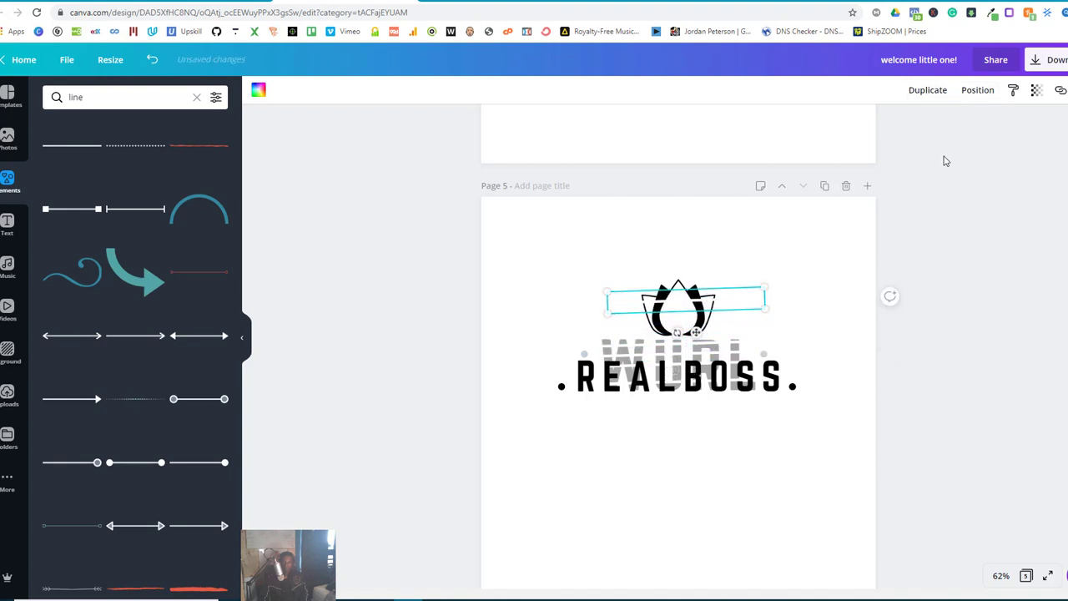
{"action": "left_click", "coordinate": [928, 90]}
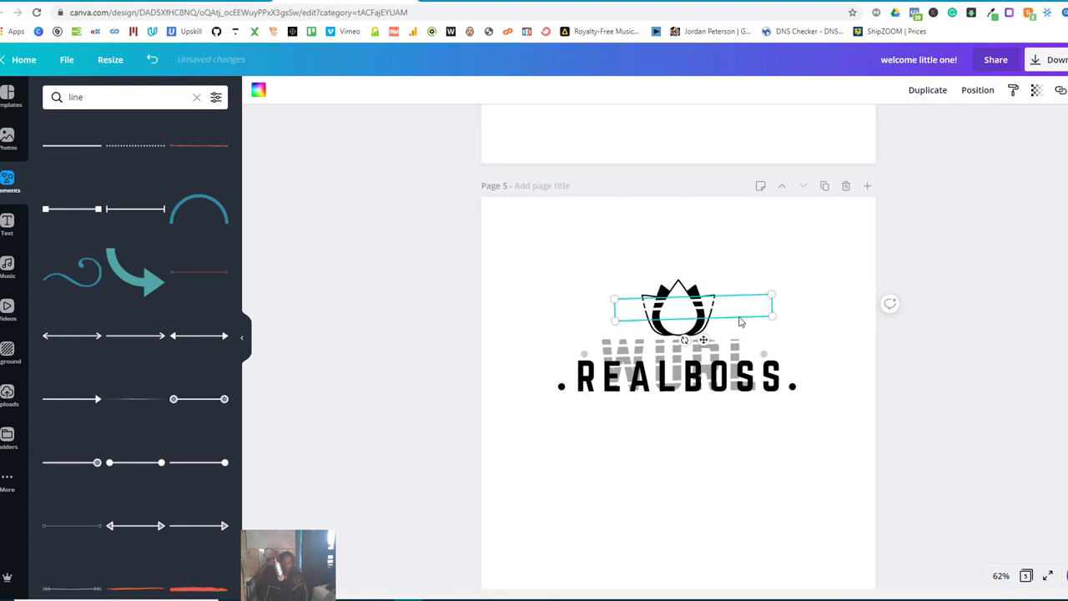
{"action": "left_click", "coordinate": [933, 95]}
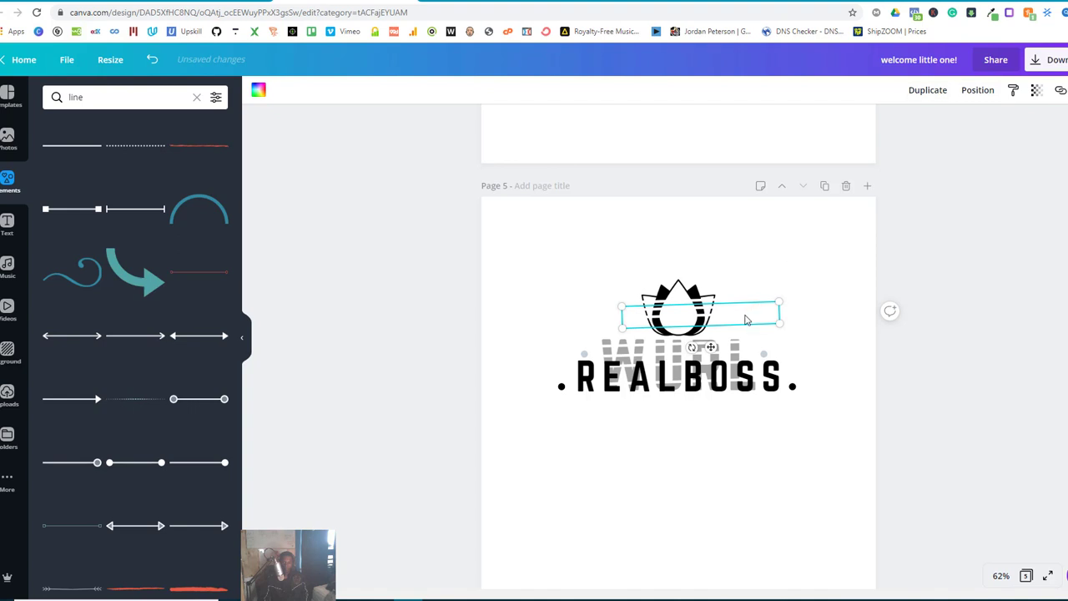
{"action": "left_click_drag", "start_coordinate": [711, 317], "coordinate": [720, 317]}
Step: Duplicate the lotus stripe twice more, placing the copies over the lotus base and its upper petals
{"action": "left_click", "coordinate": [928, 90]}
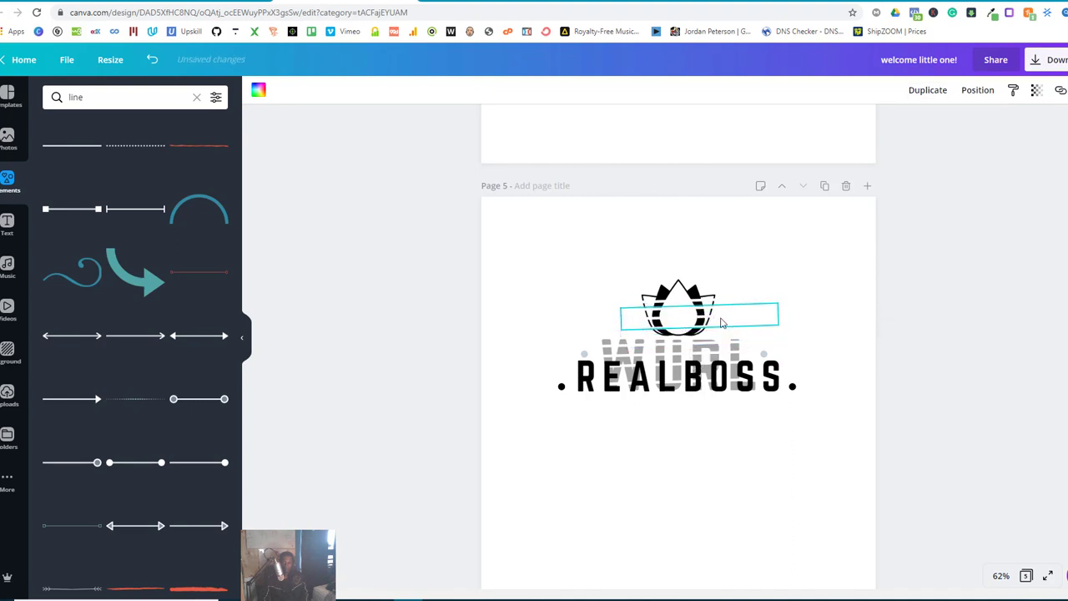
{"action": "left_click", "coordinate": [928, 91]}
{"action": "left_click_drag", "start_coordinate": [726, 333], "coordinate": [714, 296]}
{"action": "left_click", "coordinate": [866, 309]}
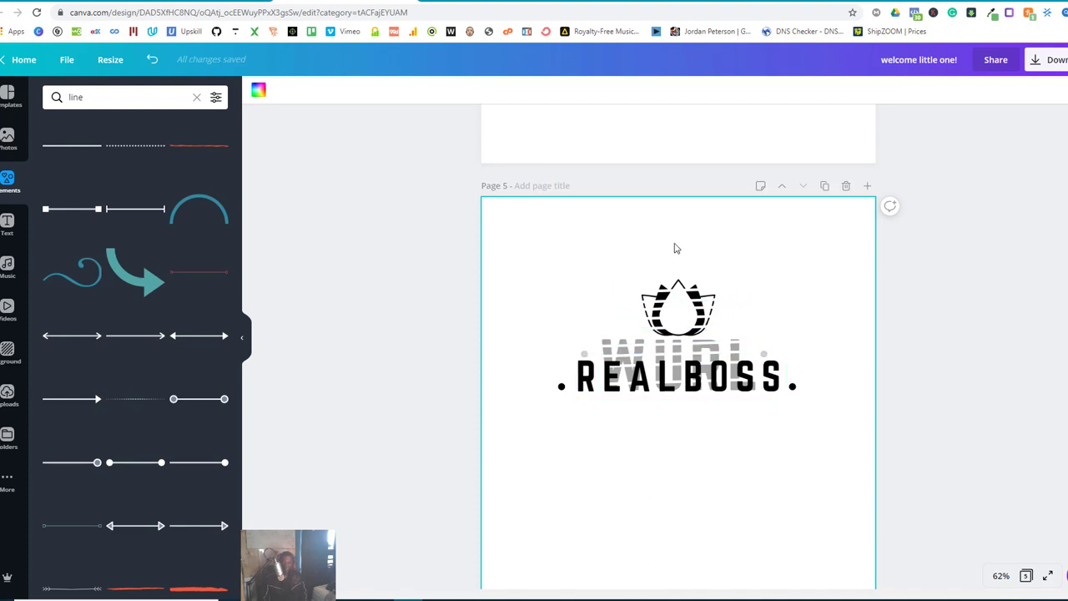
Step: Group all parts of the page 5 logo, including both text layers, the lotus, dots and white stripes
{"action": "left_click_drag", "start_coordinate": [607, 248], "coordinate": [732, 443]}
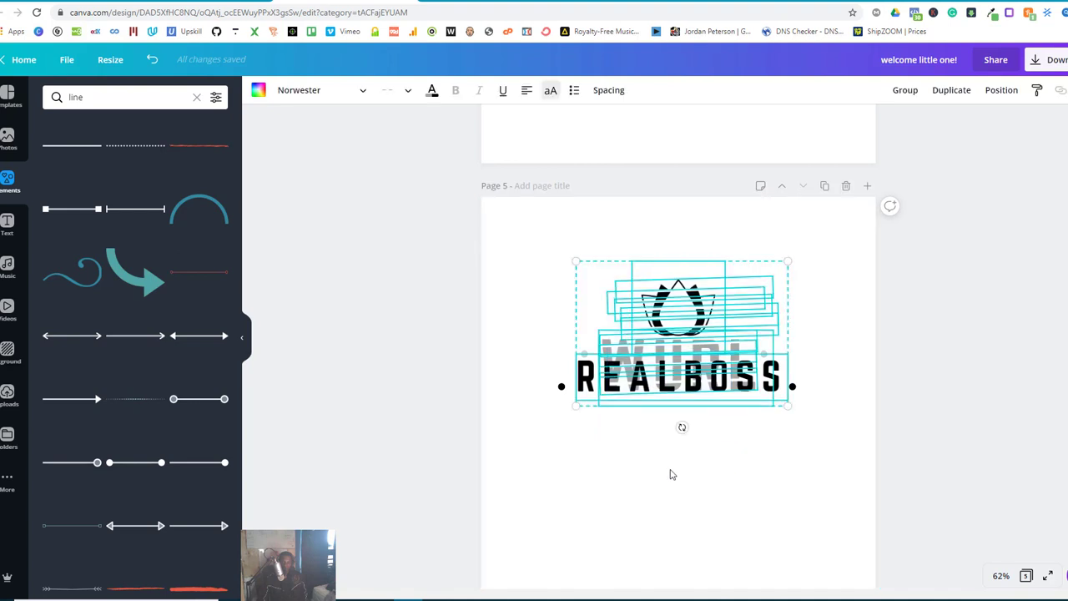
{"action": "left_click", "coordinate": [671, 472]}
{"action": "left_click_drag", "start_coordinate": [588, 229], "coordinate": [782, 478]}
{"action": "left_click", "coordinate": [739, 495]}
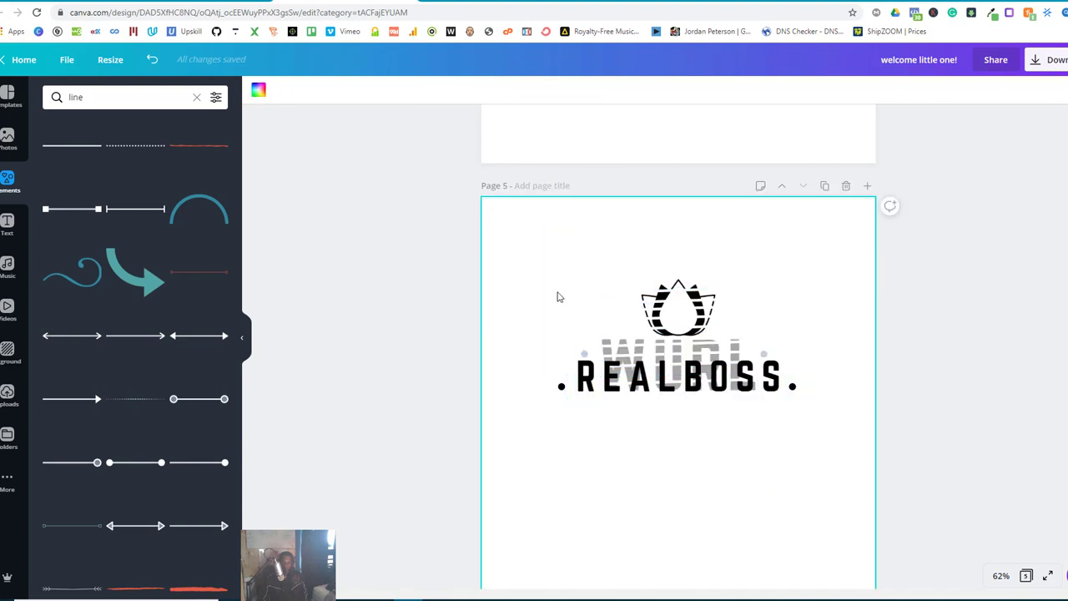
{"action": "left_click_drag", "start_coordinate": [534, 246], "coordinate": [821, 501]}
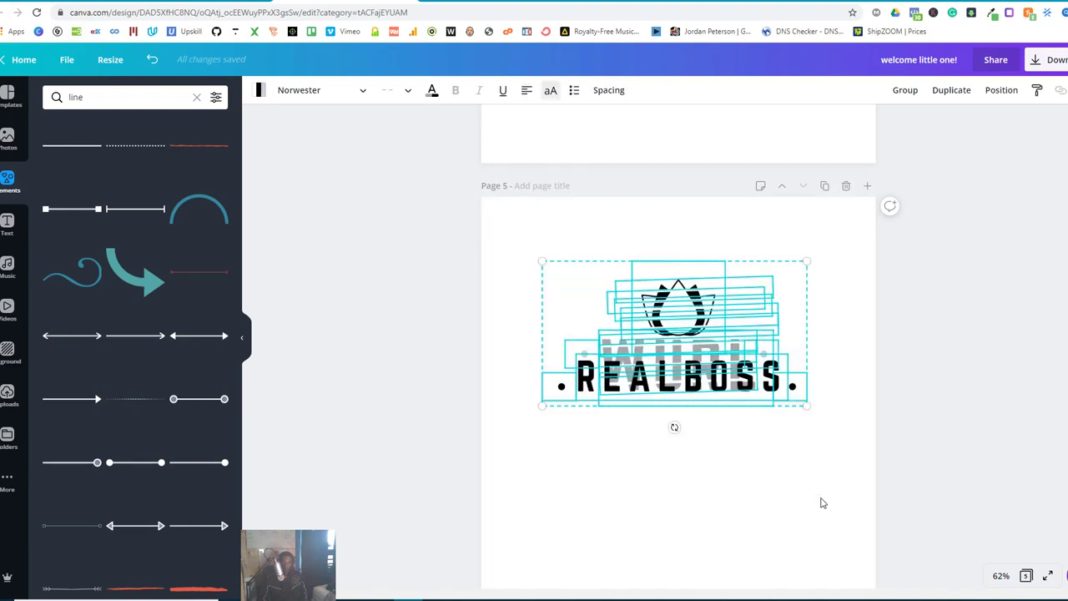
{"action": "left_click", "coordinate": [906, 91]}
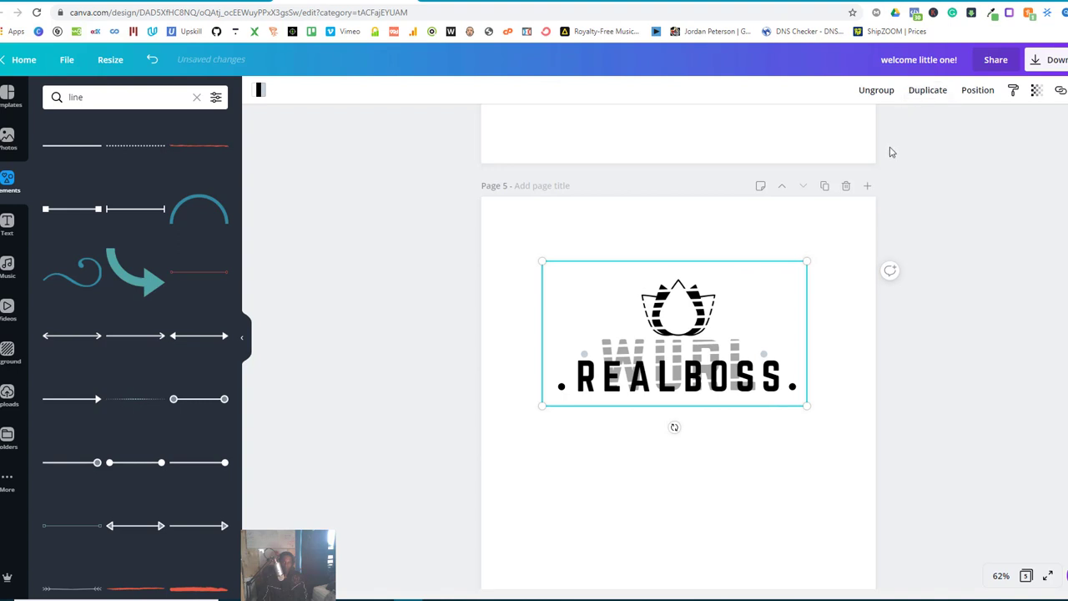
Step: Align the grouped logo to the center and middle of page 5
{"action": "left_click", "coordinate": [971, 96]}
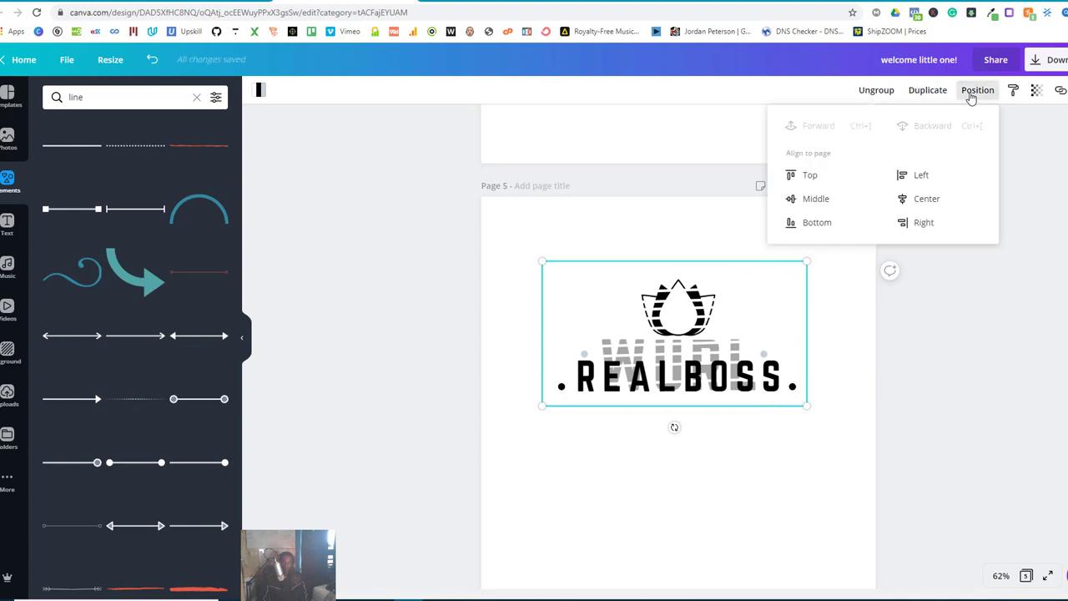
{"action": "left_click", "coordinate": [922, 205]}
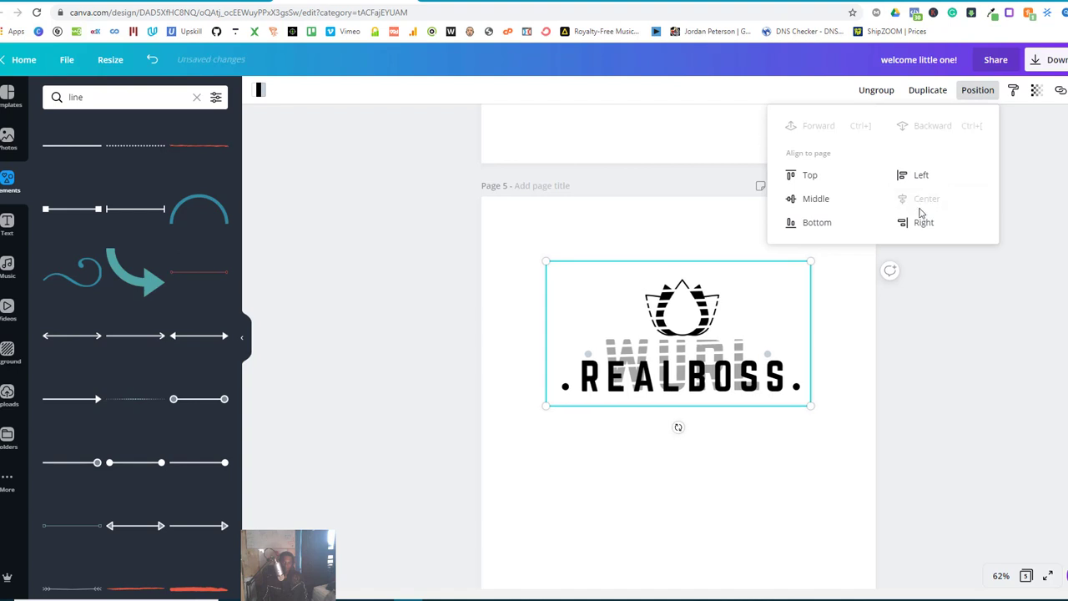
{"action": "left_click", "coordinate": [814, 202]}
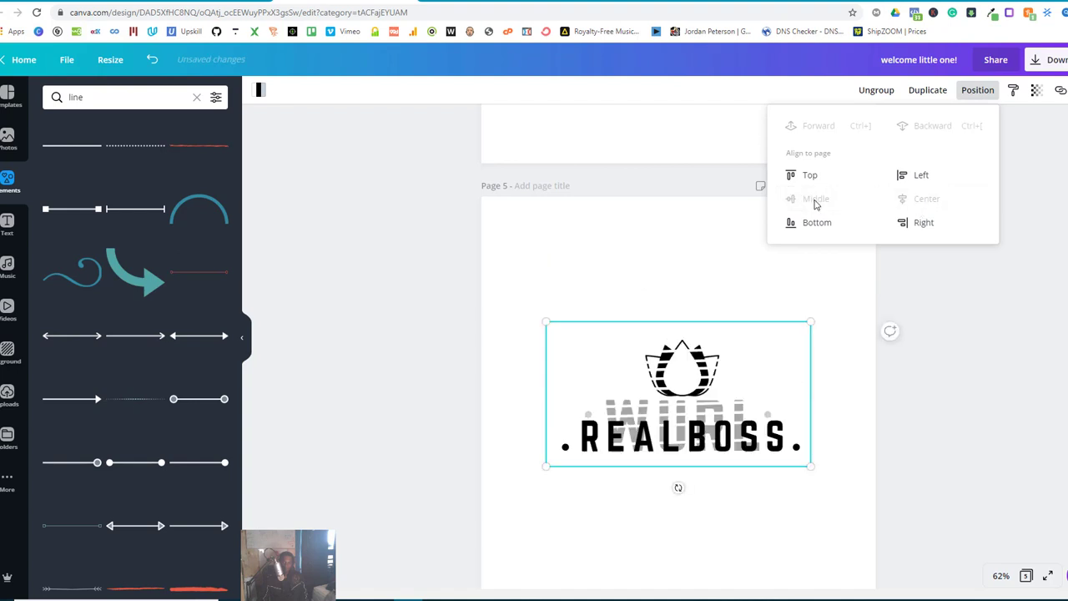
{"action": "left_click", "coordinate": [933, 369]}
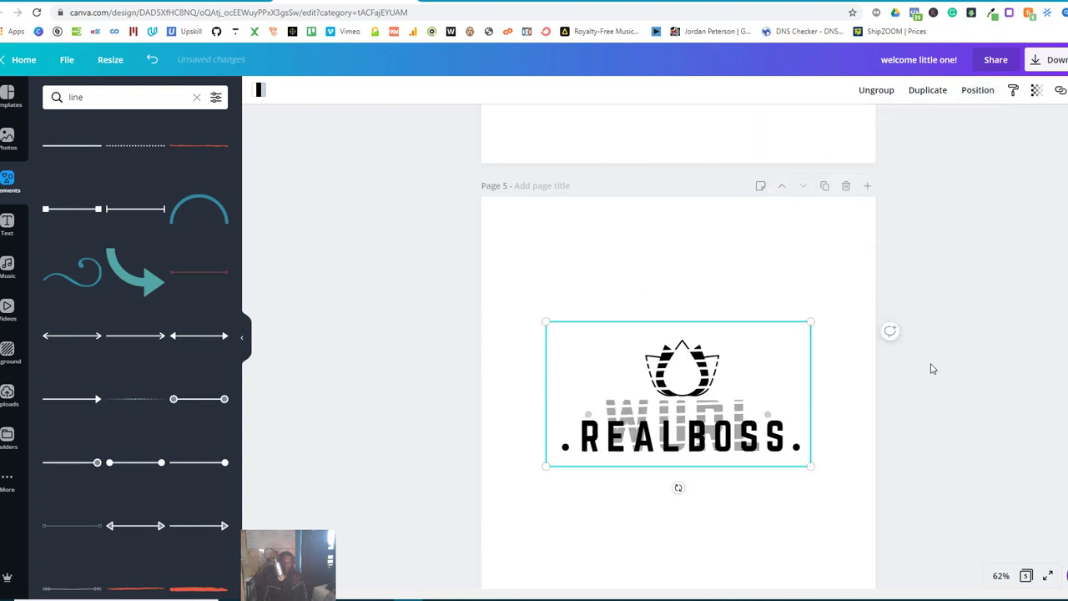
Step: Rename the design "realwurlboss logo"
{"action": "left_click", "coordinate": [936, 369]}
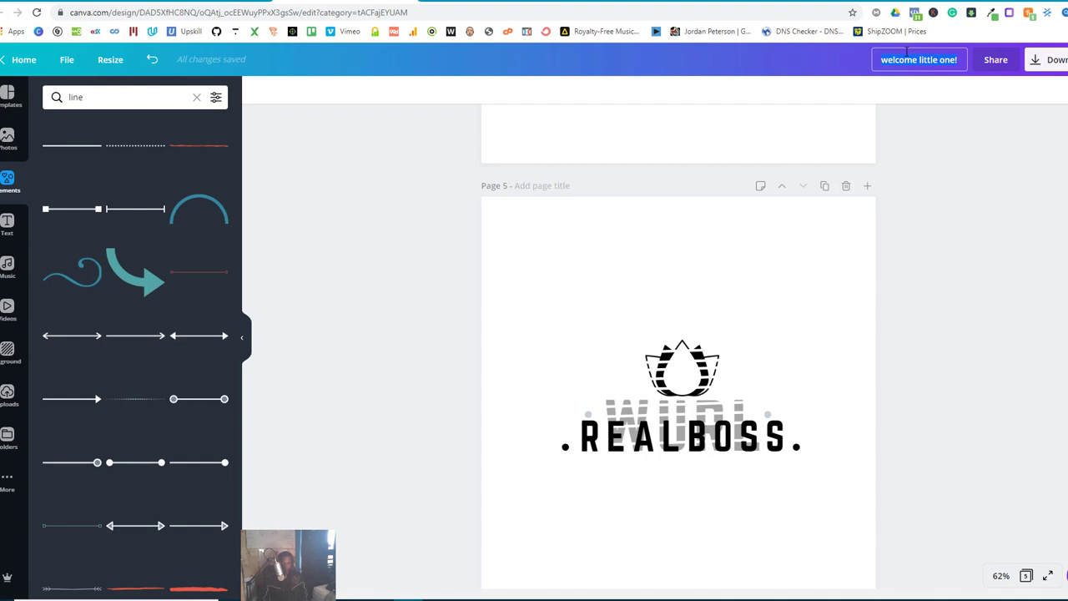
{"action": "type", "text": "ral"}
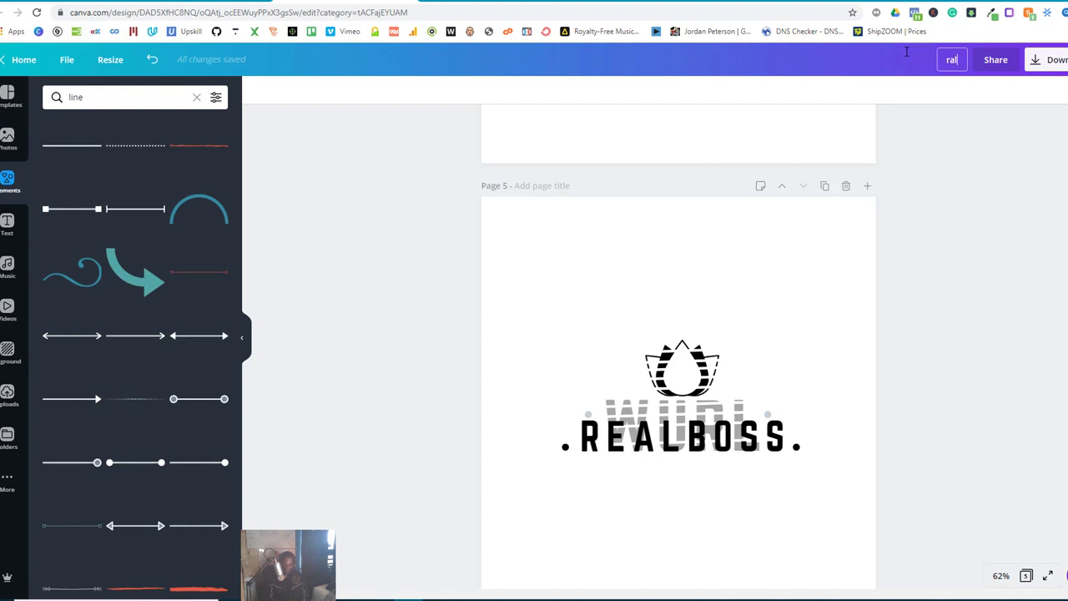
{"action": "type", "text": "wurlboss logo"}
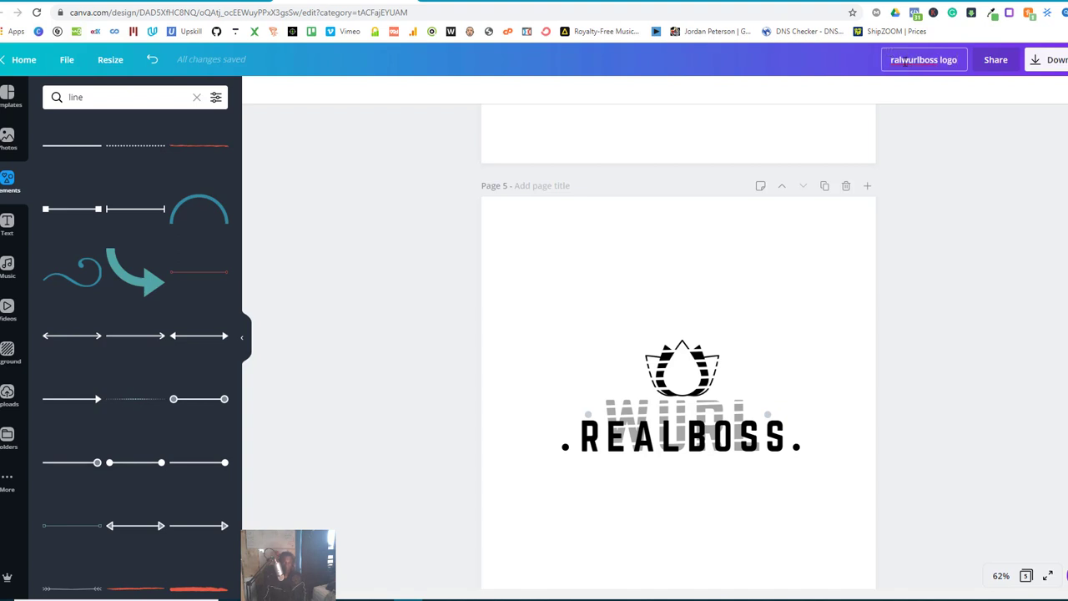
{"action": "left_click", "coordinate": [902, 60]}
{"action": "key", "text": "BackSpace"}
{"action": "key", "text": "BackSpace"}
{"action": "type", "text": "eal"}
{"action": "left_click", "coordinate": [1024, 134]}
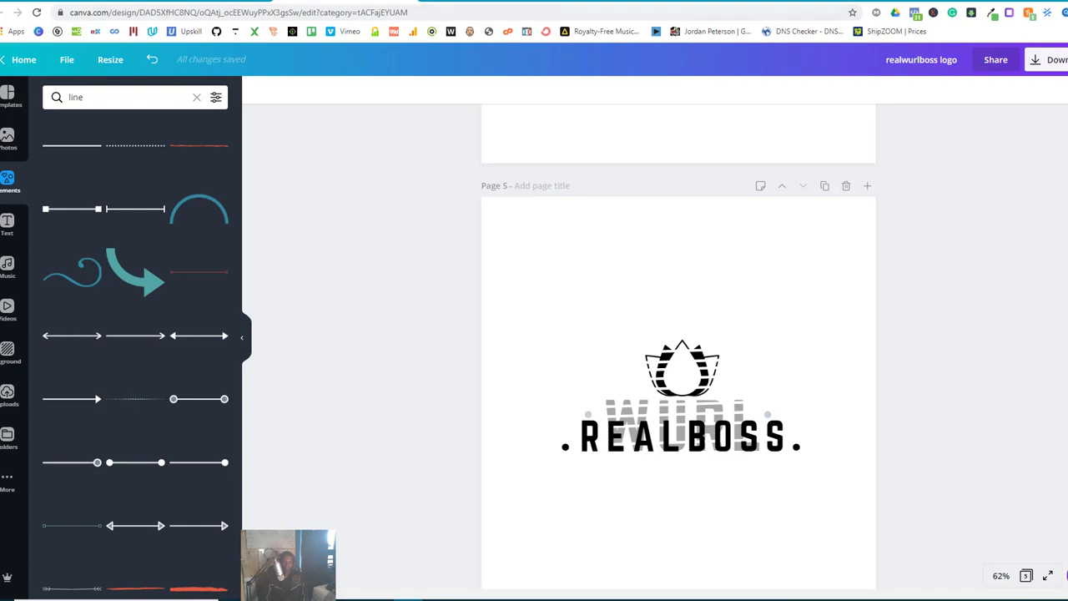
Step: Switch to the Bing image page, go to Google, search for "background remover" and open the remove.bg result
{"action": "left_click", "coordinate": [467, 2]}
{"action": "left_click", "coordinate": [476, 12]}
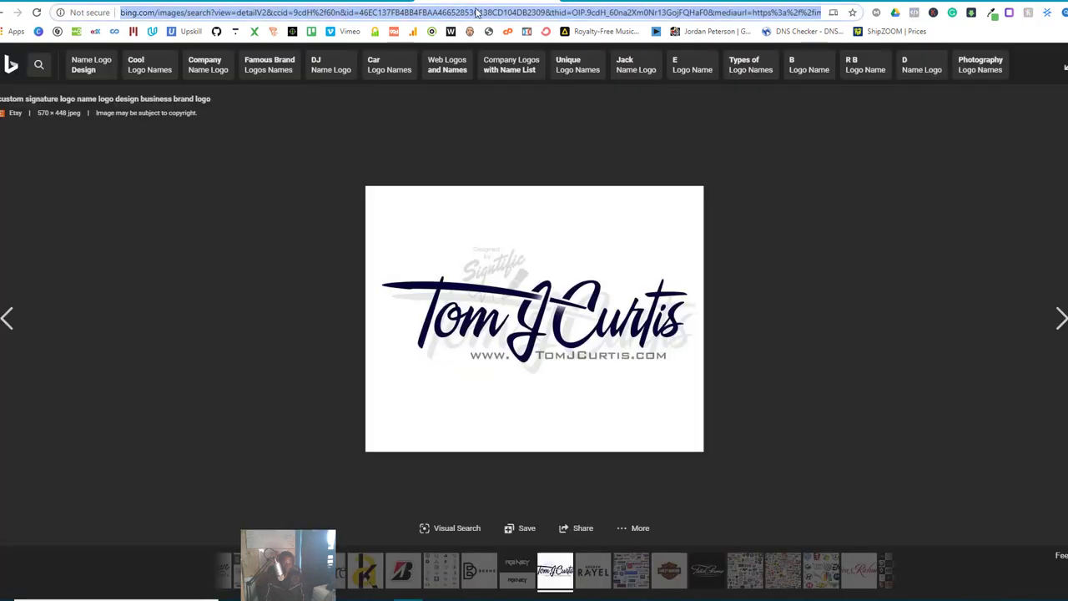
{"action": "type", "text": "g"}
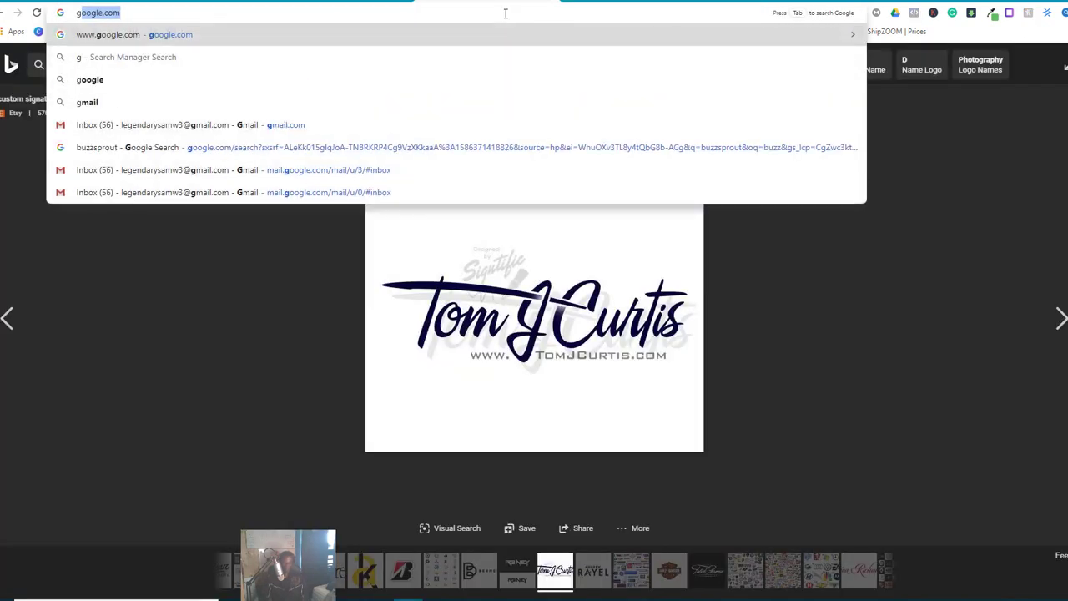
{"action": "key", "text": "Return"}
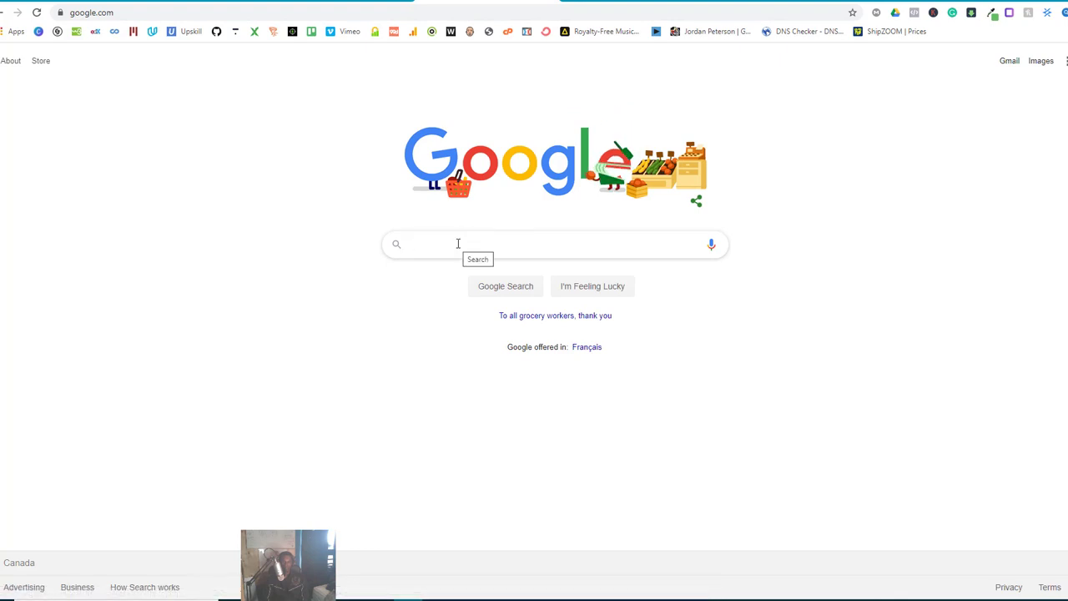
{"action": "type", "text": "bac"}
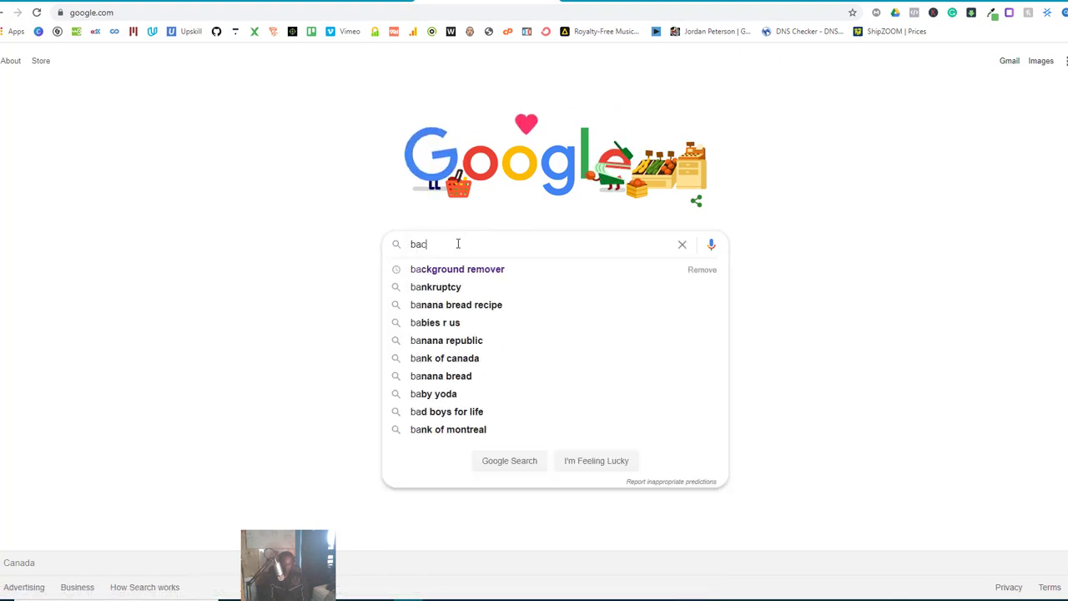
{"action": "type", "text": "k re"}
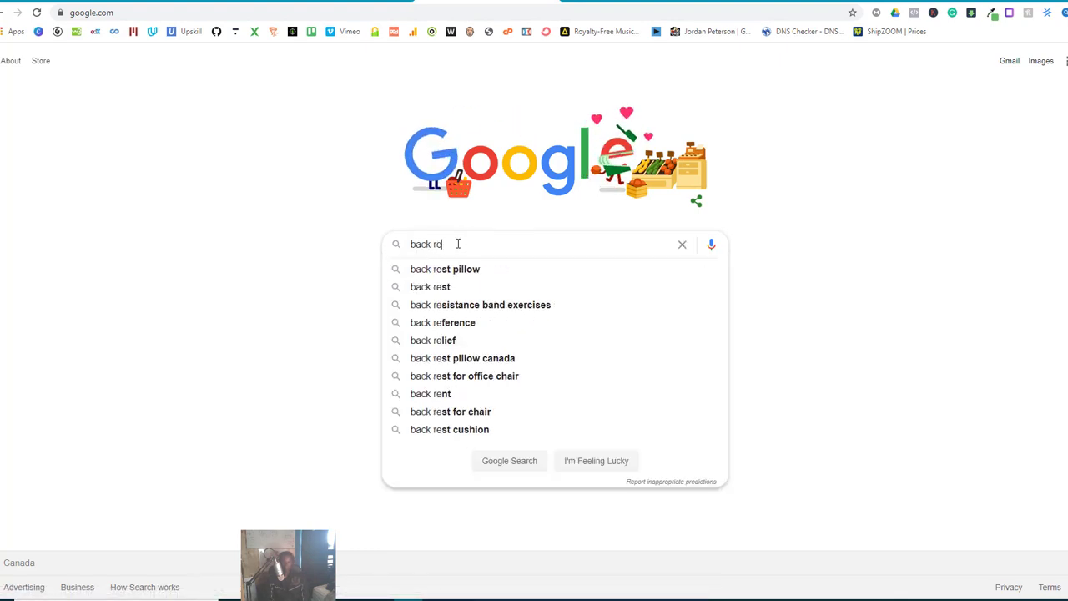
{"action": "type", "text": "mover"}
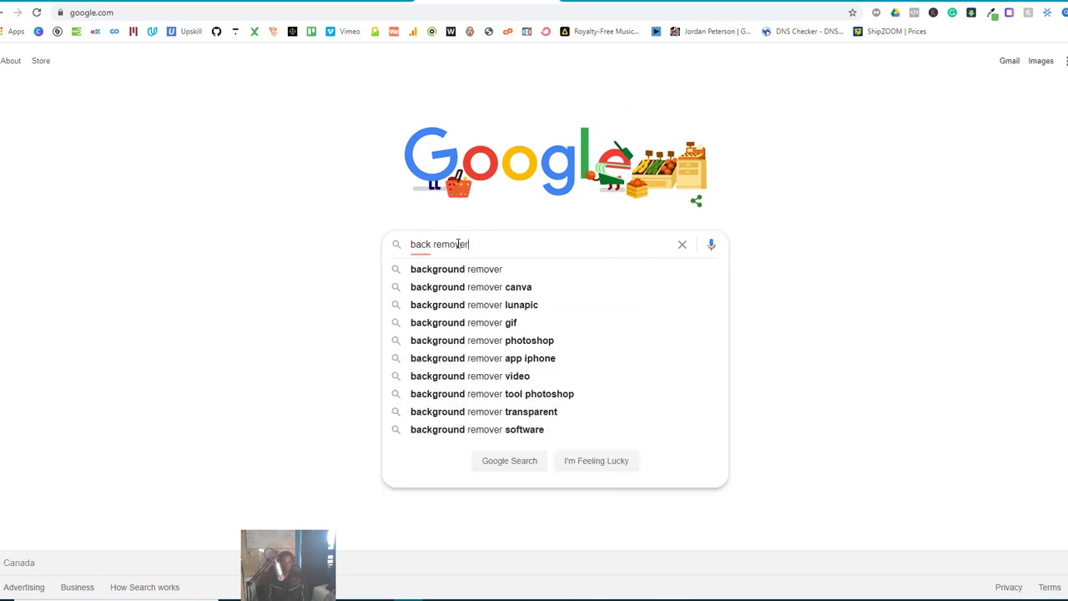
{"action": "left_click", "coordinate": [466, 277]}
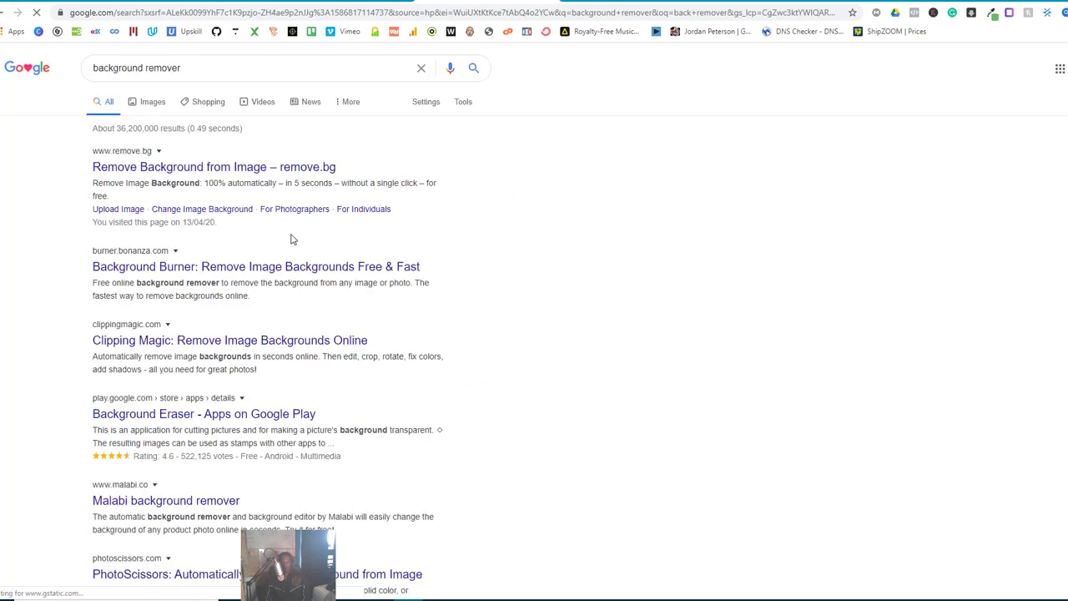
{"action": "left_click", "coordinate": [275, 173]}
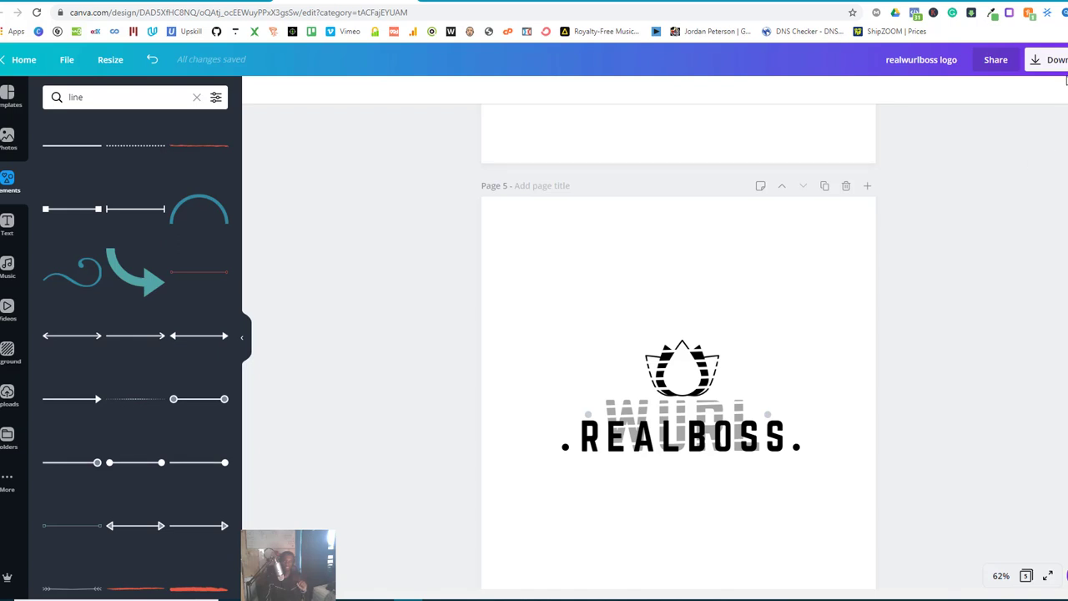
Step: Return to Canva and download only page 5 of the design as a PNG
{"action": "left_click", "coordinate": [1045, 60]}
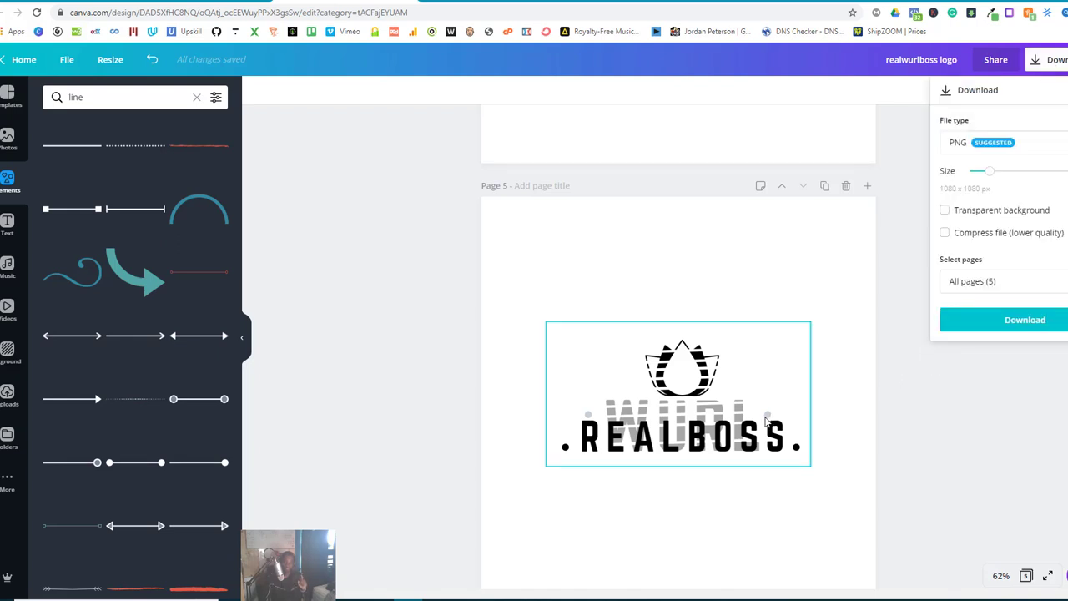
{"action": "left_click", "coordinate": [994, 284]}
{"action": "scroll", "coordinate": [992, 413], "scroll_direction": "down", "scroll_amount": 3}
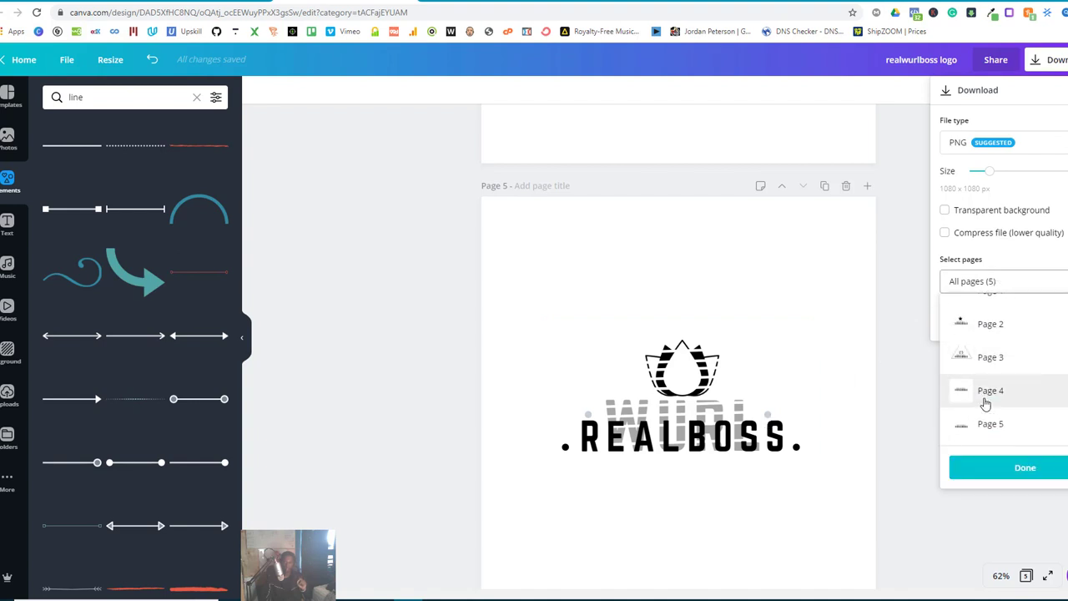
{"action": "left_click", "coordinate": [992, 422]}
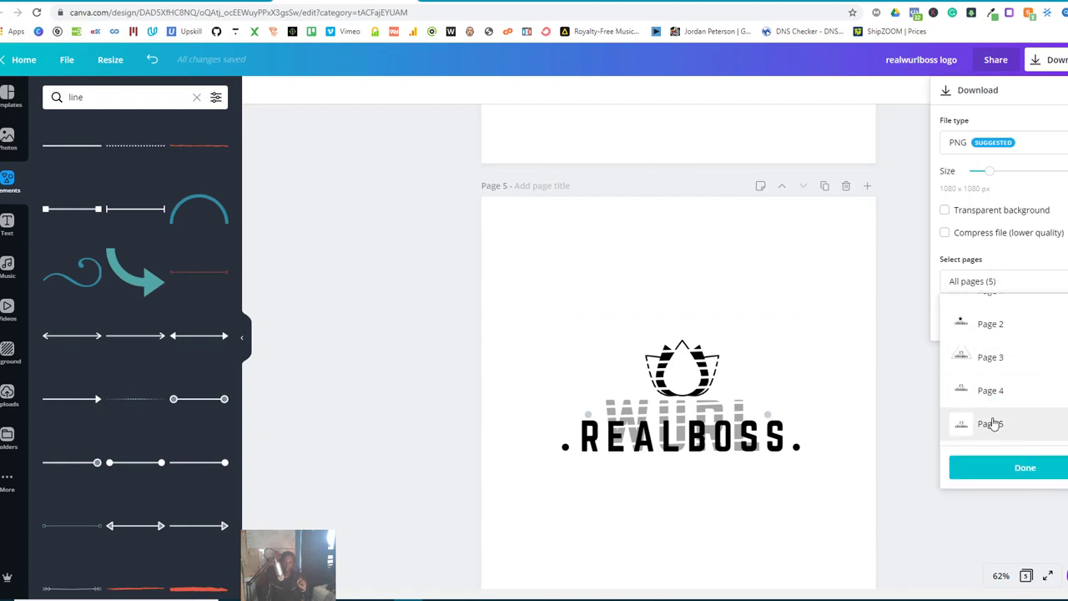
{"action": "left_click", "coordinate": [1010, 467]}
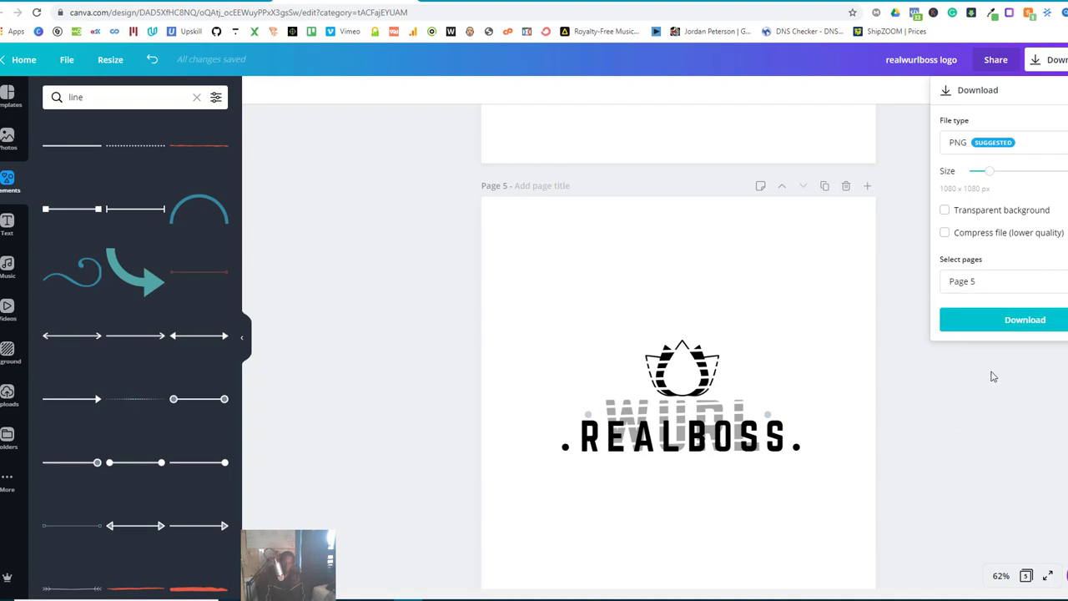
{"action": "left_click", "coordinate": [1001, 332]}
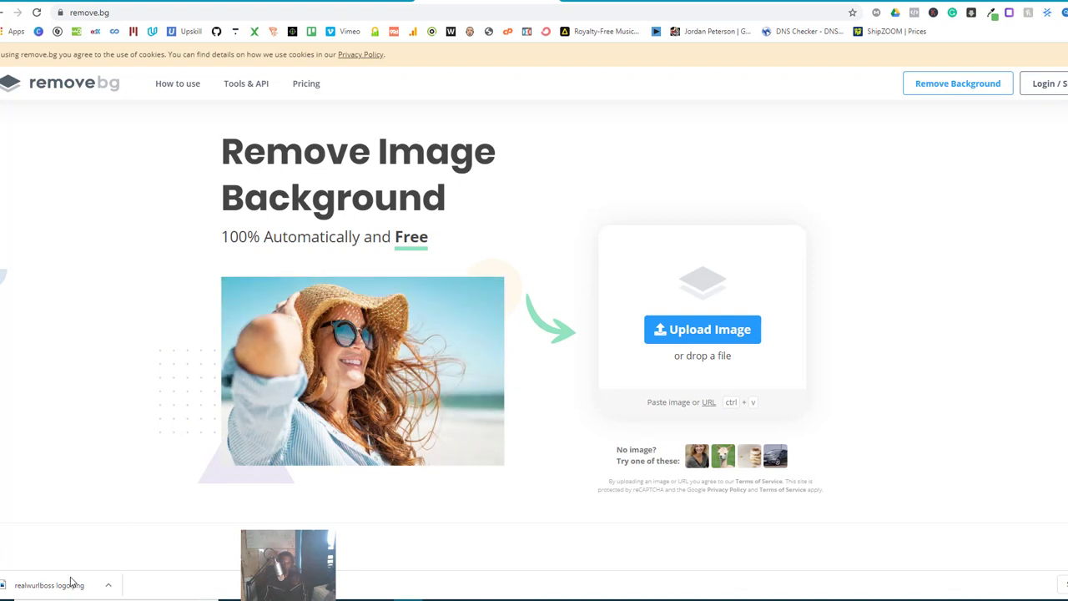
Step: Upload the downloaded realwurlboss logo.png to remove.bg and check the available download sizes for the cutout
{"action": "left_click_drag", "start_coordinate": [72, 584], "coordinate": [503, 326]}
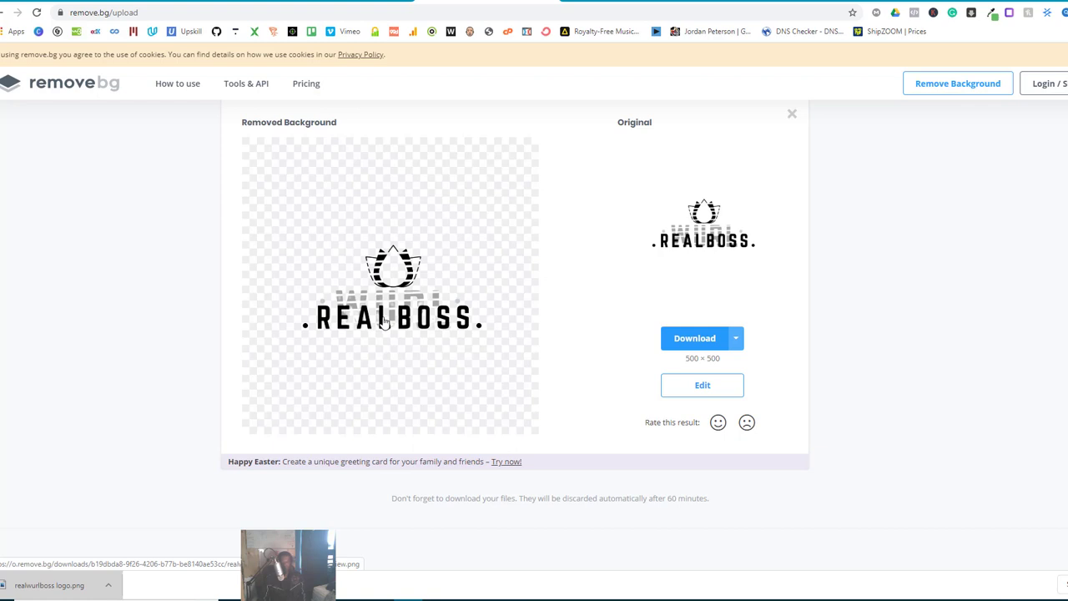
{"action": "left_click", "coordinate": [738, 339]}
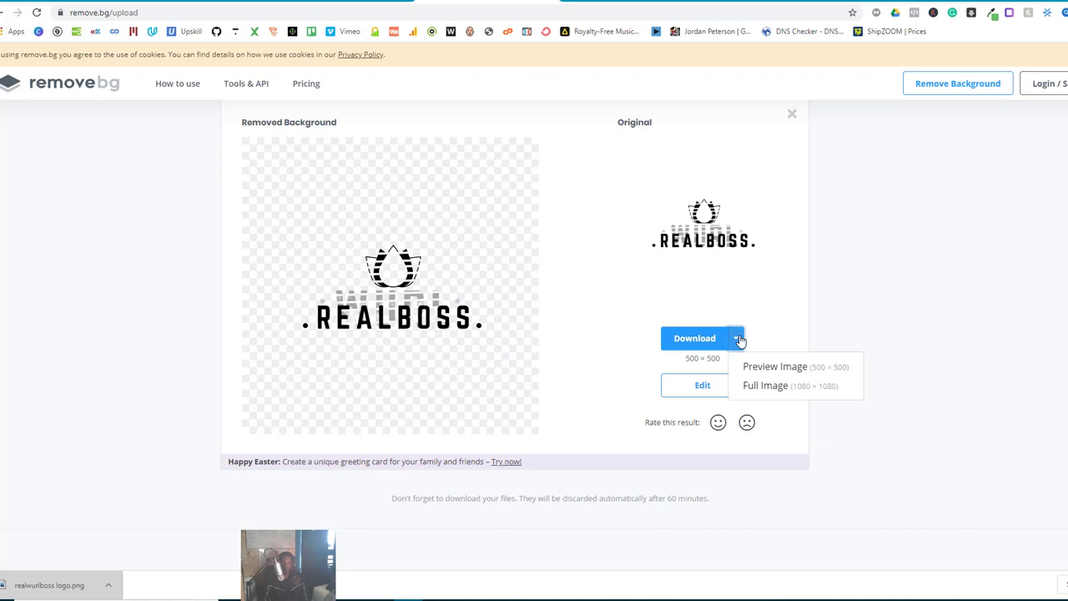
{"action": "left_click", "coordinate": [670, 282]}
Step: Try the light wood photo background with autumn leaves behind the cutout logo, and close the editor
{"action": "left_click", "coordinate": [687, 391]}
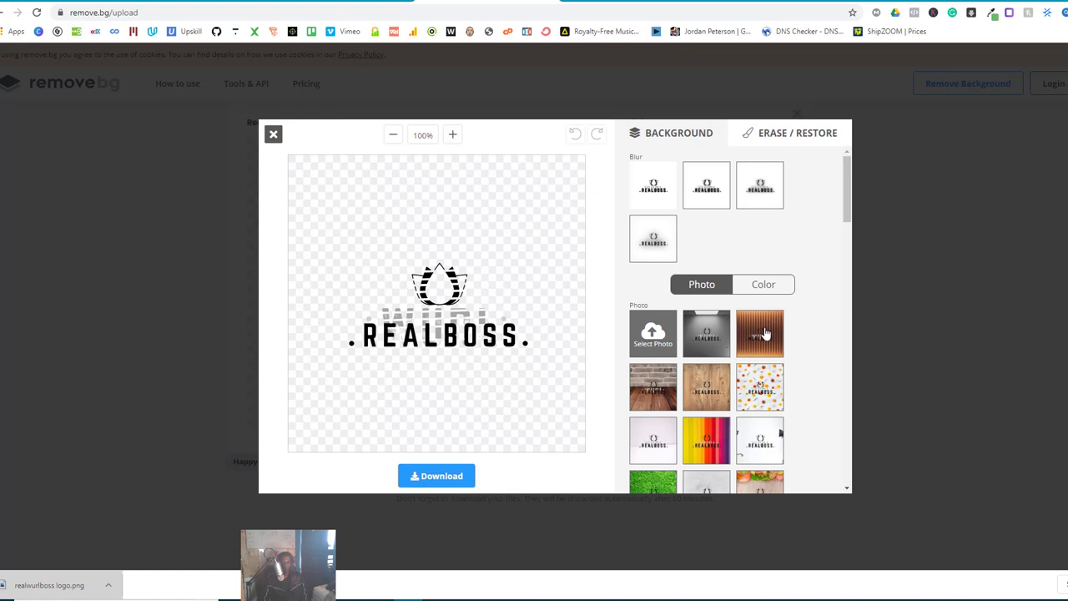
{"action": "scroll", "coordinate": [708, 399], "scroll_direction": "down", "scroll_amount": 2}
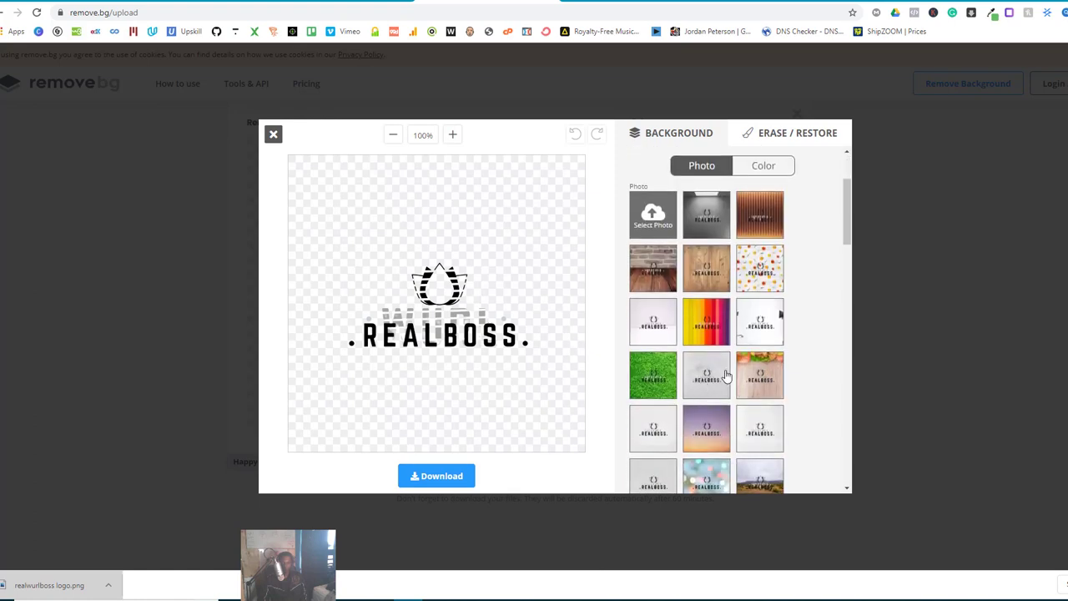
{"action": "left_click", "coordinate": [756, 377]}
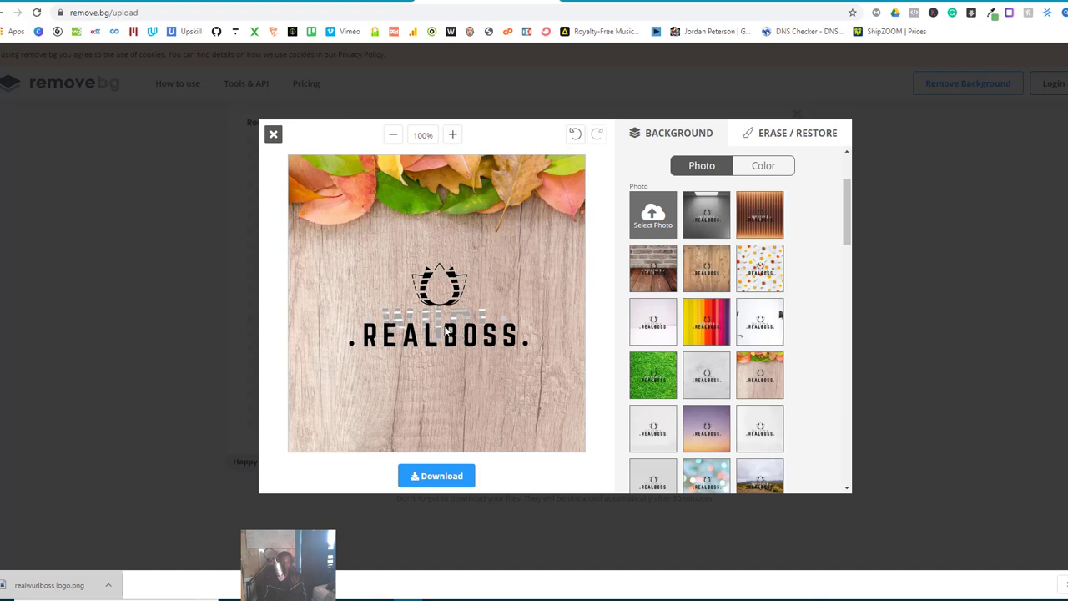
{"action": "left_click", "coordinate": [274, 136]}
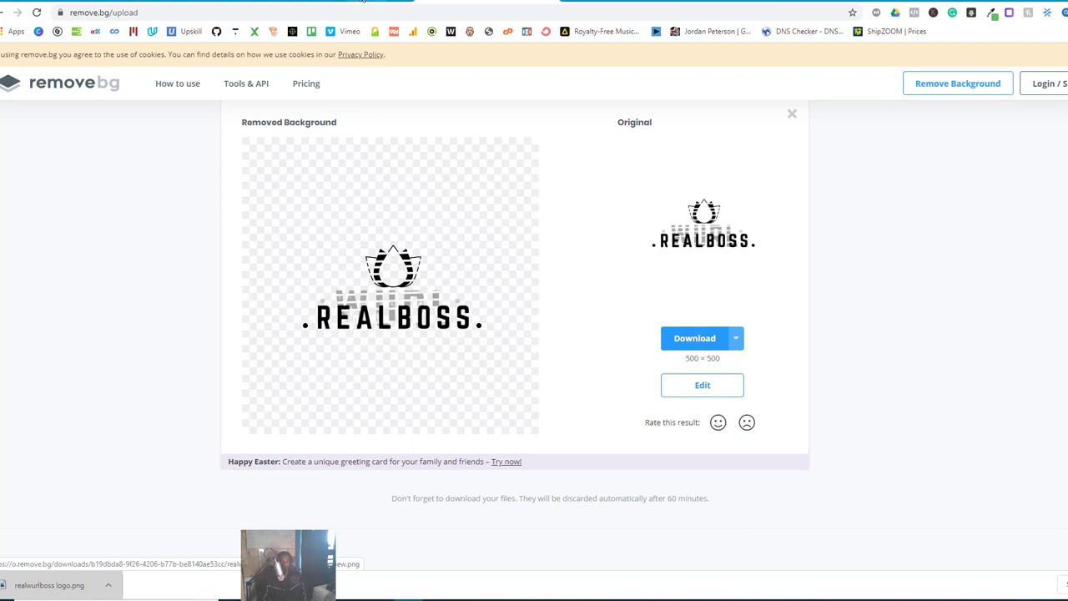
Step: Switch back to Canva, dismiss the published-design message, and compare the logo versions on pages 4 and 5
{"action": "left_click", "coordinate": [362, 3]}
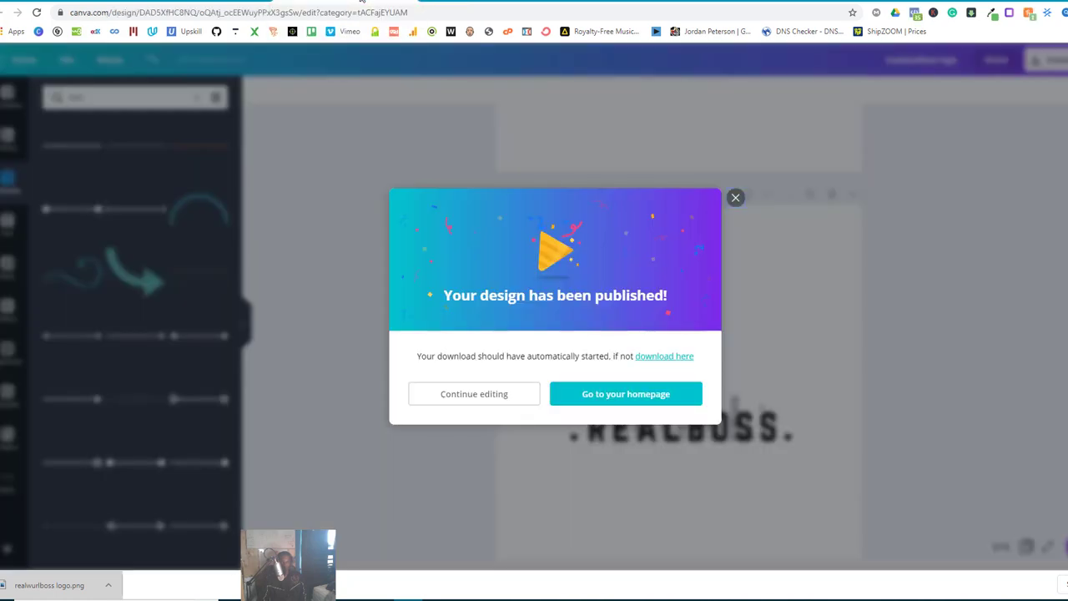
{"action": "left_click", "coordinate": [735, 198]}
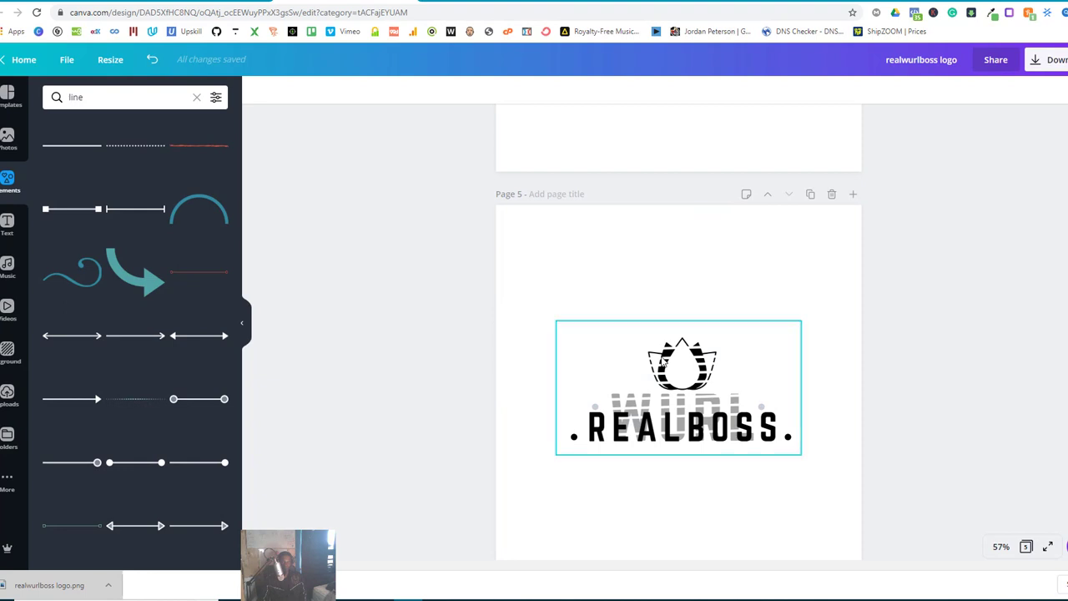
{"action": "scroll", "coordinate": [648, 346], "scroll_direction": "up", "scroll_amount": 2}
{"action": "scroll", "coordinate": [646, 345], "scroll_direction": "up", "scroll_amount": 4}
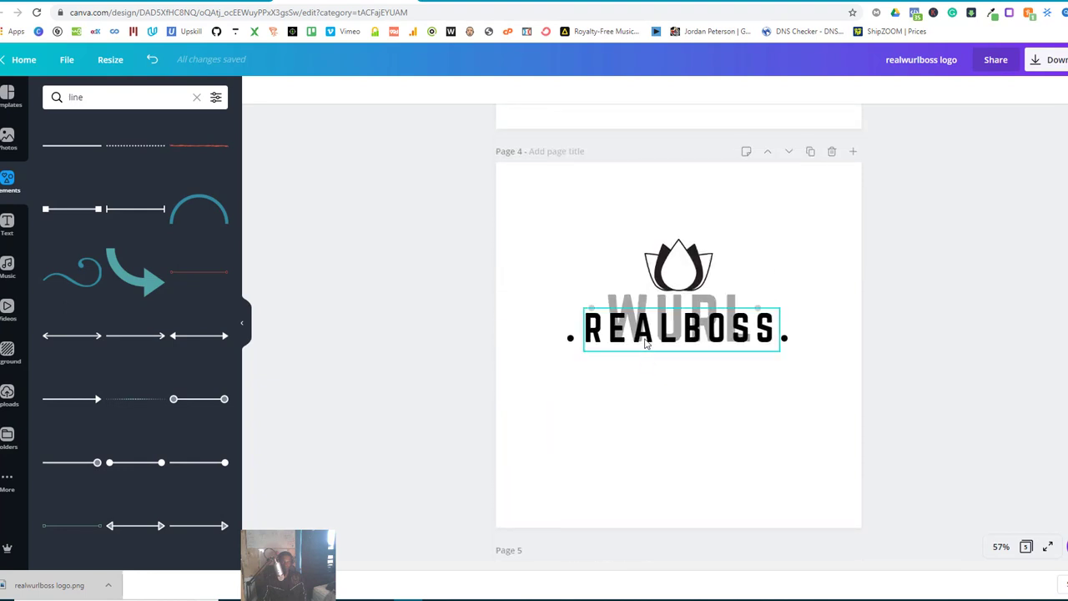
{"action": "scroll", "coordinate": [646, 345], "scroll_direction": "down", "scroll_amount": 6}
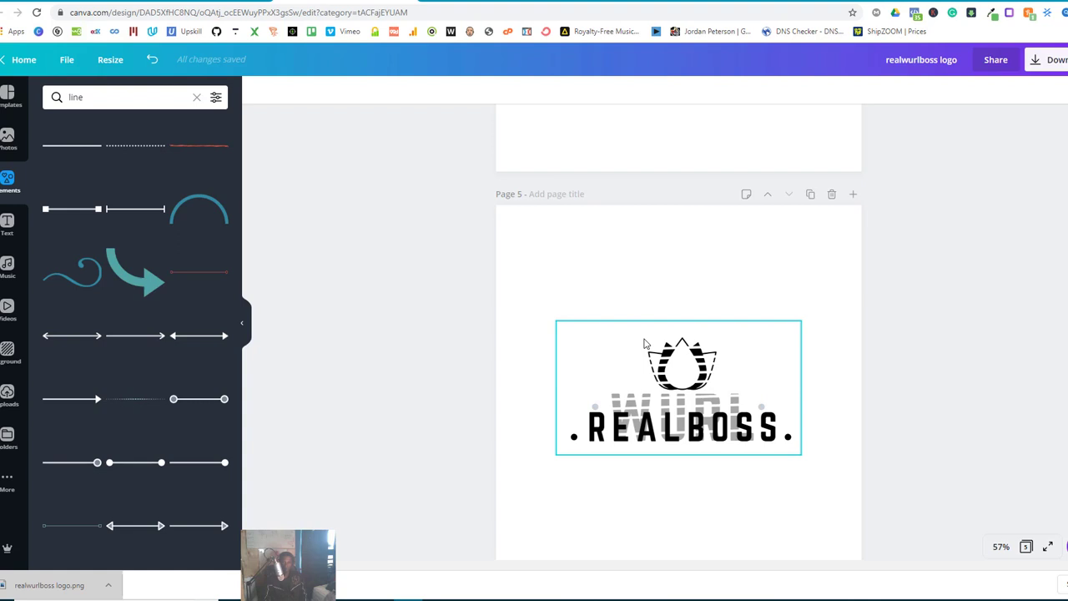
Step: Review the logo variations on all five pages, comparing the framed, star, triangle and lotus designs with the striped version on page 5
{"action": "scroll", "coordinate": [654, 353], "scroll_direction": "up", "scroll_amount": 3}
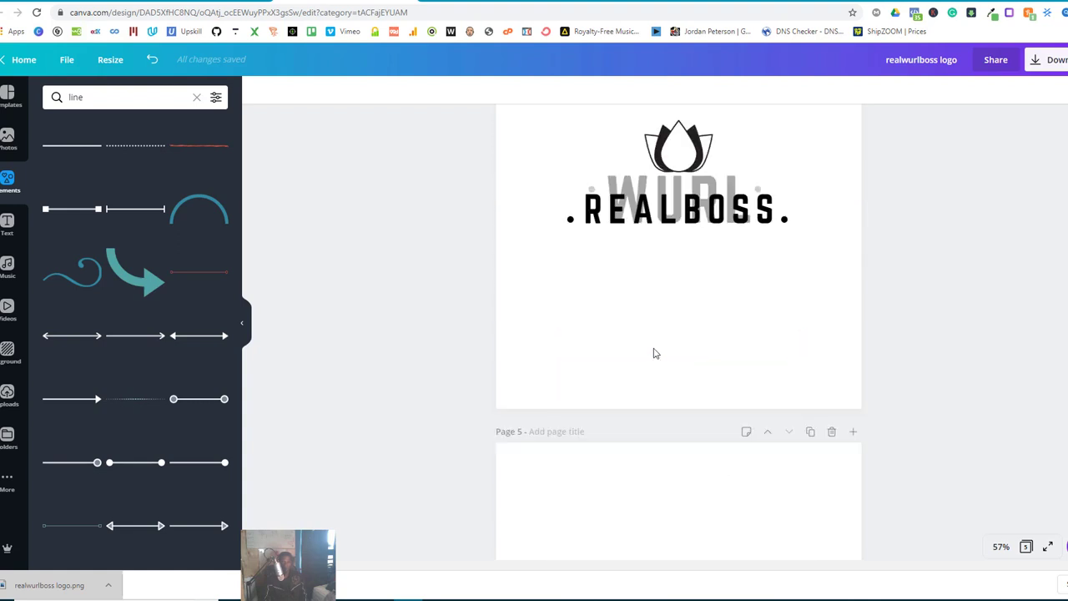
{"action": "scroll", "coordinate": [654, 353], "scroll_direction": "up", "scroll_amount": 2}
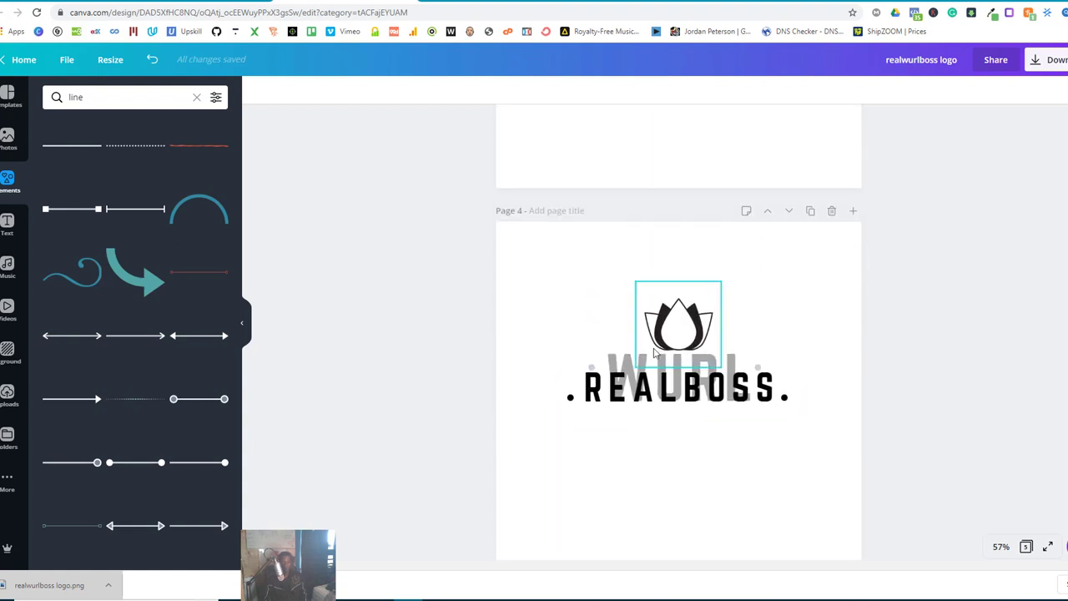
{"action": "scroll", "coordinate": [654, 353], "scroll_direction": "down", "scroll_amount": 6}
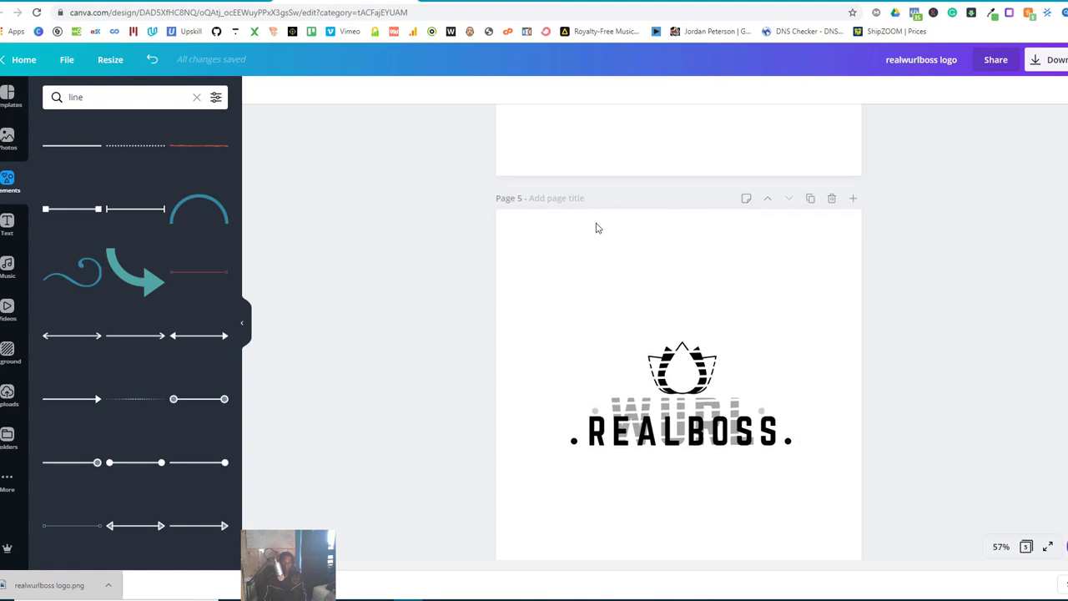
{"action": "scroll", "coordinate": [601, 233], "scroll_direction": "up", "scroll_amount": 6}
{"action": "scroll", "coordinate": [612, 250], "scroll_direction": "up", "scroll_amount": 10}
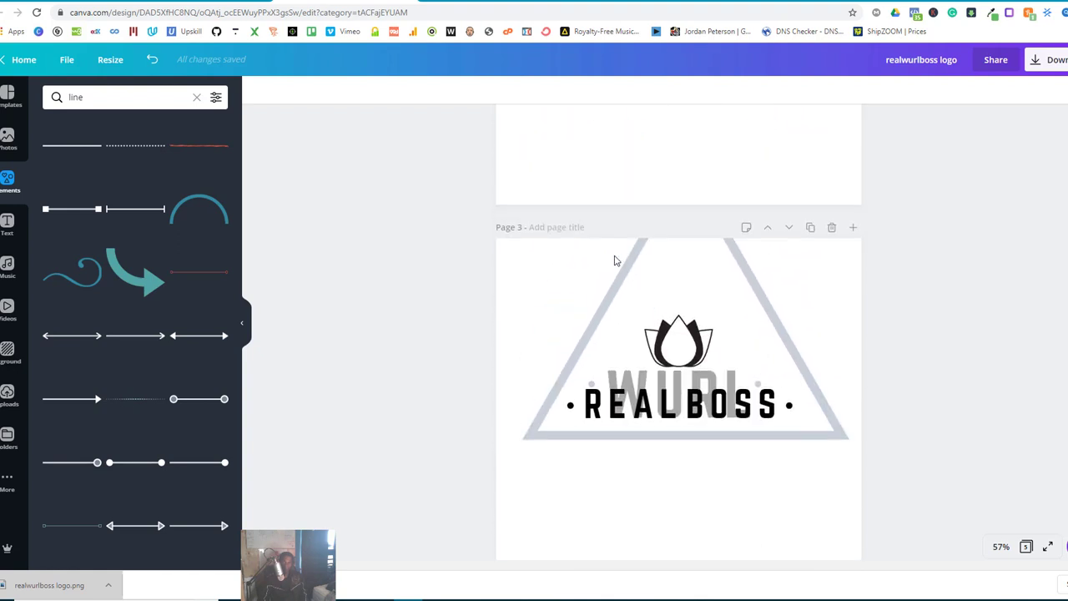
{"action": "scroll", "coordinate": [616, 262], "scroll_direction": "up", "scroll_amount": 1}
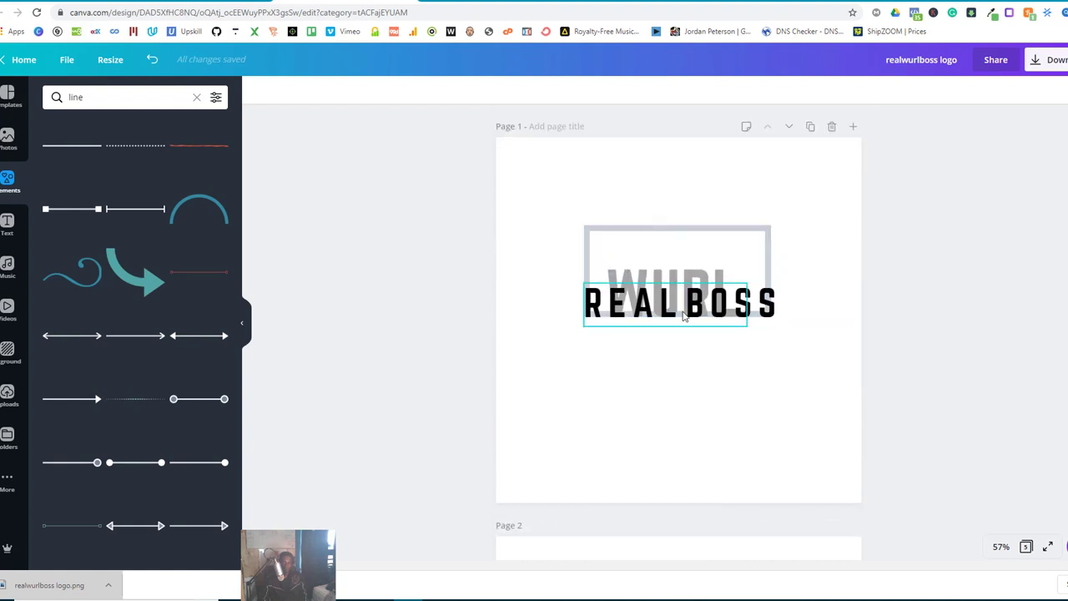
{"action": "scroll", "coordinate": [684, 316], "scroll_direction": "down", "scroll_amount": 10}
{"action": "scroll", "coordinate": [684, 315], "scroll_direction": "up", "scroll_amount": 1}
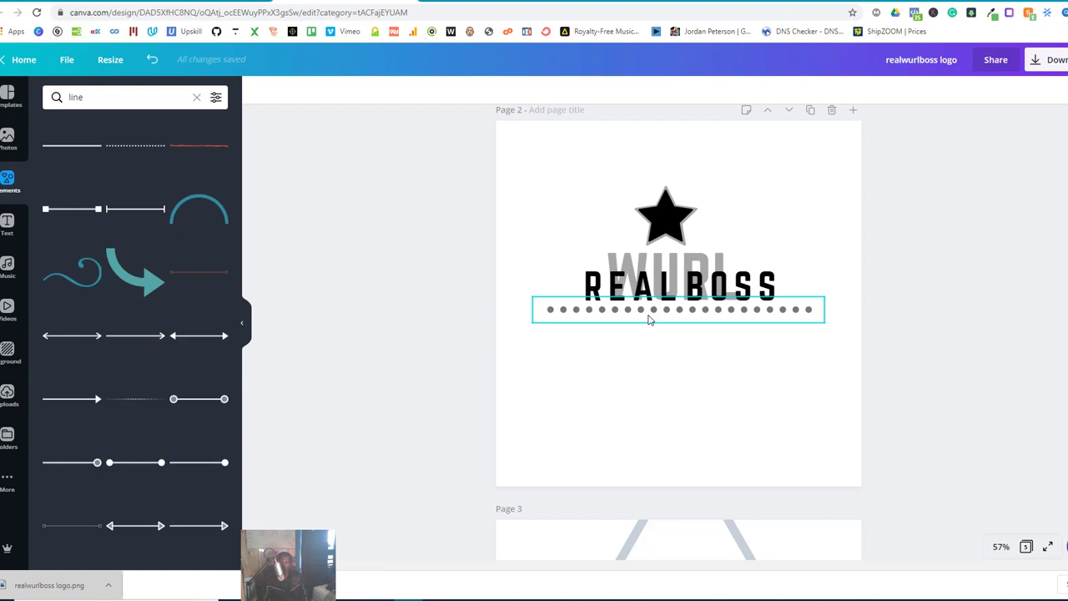
{"action": "scroll", "coordinate": [651, 320], "scroll_direction": "down", "scroll_amount": 3}
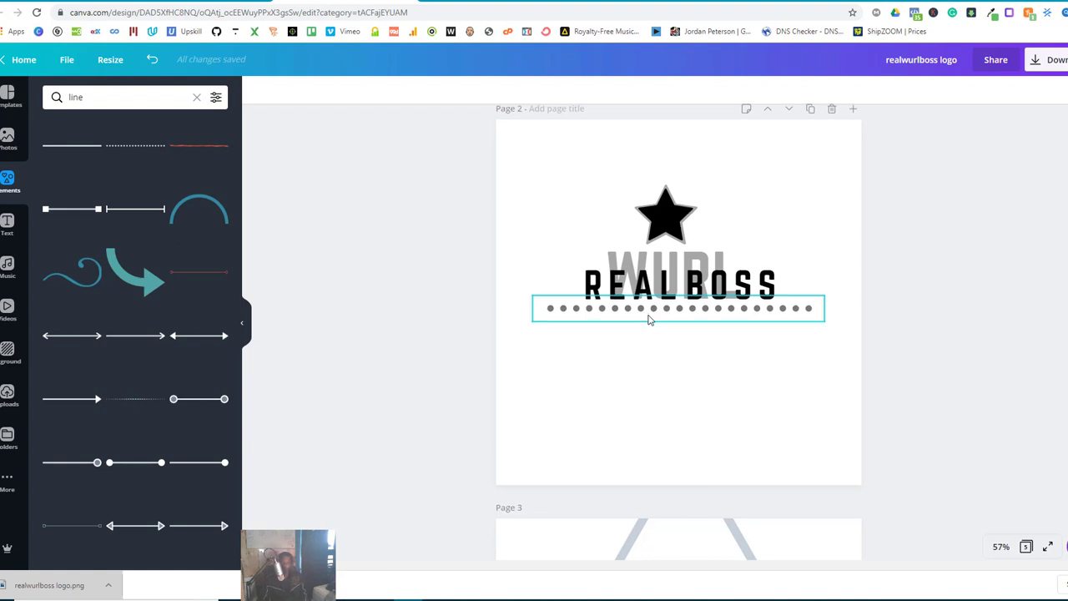
{"action": "scroll", "coordinate": [617, 372], "scroll_direction": "down", "scroll_amount": 3}
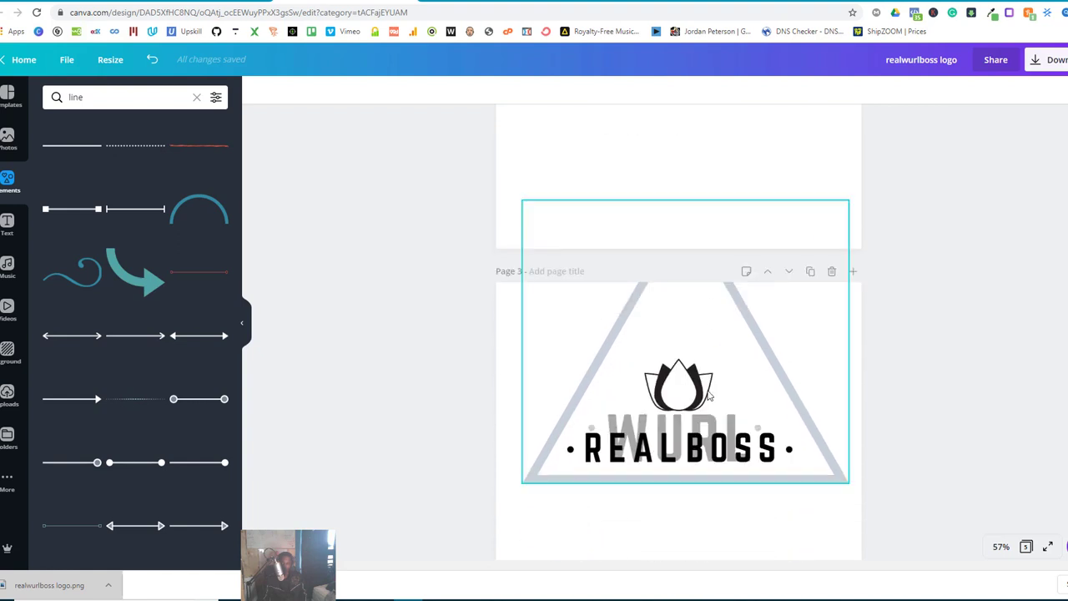
{"action": "scroll", "coordinate": [691, 418], "scroll_direction": "down", "scroll_amount": 8}
{"action": "scroll", "coordinate": [689, 418], "scroll_direction": "down", "scroll_amount": 3}
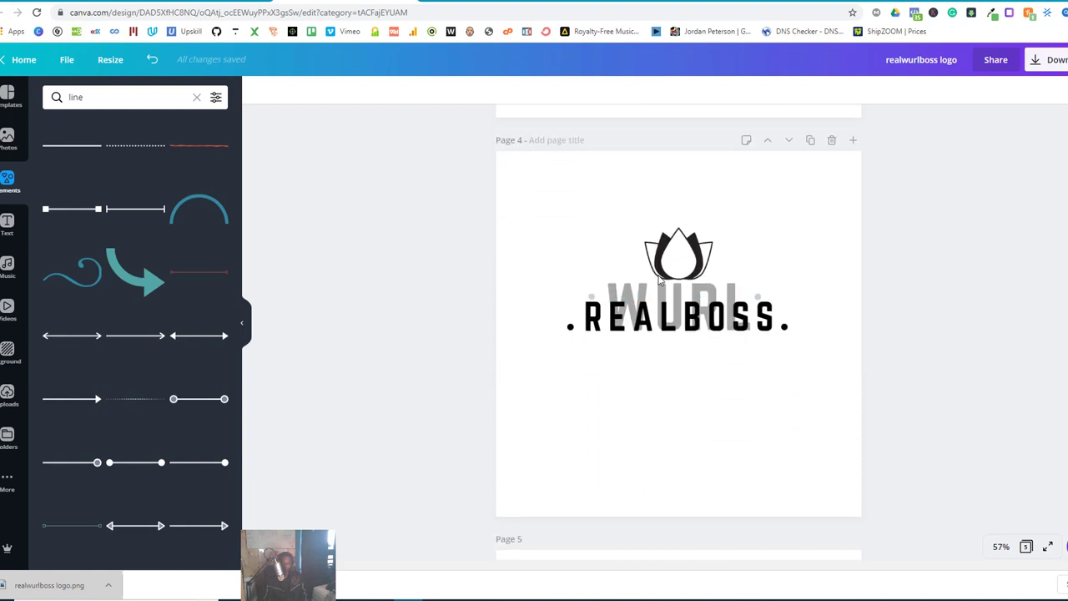
{"action": "scroll", "coordinate": [665, 368], "scroll_direction": "down", "scroll_amount": 5}
{"action": "scroll", "coordinate": [666, 368], "scroll_direction": "down", "scroll_amount": 5}
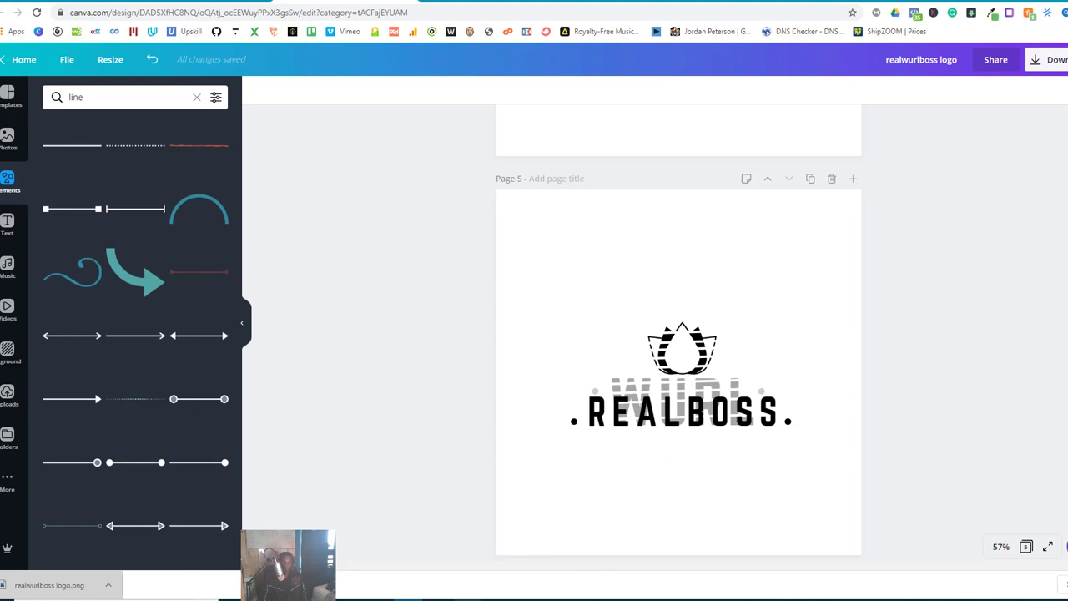
{"action": "mouse_move", "coordinate": [467, 599]}
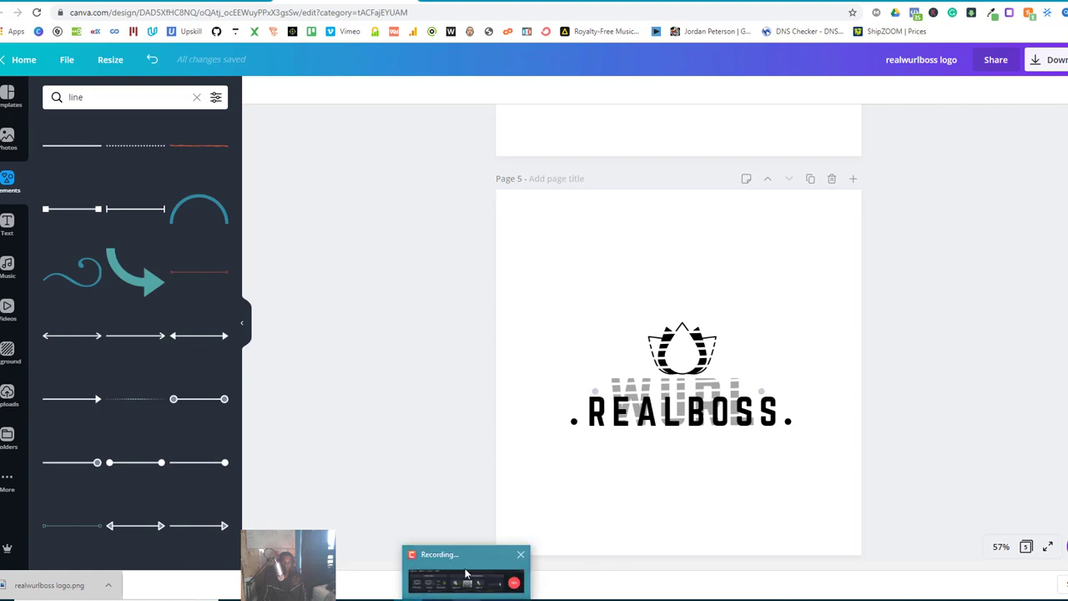